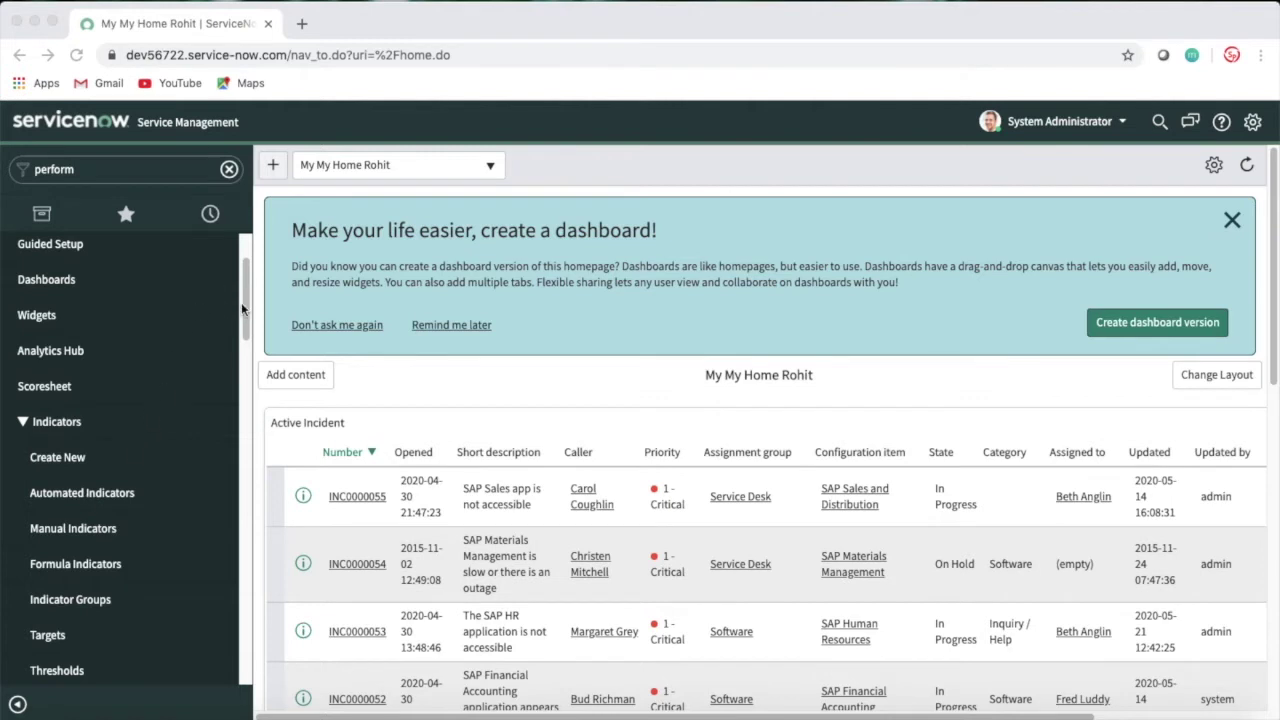
Open the Indicator Sources list under Performance Analytics and start a new indicator source record.
{"action": "left_click_drag", "start_coordinate": [246, 294], "coordinate": [246, 258]}
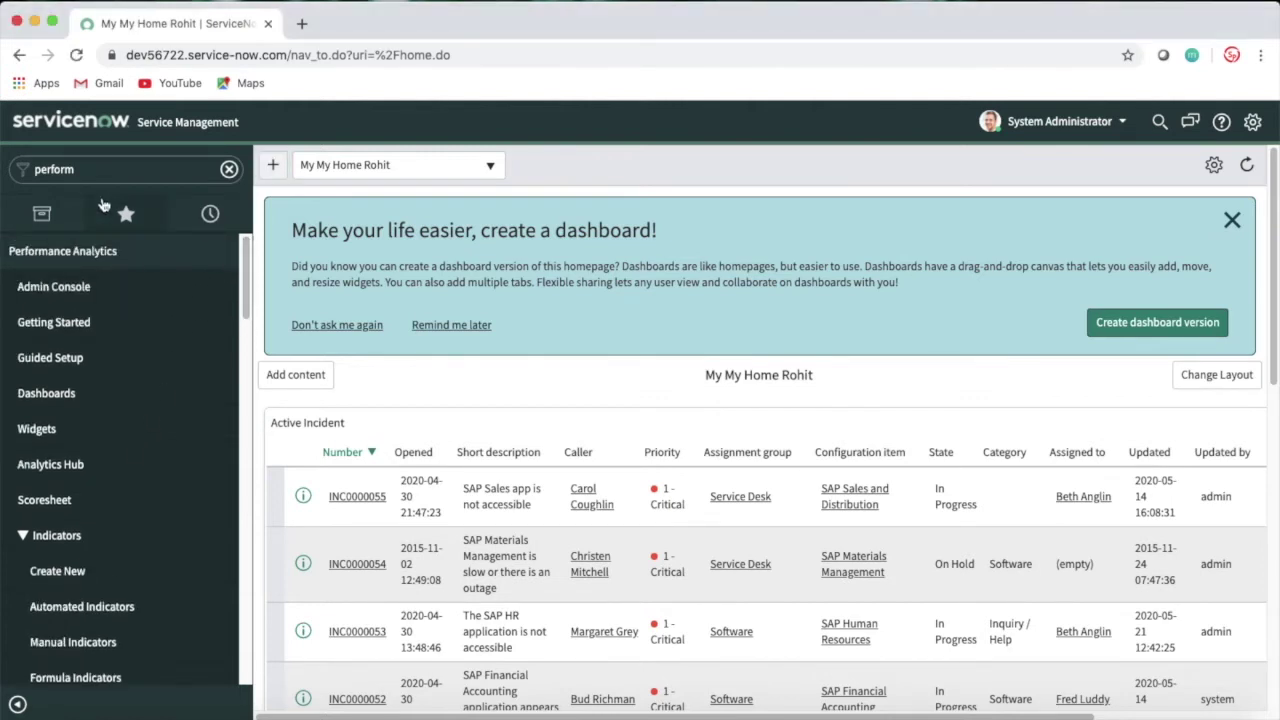
{"action": "left_click", "coordinate": [111, 258]}
{"action": "left_click", "coordinate": [111, 258]}
{"action": "left_click_drag", "start_coordinate": [244, 280], "coordinate": [244, 310]}
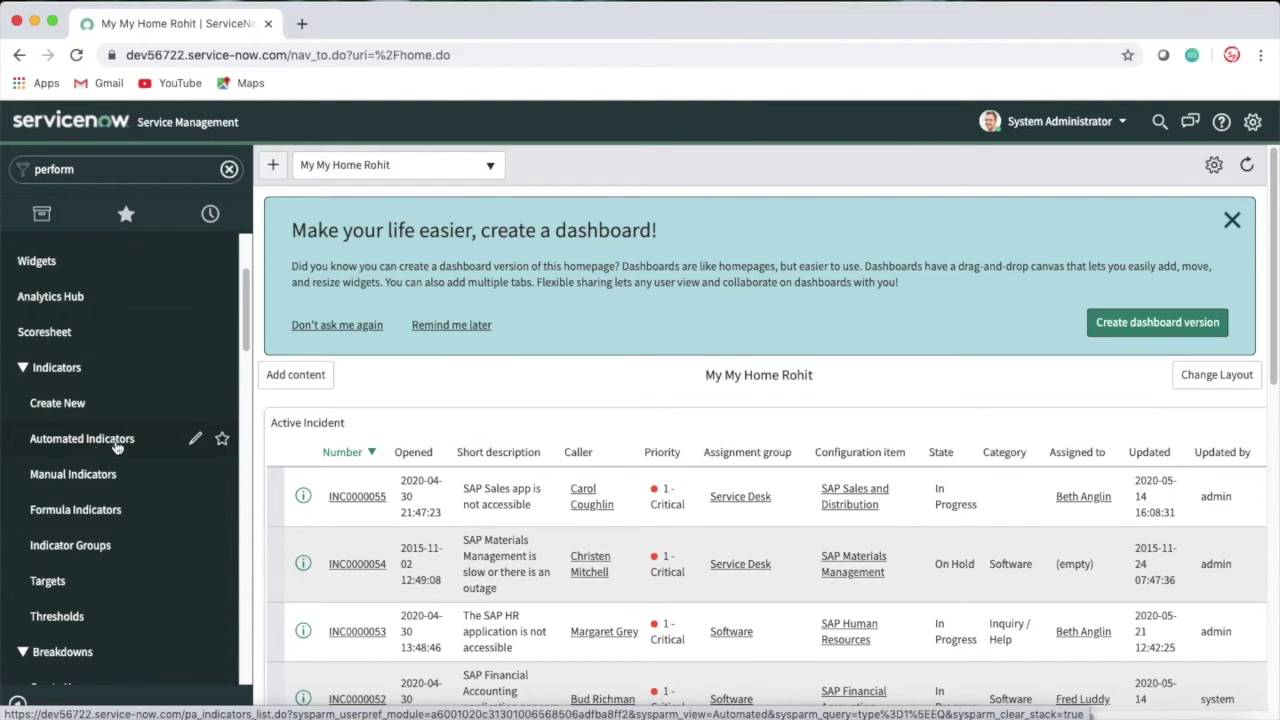
{"action": "left_click_drag", "start_coordinate": [246, 310], "coordinate": [241, 391]}
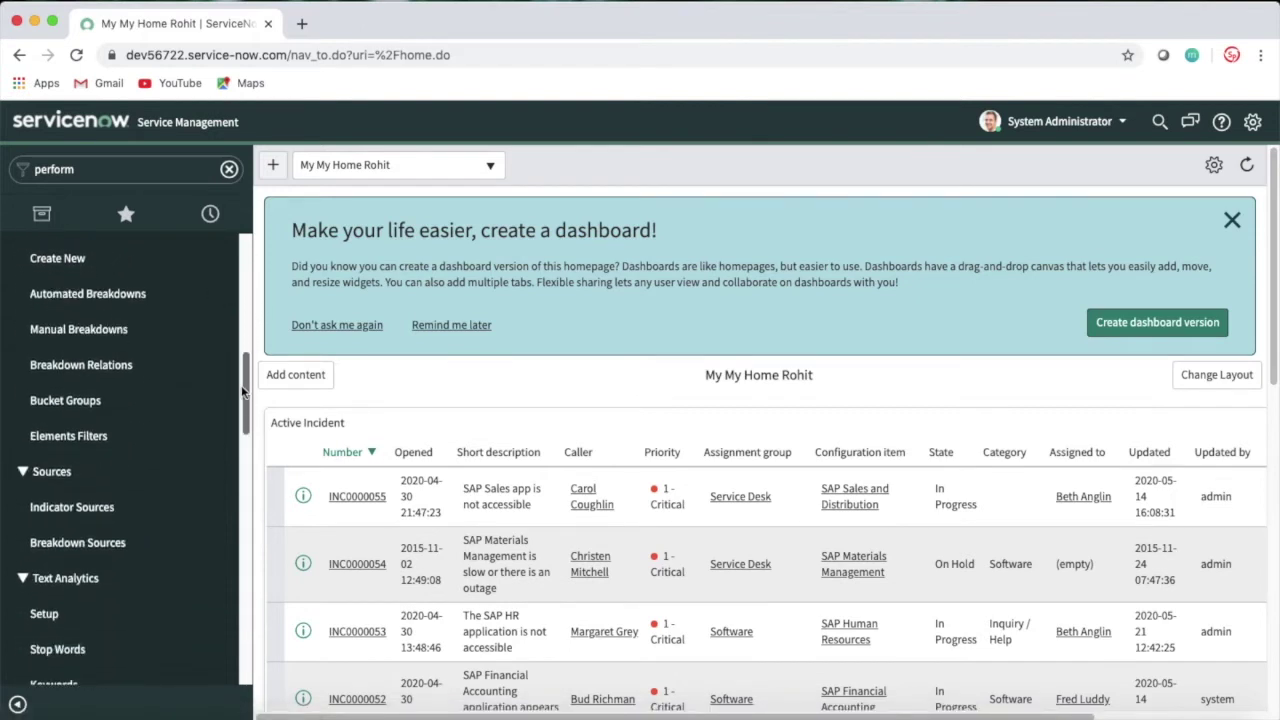
{"action": "left_click", "coordinate": [86, 520]}
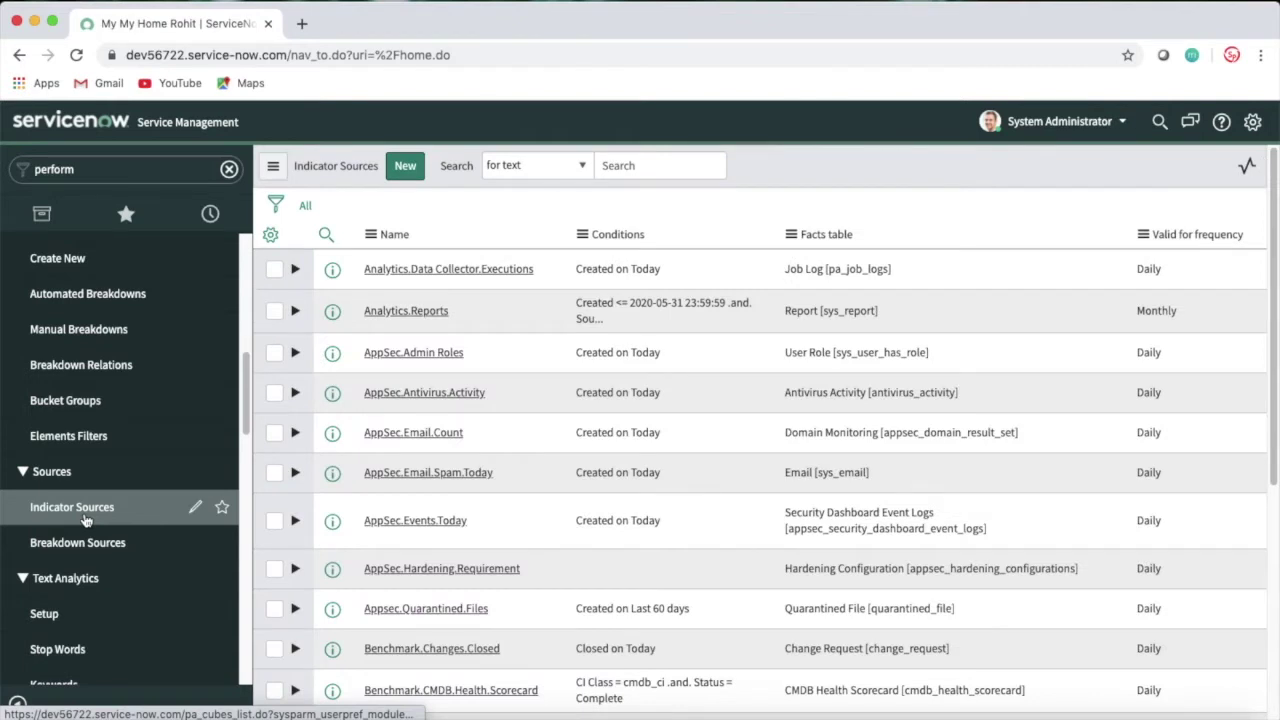
{"action": "left_click", "coordinate": [86, 520]}
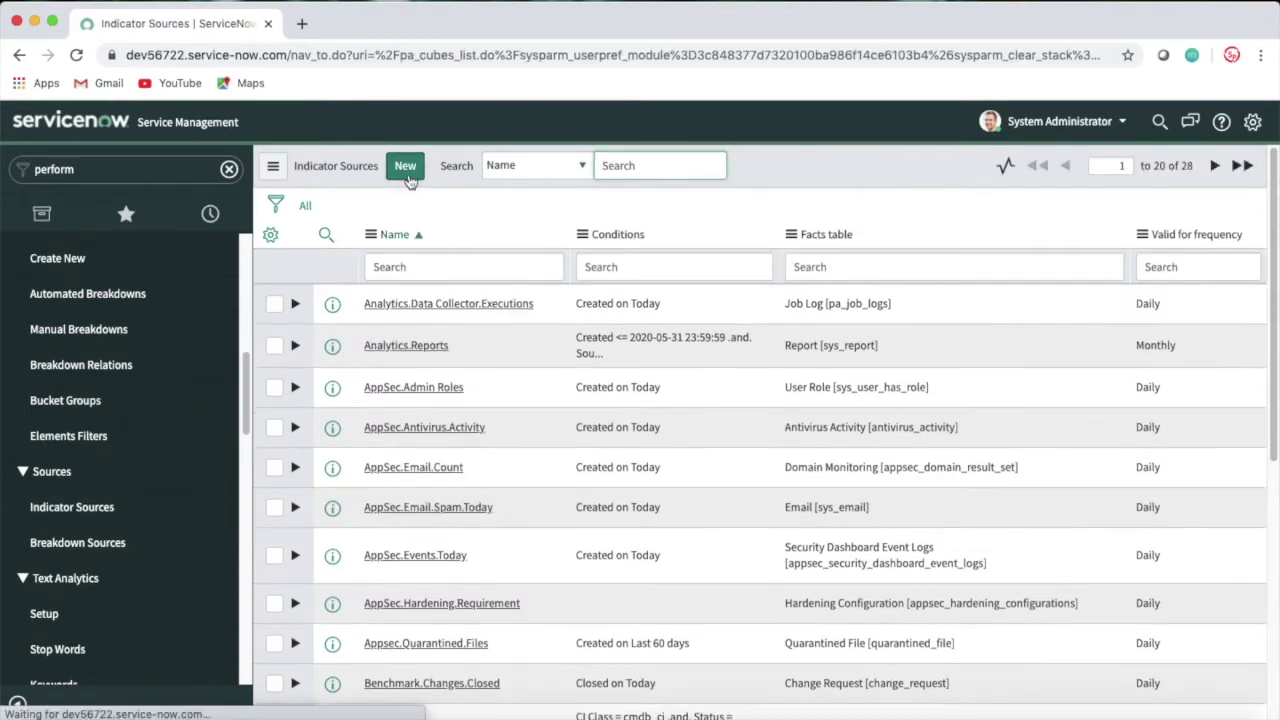
{"action": "left_click", "coordinate": [405, 167]}
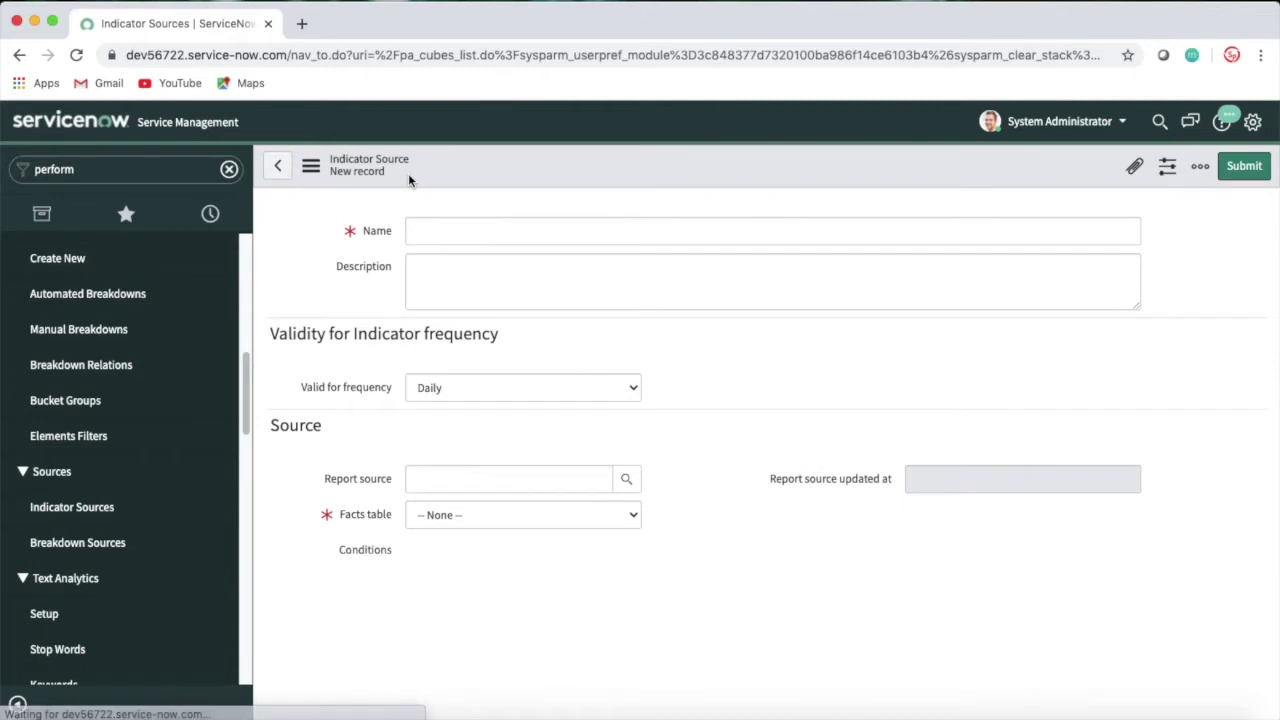
Name the indicator source incident.active and keep its valid frequency at Daily.
{"action": "left_click", "coordinate": [497, 239]}
{"action": "type", "text": "incident"}
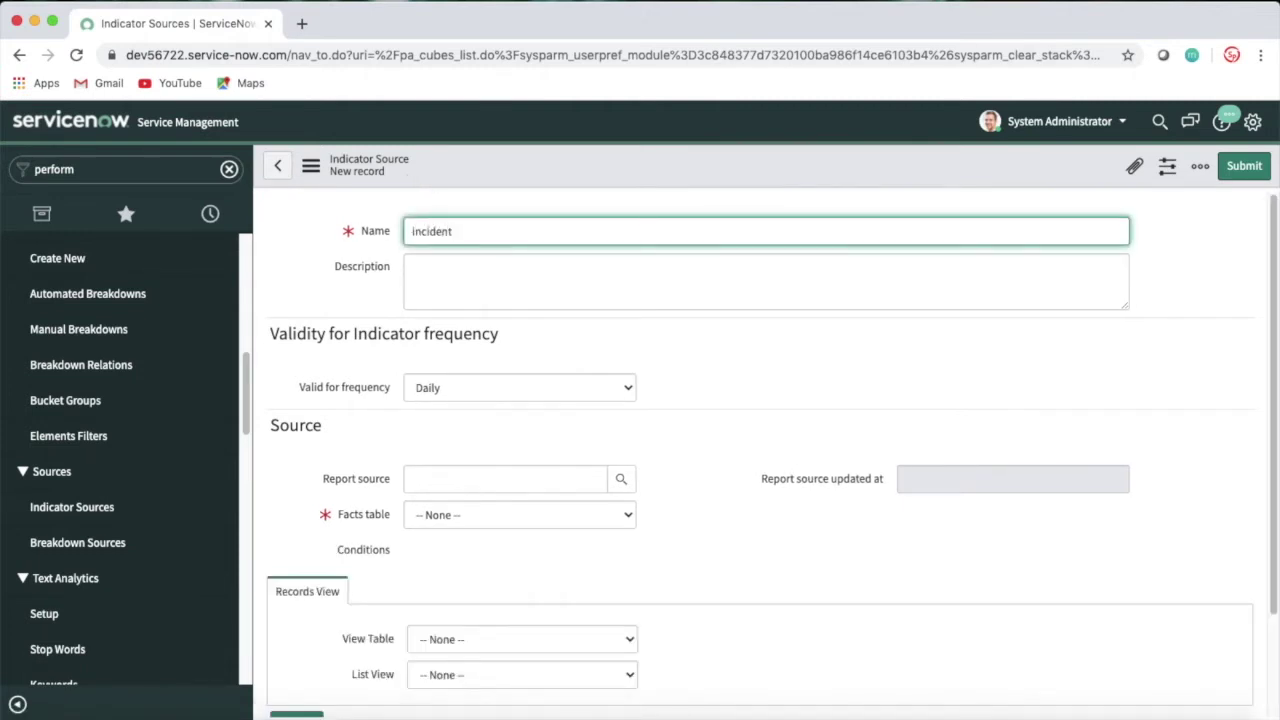
{"action": "type", "text": ".active"}
{"action": "left_click", "coordinate": [478, 288]}
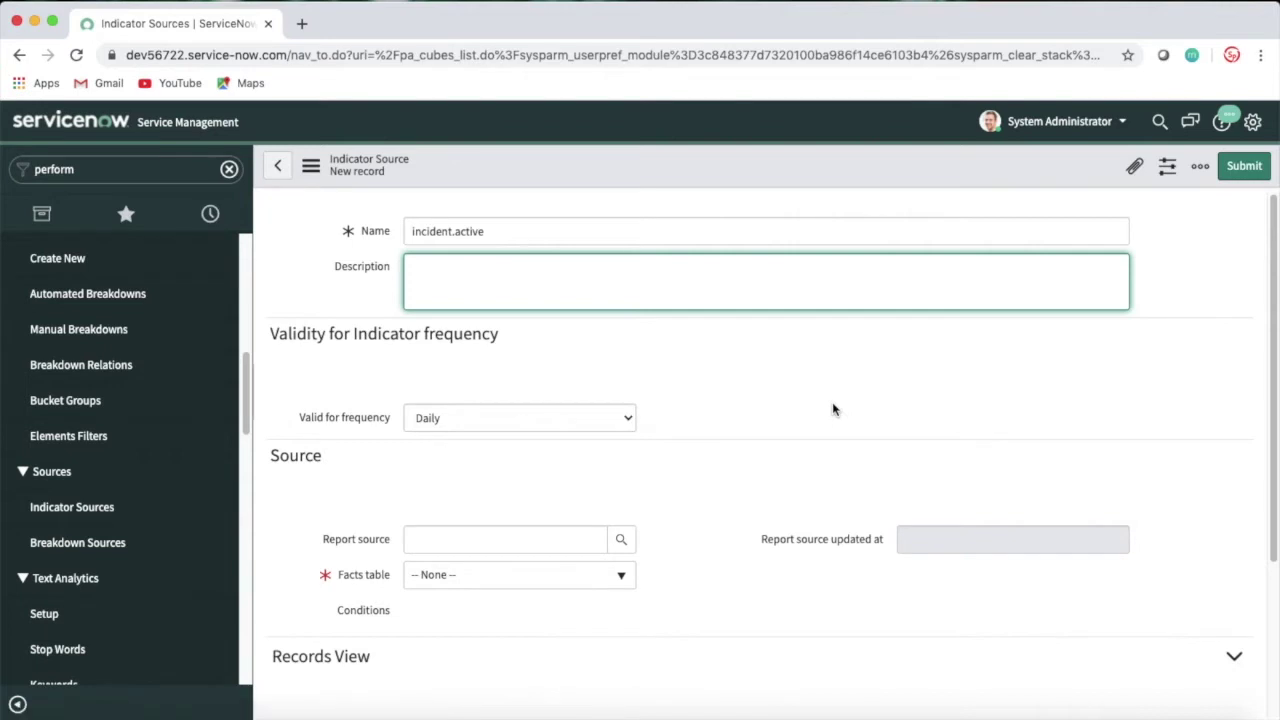
{"action": "left_click", "coordinate": [610, 418]}
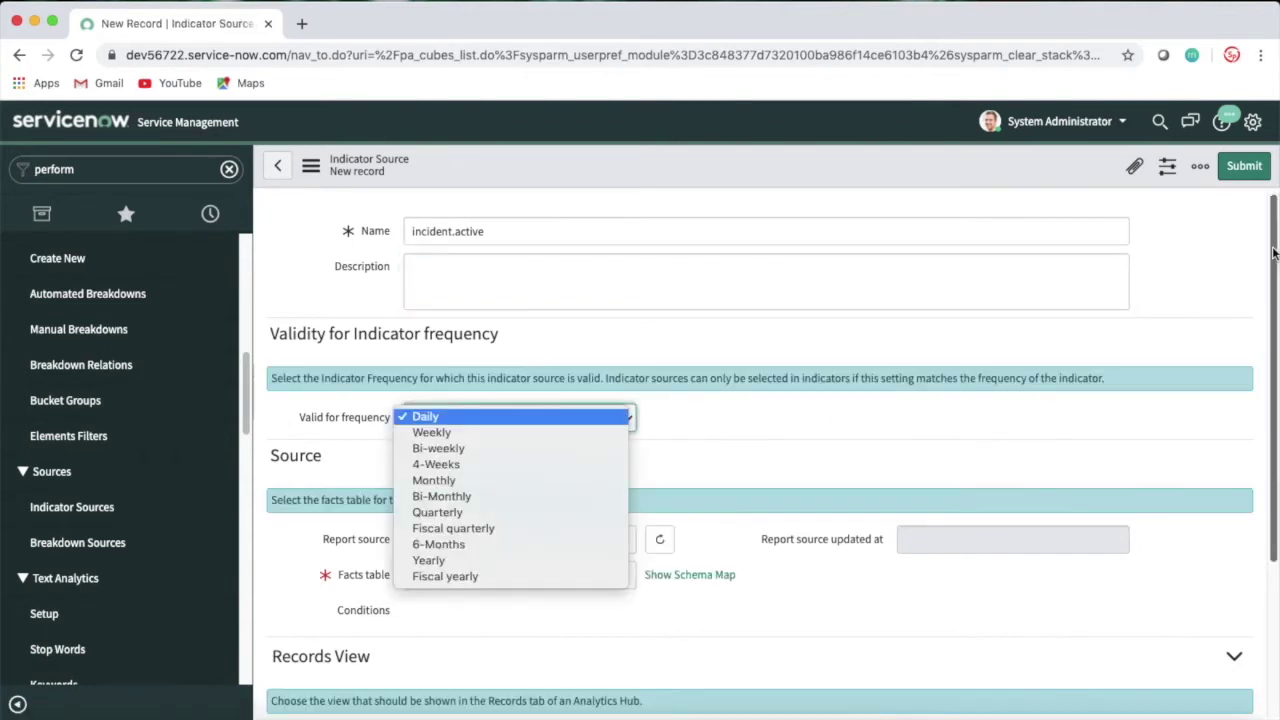
{"action": "left_click", "coordinate": [437, 418]}
{"action": "left_click", "coordinate": [440, 418]}
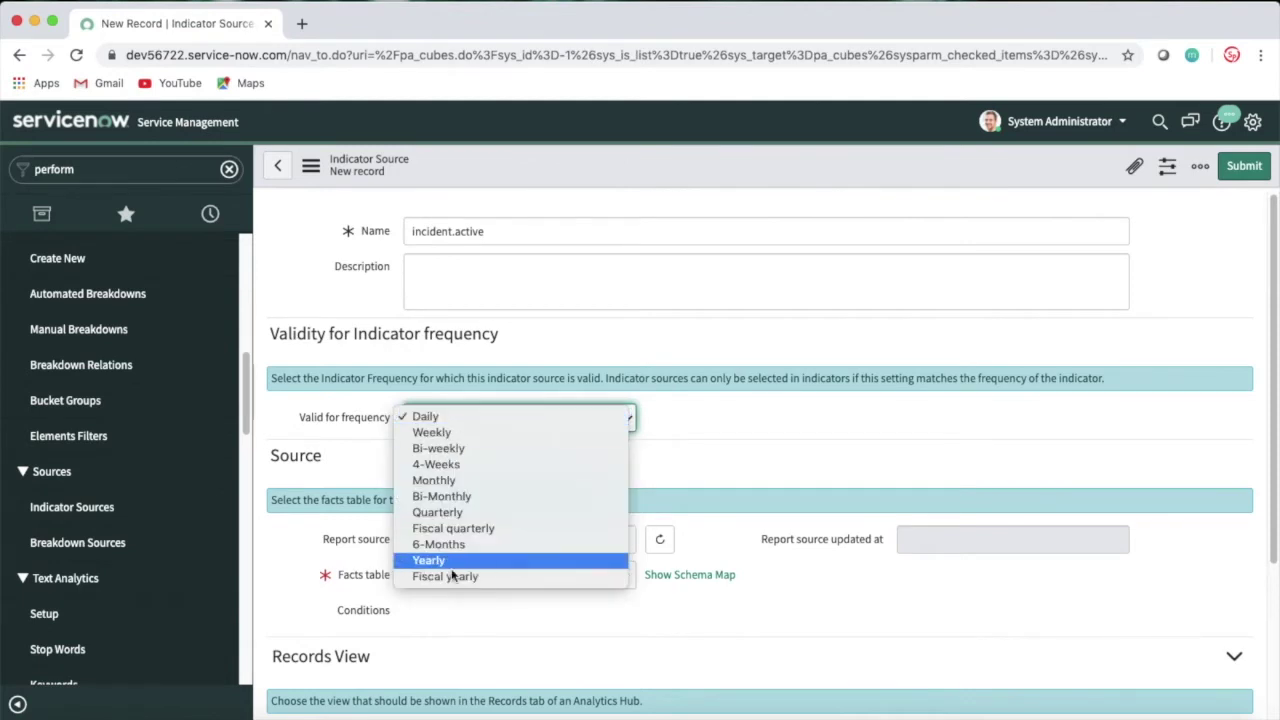
{"action": "left_click", "coordinate": [794, 420]}
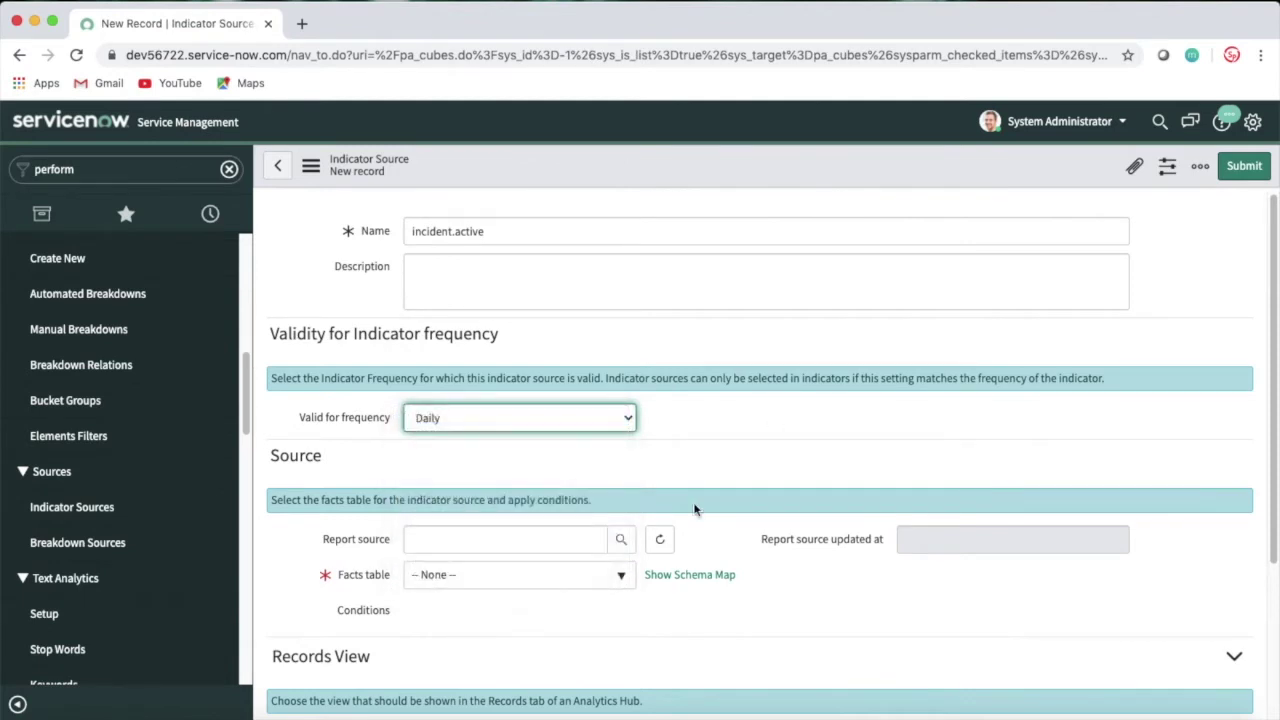
Choose Incident [incident] as the facts table of the indicator source.
{"action": "left_click", "coordinate": [567, 585]}
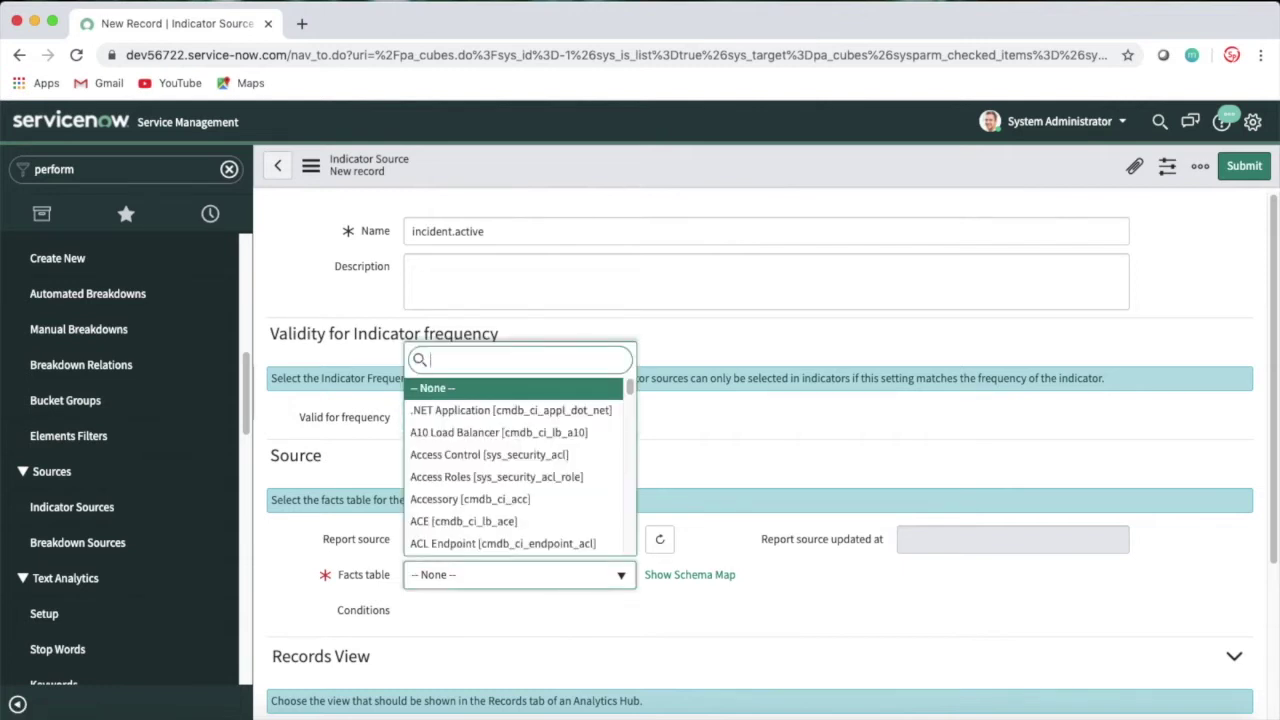
{"action": "type", "text": "incident"}
{"action": "left_click", "coordinate": [529, 416]}
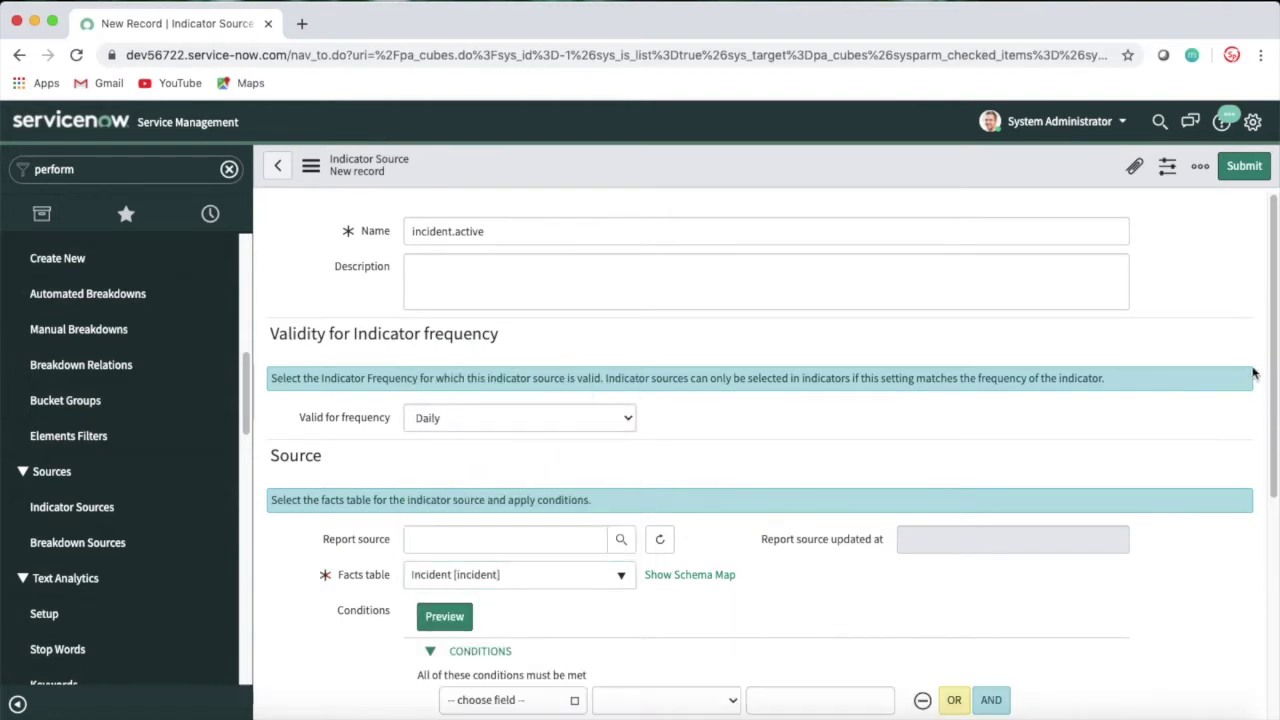
Add the condition Active is true and save the indicator source without leaving its record.
{"action": "scroll", "coordinate": [1266, 349], "scroll_direction": "down", "scroll_amount": 2}
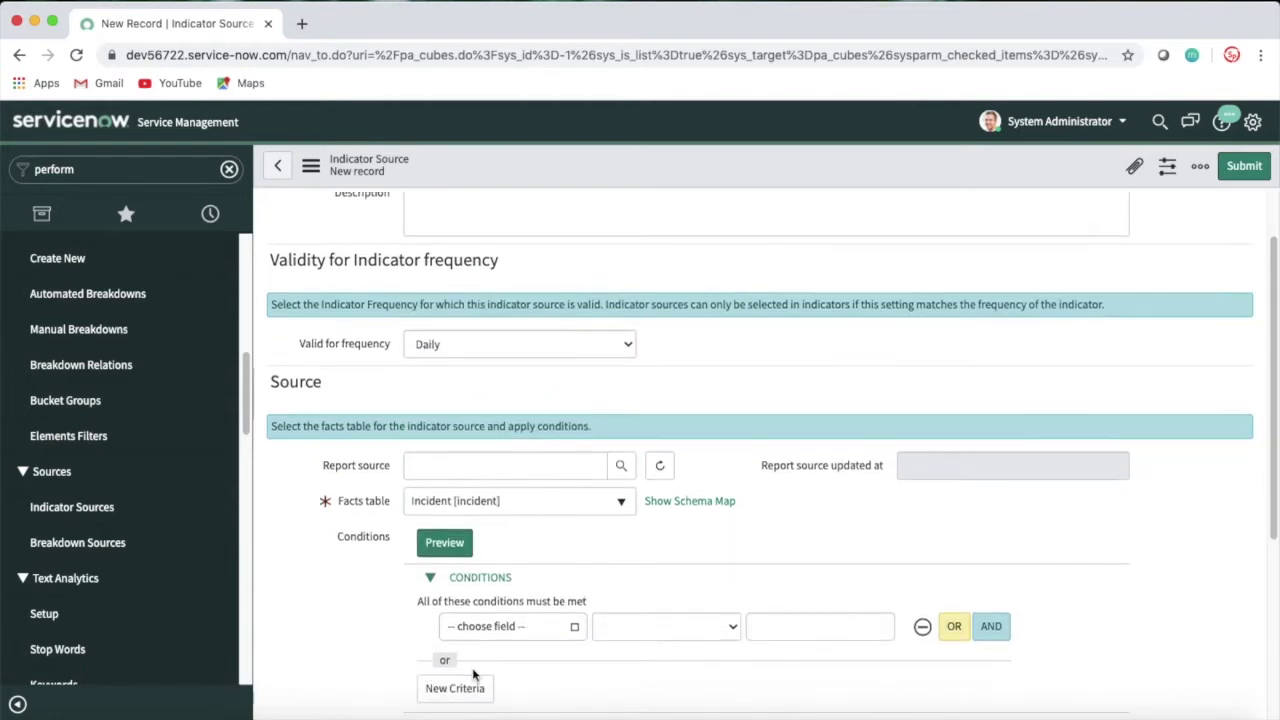
{"action": "left_click", "coordinate": [565, 626]}
{"action": "type", "text": "act"}
{"action": "left_click", "coordinate": [464, 697]}
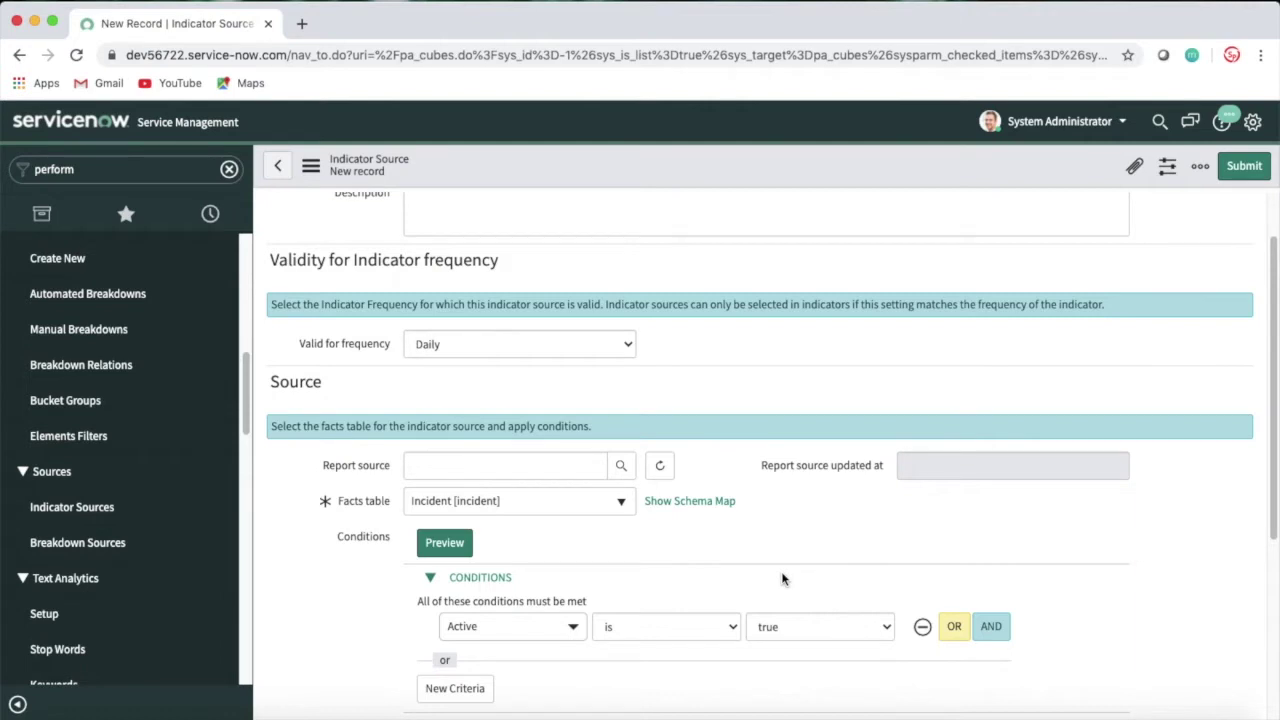
{"action": "right_click", "coordinate": [697, 176]}
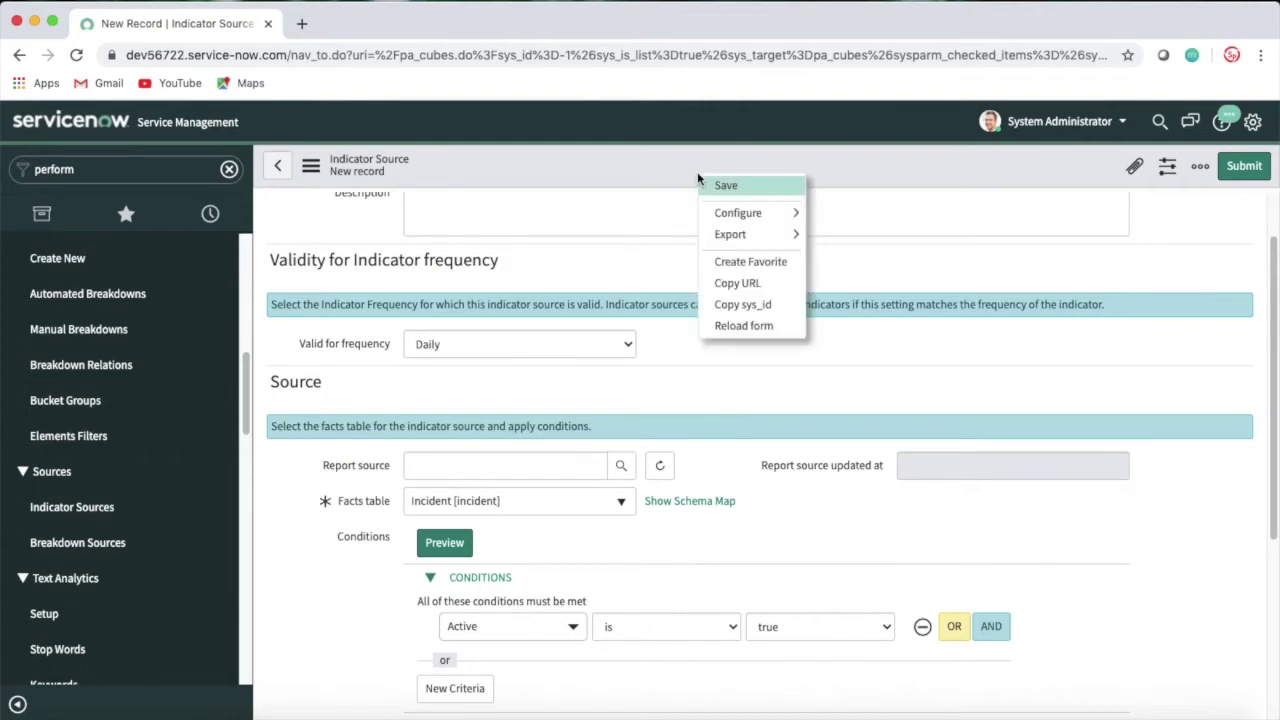
{"action": "left_click", "coordinate": [712, 186]}
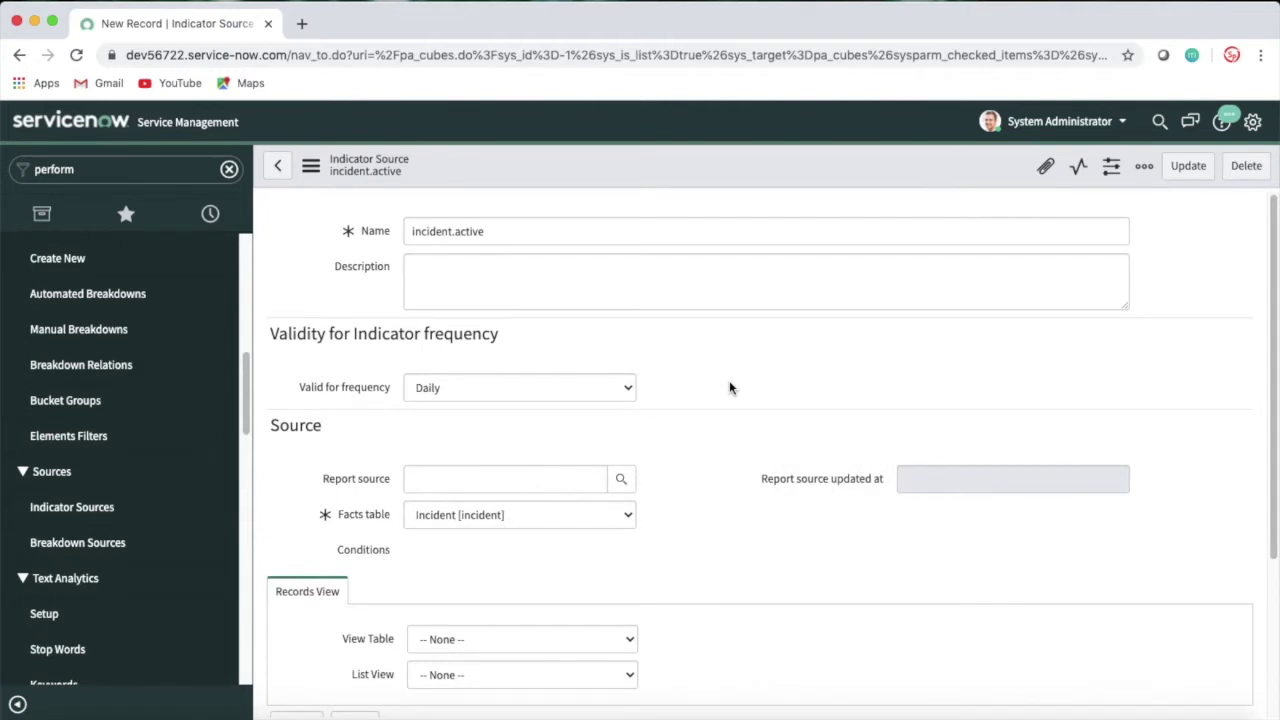
Review the saved indicator source, including its related Indicators list, name and source settings.
{"action": "scroll", "coordinate": [1276, 265], "scroll_direction": "down", "scroll_amount": 1}
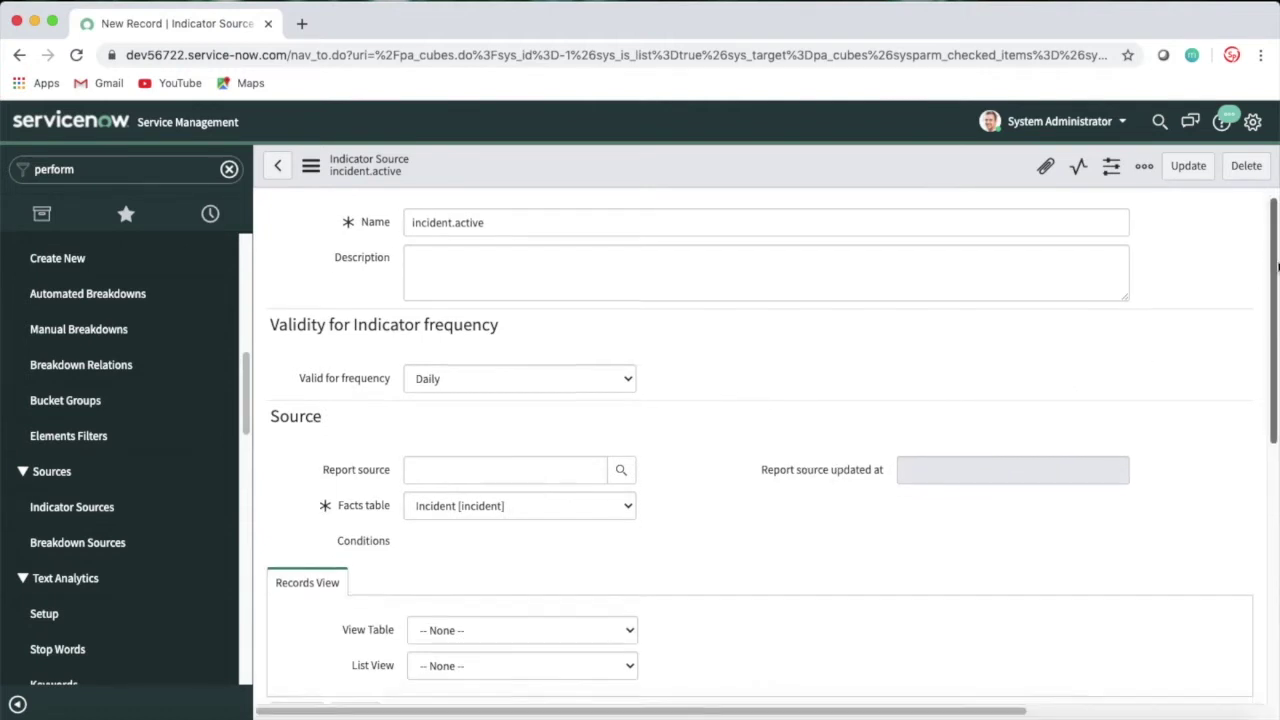
{"action": "scroll", "coordinate": [1276, 265], "scroll_direction": "down", "scroll_amount": 5}
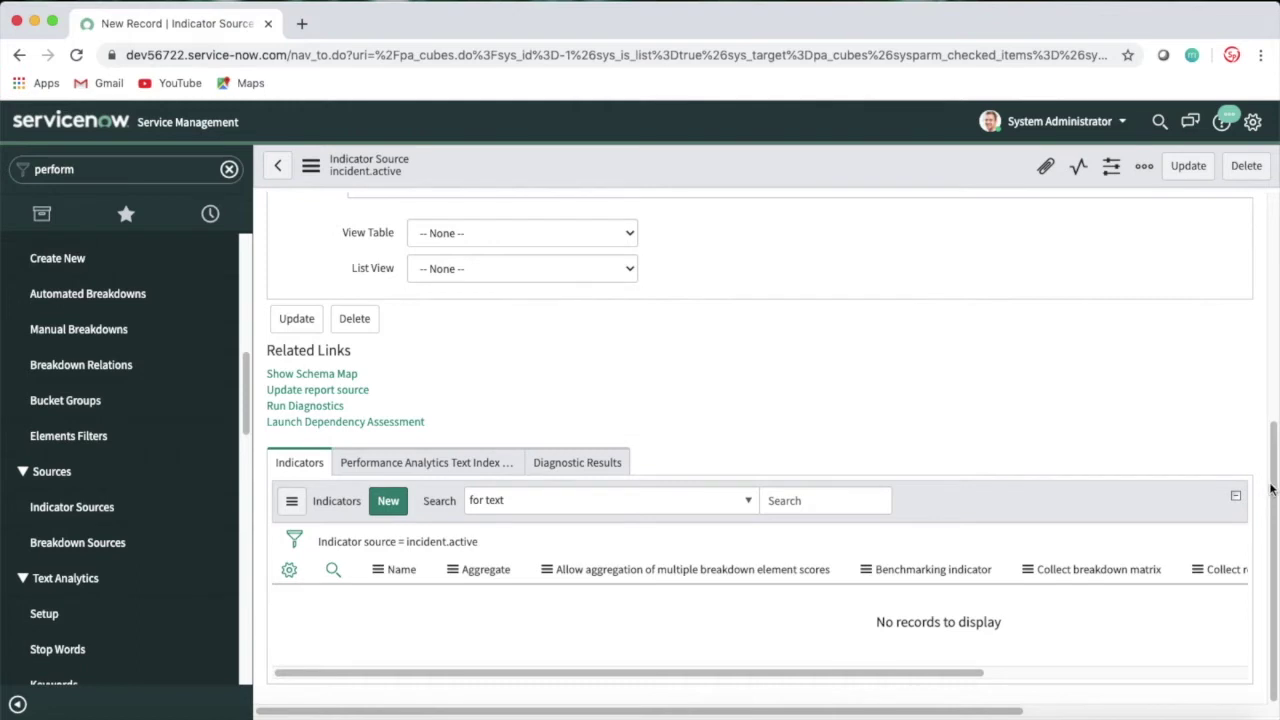
{"action": "left_click_drag", "start_coordinate": [1275, 475], "coordinate": [1256, 304]}
{"action": "scroll", "coordinate": [820, 453], "scroll_direction": "up", "scroll_amount": 3}
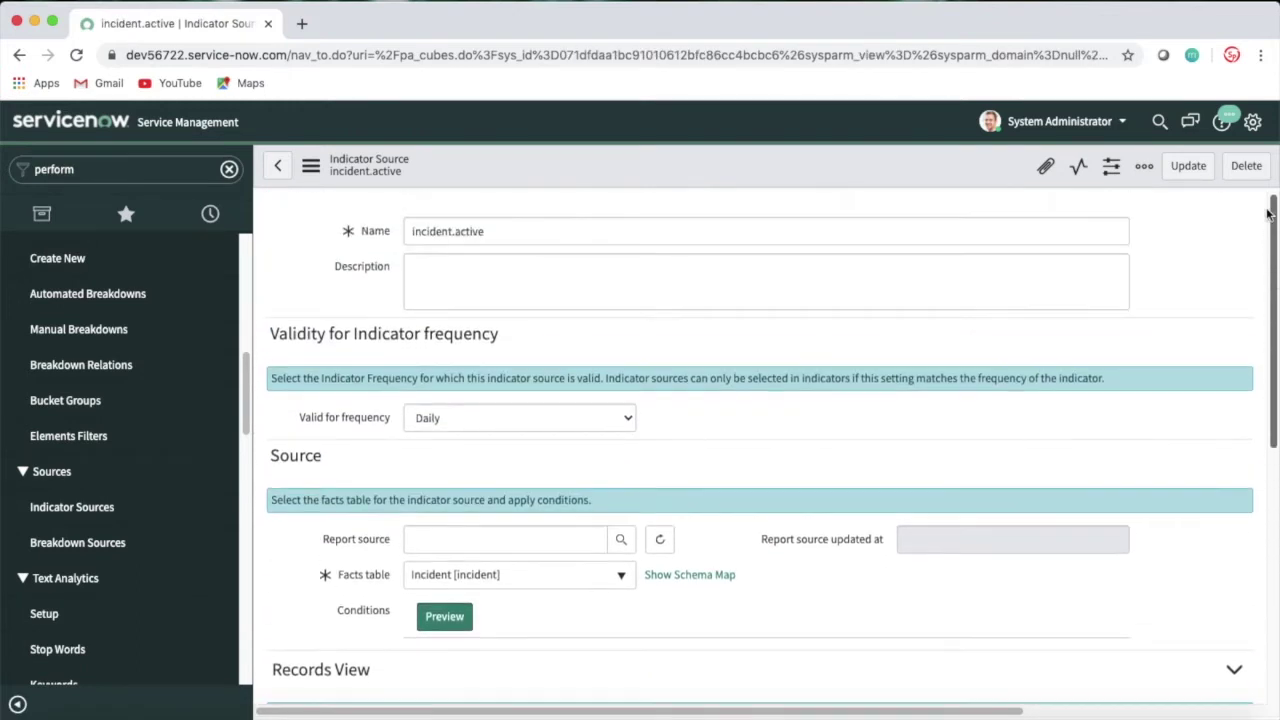
{"action": "left_click_drag", "start_coordinate": [500, 232], "coordinate": [396, 234]}
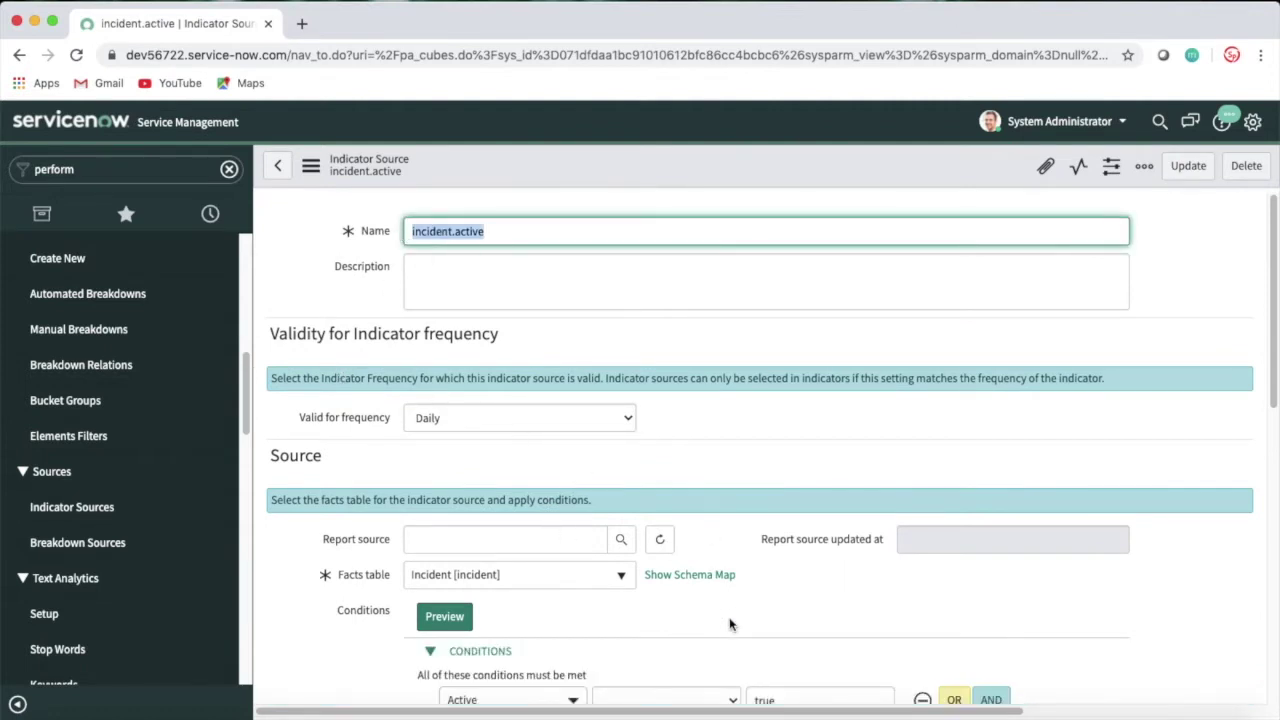
{"action": "left_click", "coordinate": [775, 625]}
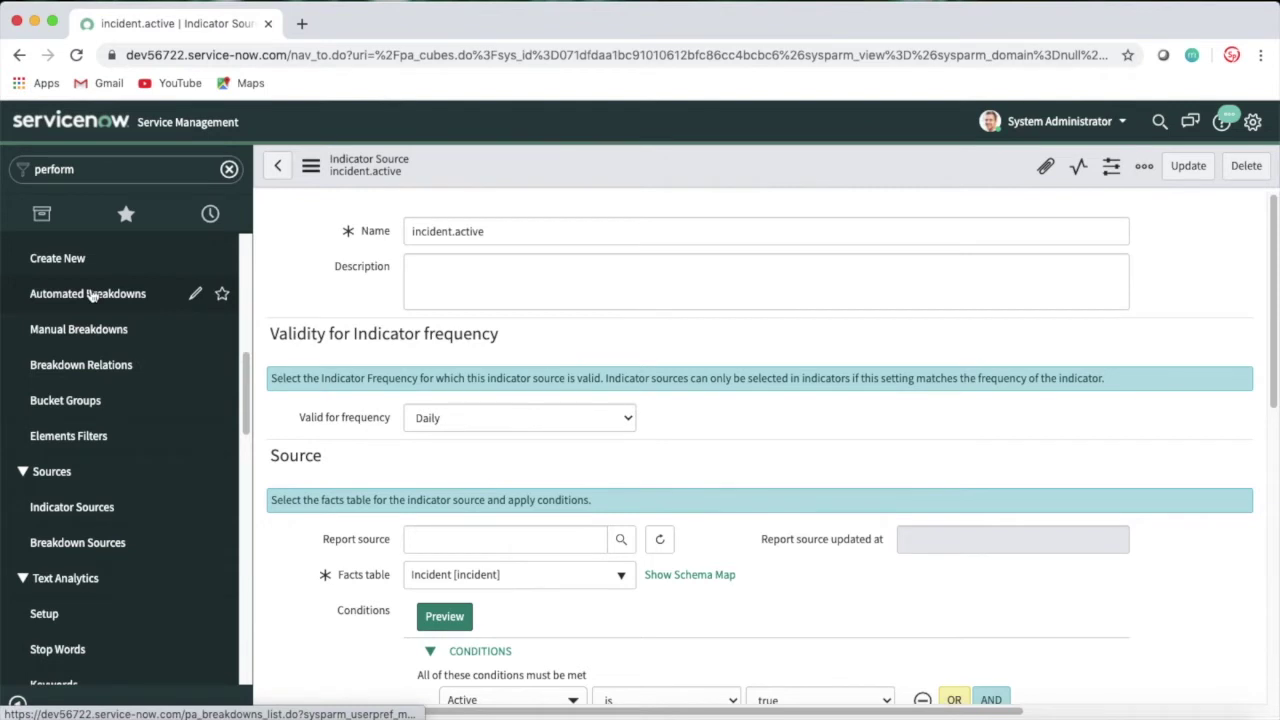
Open the Automated Indicators list and start a new indicator record.
{"action": "left_click_drag", "start_coordinate": [247, 378], "coordinate": [246, 271]}
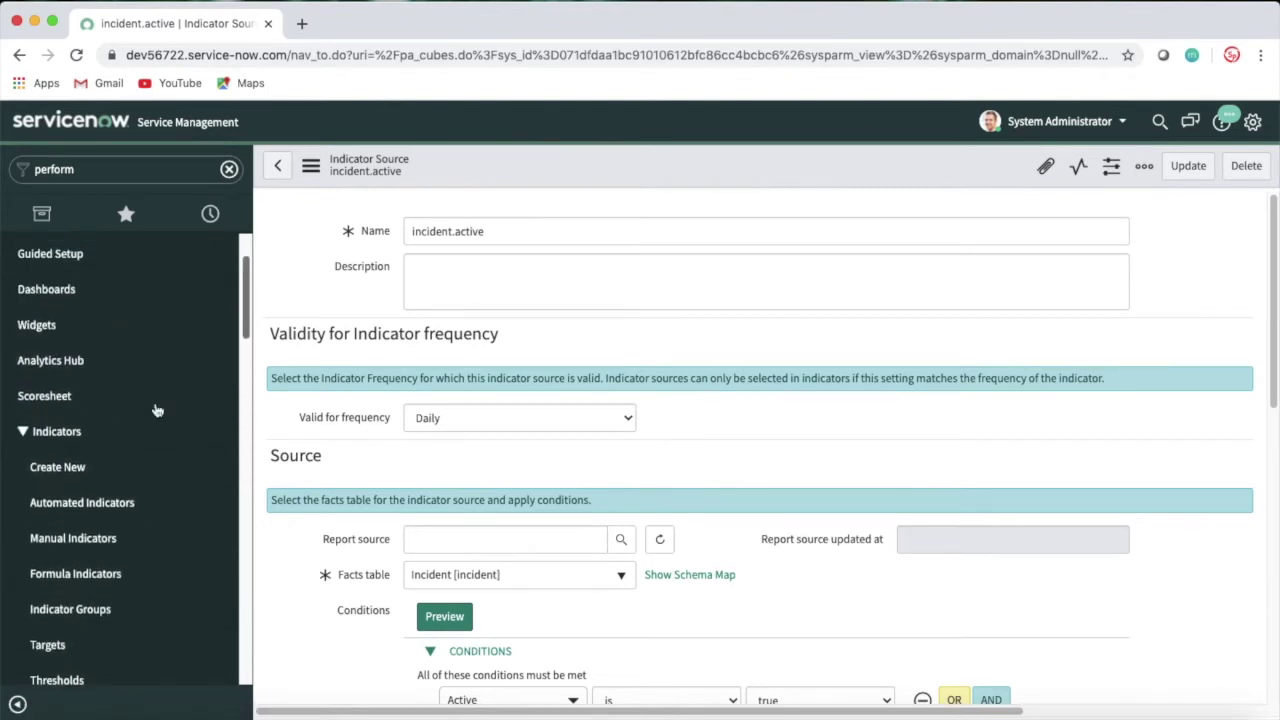
{"action": "left_click", "coordinate": [114, 514]}
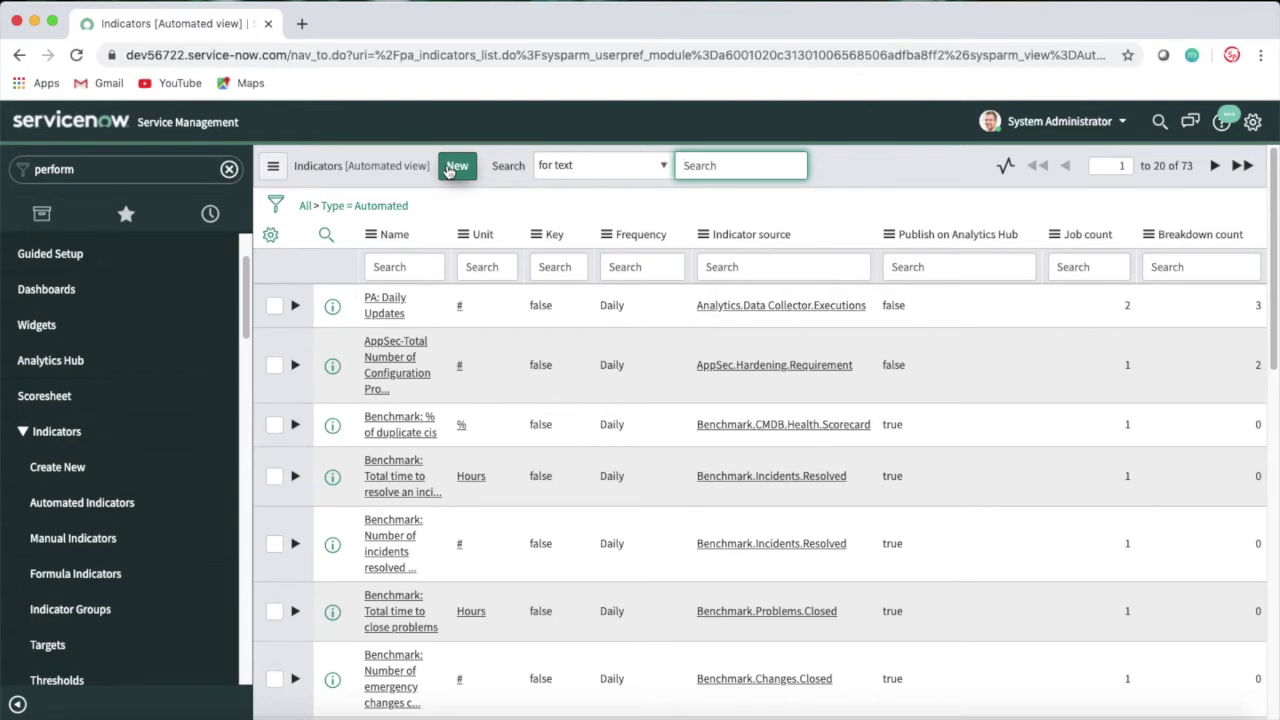
{"action": "left_click", "coordinate": [474, 264]}
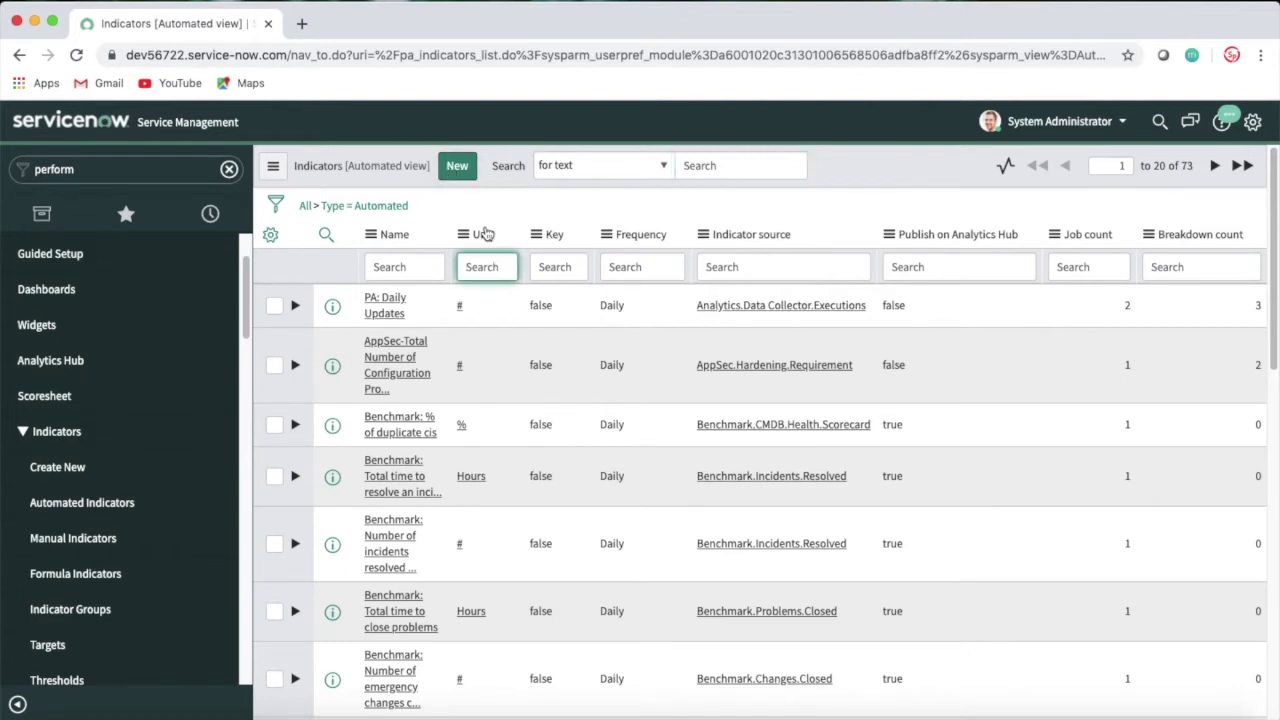
{"action": "left_click", "coordinate": [462, 172]}
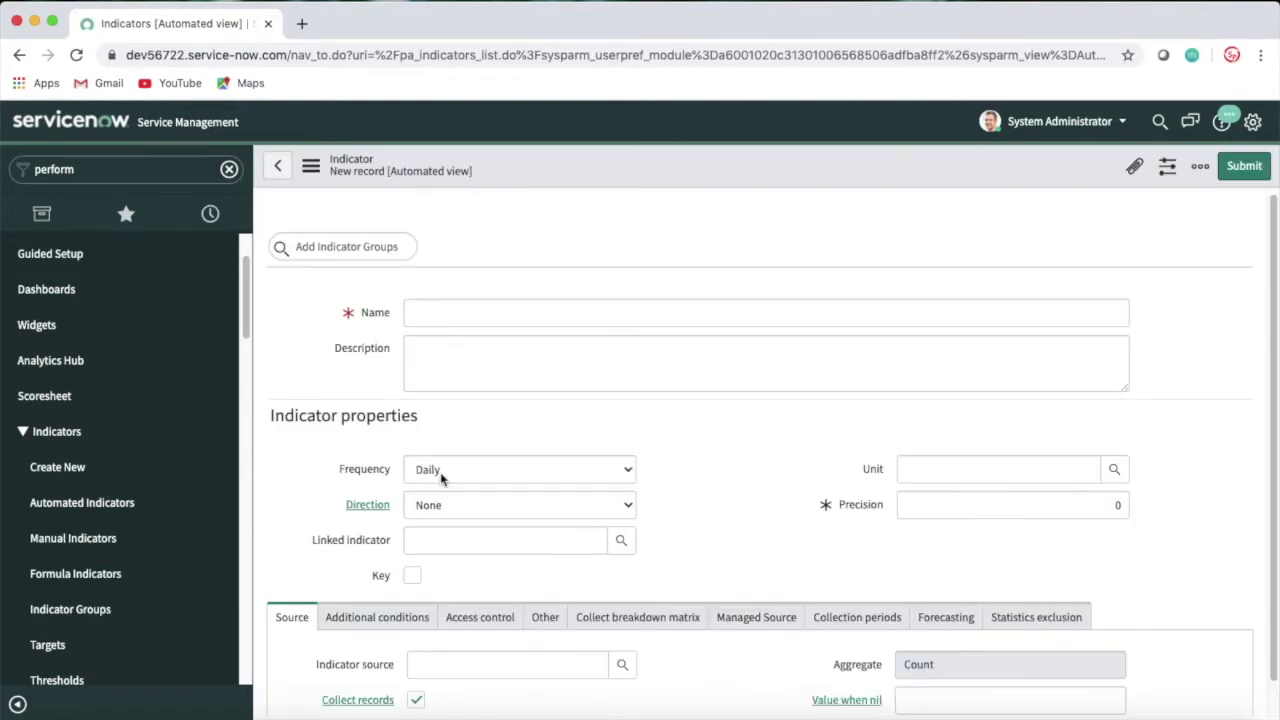
Assign incident.active as the new indicator's source and name the indicator incident.active.
{"action": "left_click", "coordinate": [552, 663]}
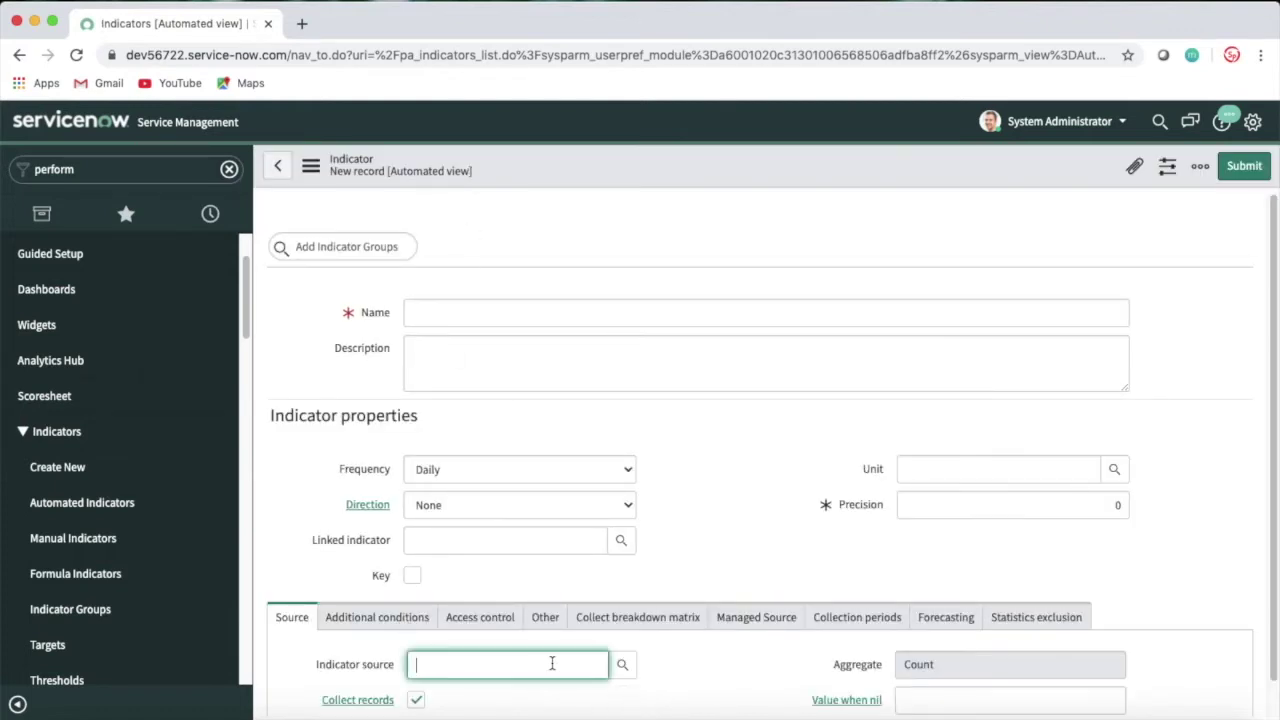
{"action": "type", "text": "incident.active"}
{"action": "left_click", "coordinate": [830, 674]}
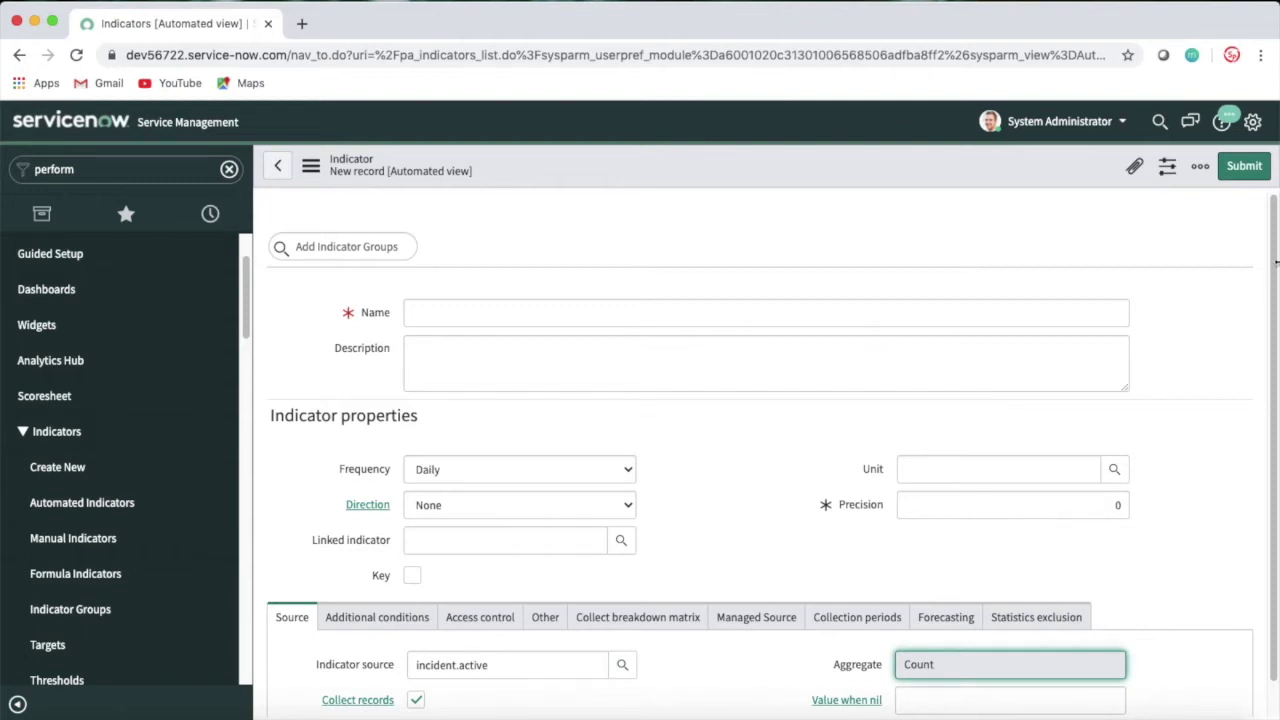
{"action": "left_click_drag", "start_coordinate": [1274, 262], "coordinate": [1277, 388]}
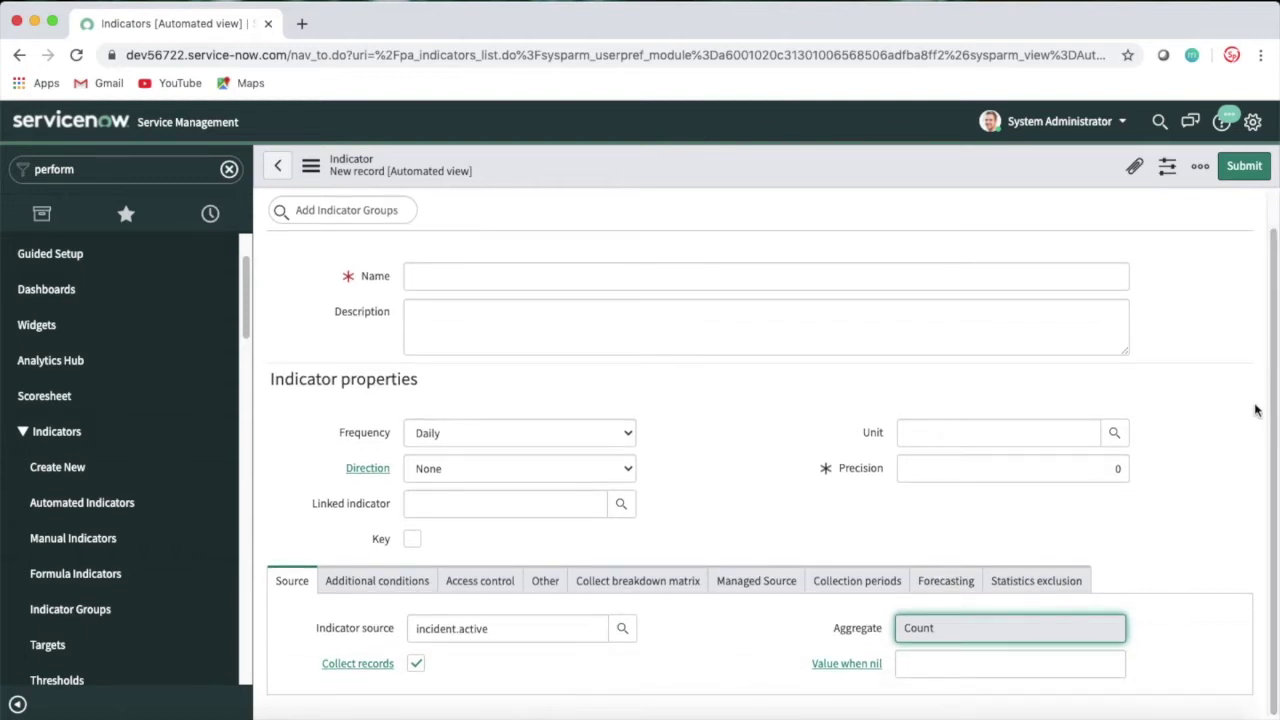
{"action": "left_click", "coordinate": [1112, 283]}
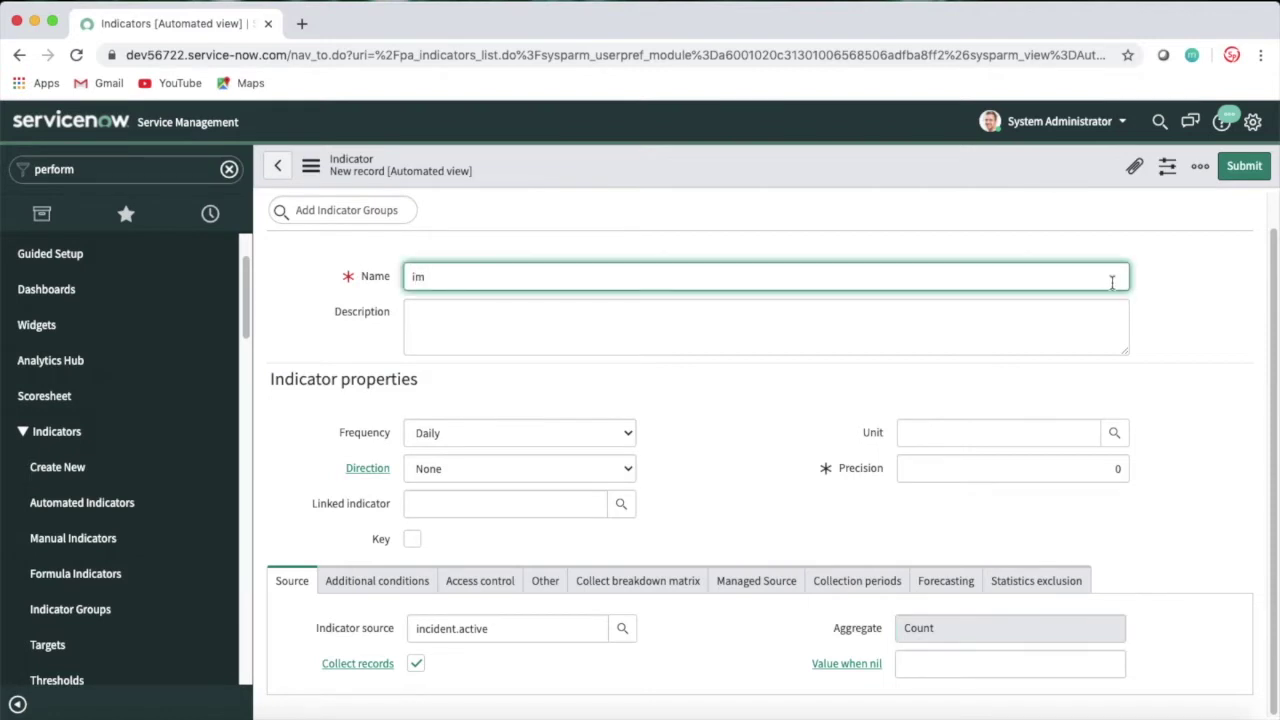
{"action": "type", "text": "incident.active"}
{"action": "left_click", "coordinate": [730, 434]}
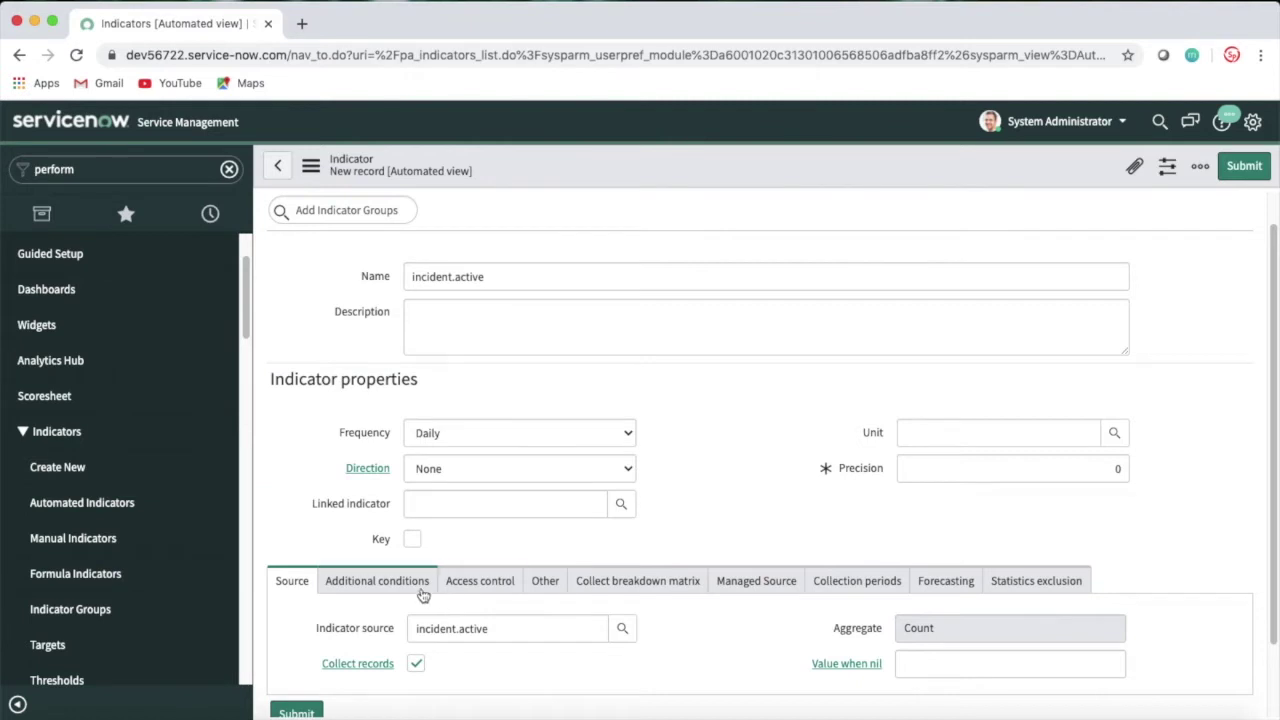
Set the new indicator's unit to Days, looking it up in the Units list with day.
{"action": "scroll", "coordinate": [1086, 529], "scroll_direction": "down", "scroll_amount": 2}
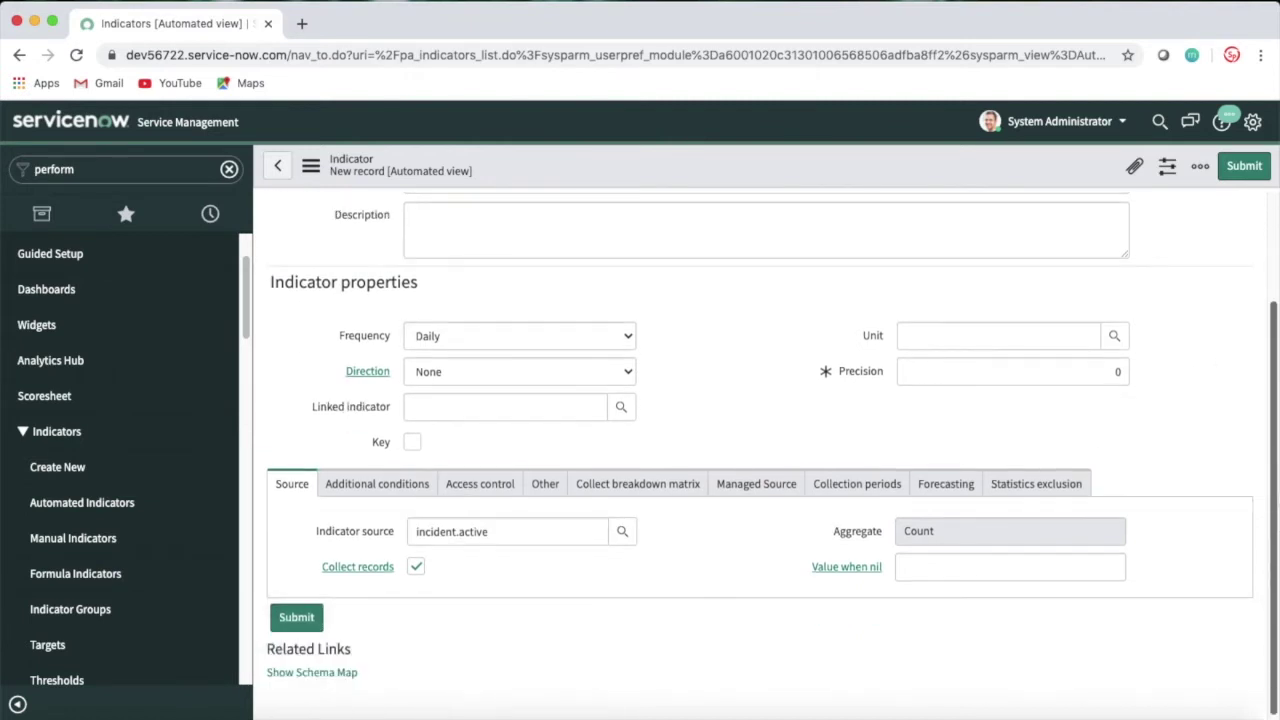
{"action": "left_click", "coordinate": [593, 340]}
{"action": "left_click", "coordinate": [737, 331]}
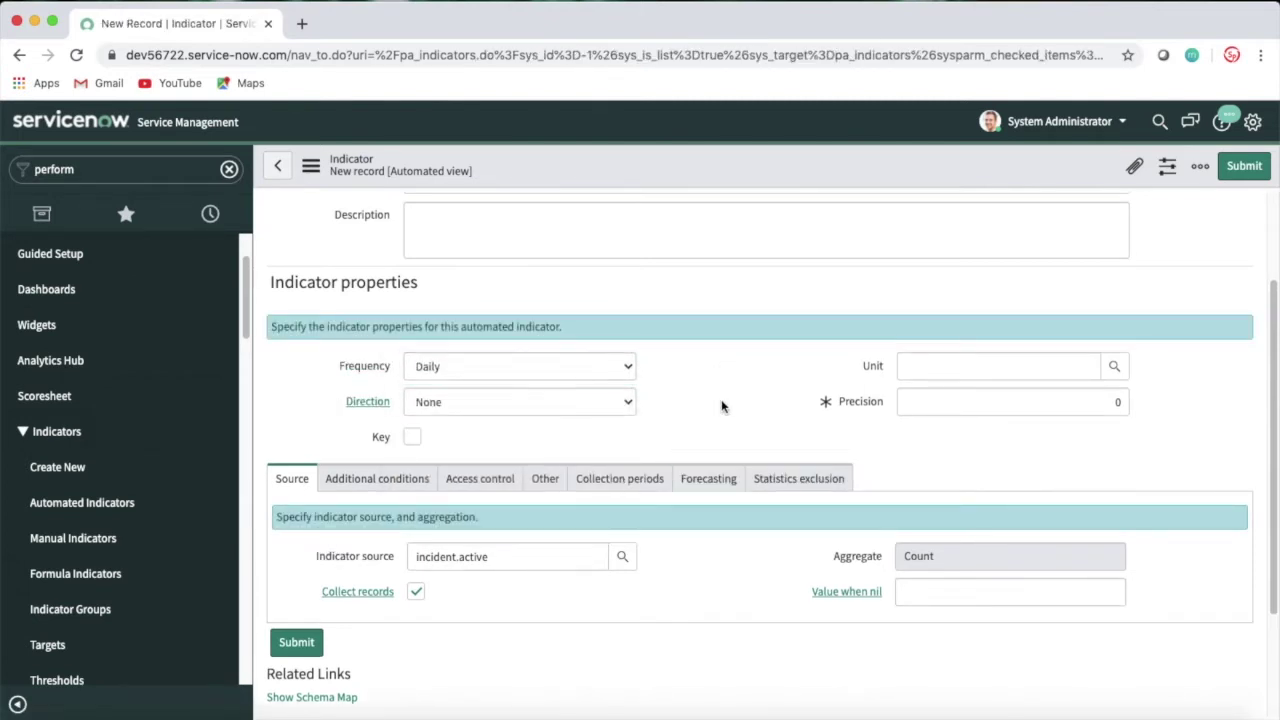
{"action": "left_click", "coordinate": [1001, 368]}
{"action": "type", "text": "day"}
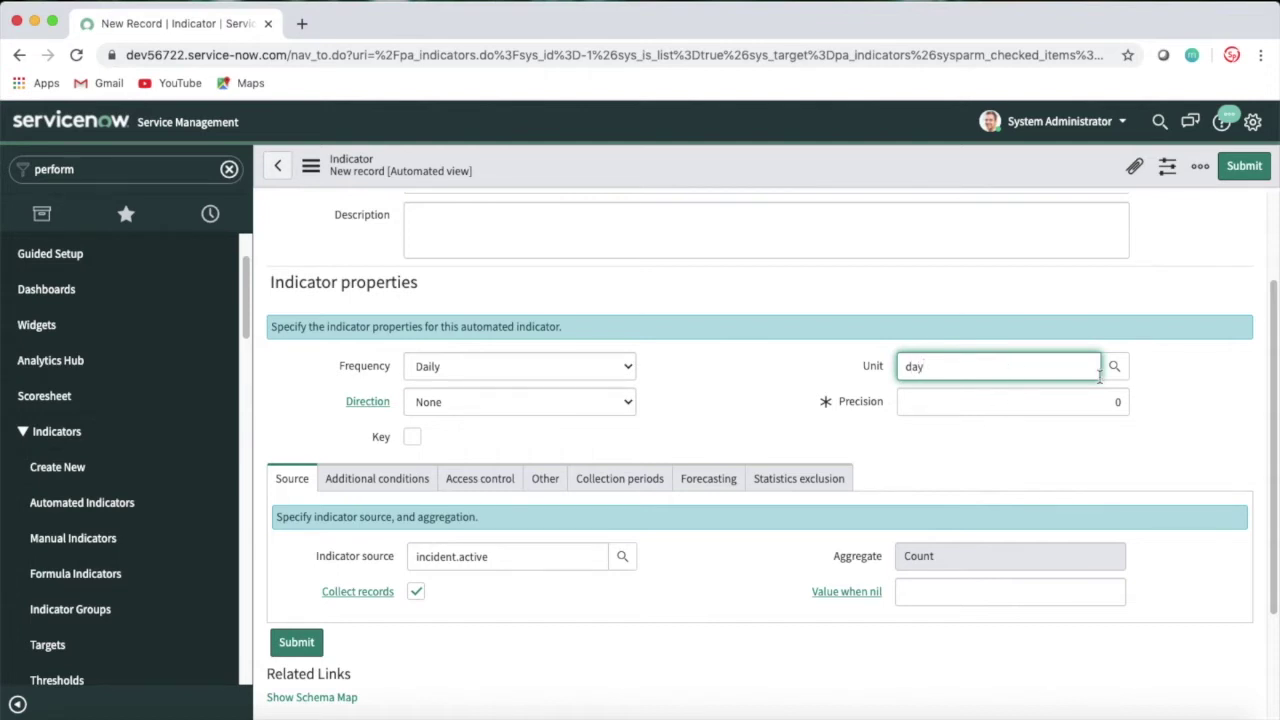
{"action": "key", "text": "Tab"}
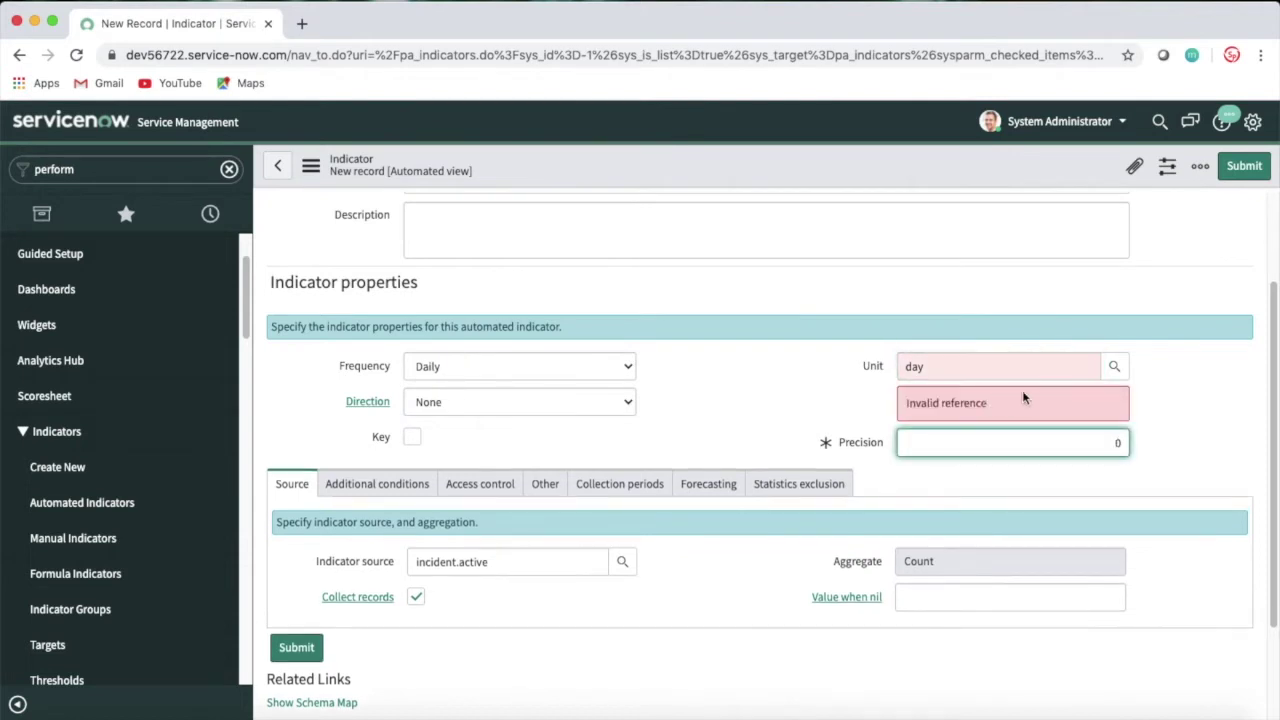
{"action": "left_click", "coordinate": [1113, 368]}
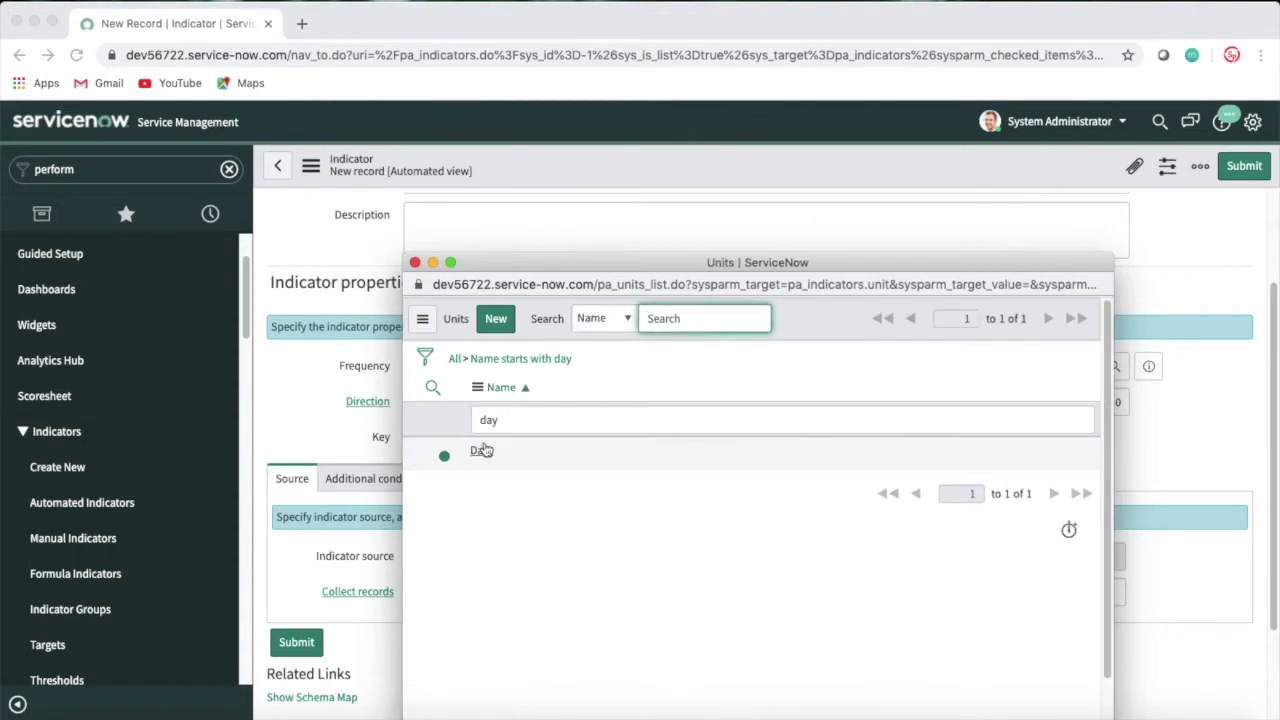
{"action": "left_click", "coordinate": [480, 452]}
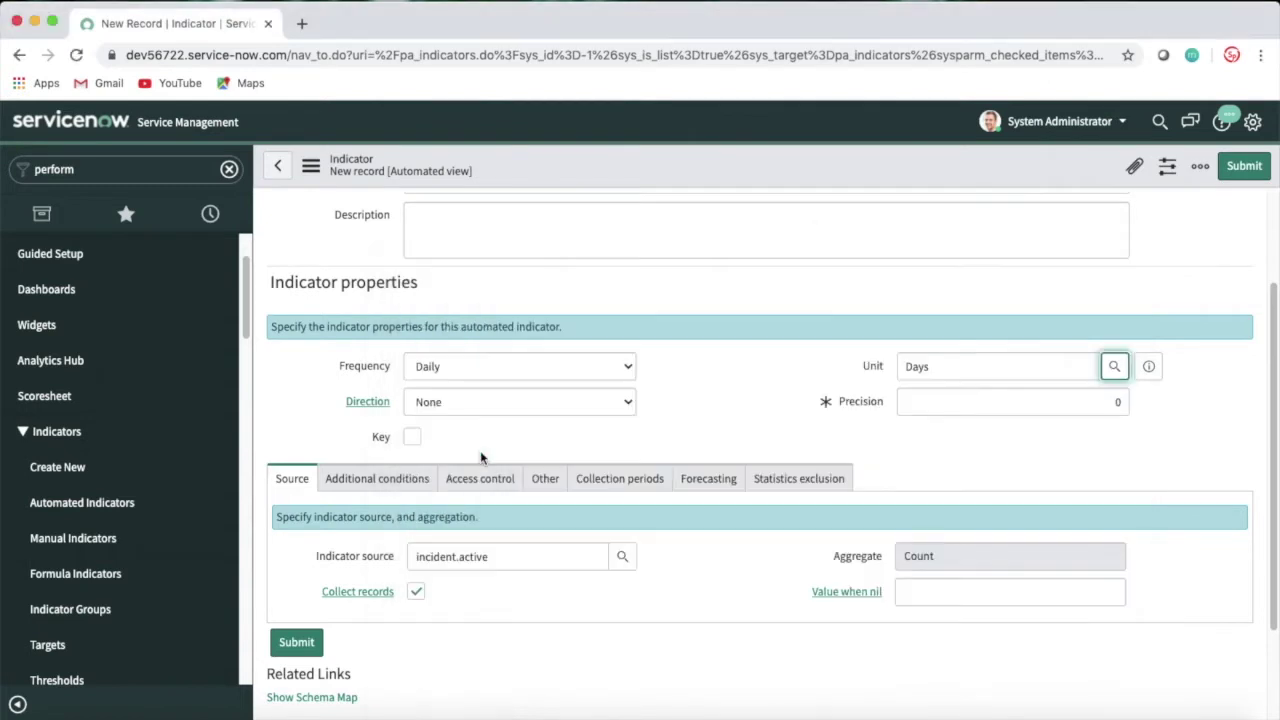
Review the indicator's additional conditions, access control, other, collection period, forecasting, statistics exclusion and source settings.
{"action": "left_click", "coordinate": [398, 484]}
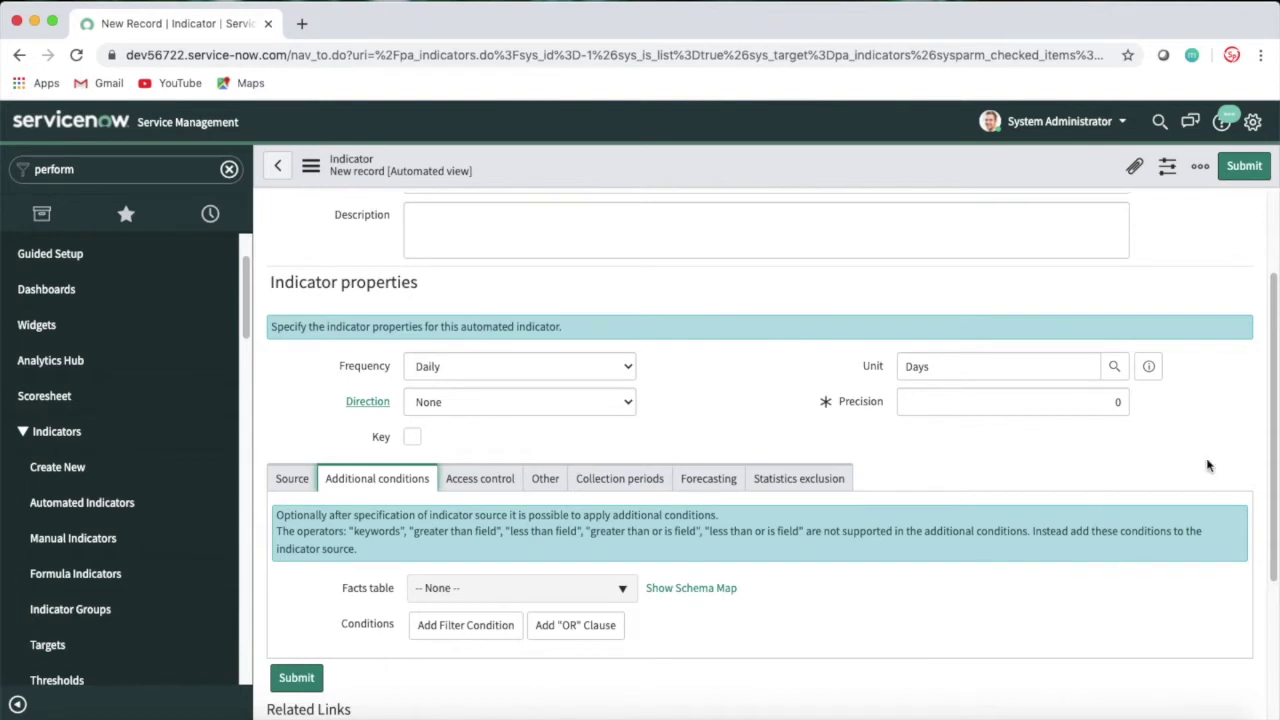
{"action": "scroll", "coordinate": [1276, 448], "scroll_direction": "down", "scroll_amount": 3}
{"action": "scroll", "coordinate": [1276, 448], "scroll_direction": "down", "scroll_amount": 1}
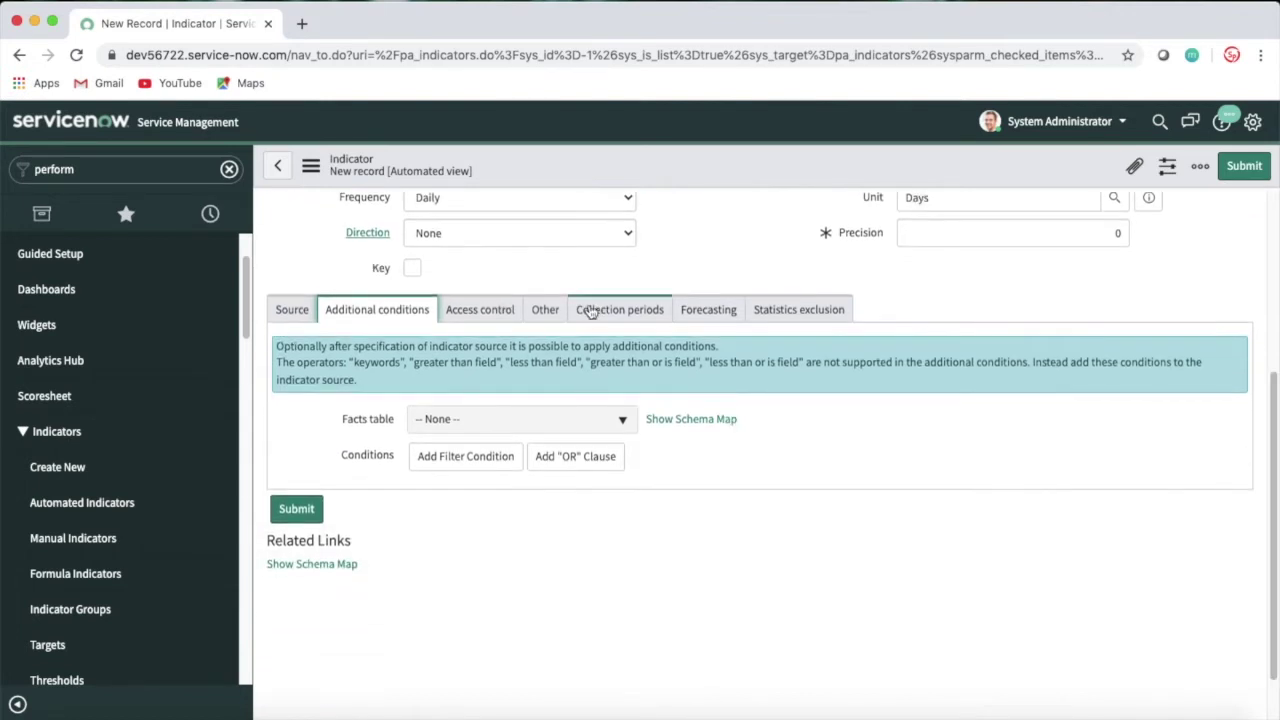
{"action": "left_click", "coordinate": [505, 312]}
{"action": "left_click", "coordinate": [545, 312]}
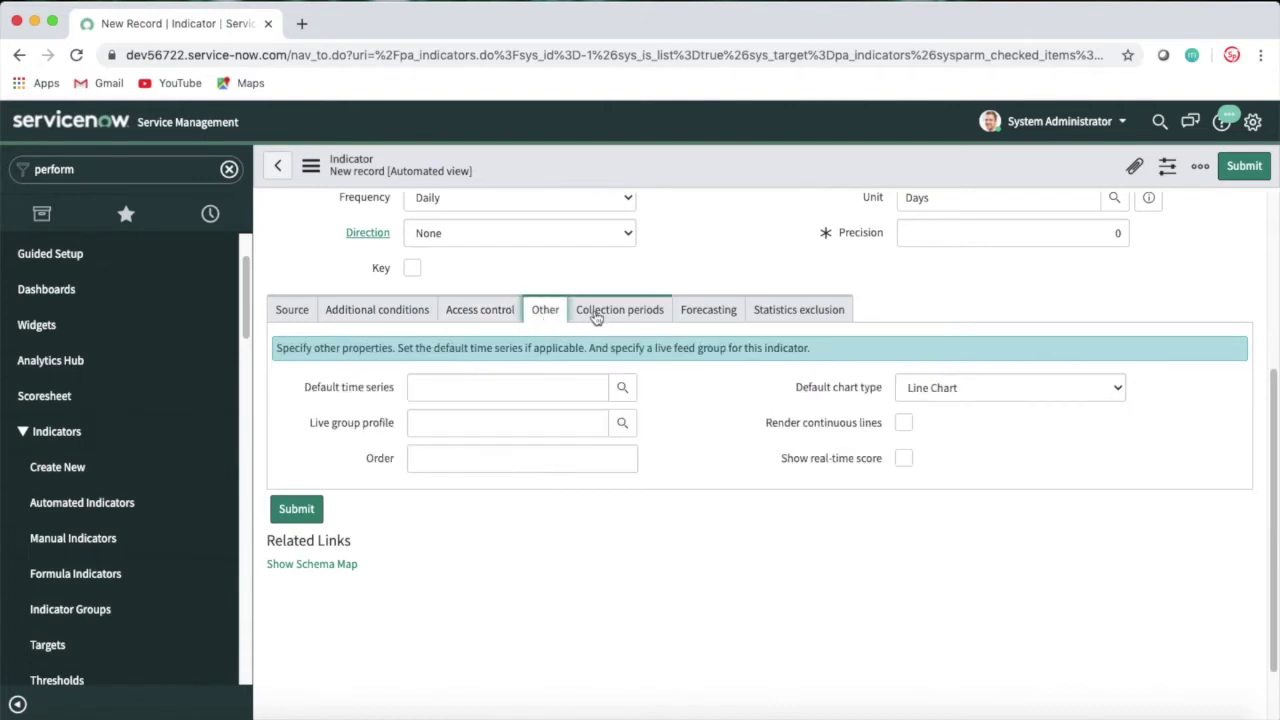
{"action": "left_click", "coordinate": [604, 312]}
{"action": "left_click", "coordinate": [714, 312]}
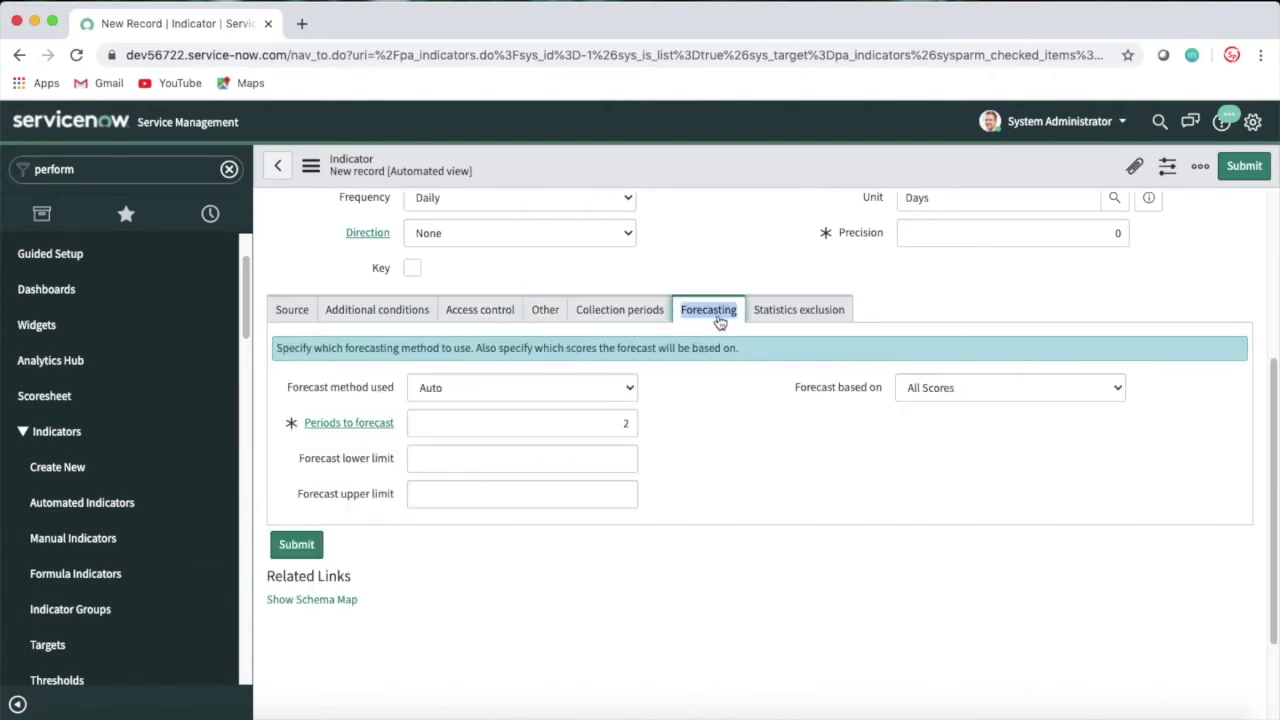
{"action": "left_click", "coordinate": [773, 314]}
{"action": "left_click", "coordinate": [728, 313]}
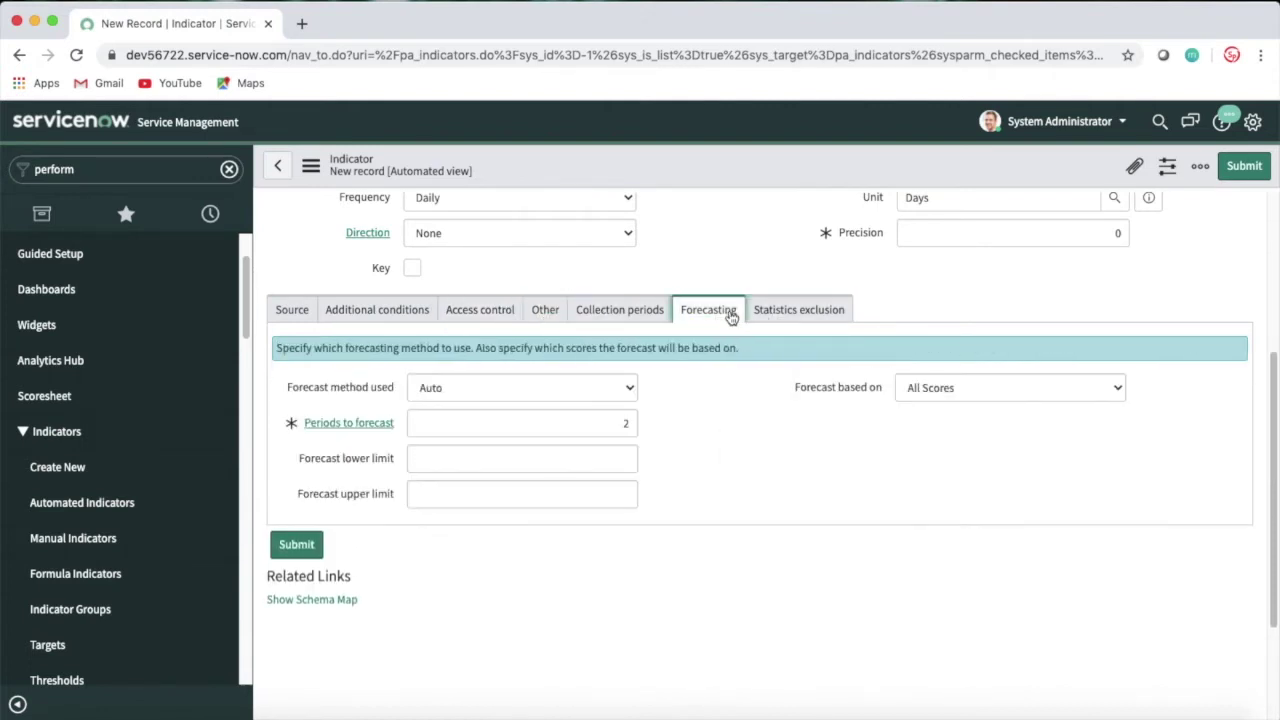
{"action": "left_click", "coordinate": [292, 311]}
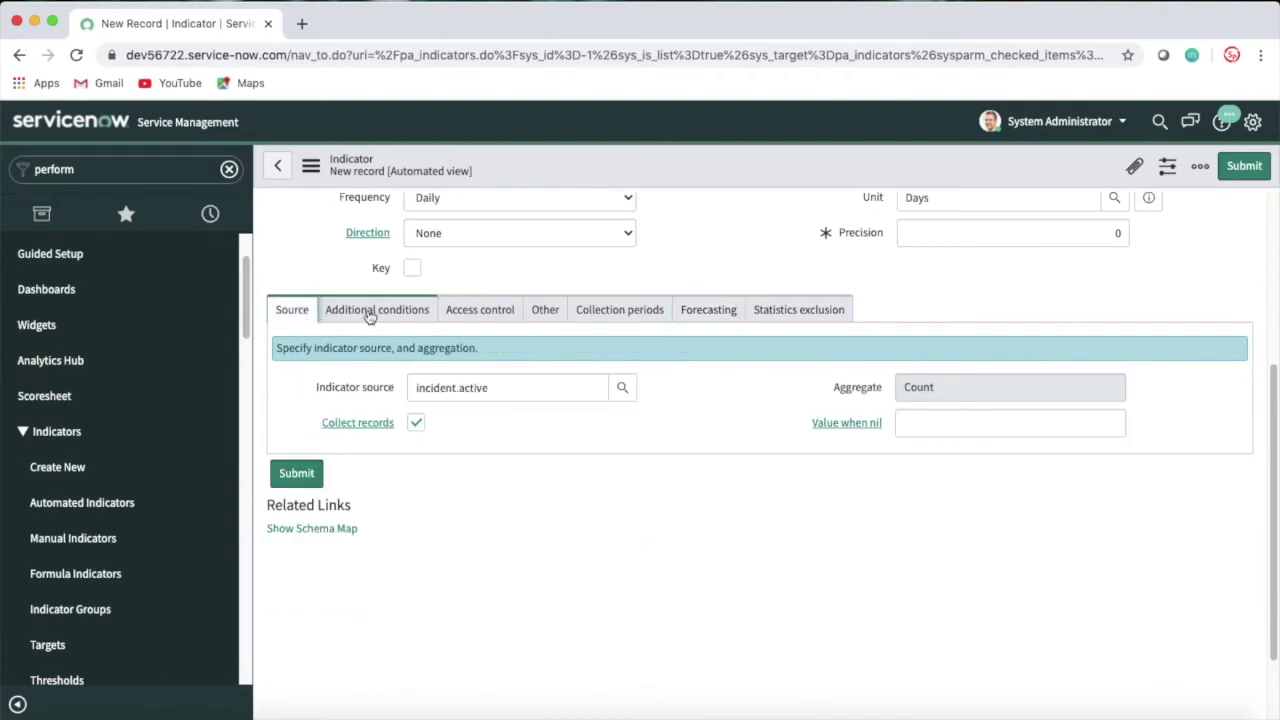
{"action": "scroll", "coordinate": [1268, 383], "scroll_direction": "up", "scroll_amount": 1}
{"action": "mouse_move", "coordinate": [1268, 383]}
{"action": "left_mouse_down"}
{"action": "mouse_move", "coordinate": [1272, 236]}
{"action": "mouse_move", "coordinate": [1274, 384]}
{"action": "left_mouse_up"}
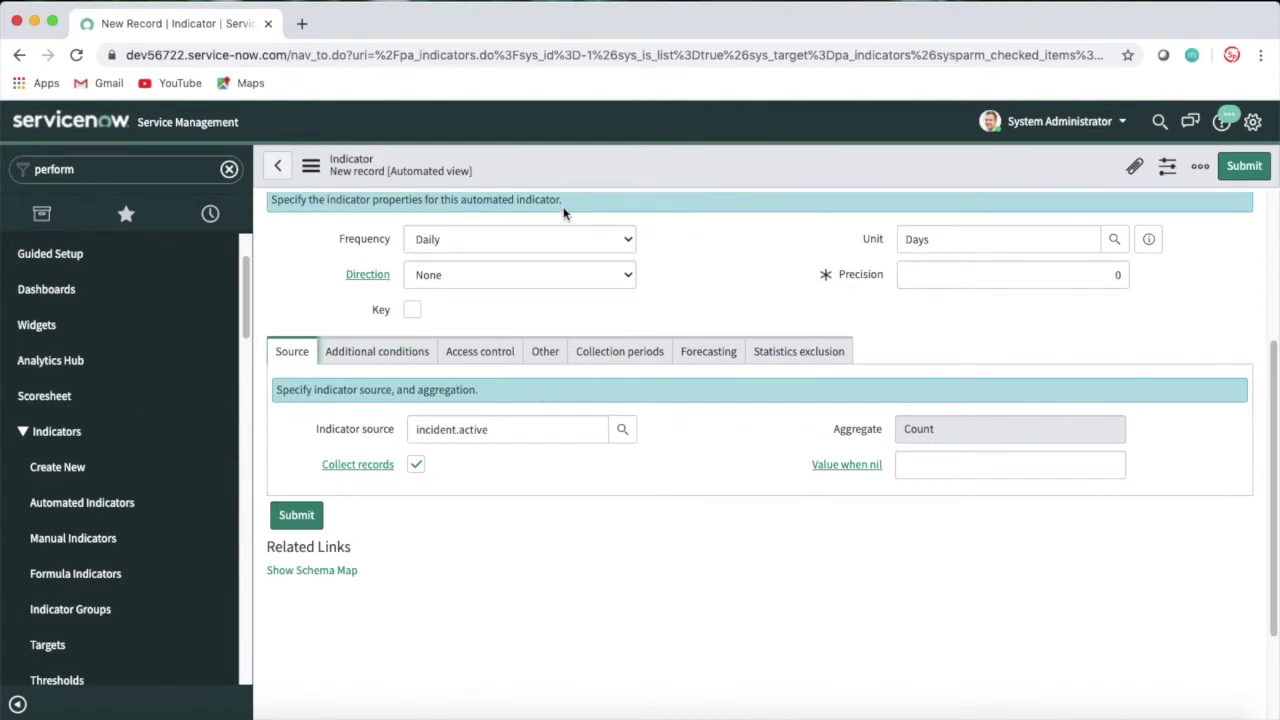
Check the Direction choices and try to save the new indicator without leaving its record.
{"action": "left_click", "coordinate": [516, 275]}
{"action": "left_click", "coordinate": [703, 278]}
{"action": "right_click", "coordinate": [737, 166]}
{"action": "left_click", "coordinate": [749, 175]}
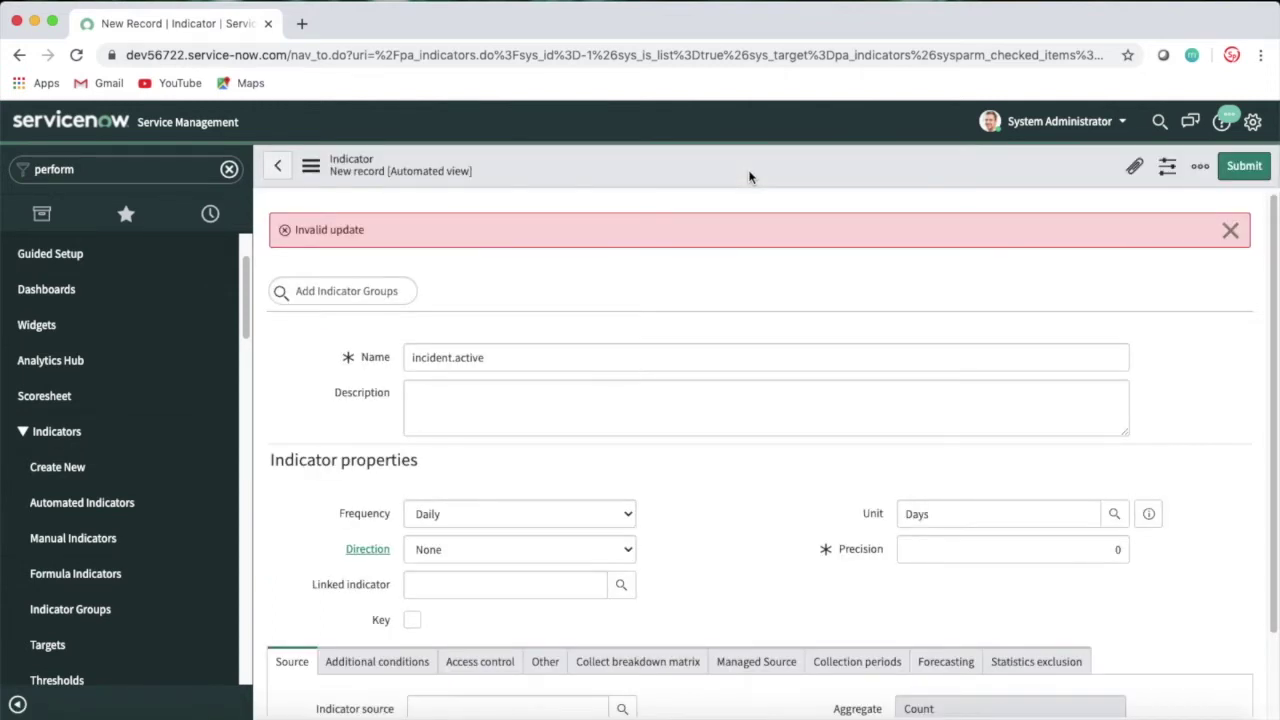
Rename the indicator incident.active.new and submit it.
{"action": "left_click", "coordinate": [583, 360]}
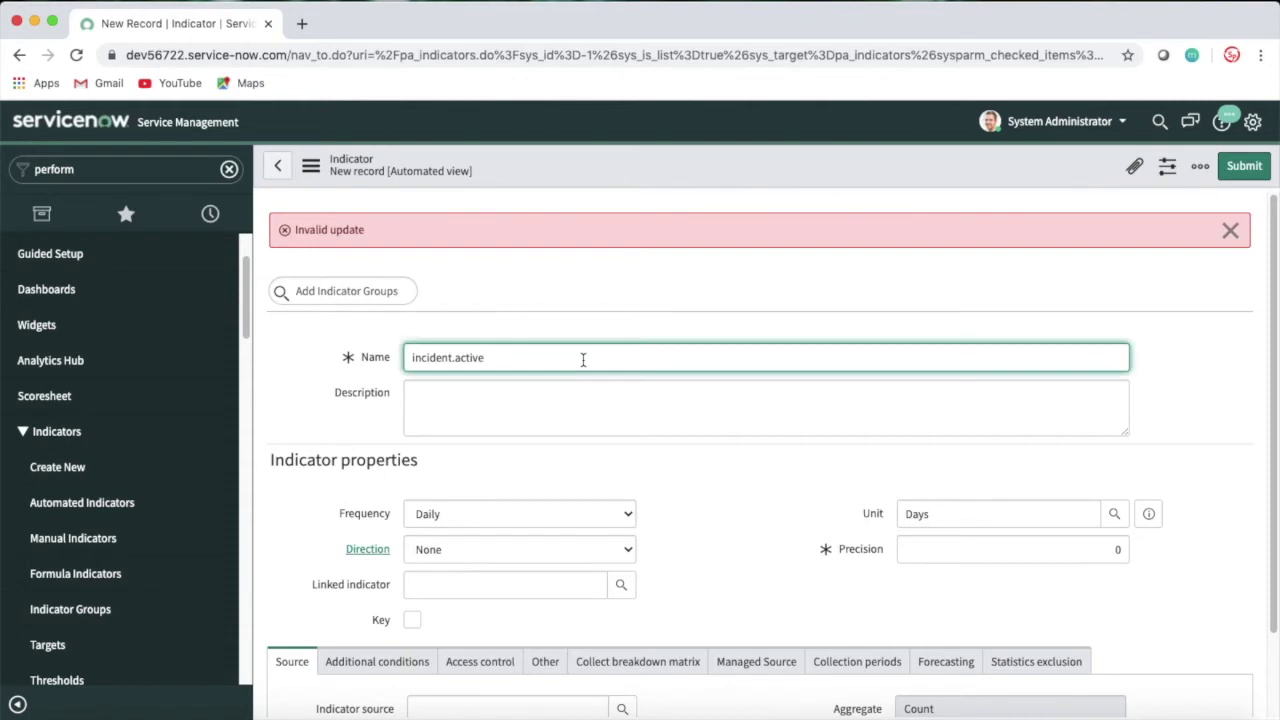
{"action": "type", "text": ".new"}
{"action": "right_click", "coordinate": [552, 166]}
{"action": "left_click", "coordinate": [964, 175]}
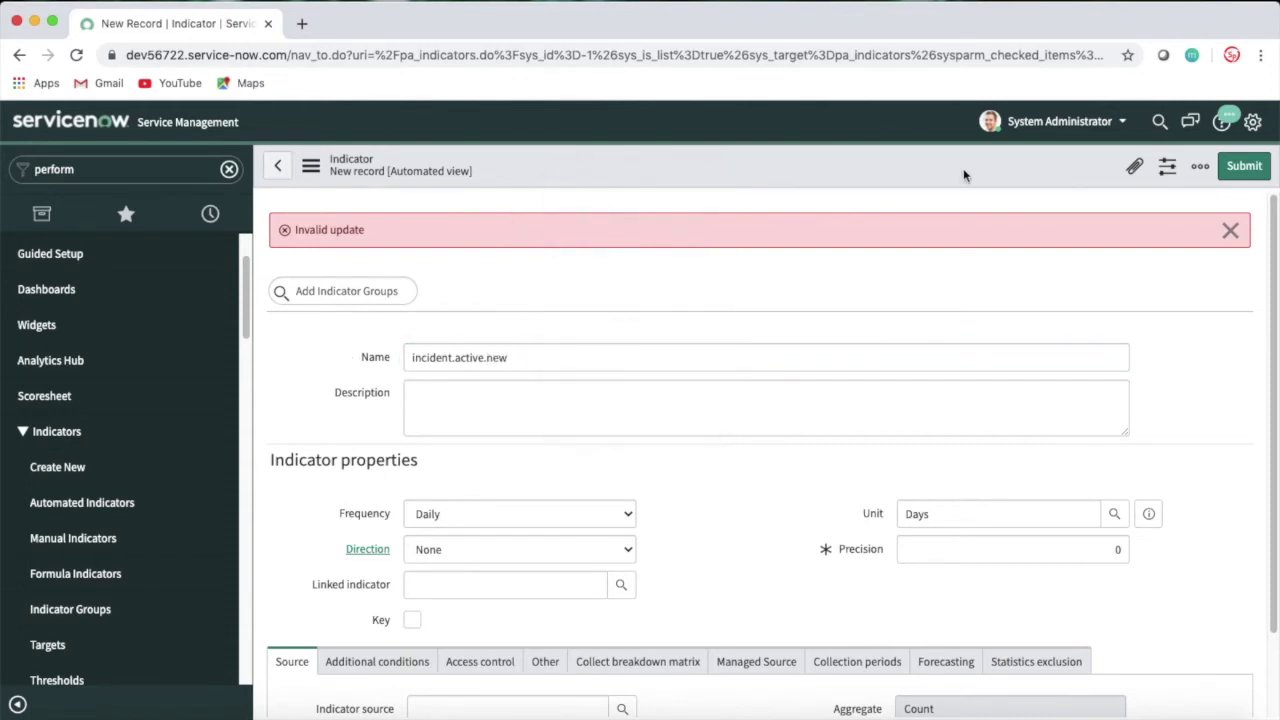
{"action": "left_click", "coordinate": [1245, 166]}
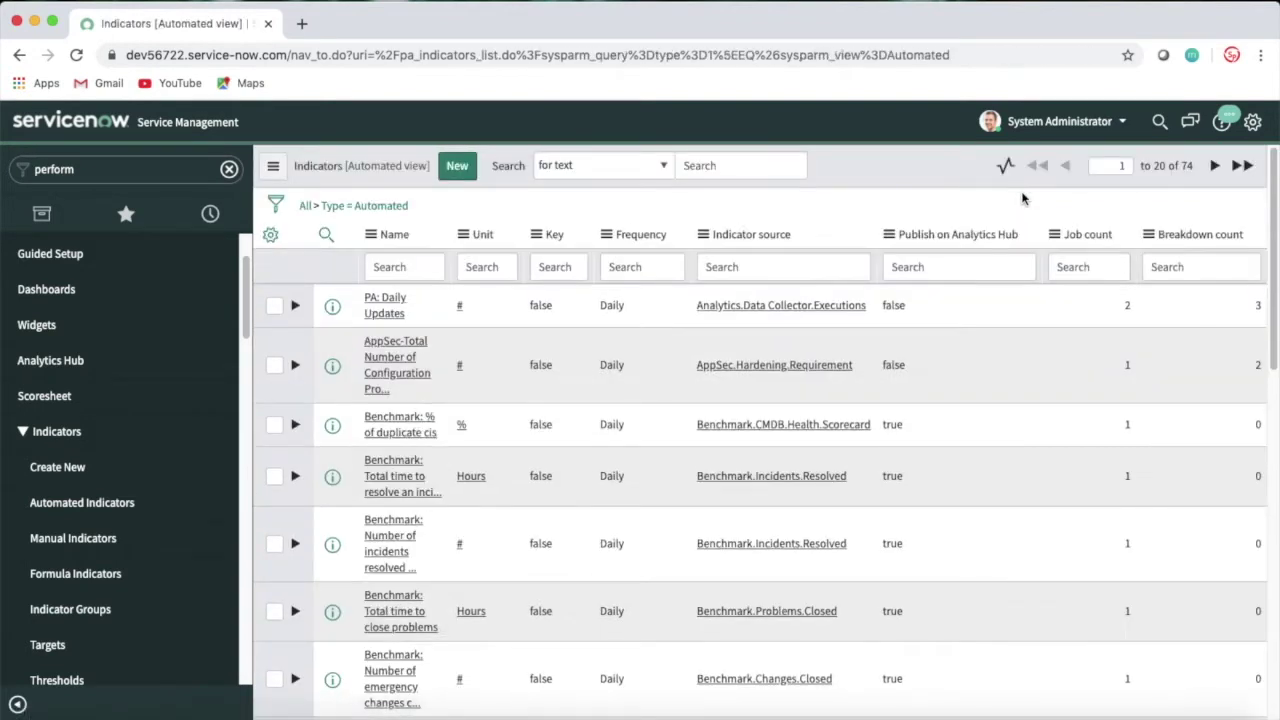
Filter the automated indicators by the name incident and open incident.active.new to view its related Jobs list.
{"action": "left_click", "coordinate": [403, 264]}
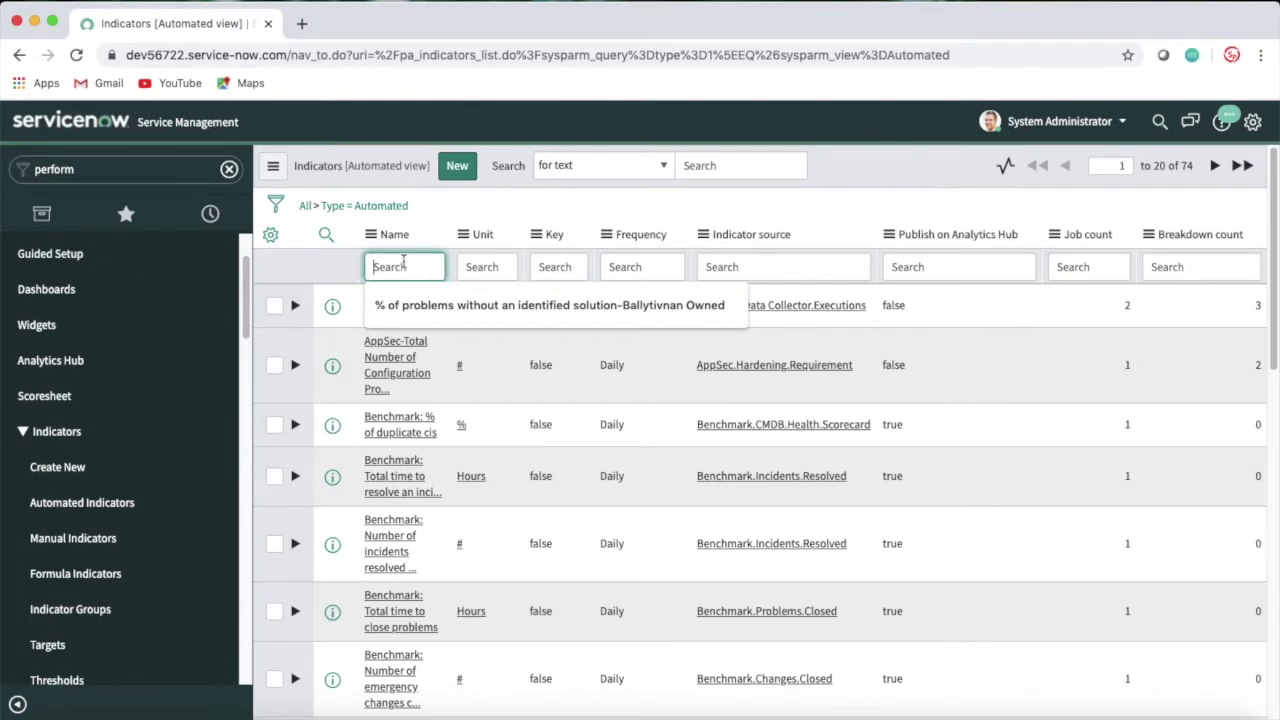
{"action": "type", "text": "incident"}
{"action": "key", "text": "Return"}
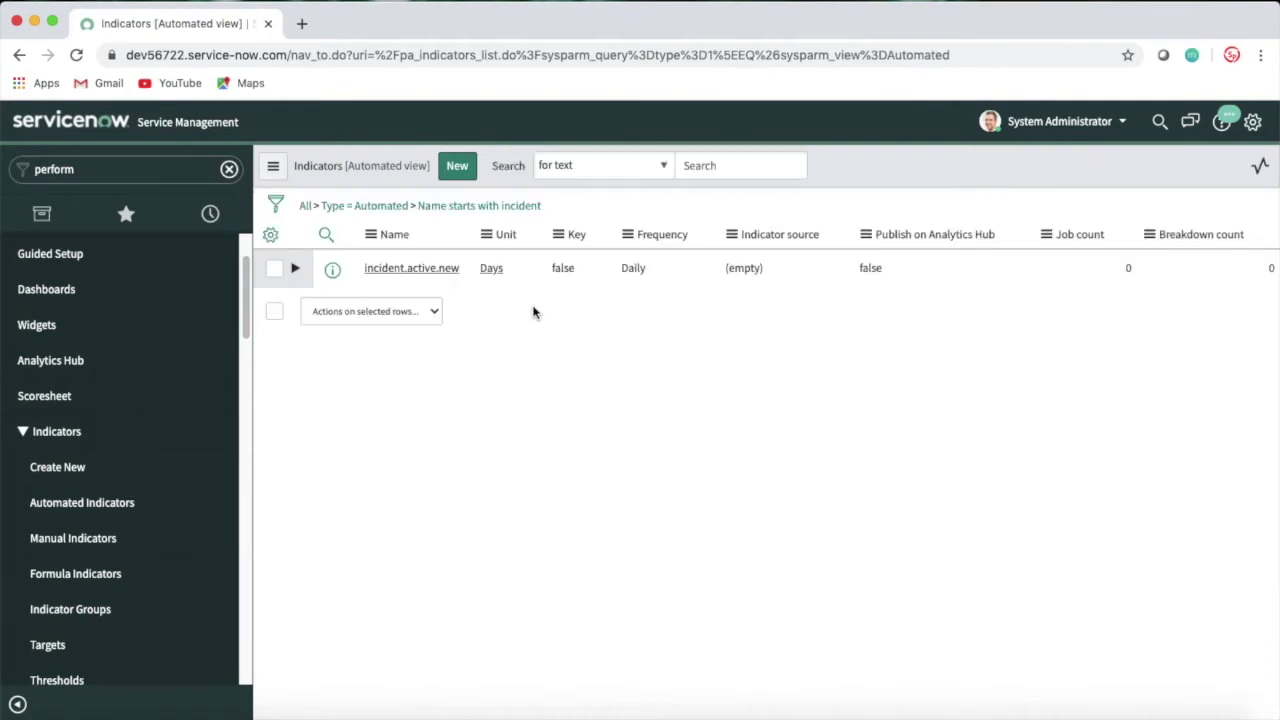
{"action": "left_click", "coordinate": [432, 270]}
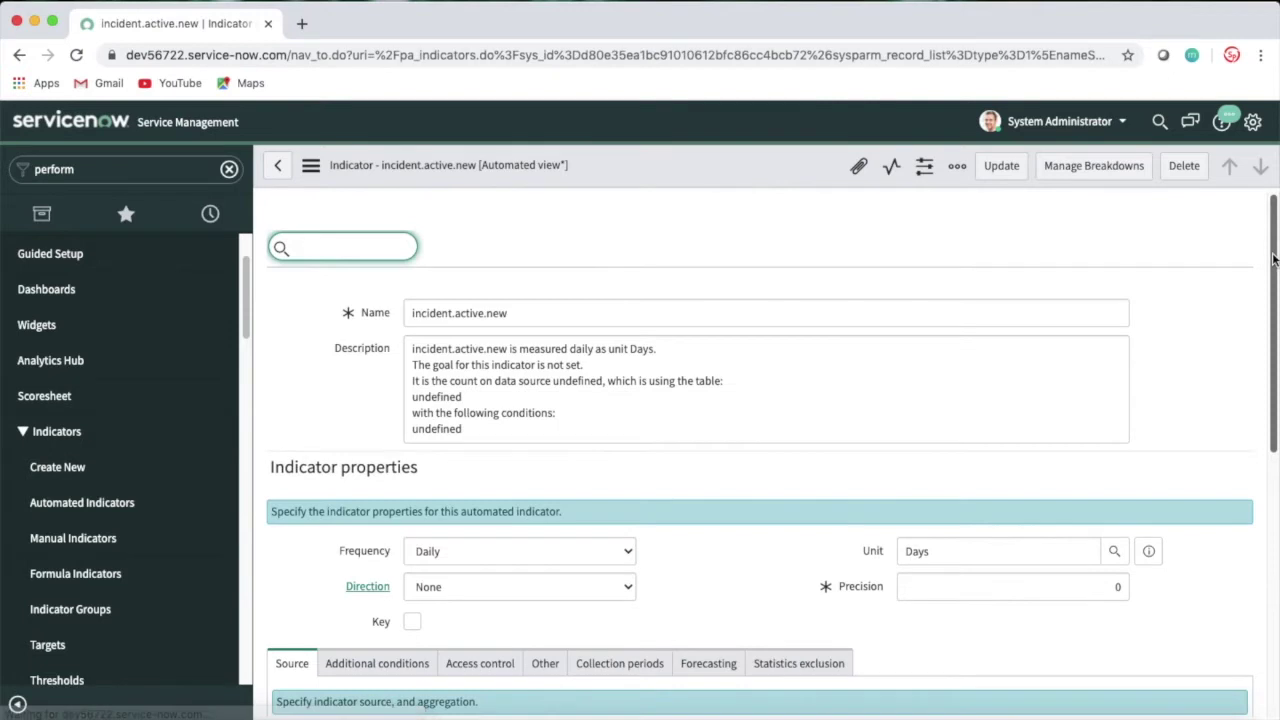
{"action": "left_click_drag", "start_coordinate": [1274, 255], "coordinate": [1256, 460]}
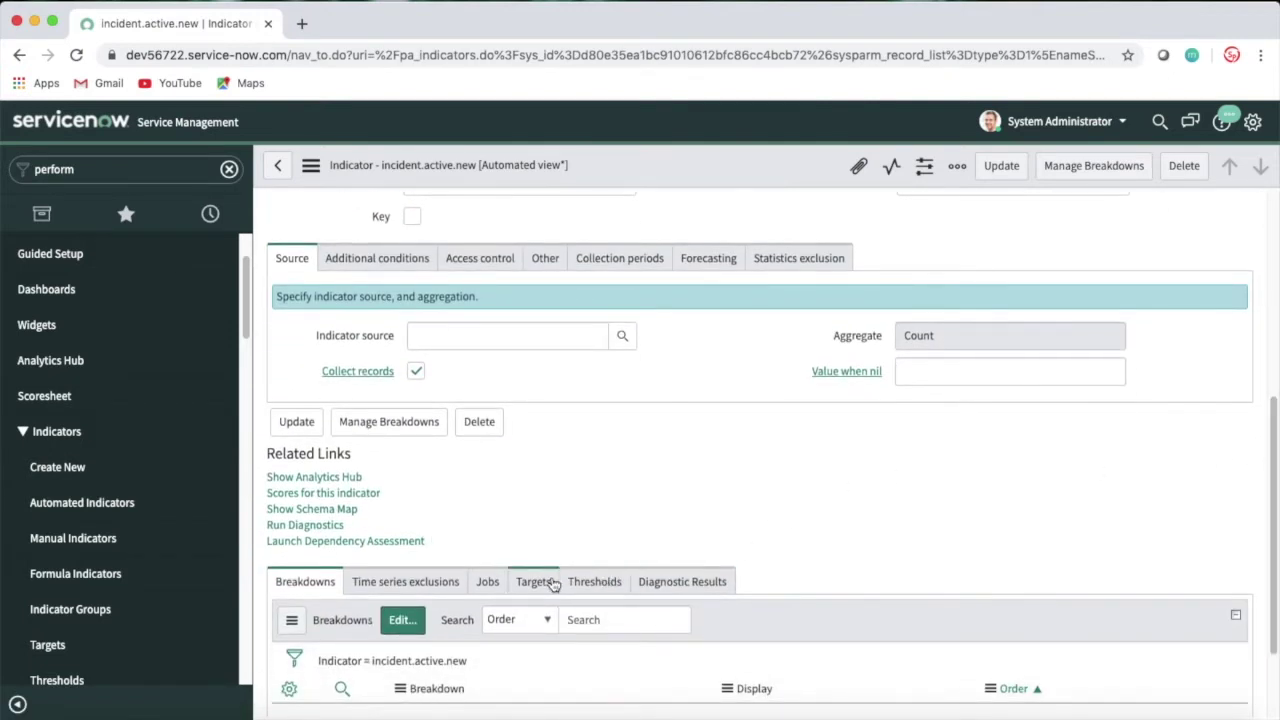
{"action": "left_click", "coordinate": [487, 584]}
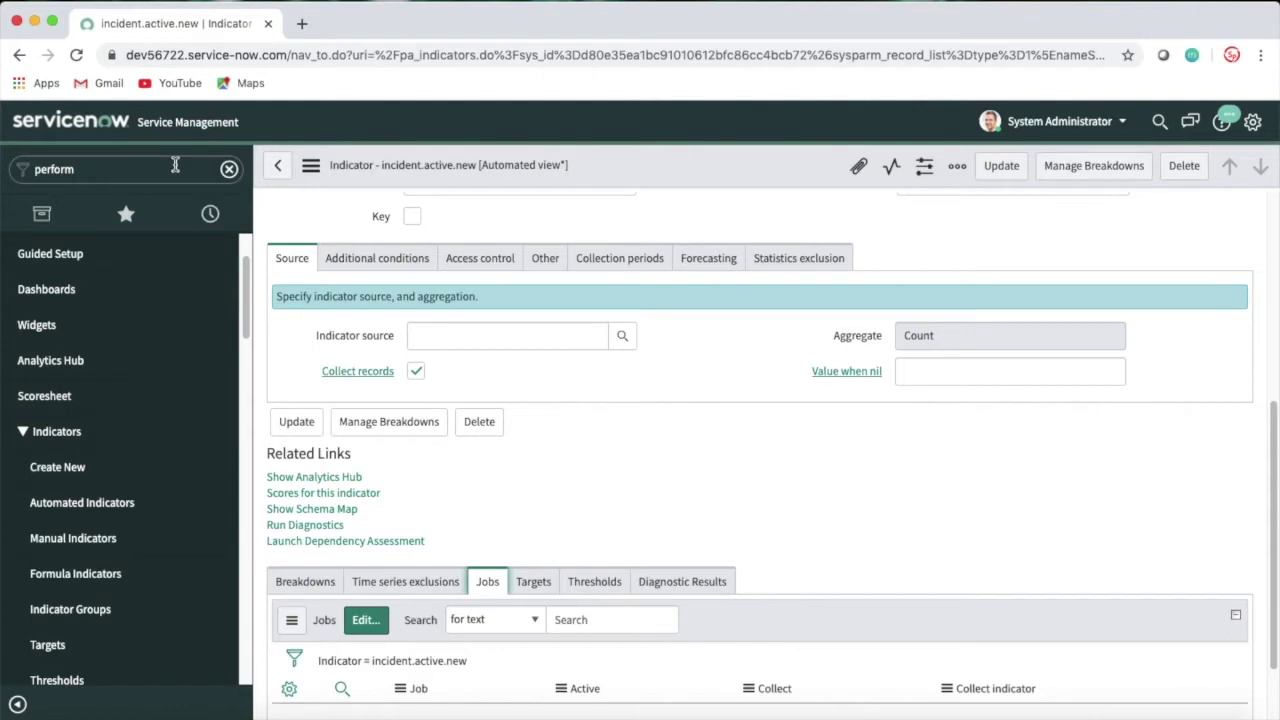
Open the Data Collector jobs list in a separate browser tab and start a new scheduled data collection record.
{"action": "left_click_drag", "start_coordinate": [249, 297], "coordinate": [249, 463]}
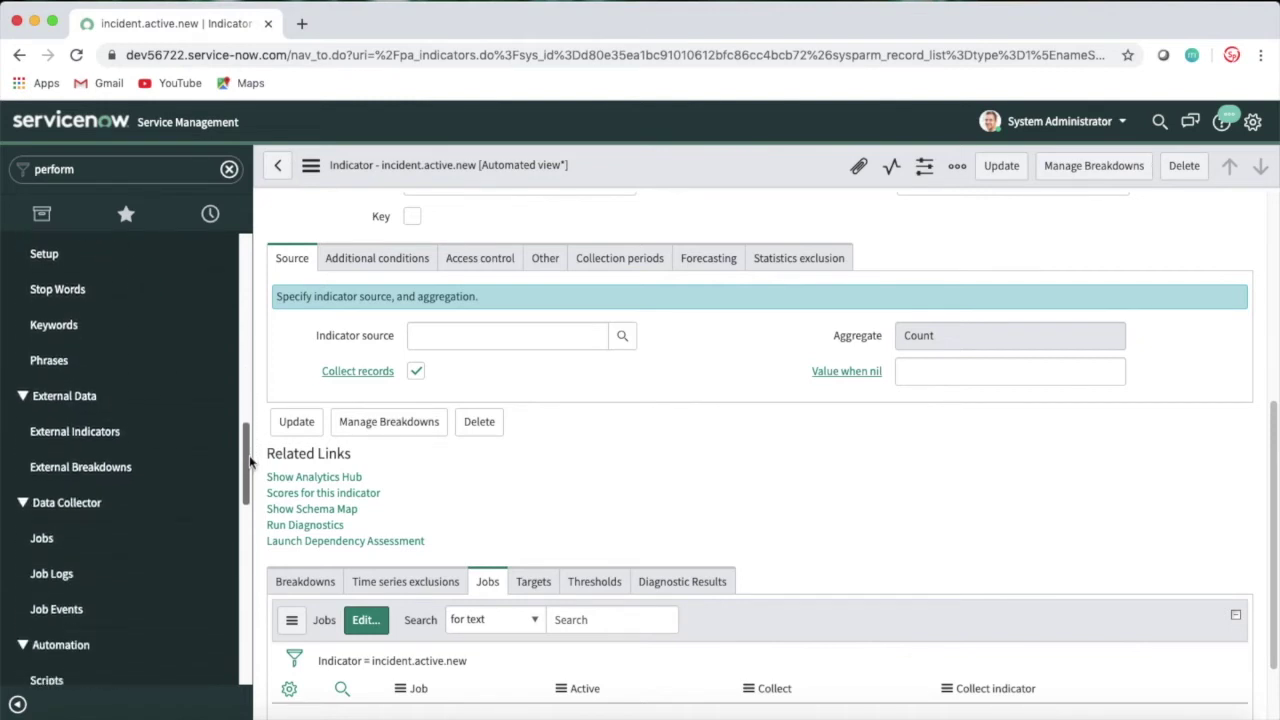
{"action": "left_click", "coordinate": [62, 550], "text": "super"}
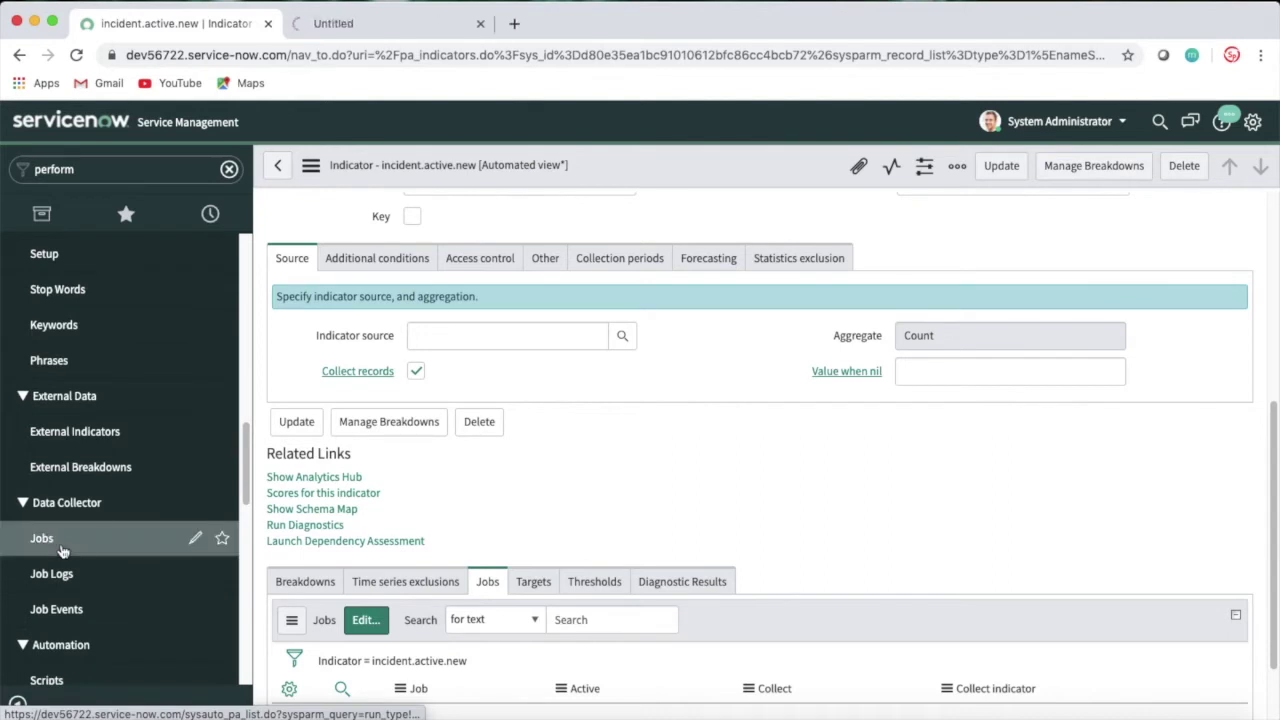
{"action": "left_click", "coordinate": [337, 27]}
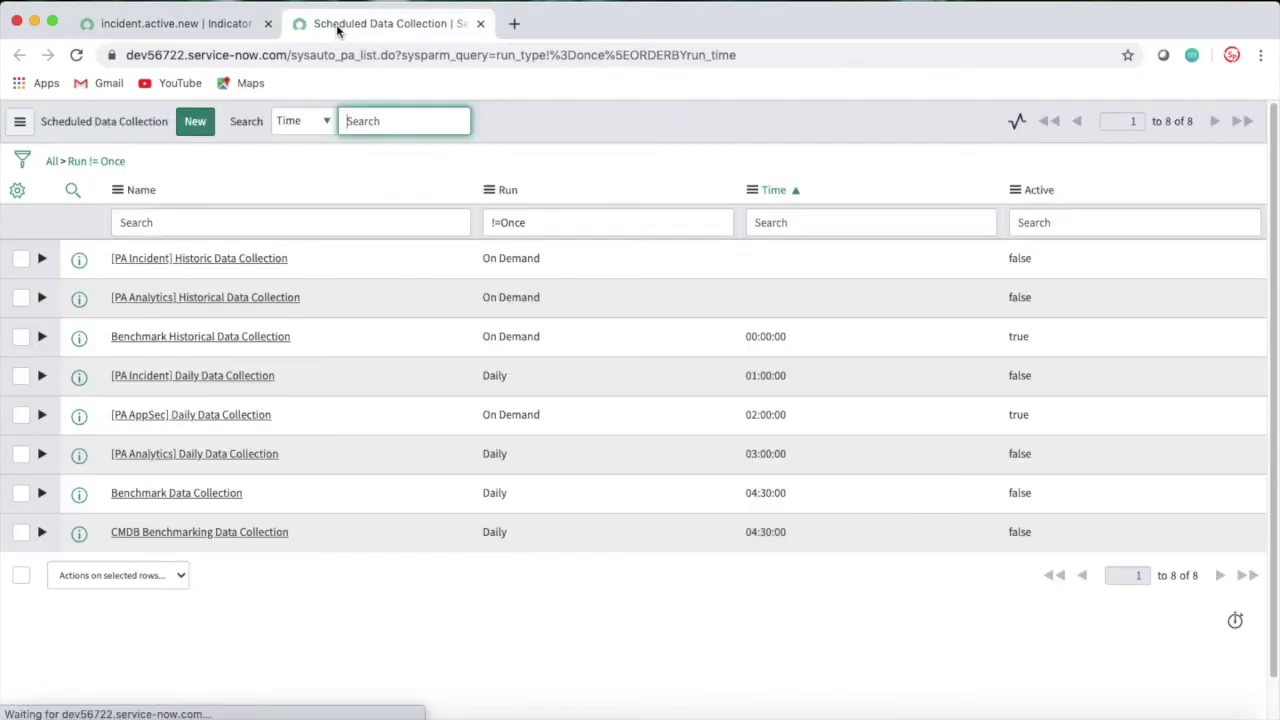
{"action": "left_click", "coordinate": [207, 128]}
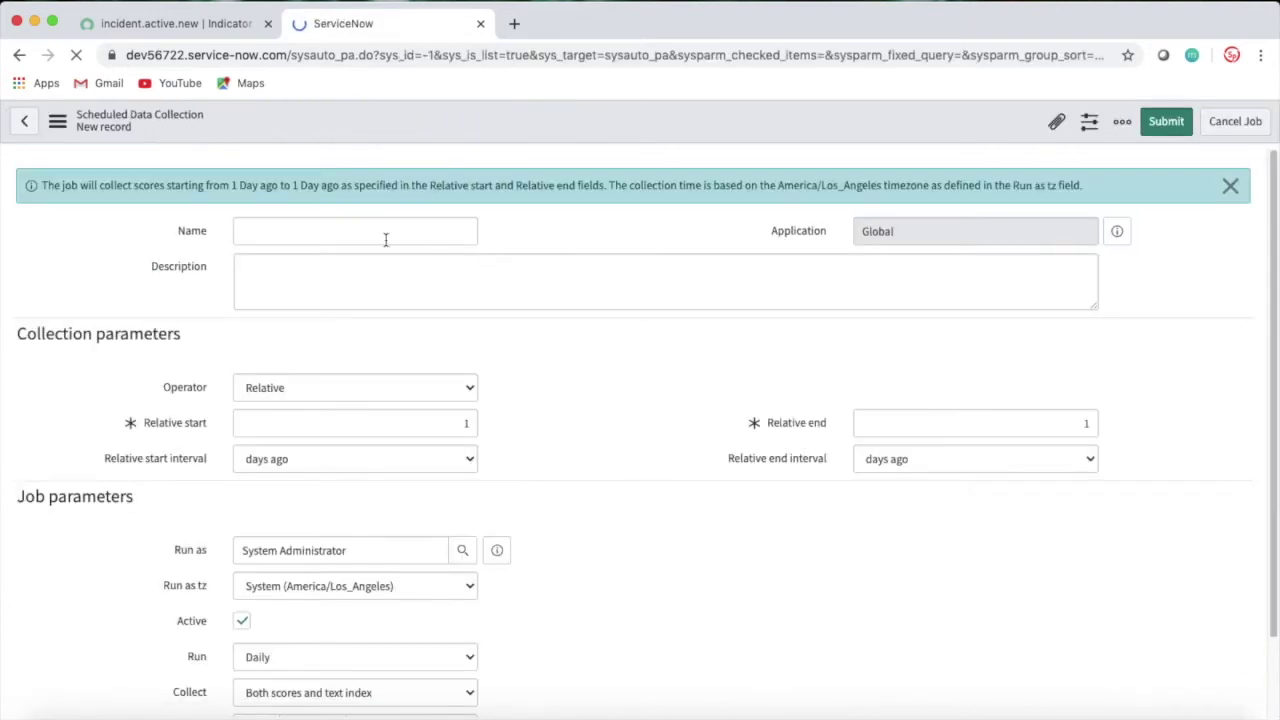
Name the data collection job His temp data and save it without leaving its record.
{"action": "left_click", "coordinate": [385, 239]}
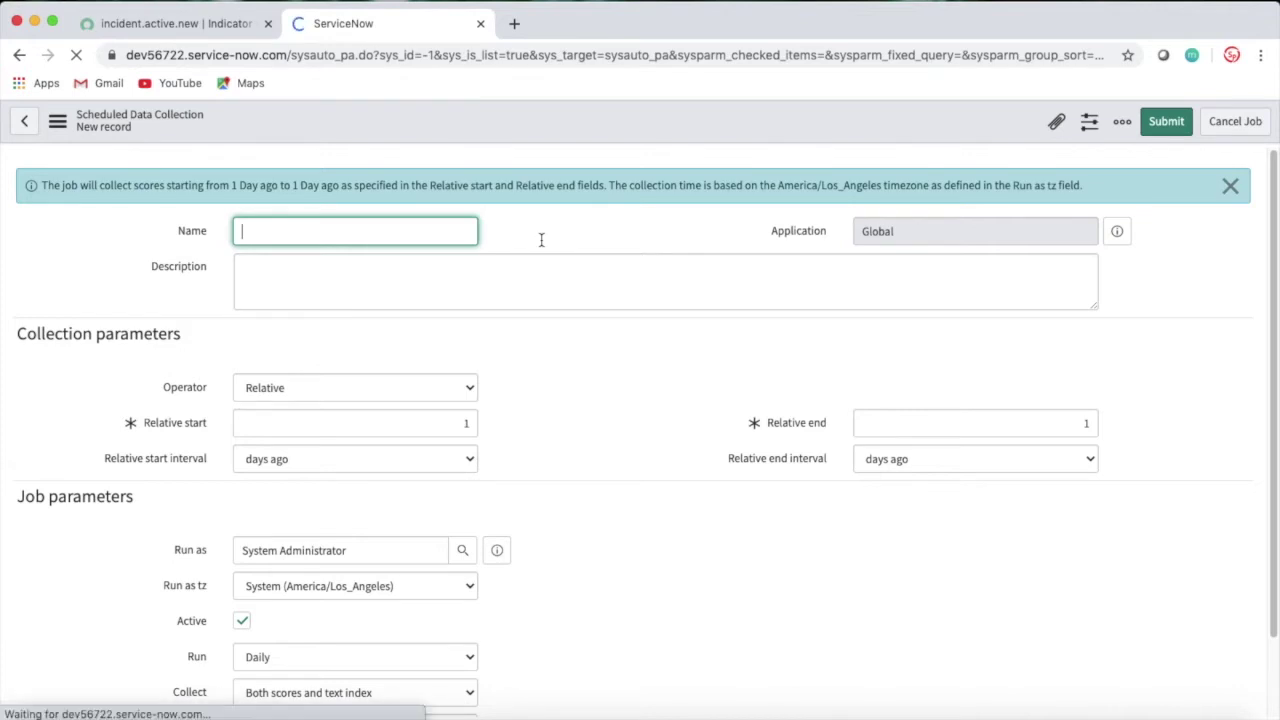
{"action": "type", "text": "Hi"}
{"action": "key", "text": "Tab"}
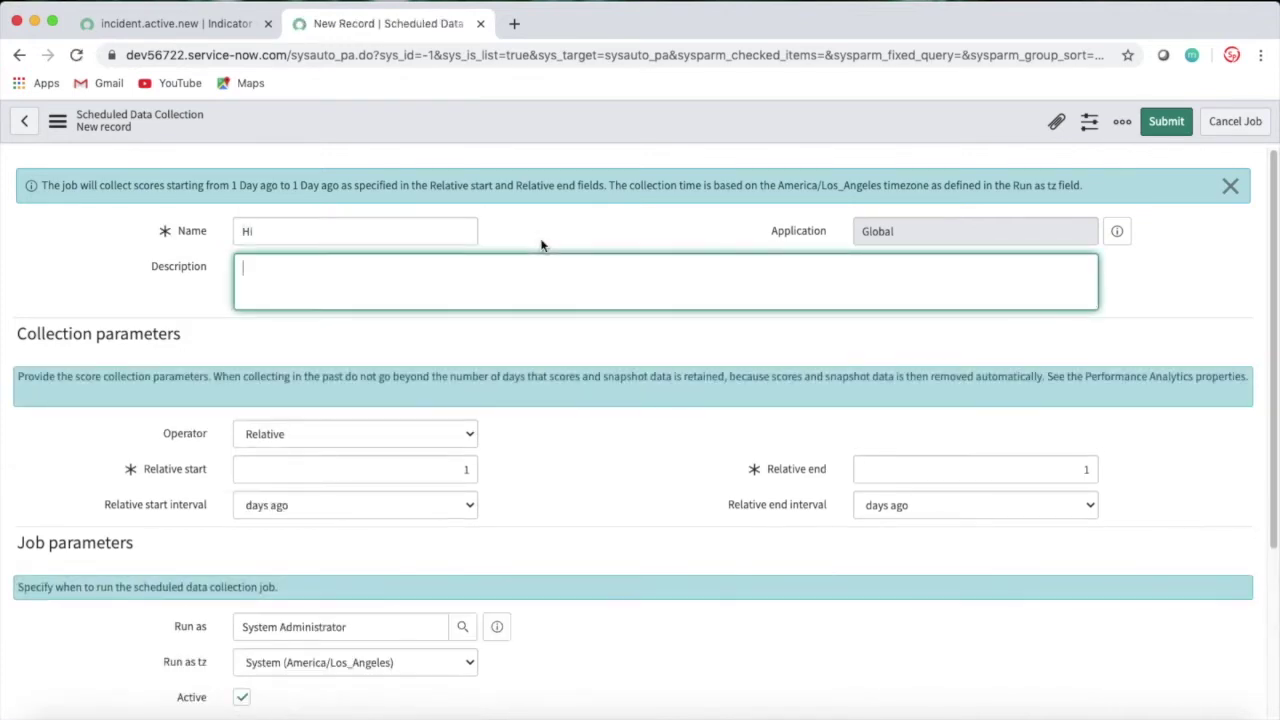
{"action": "left_click", "coordinate": [404, 232]}
{"action": "type", "text": "s temp"}
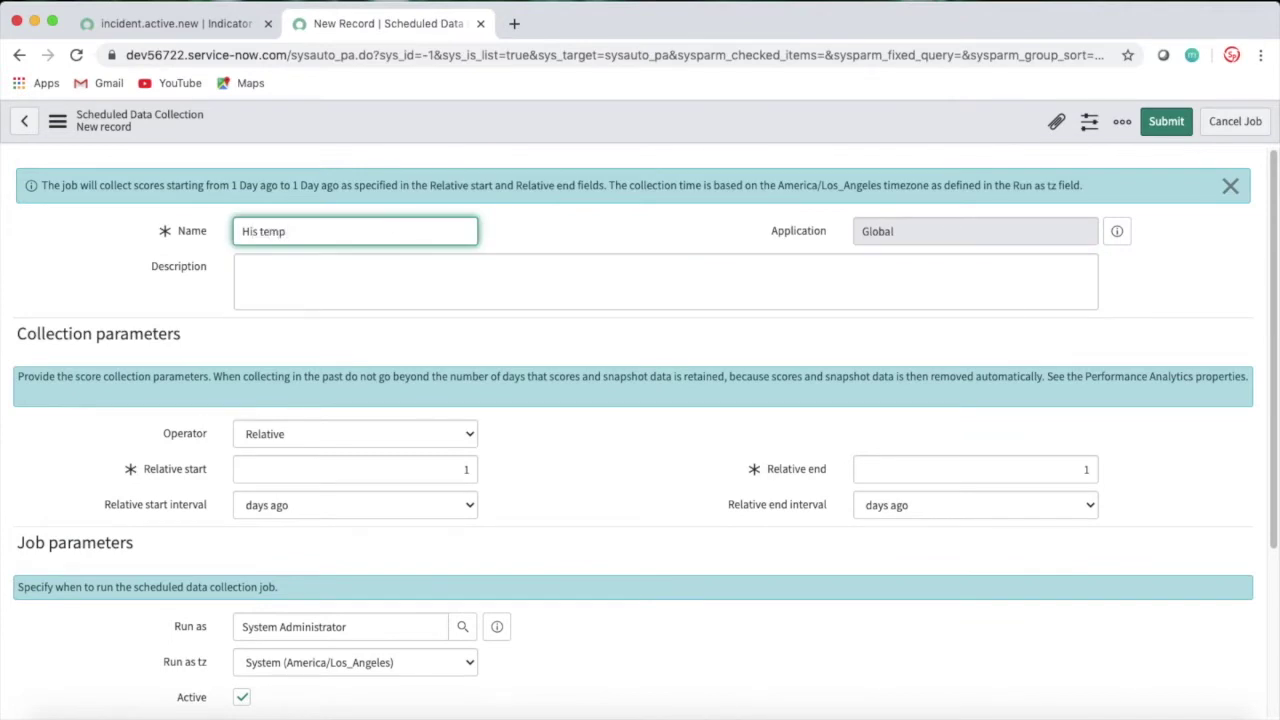
{"action": "right_click", "coordinate": [428, 112]}
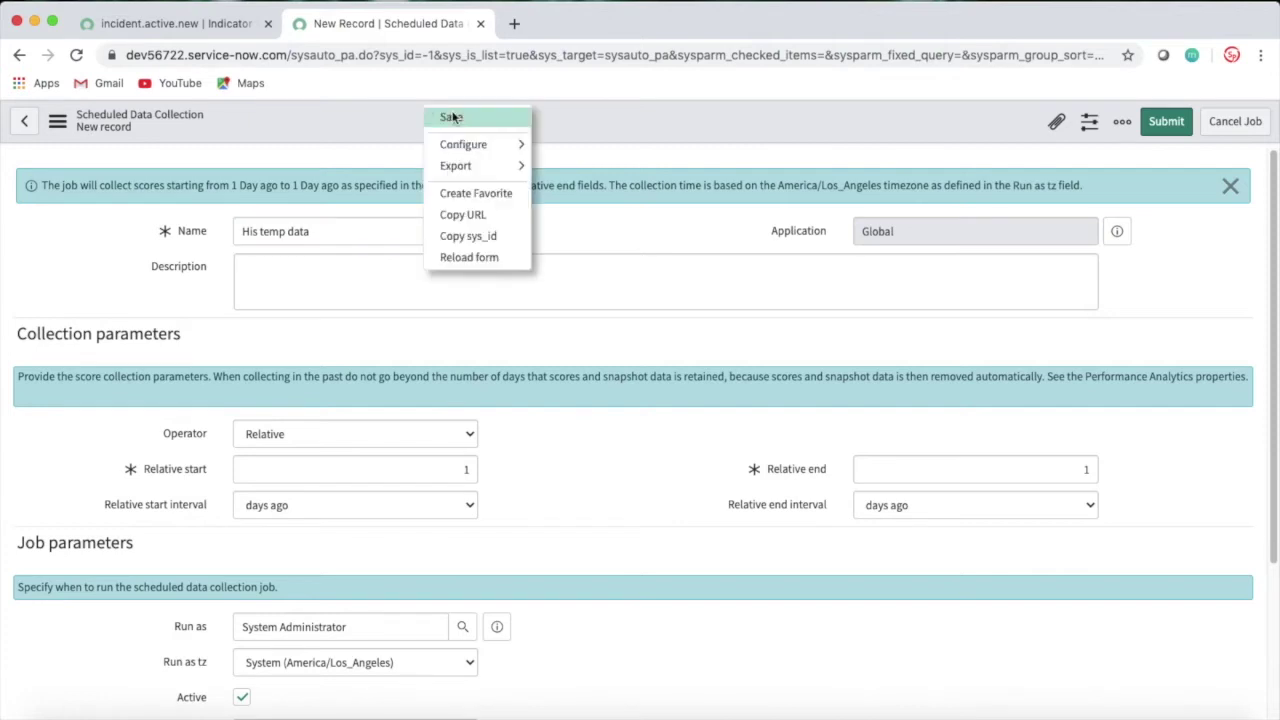
{"action": "left_click", "coordinate": [448, 115]}
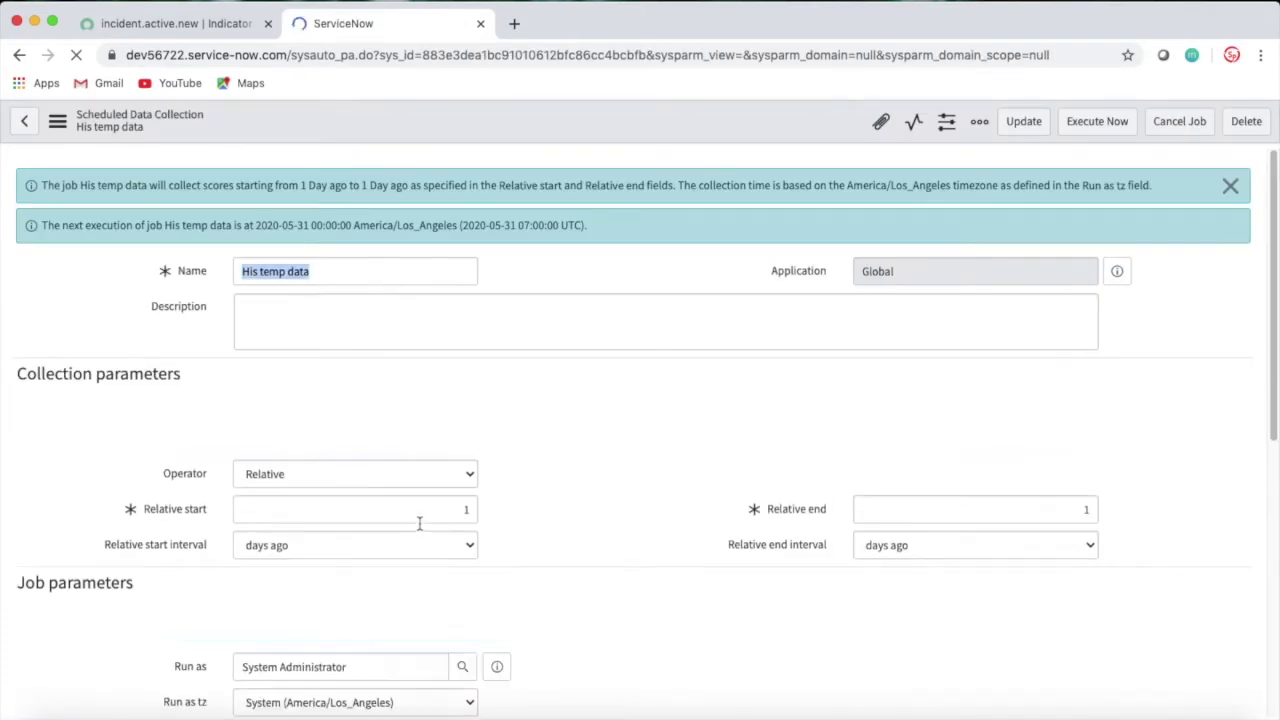
Set the job's relative start to 12 months ago.
{"action": "left_click", "coordinate": [414, 545]}
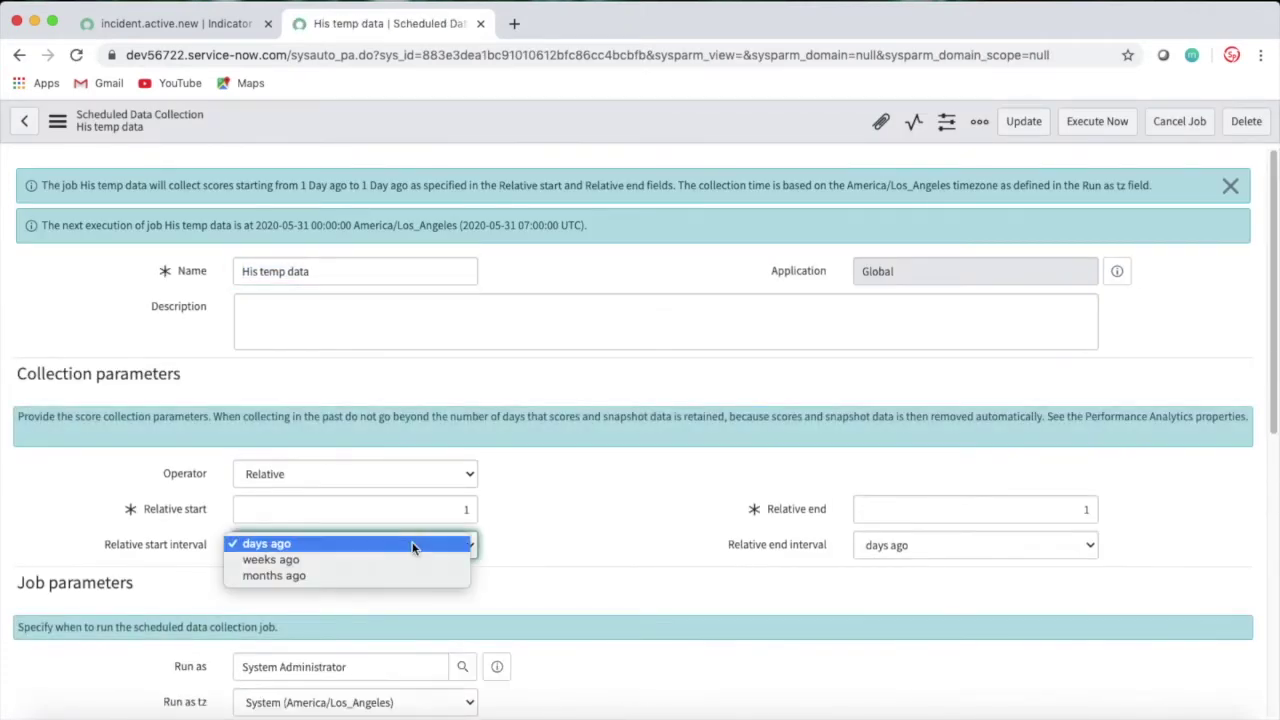
{"action": "left_click", "coordinate": [342, 576]}
{"action": "left_click", "coordinate": [464, 508]}
{"action": "key", "text": "BackSpace"}
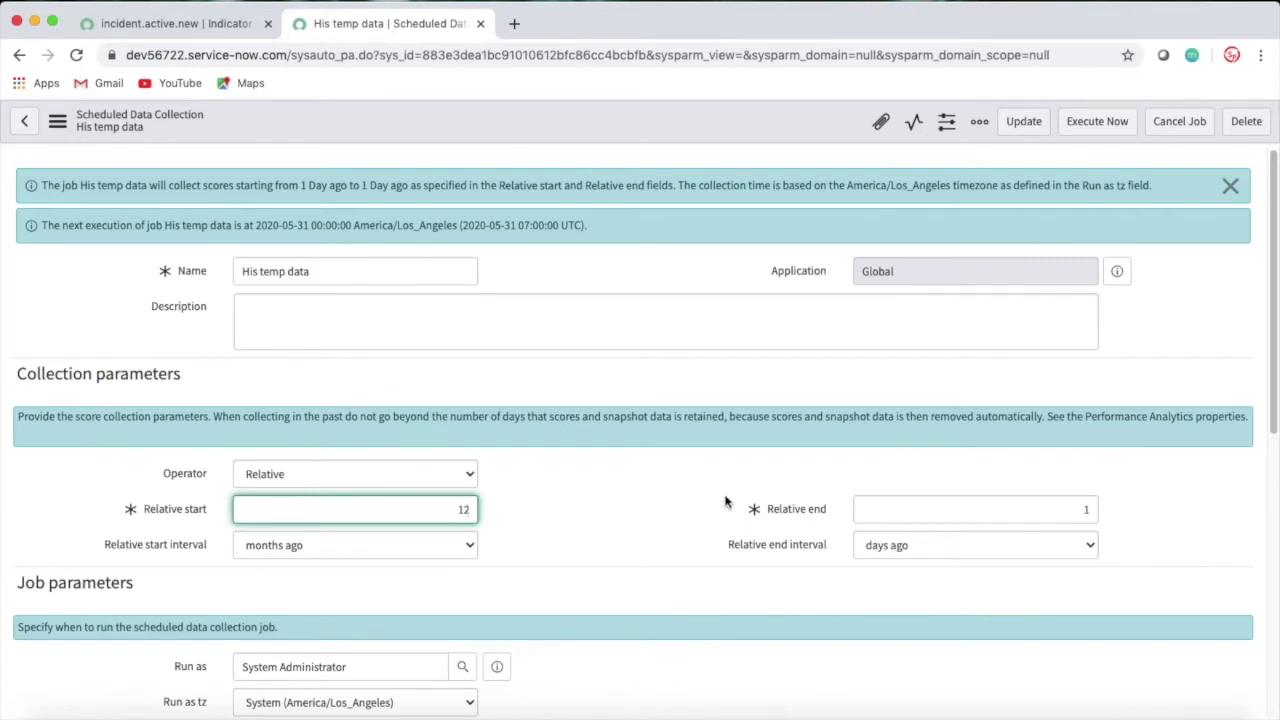
Set the His temp data job to run On Demand and save it without leaving the record.
{"action": "scroll", "coordinate": [335, 557], "scroll_direction": "down", "scroll_amount": 2}
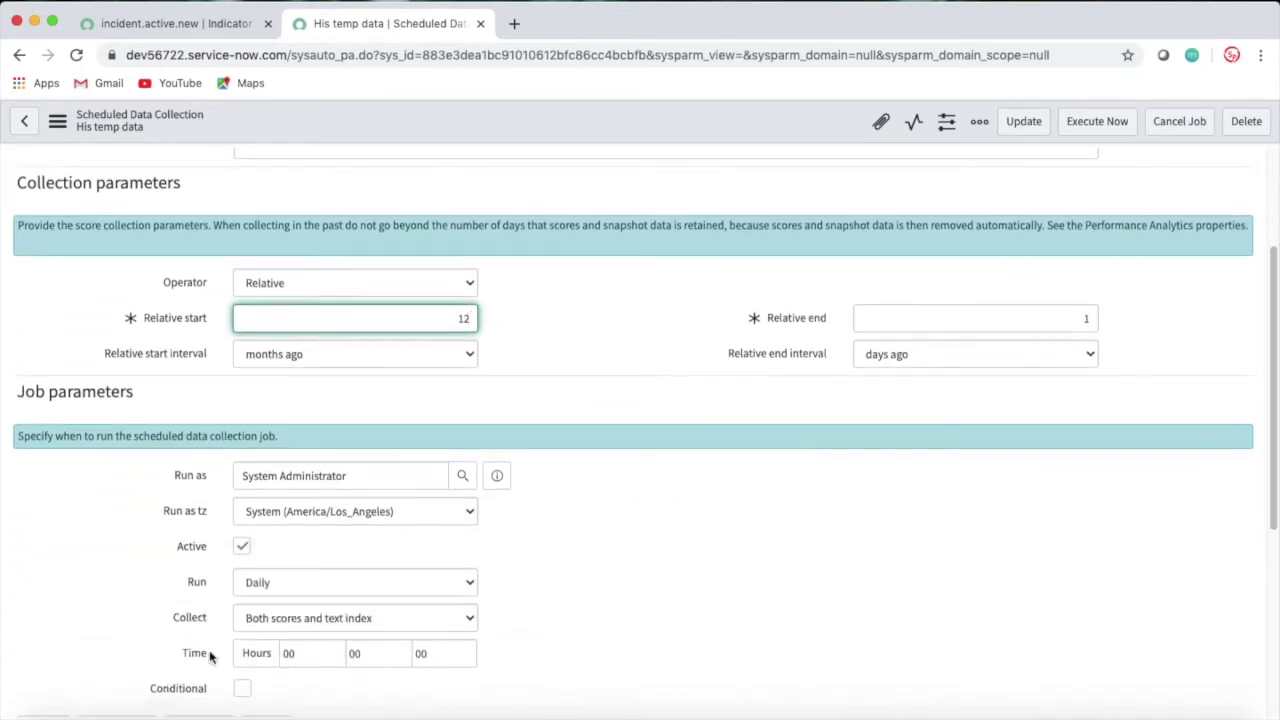
{"action": "left_click", "coordinate": [326, 590]}
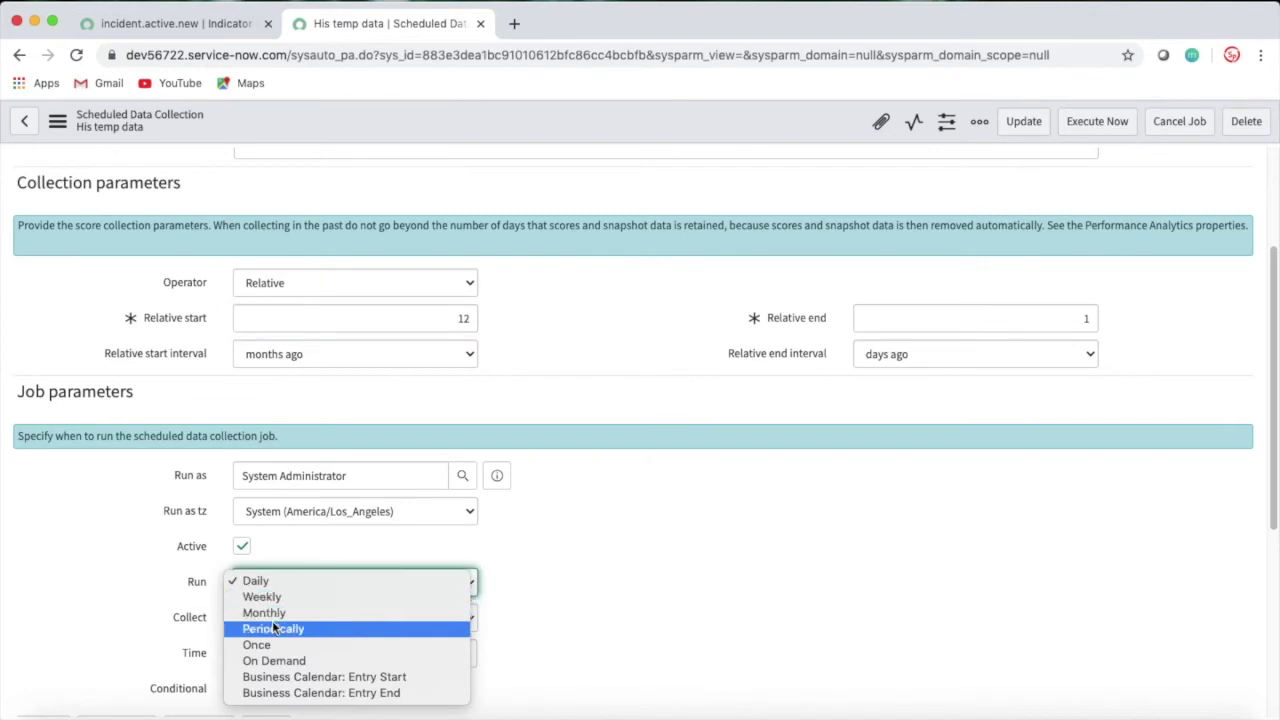
{"action": "left_click", "coordinate": [265, 662]}
{"action": "right_click", "coordinate": [536, 134]}
{"action": "left_click", "coordinate": [545, 145]}
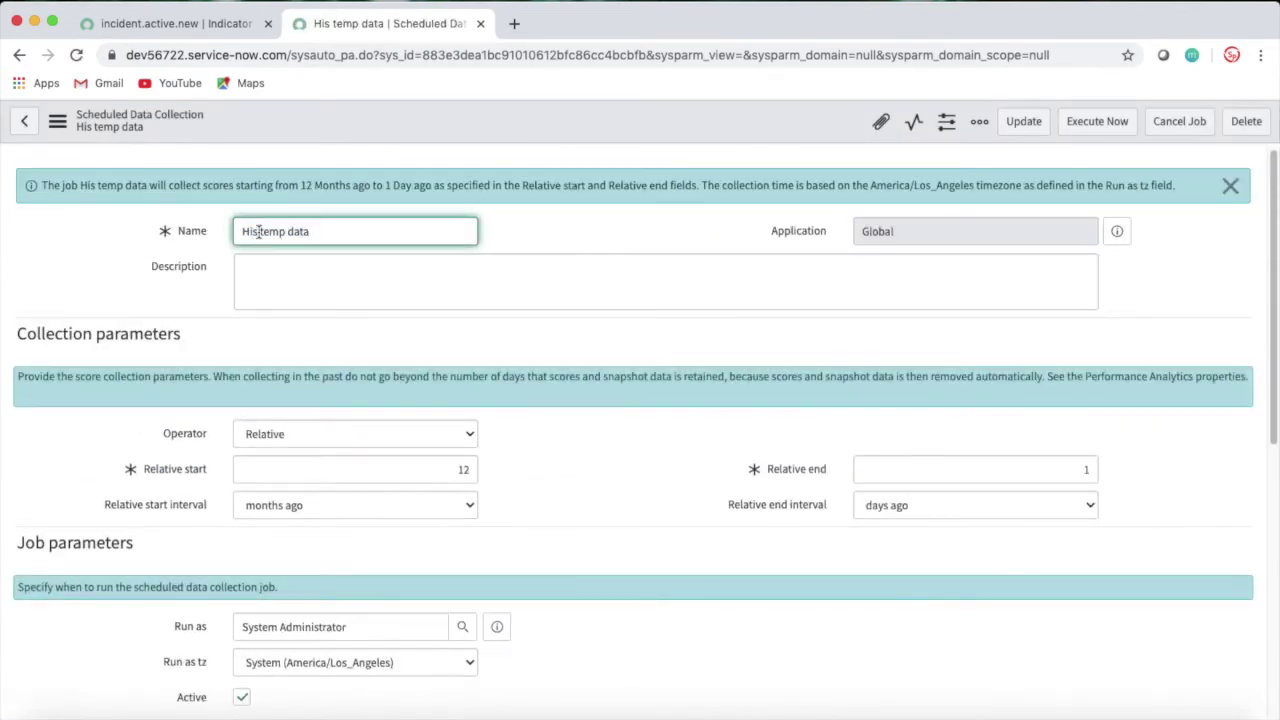
Change the job's name to Daily temp data.
{"action": "key", "text": "BackSpace"}
{"action": "key", "text": "BackSpace"}
{"action": "key", "text": "BackSpace"}
{"action": "type", "text": "Daily"}
{"action": "scroll", "coordinate": [504, 246], "scroll_direction": "down", "scroll_amount": 1}
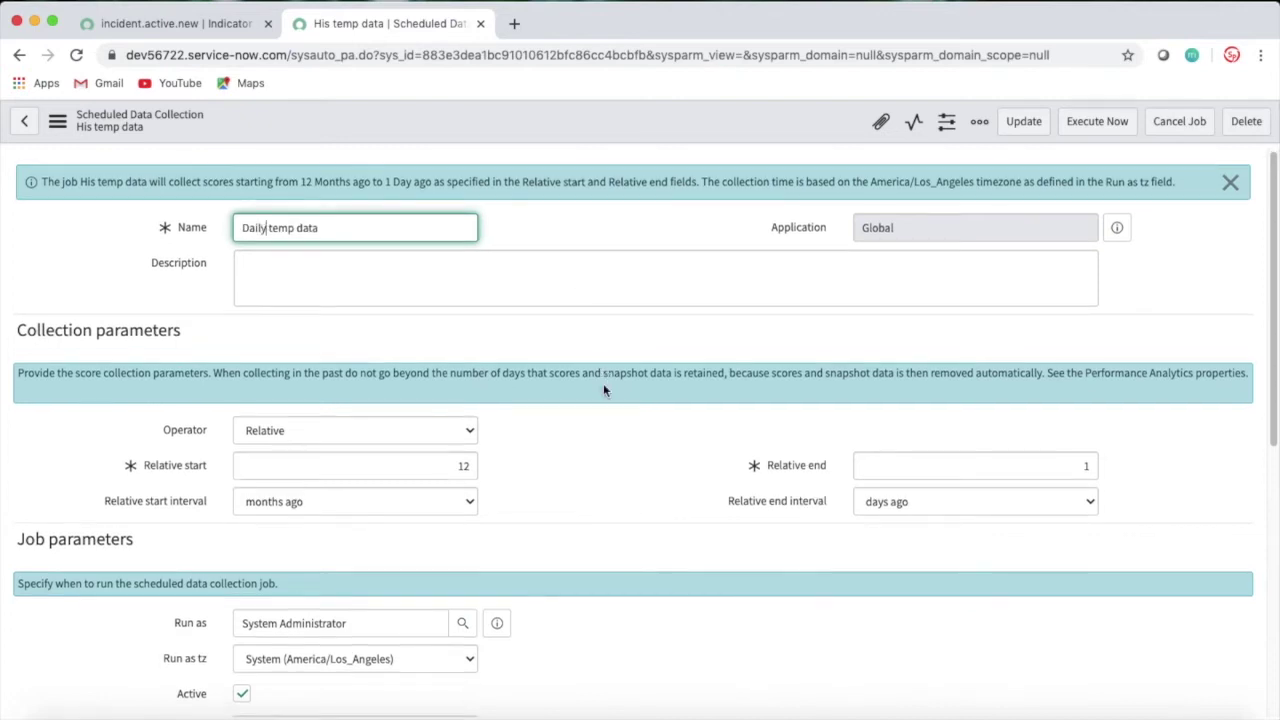
Set the job's relative start to 1 and its relative start interval to days ago.
{"action": "left_click_drag", "start_coordinate": [468, 465], "coordinate": [443, 467]}
{"action": "key", "text": "BackSpace"}
{"action": "left_click", "coordinate": [447, 500]}
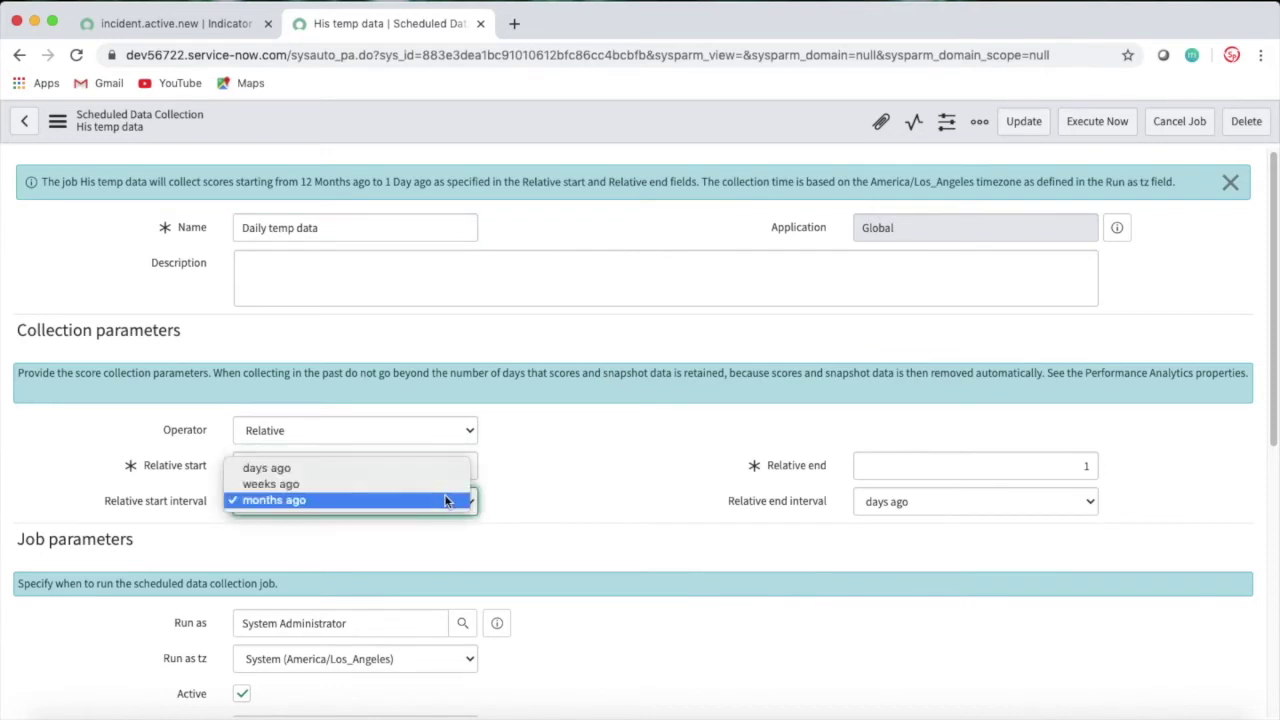
{"action": "left_click", "coordinate": [290, 467]}
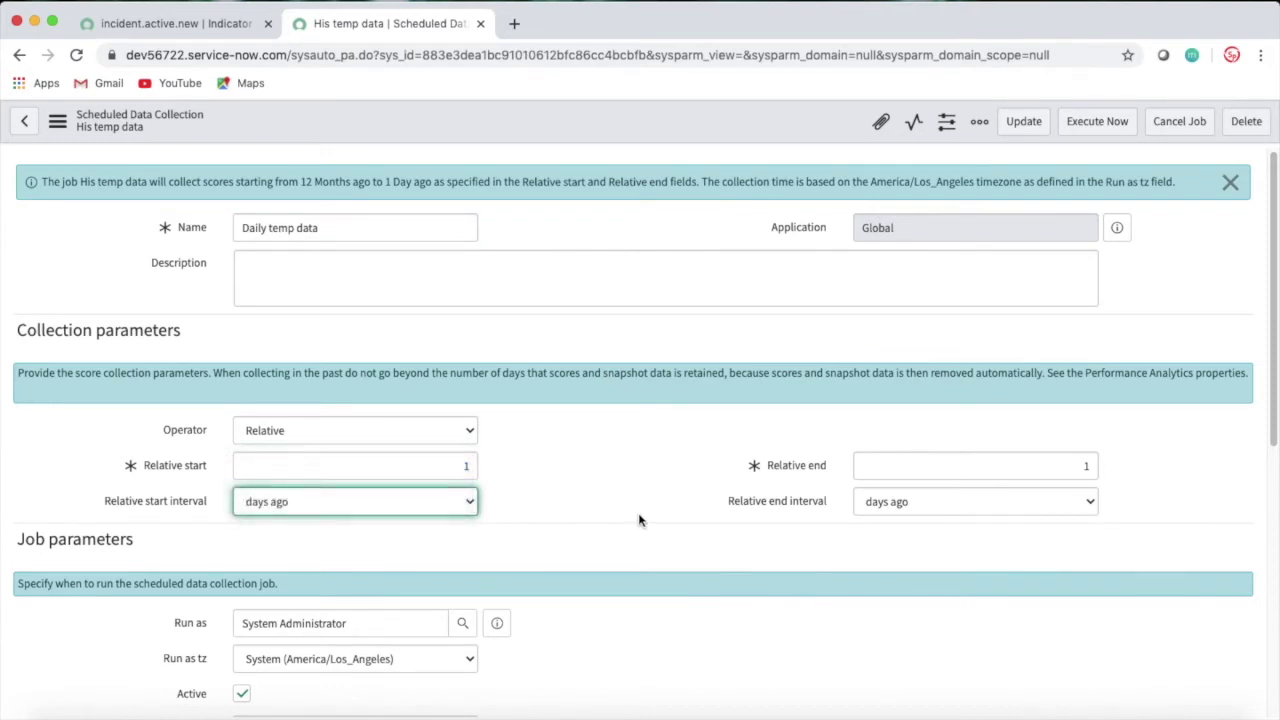
Set the job to run Daily and insert it as a new record while staying on its form.
{"action": "scroll", "coordinate": [632, 515], "scroll_direction": "down", "scroll_amount": 1}
{"action": "scroll", "coordinate": [632, 515], "scroll_direction": "down", "scroll_amount": 5}
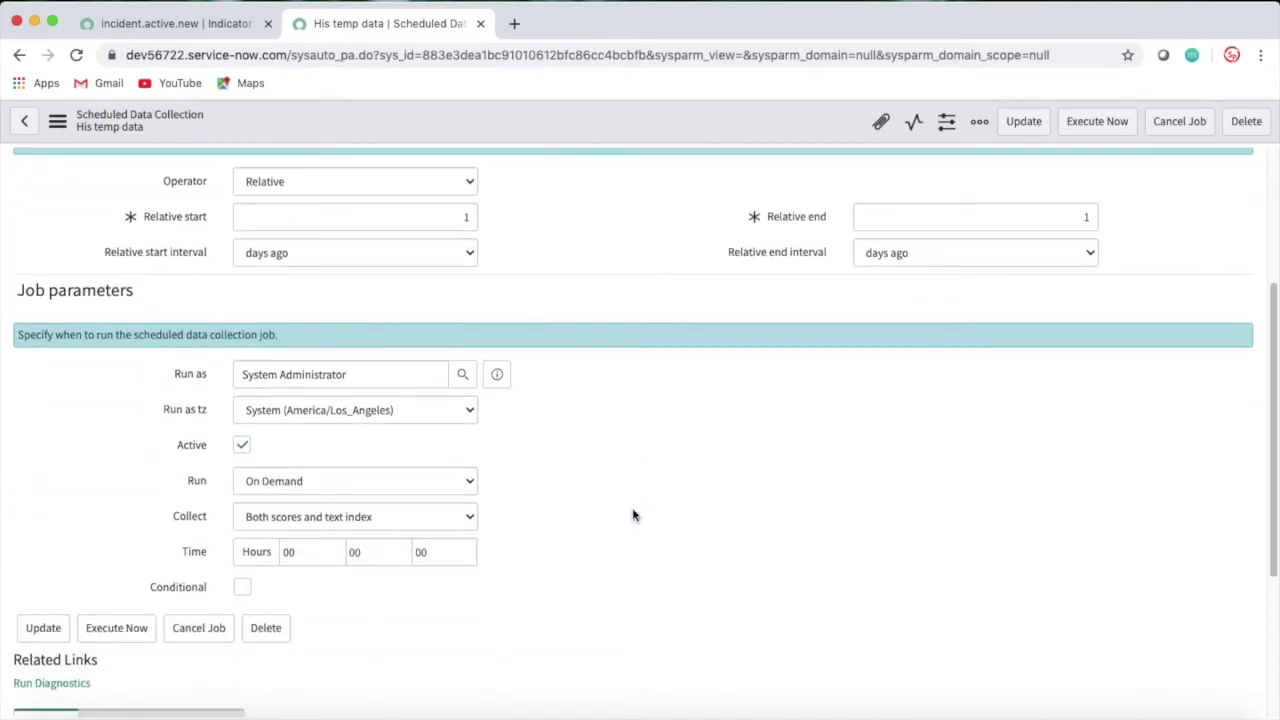
{"action": "left_click", "coordinate": [383, 443]}
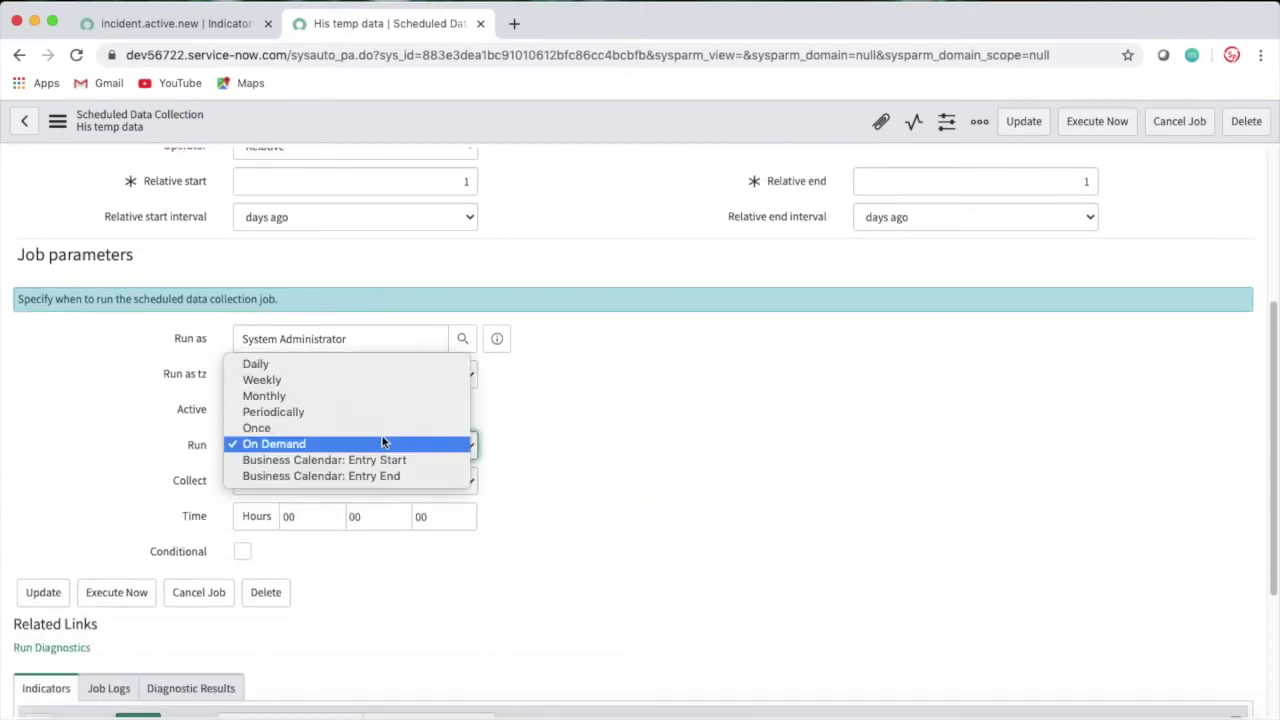
{"action": "left_click", "coordinate": [328, 364]}
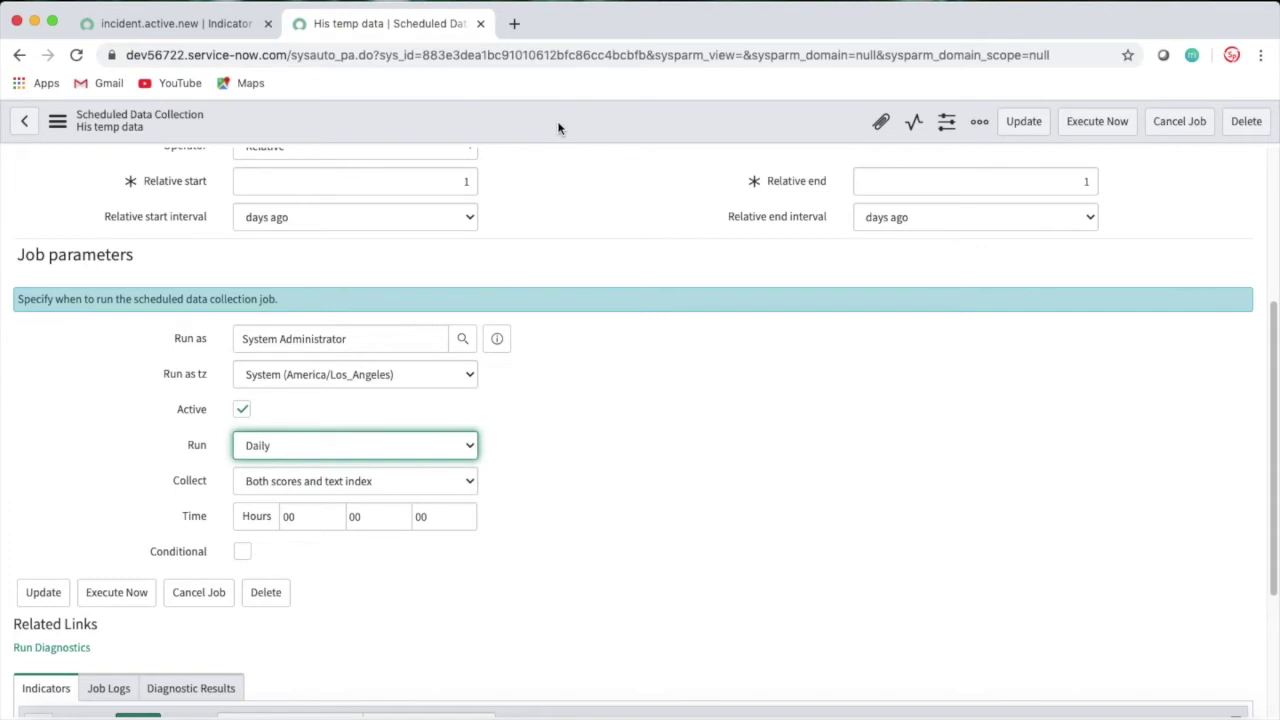
{"action": "right_click", "coordinate": [558, 127]}
{"action": "left_click", "coordinate": [624, 180]}
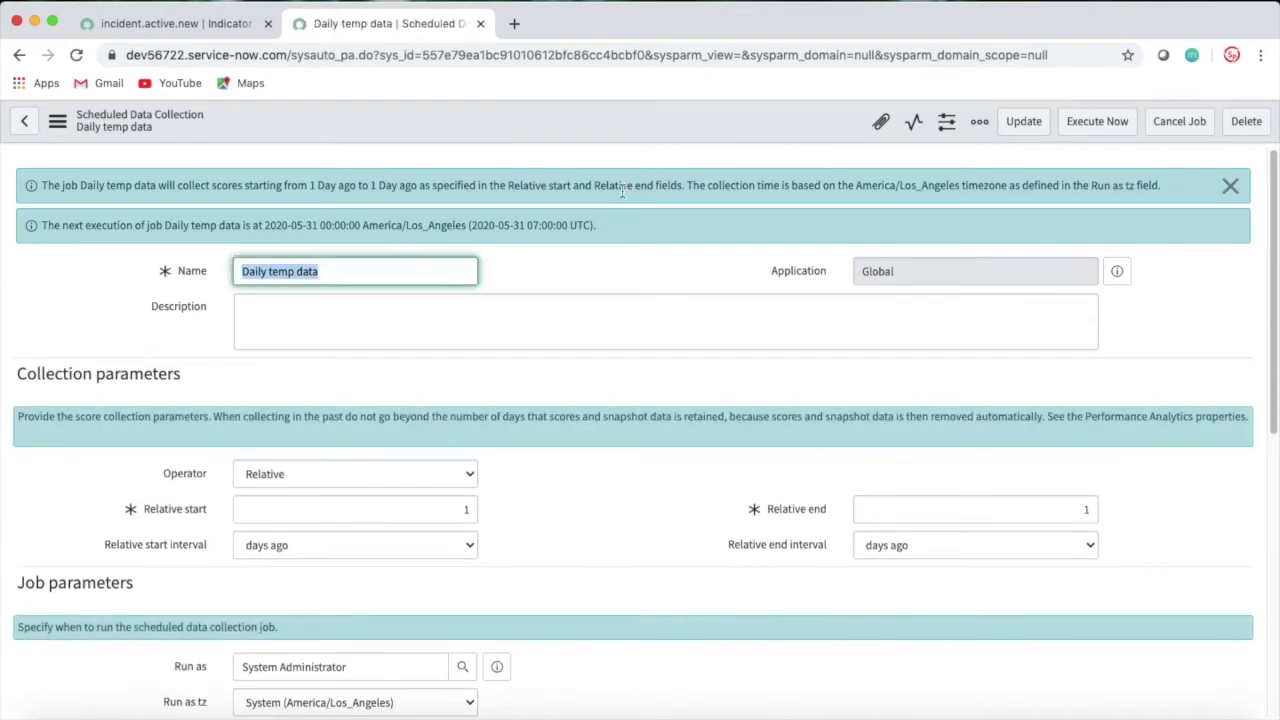
Add the Daily temp data and His temp data jobs to the incident.active.new indicator's Jobs list and save.
{"action": "left_click", "coordinate": [152, 29]}
{"action": "left_click", "coordinate": [378, 622]}
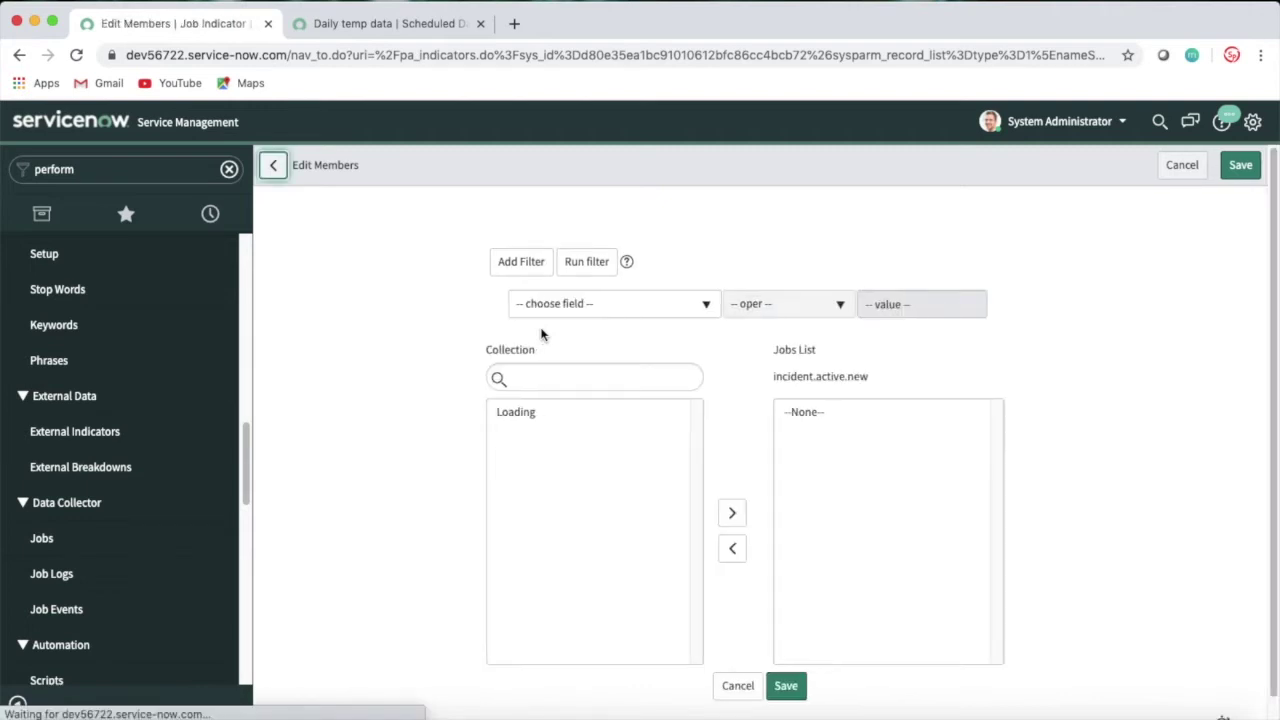
{"action": "left_click", "coordinate": [569, 384]}
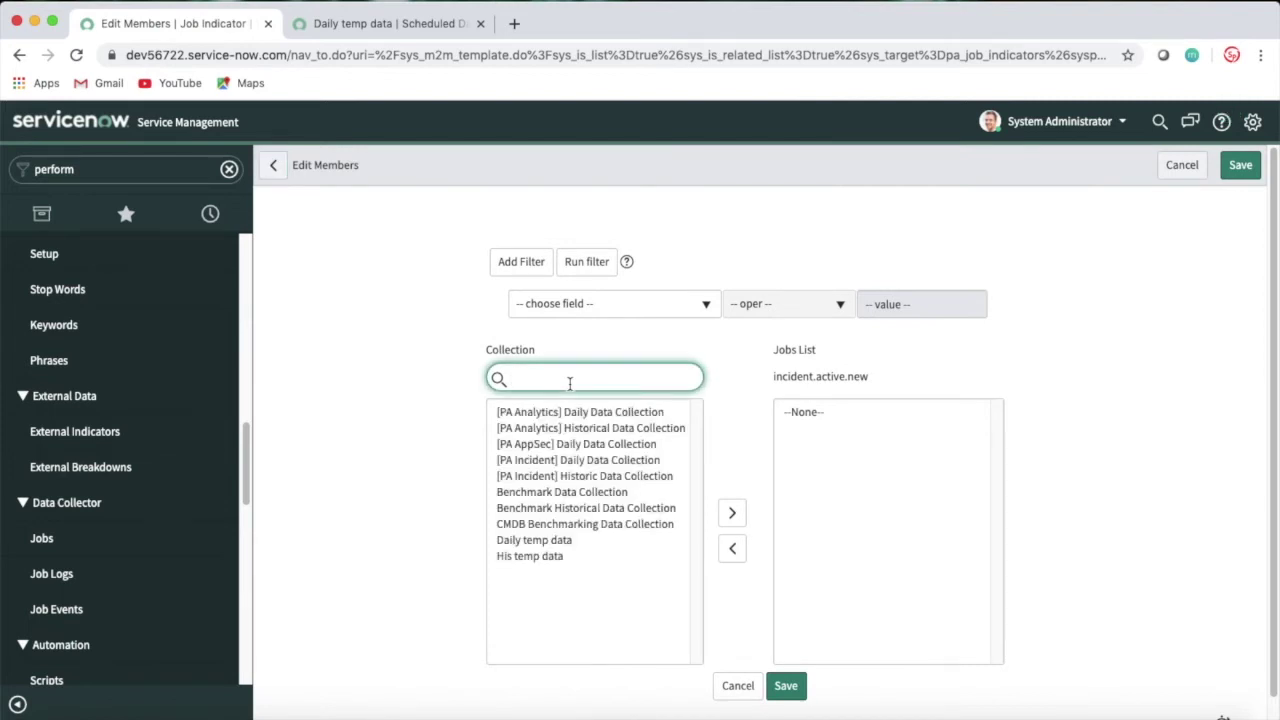
{"action": "left_click", "coordinate": [533, 543]}
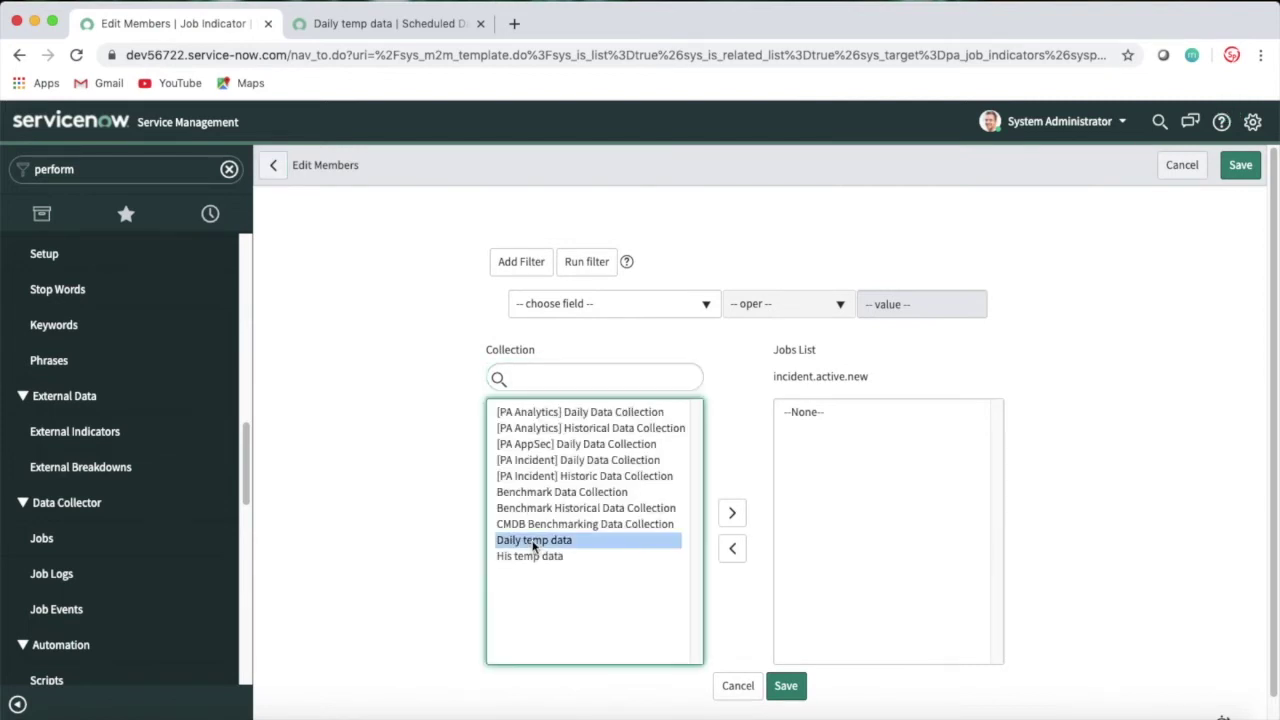
{"action": "key", "text": "shift+Down"}
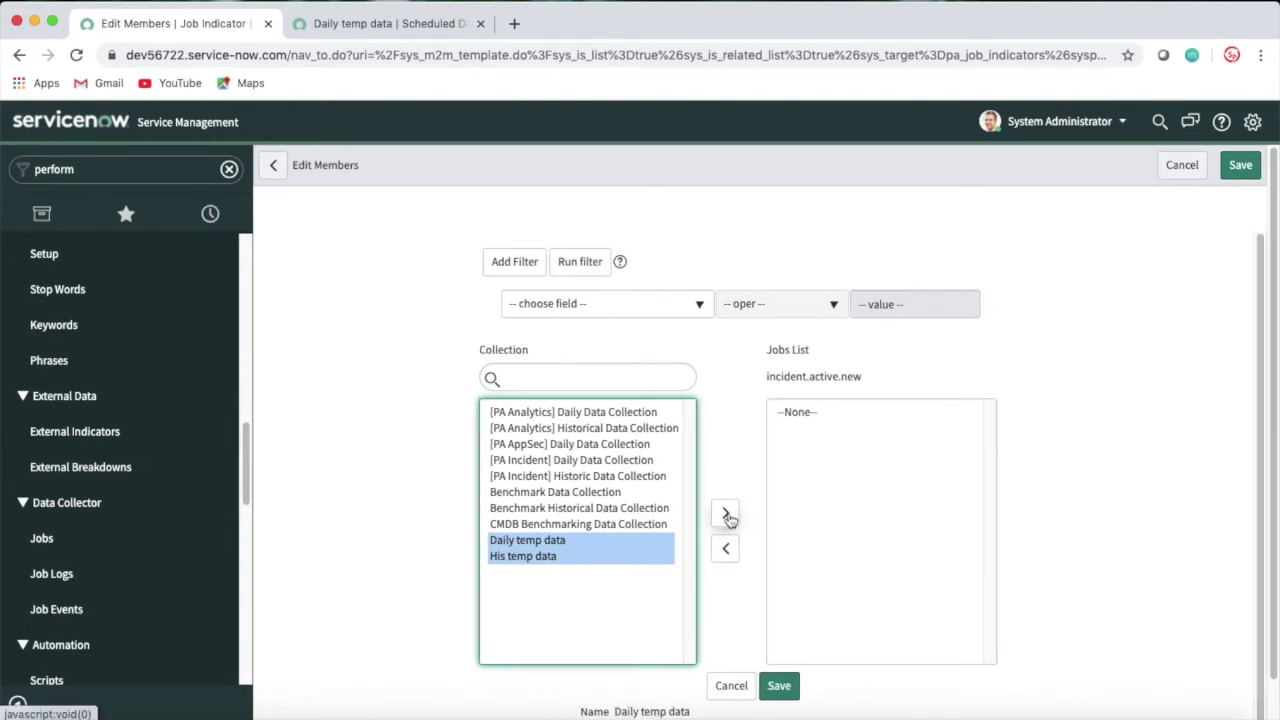
{"action": "left_click", "coordinate": [725, 513]}
{"action": "left_click", "coordinate": [778, 686]}
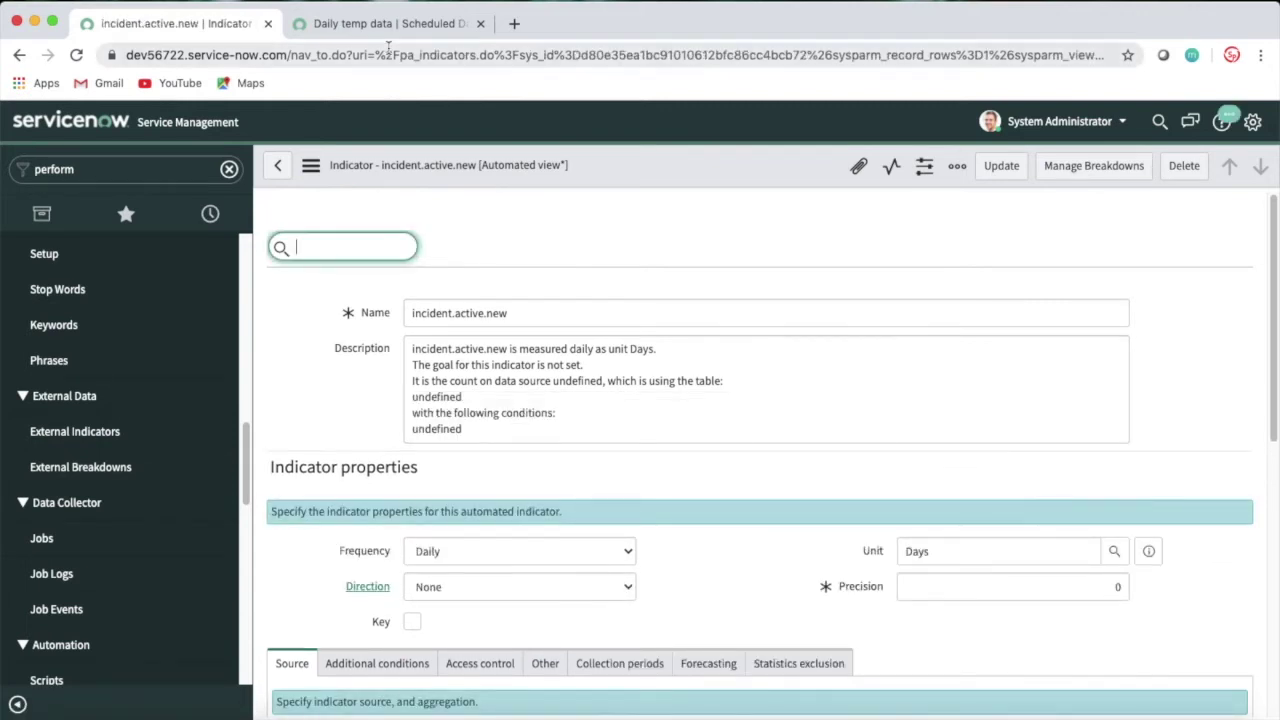
Open His temp data from the indicator's related Jobs in a separate browser tab and execute the job immediately.
{"action": "left_click_drag", "start_coordinate": [1273, 295], "coordinate": [1273, 566]}
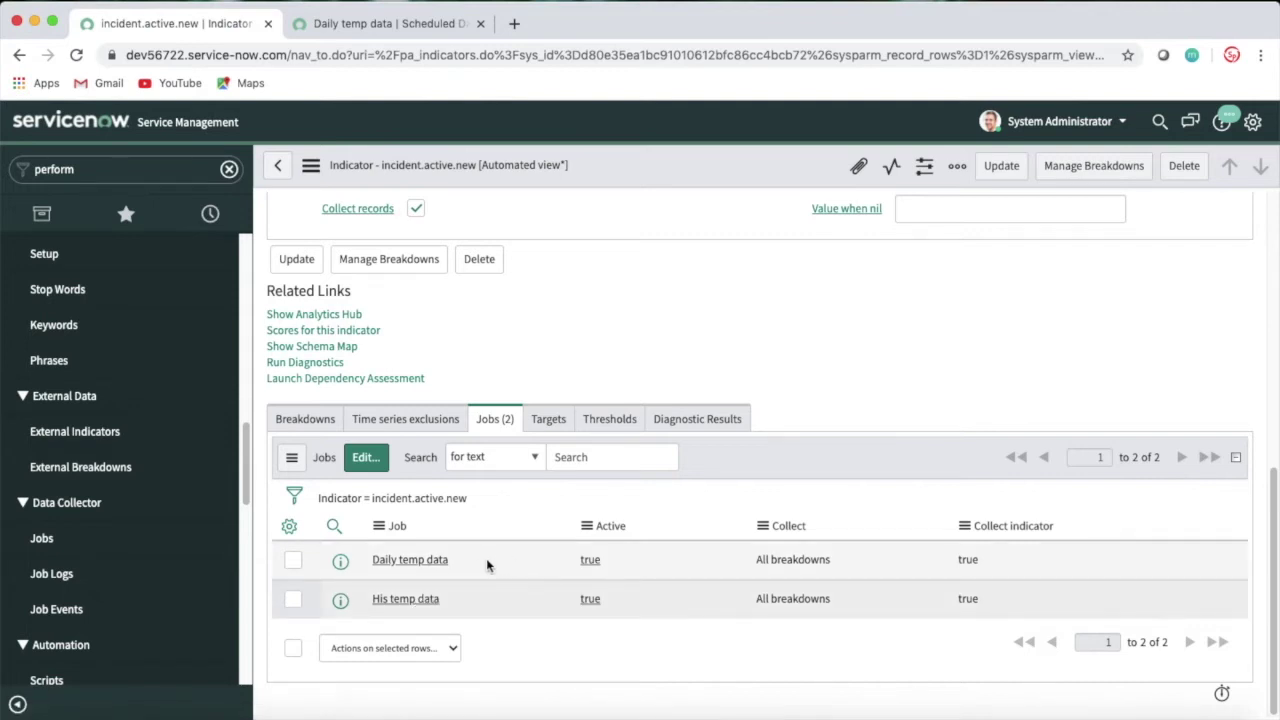
{"action": "left_click", "coordinate": [406, 604], "text": "super"}
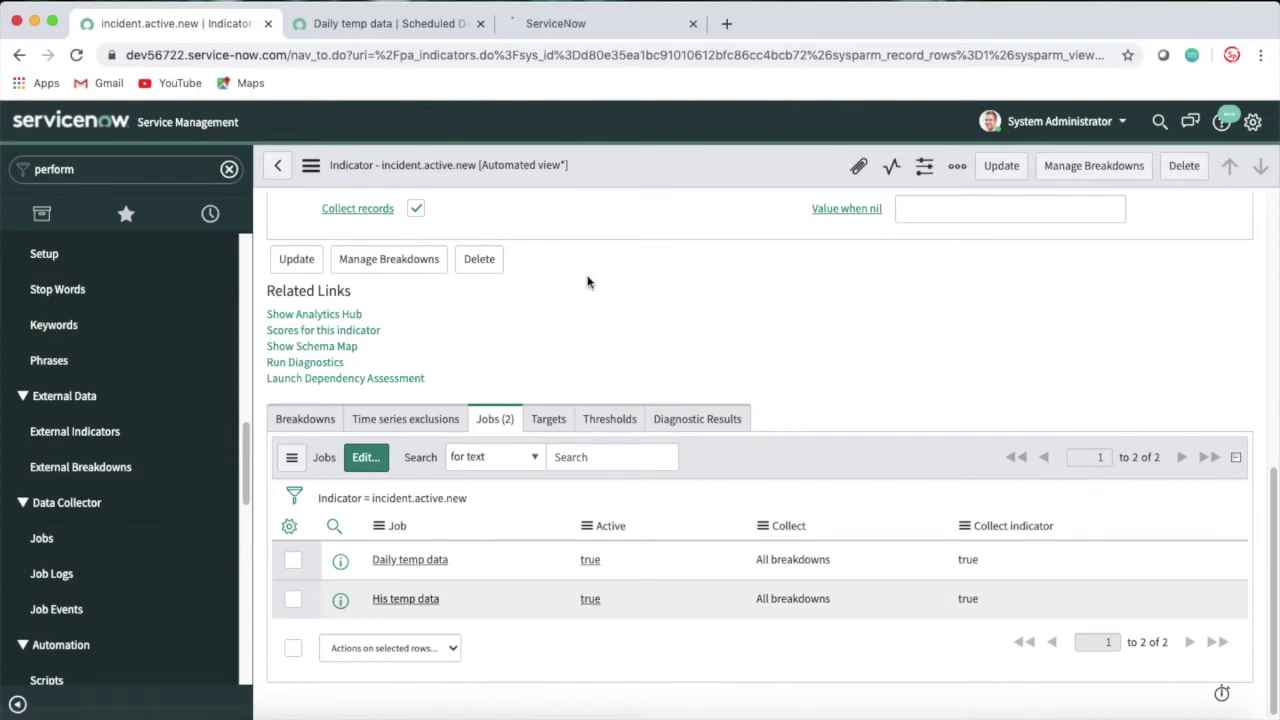
{"action": "left_click", "coordinate": [600, 25]}
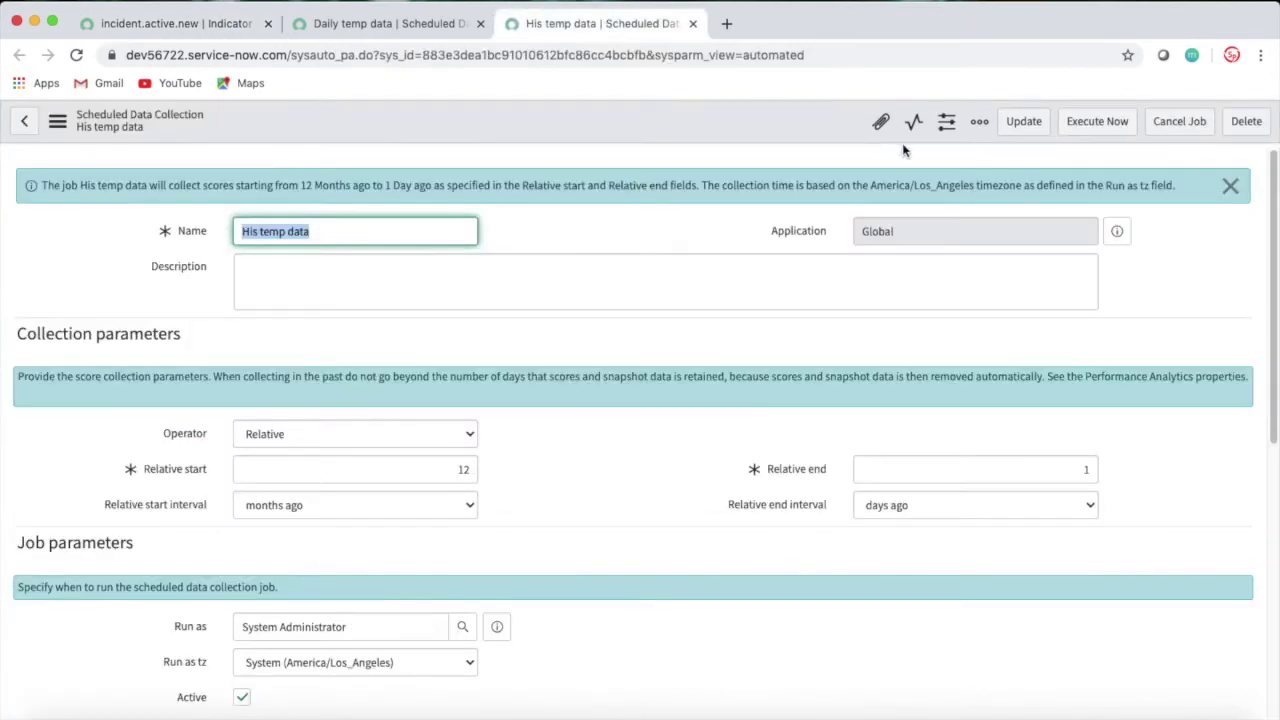
{"action": "left_click", "coordinate": [1092, 121]}
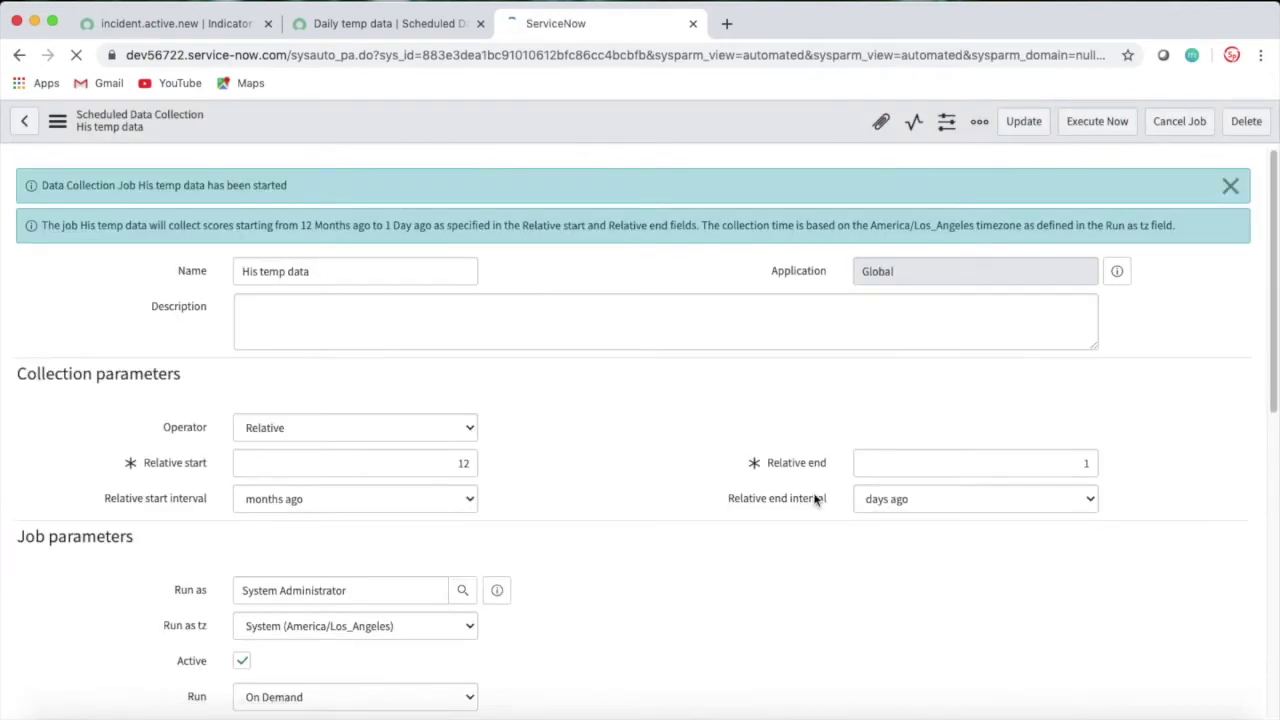
Open the job log of the His temp data run and examine its collection messages.
{"action": "scroll", "coordinate": [666, 524], "scroll_direction": "down", "scroll_amount": 4}
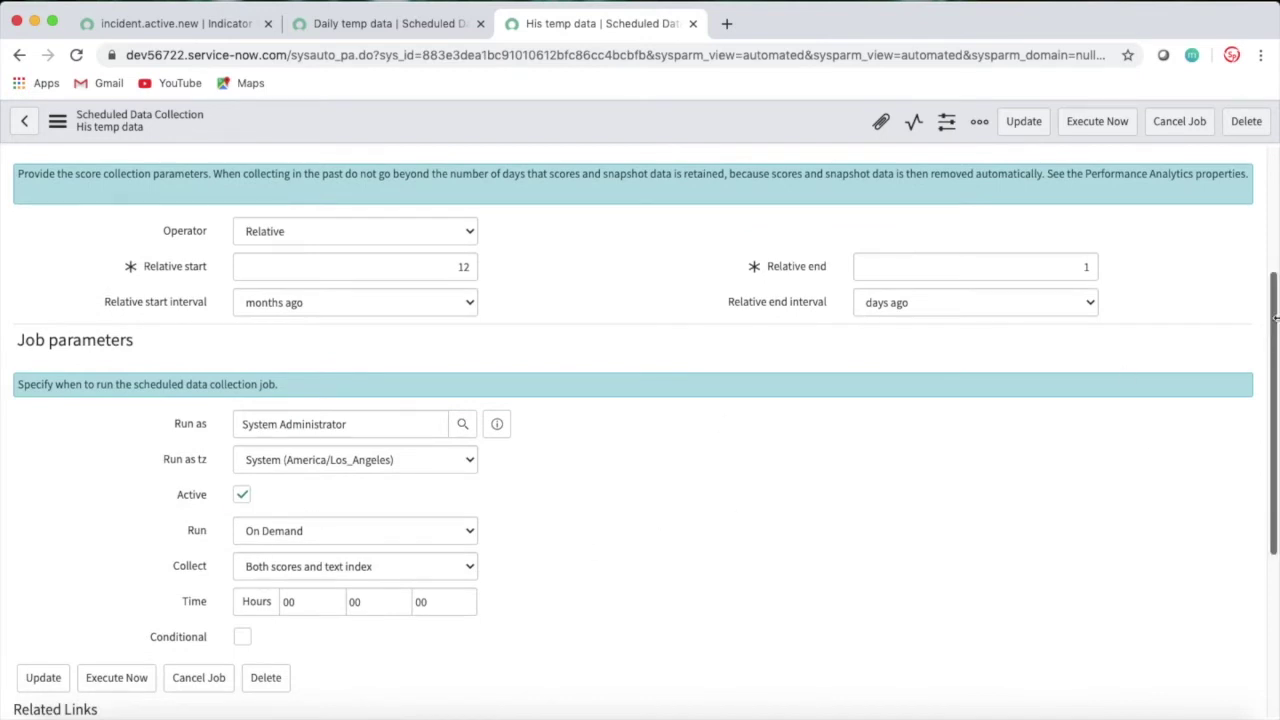
{"action": "scroll", "coordinate": [1275, 318], "scroll_direction": "down", "scroll_amount": 5}
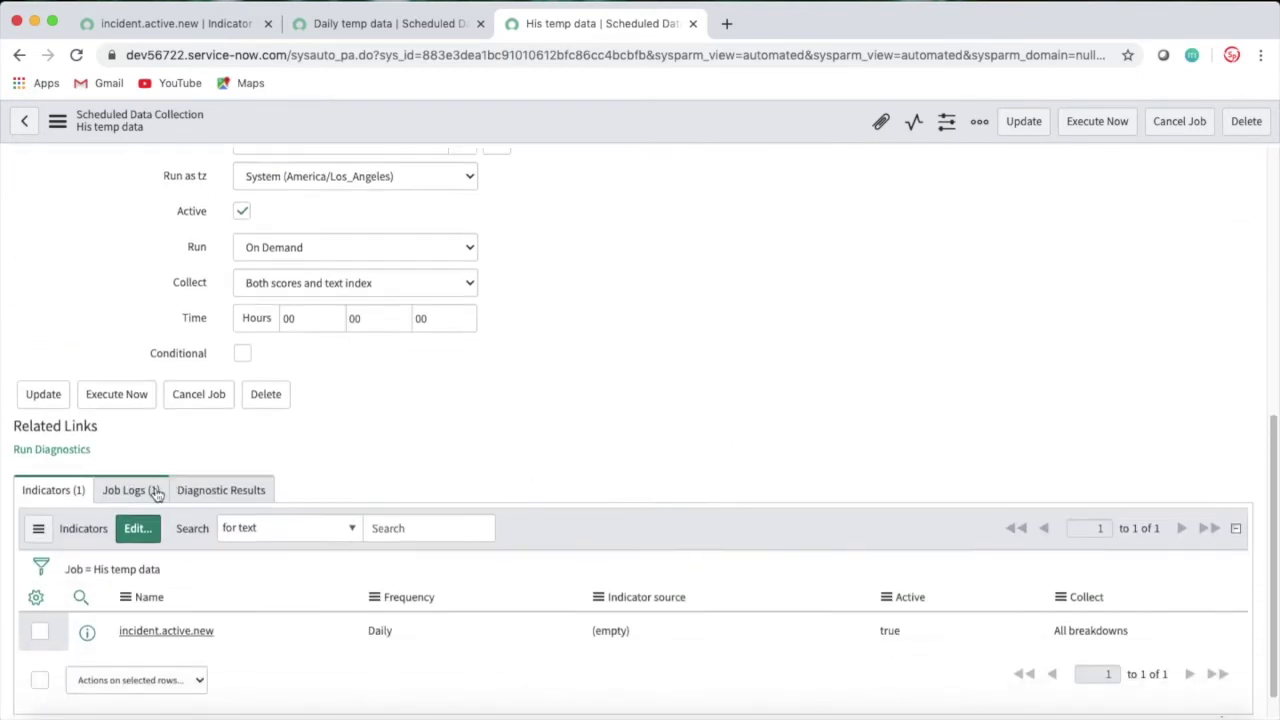
{"action": "left_click", "coordinate": [160, 490]}
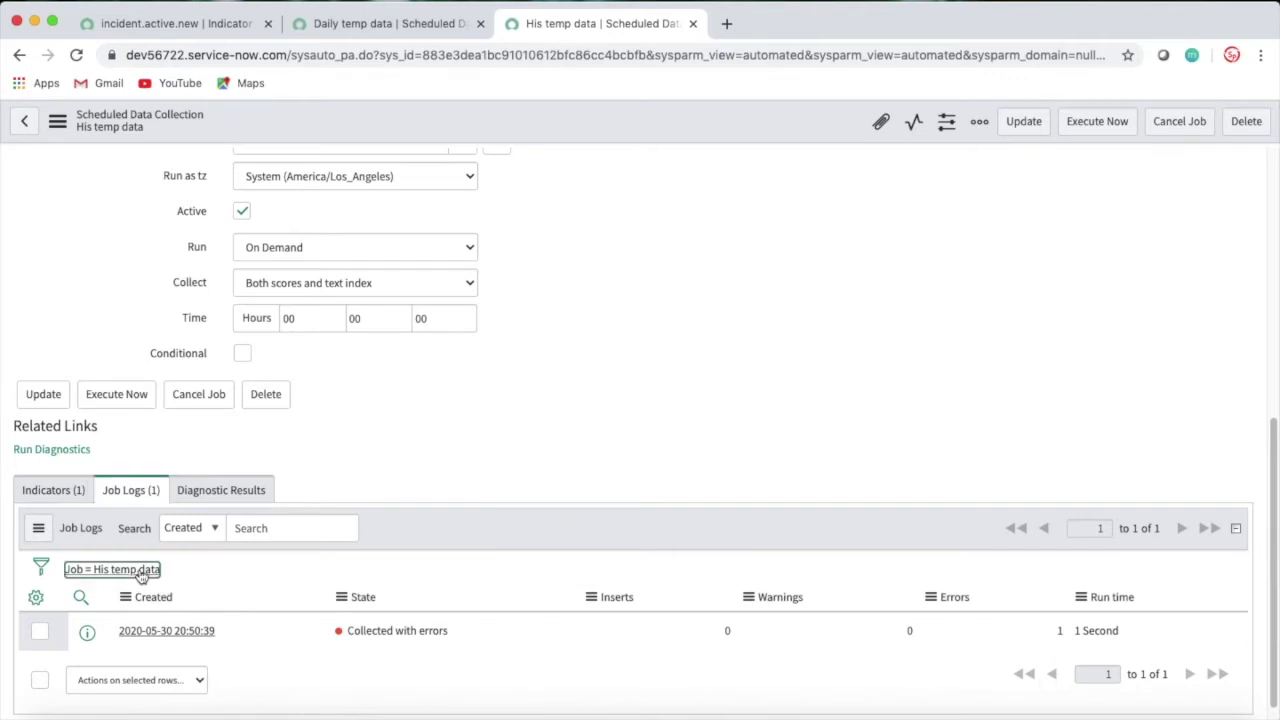
{"action": "left_click", "coordinate": [147, 632]}
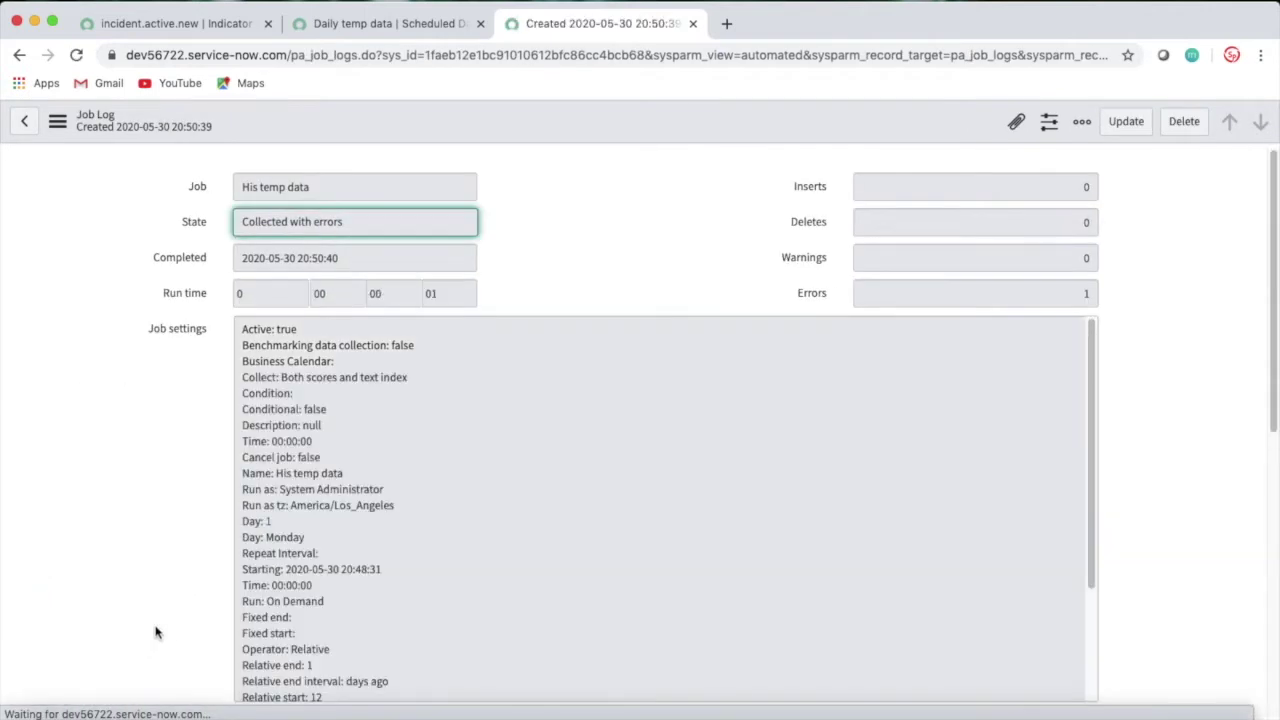
{"action": "scroll", "coordinate": [1270, 180], "scroll_direction": "down", "scroll_amount": 10}
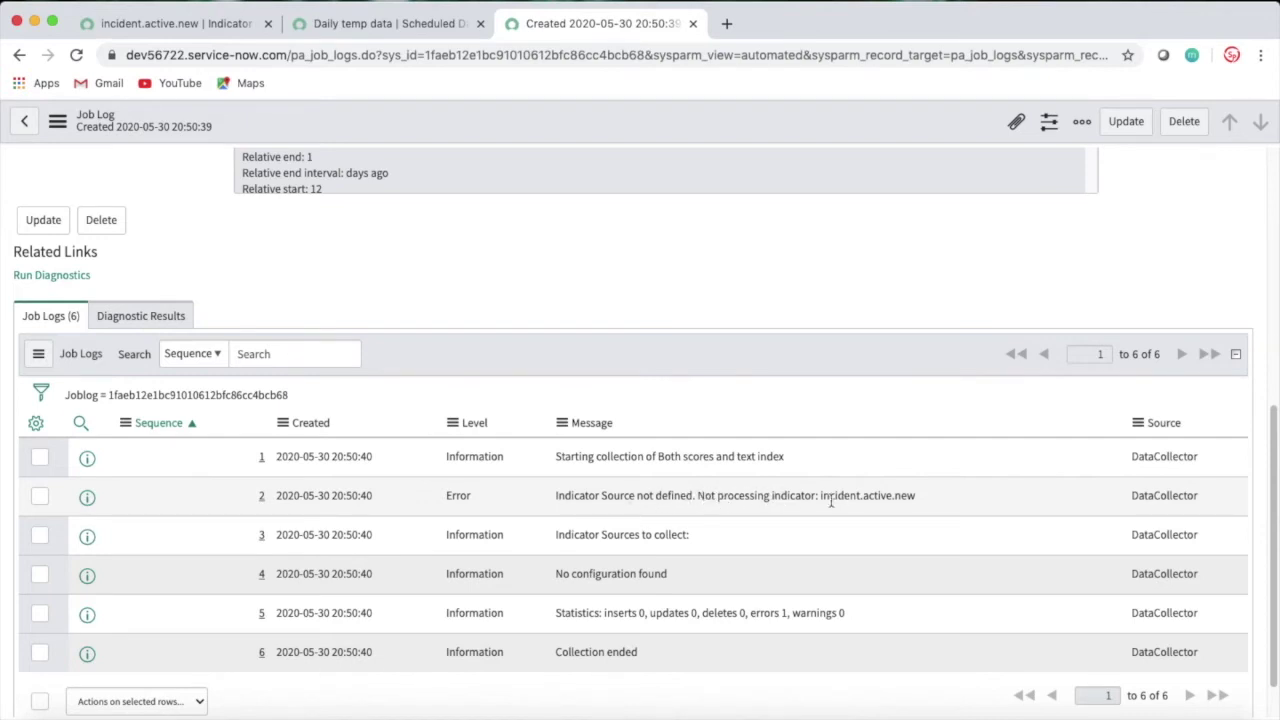
Set the incident.active.new indicator's source to incident.active and save the indicator without leaving its record.
{"action": "left_click", "coordinate": [385, 36]}
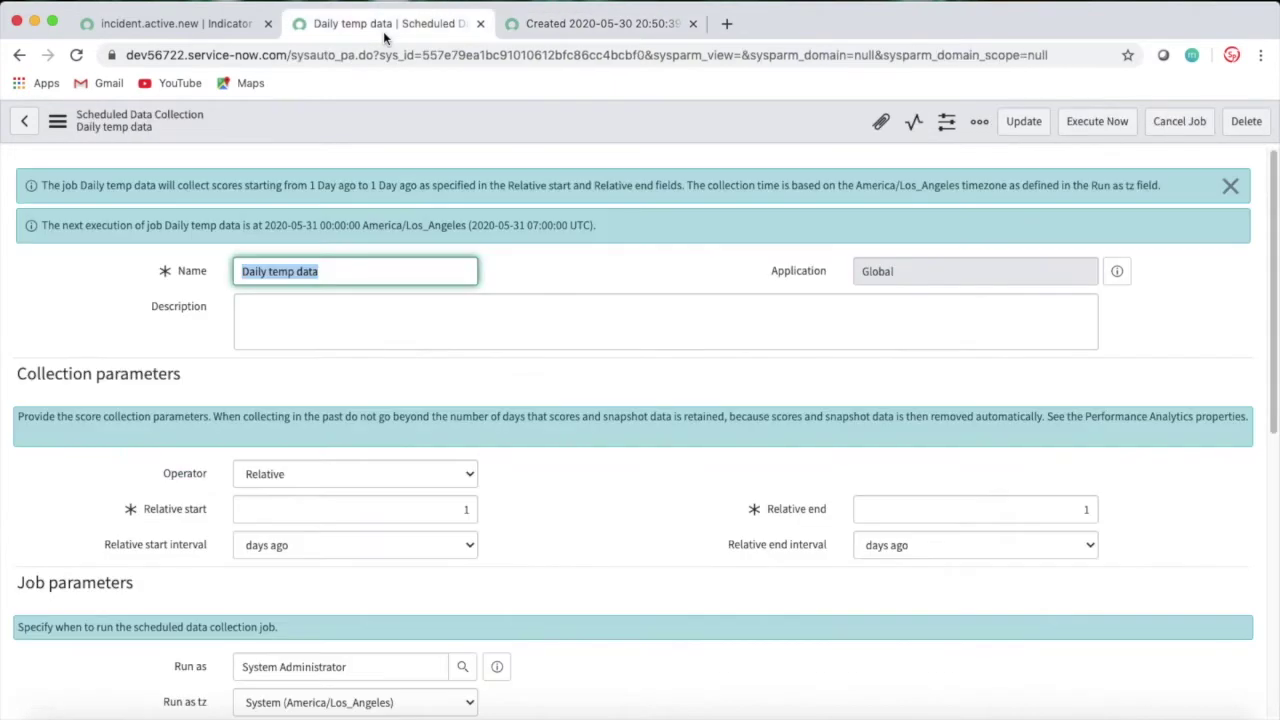
{"action": "left_click", "coordinate": [236, 26]}
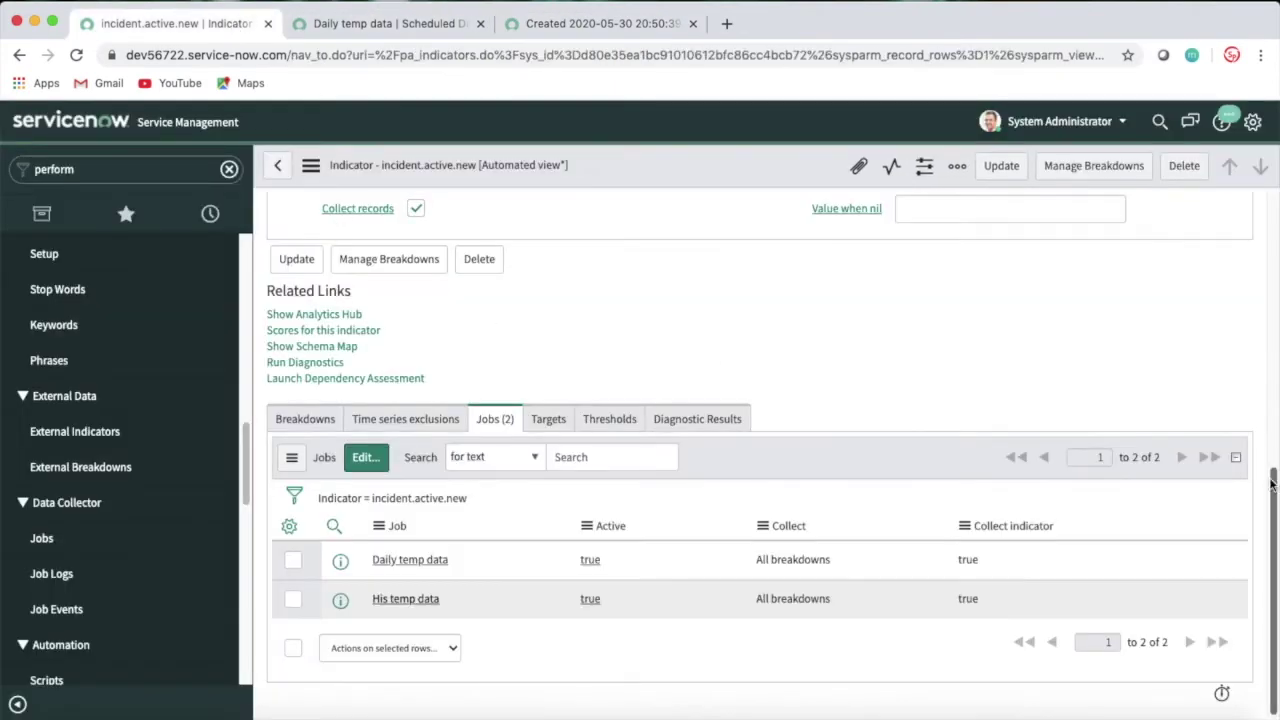
{"action": "scroll", "coordinate": [600, 400], "scroll_direction": "up", "scroll_amount": 5}
{"action": "left_click", "coordinate": [495, 455]}
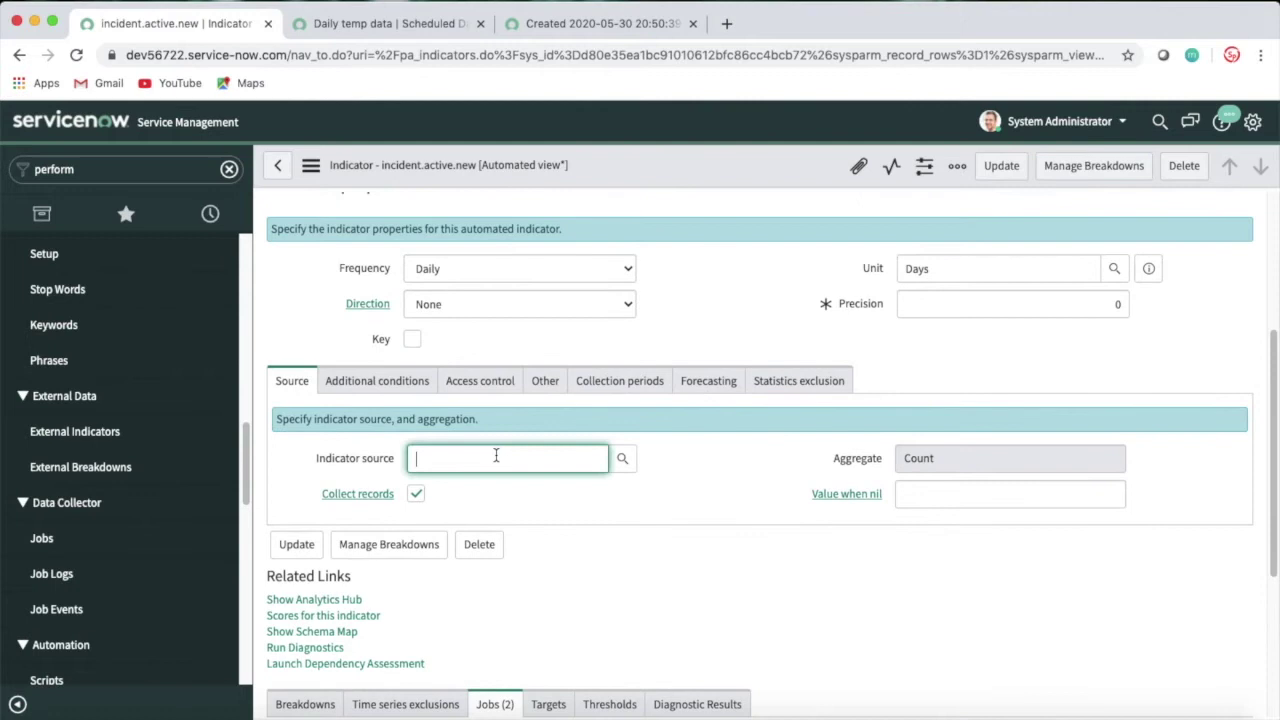
{"action": "left_click_drag", "start_coordinate": [1272, 372], "coordinate": [1275, 190]}
{"action": "scroll", "coordinate": [1274, 233], "scroll_direction": "down", "scroll_amount": 2}
{"action": "left_click_drag", "start_coordinate": [485, 232], "coordinate": [347, 240]}
{"action": "key", "text": "ctrl+c"}
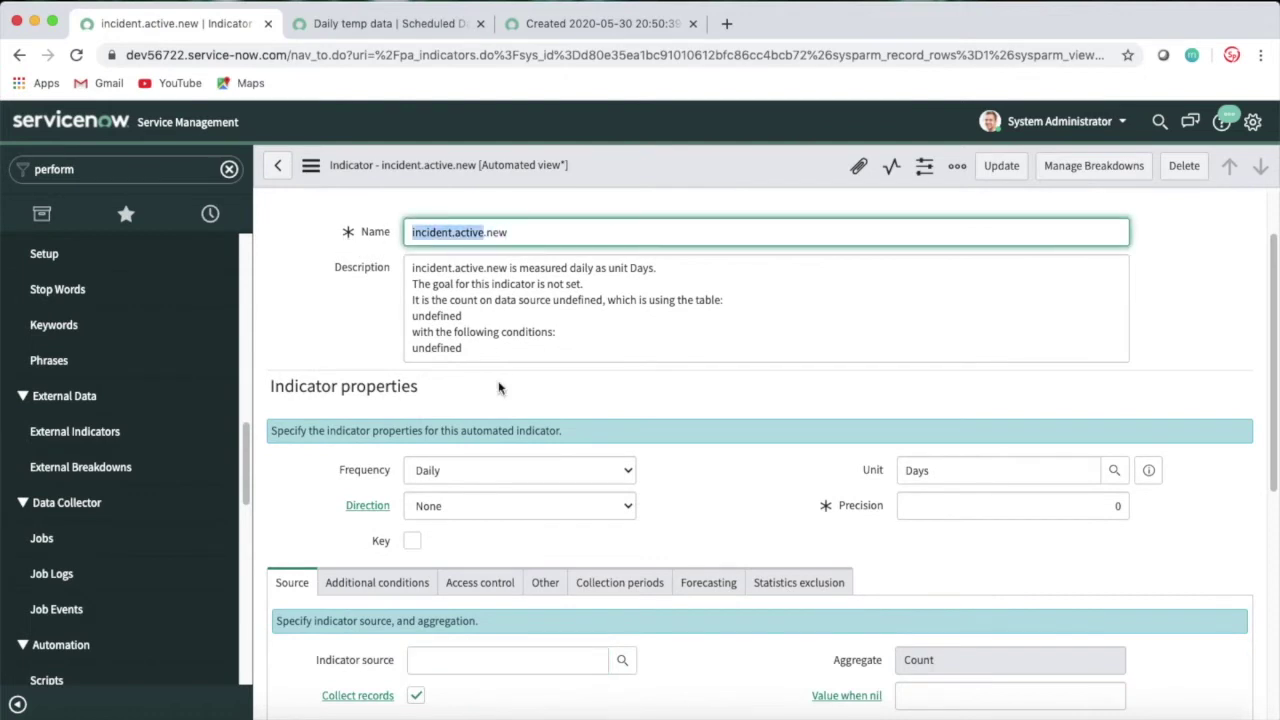
{"action": "left_click", "coordinate": [467, 664]}
{"action": "key", "text": "ctrl+v"}
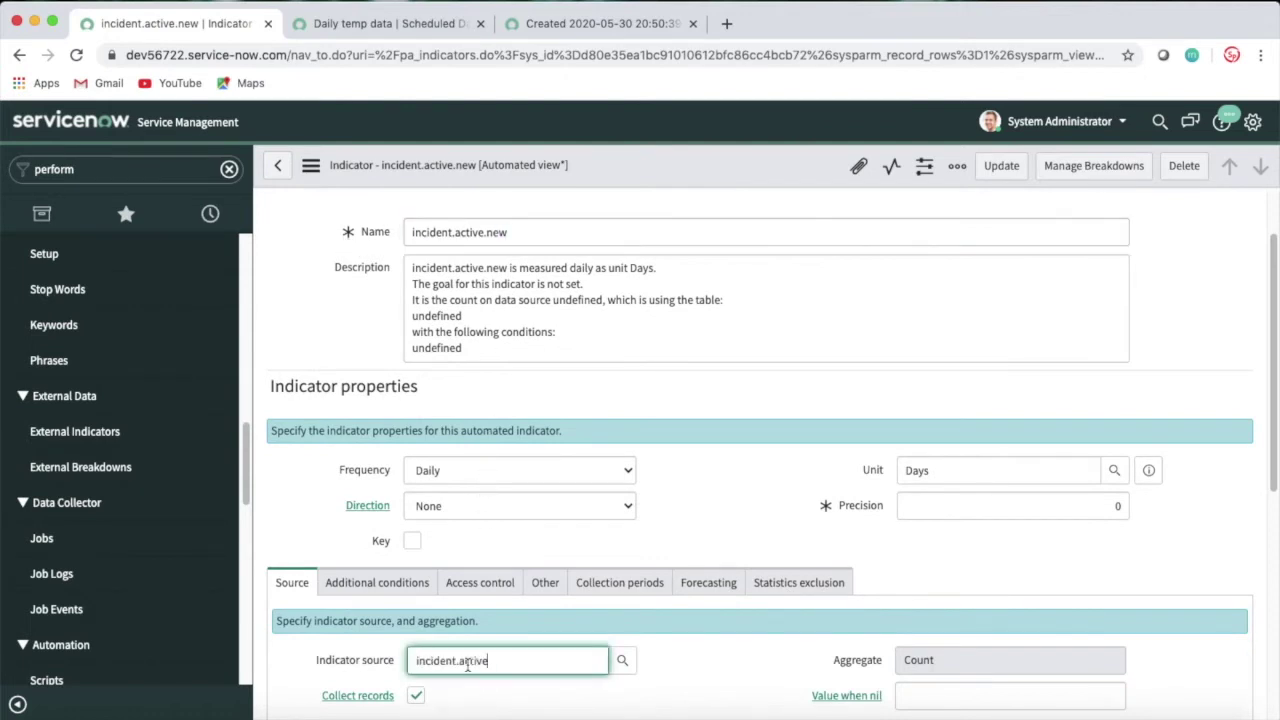
{"action": "left_click", "coordinate": [713, 648]}
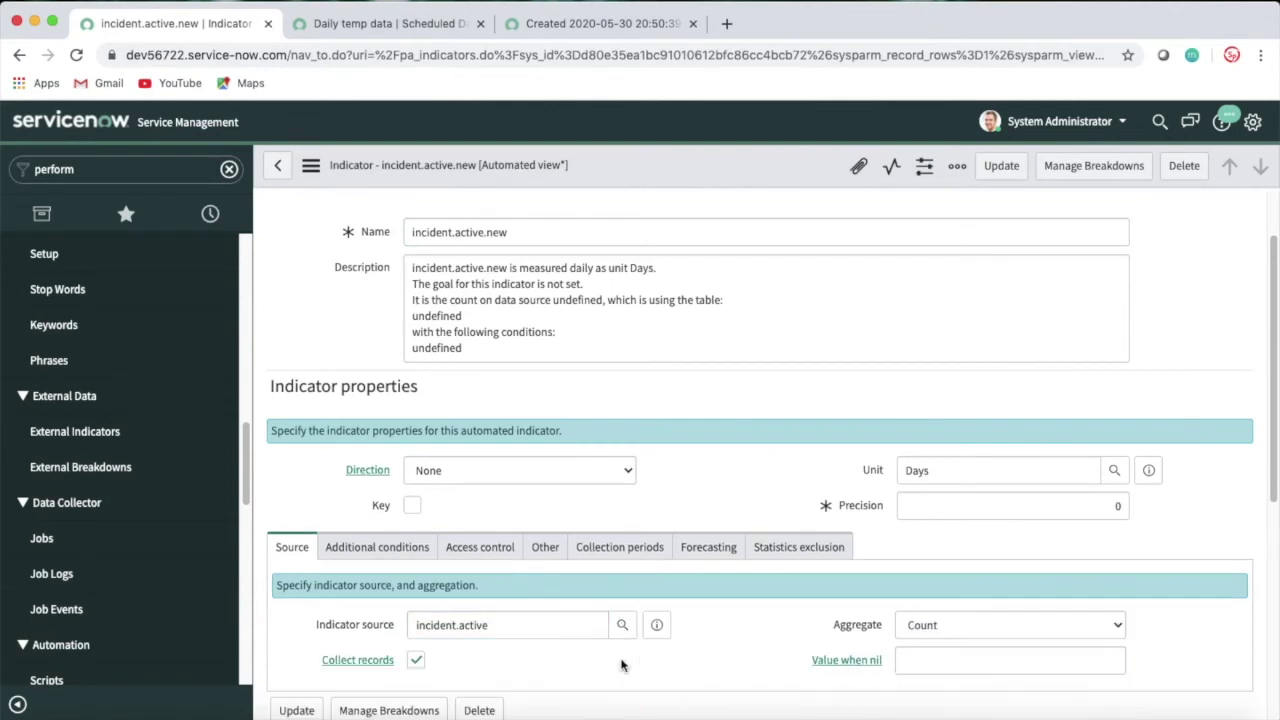
{"action": "right_click", "coordinate": [648, 174]}
{"action": "left_click", "coordinate": [672, 181]}
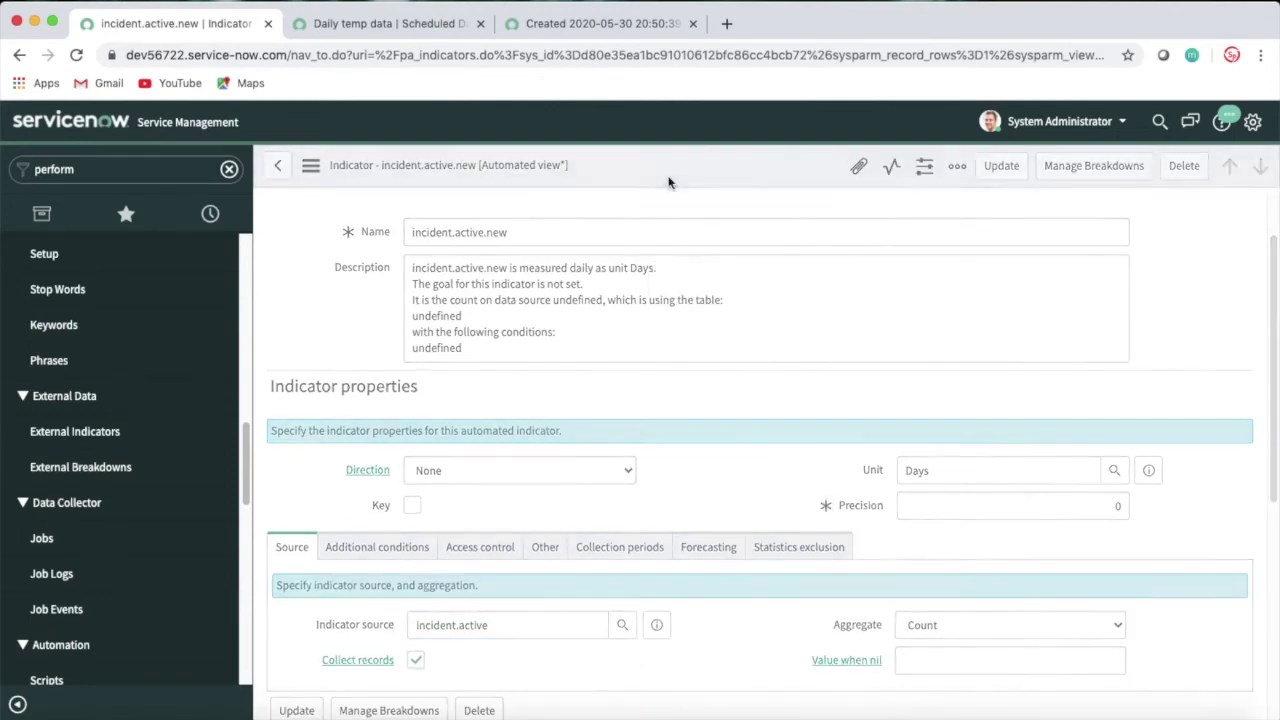
Execute the Daily temp data job immediately and close the browser tab with the earlier job log.
{"action": "left_click", "coordinate": [552, 32]}
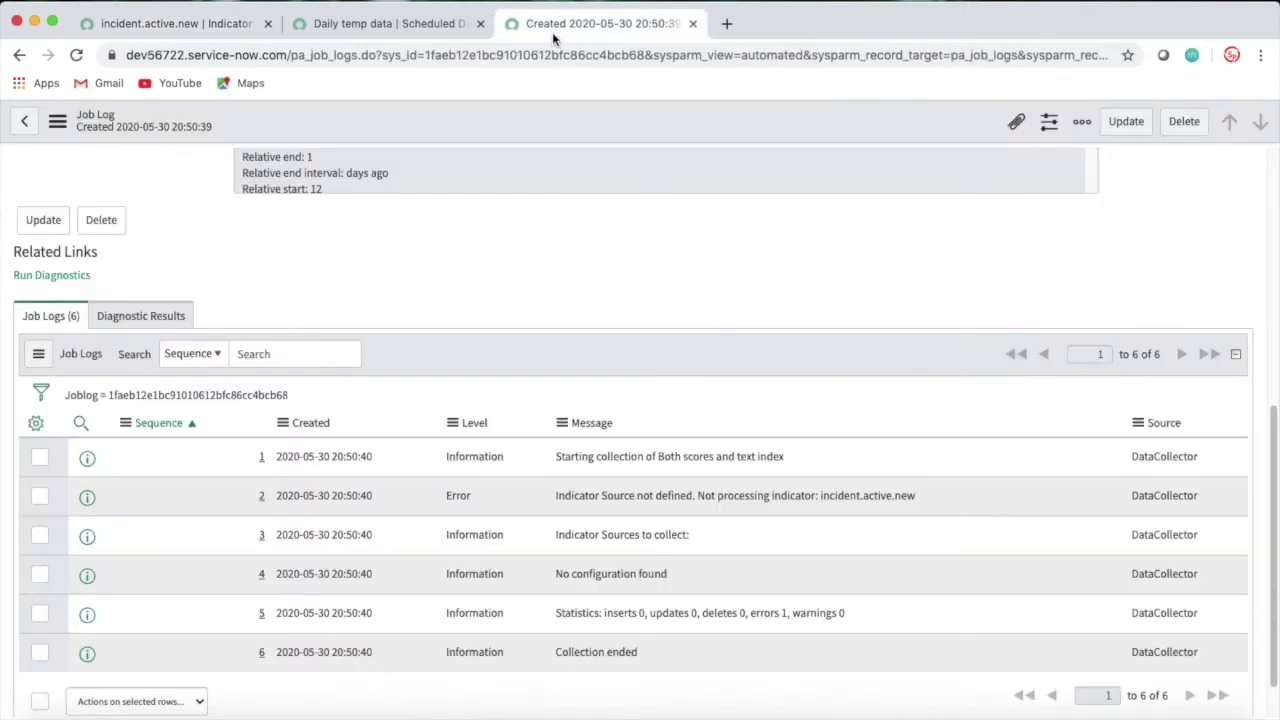
{"action": "left_click", "coordinate": [416, 26]}
{"action": "left_click", "coordinate": [224, 31]}
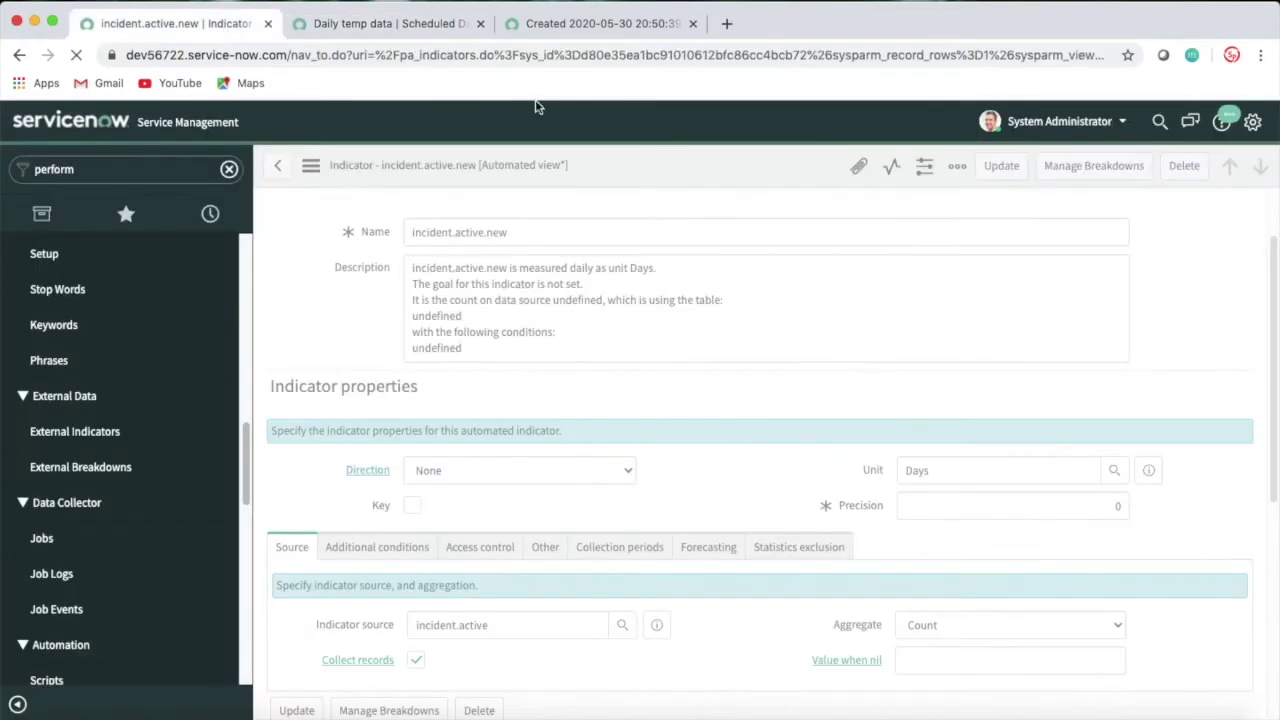
{"action": "left_click", "coordinate": [446, 30]}
{"action": "left_click", "coordinate": [1097, 121]}
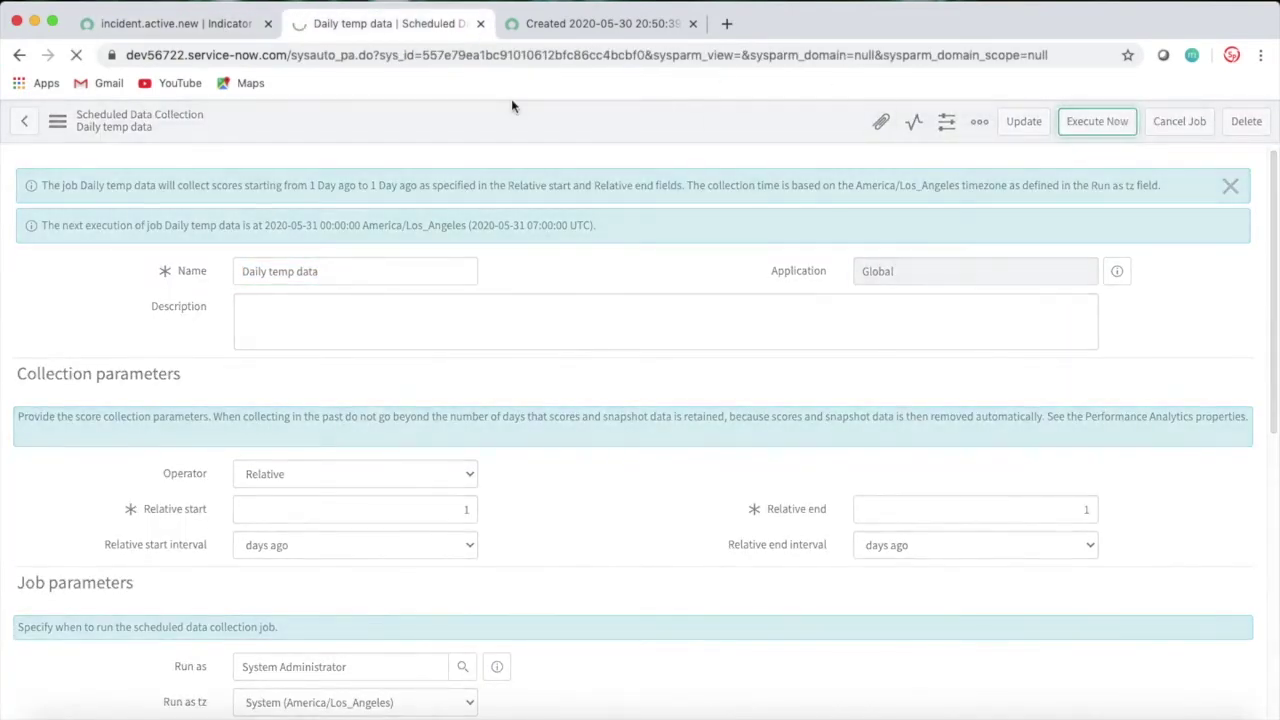
{"action": "left_click", "coordinate": [692, 23]}
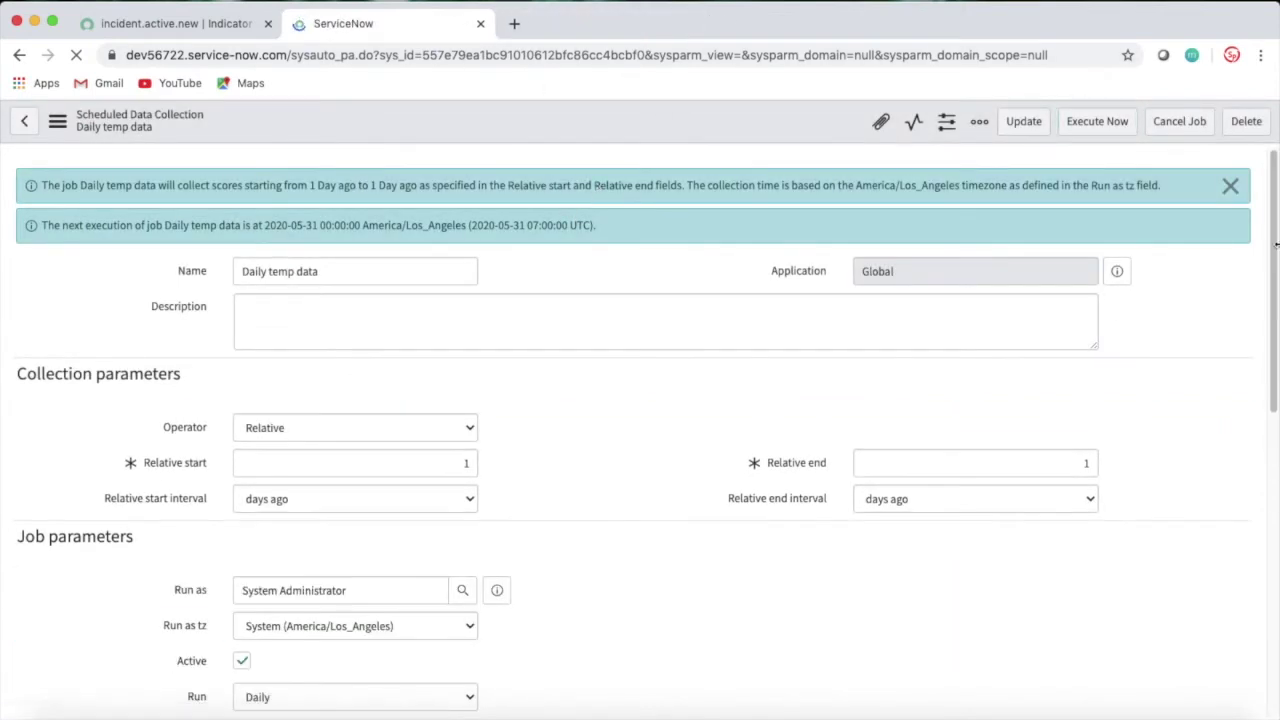
Examine the Daily temp data run in the job's logs and review the job's settings alongside the incident.active.new indicator.
{"action": "scroll", "coordinate": [1273, 237], "scroll_direction": "down", "scroll_amount": 10}
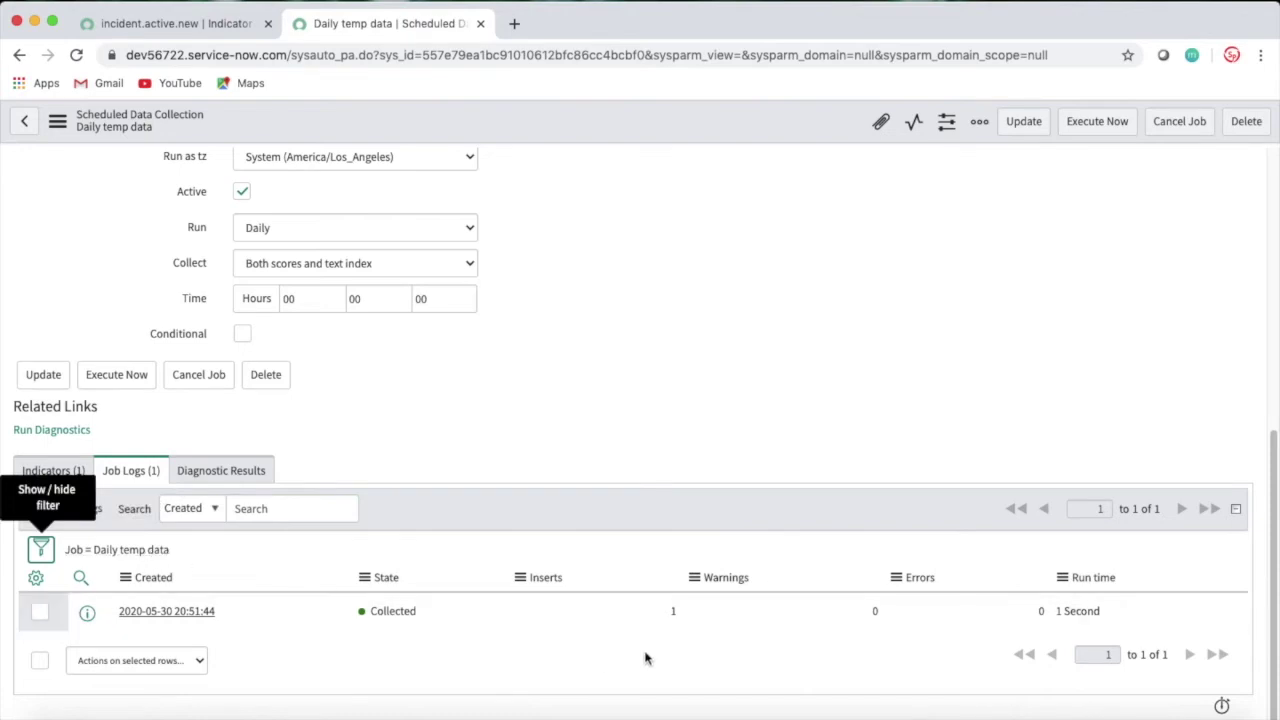
{"action": "left_click", "coordinate": [216, 22]}
{"action": "scroll", "coordinate": [1272, 395], "scroll_direction": "down", "scroll_amount": 3}
{"action": "scroll", "coordinate": [1272, 395], "scroll_direction": "down", "scroll_amount": 3}
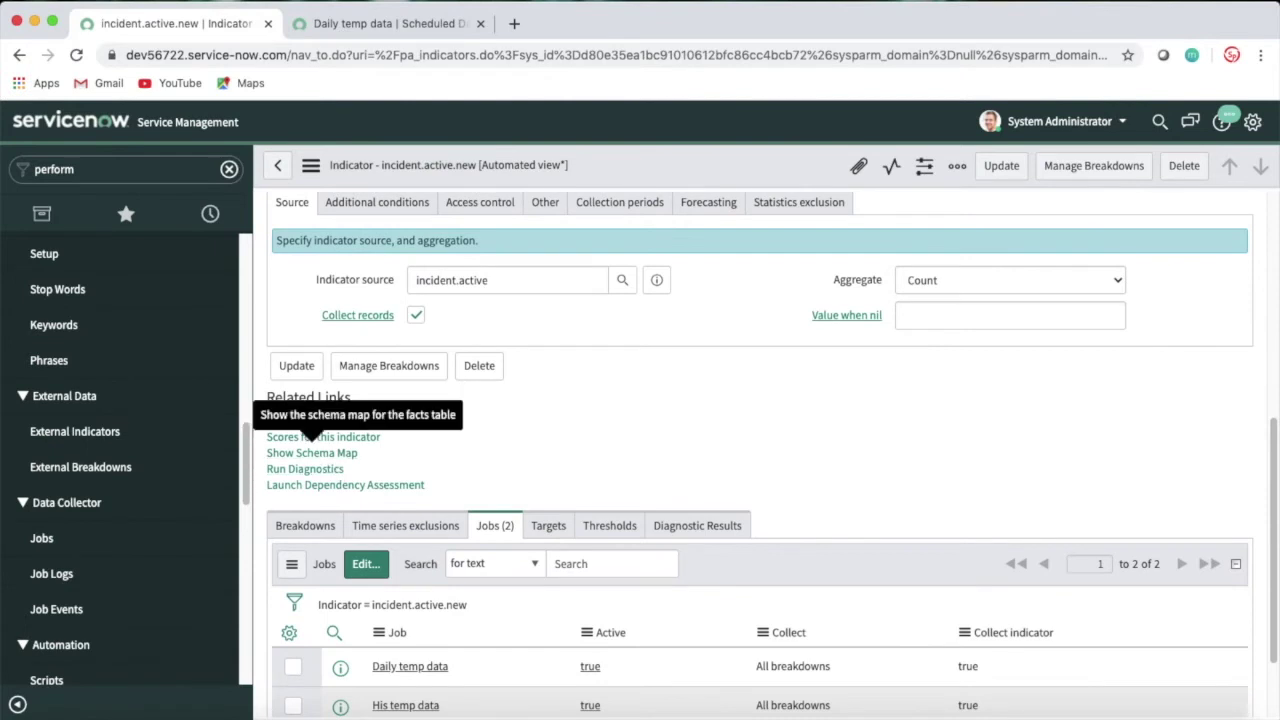
{"action": "left_click", "coordinate": [430, 25]}
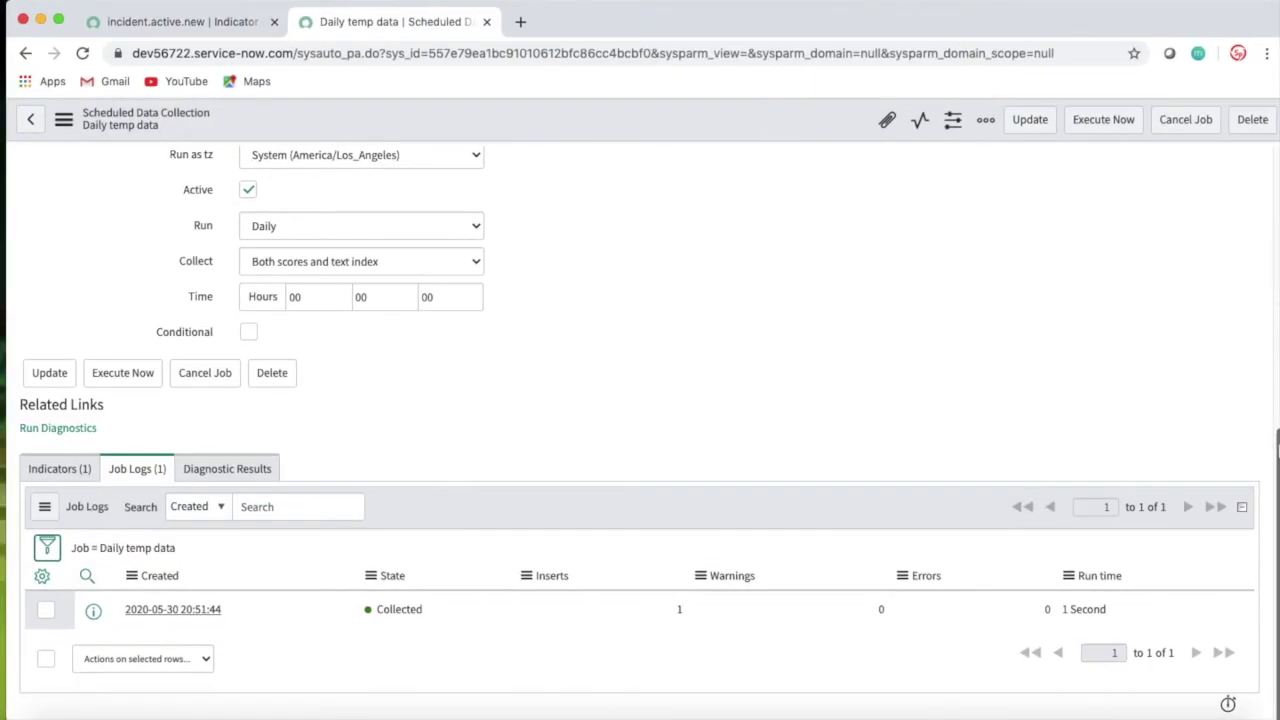
{"action": "scroll", "coordinate": [1270, 440], "scroll_direction": "up", "scroll_amount": 5}
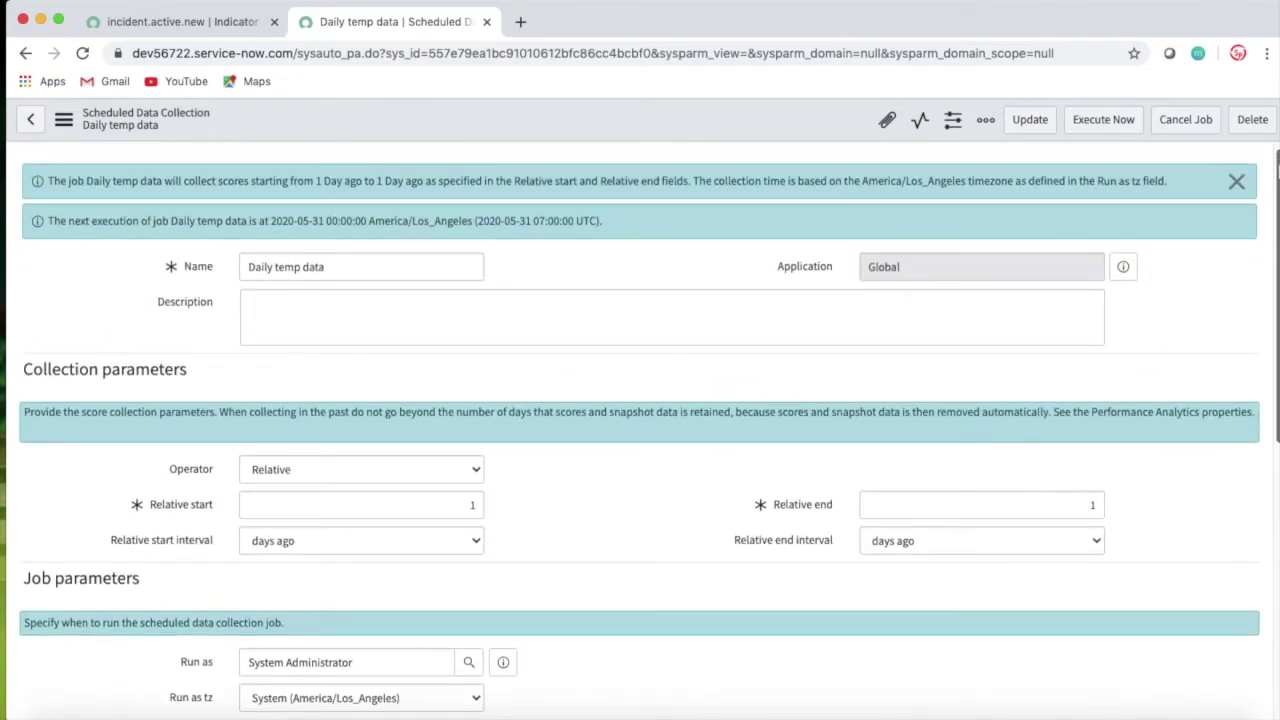
Open His temp data from the indicator's related Jobs in a separate browser tab, replacing the Daily temp data tab, and execute it immediately.
{"action": "left_click", "coordinate": [31, 120]}
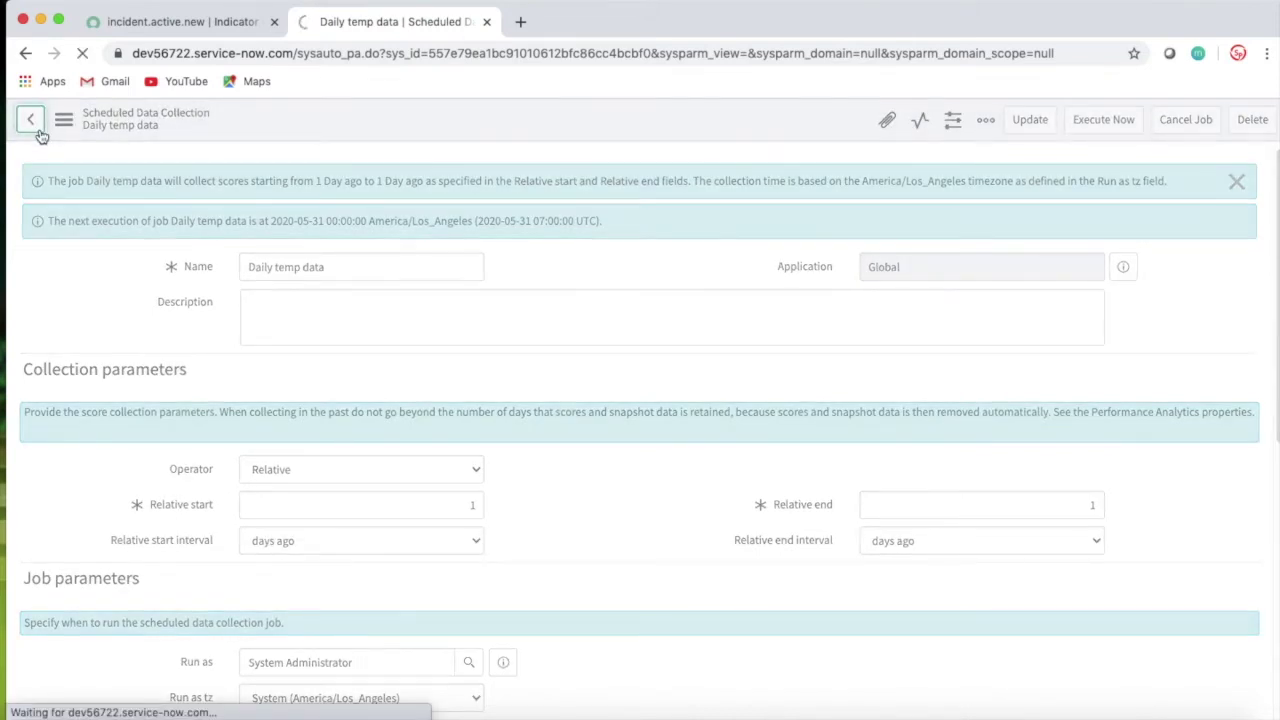
{"action": "left_click", "coordinate": [184, 35]}
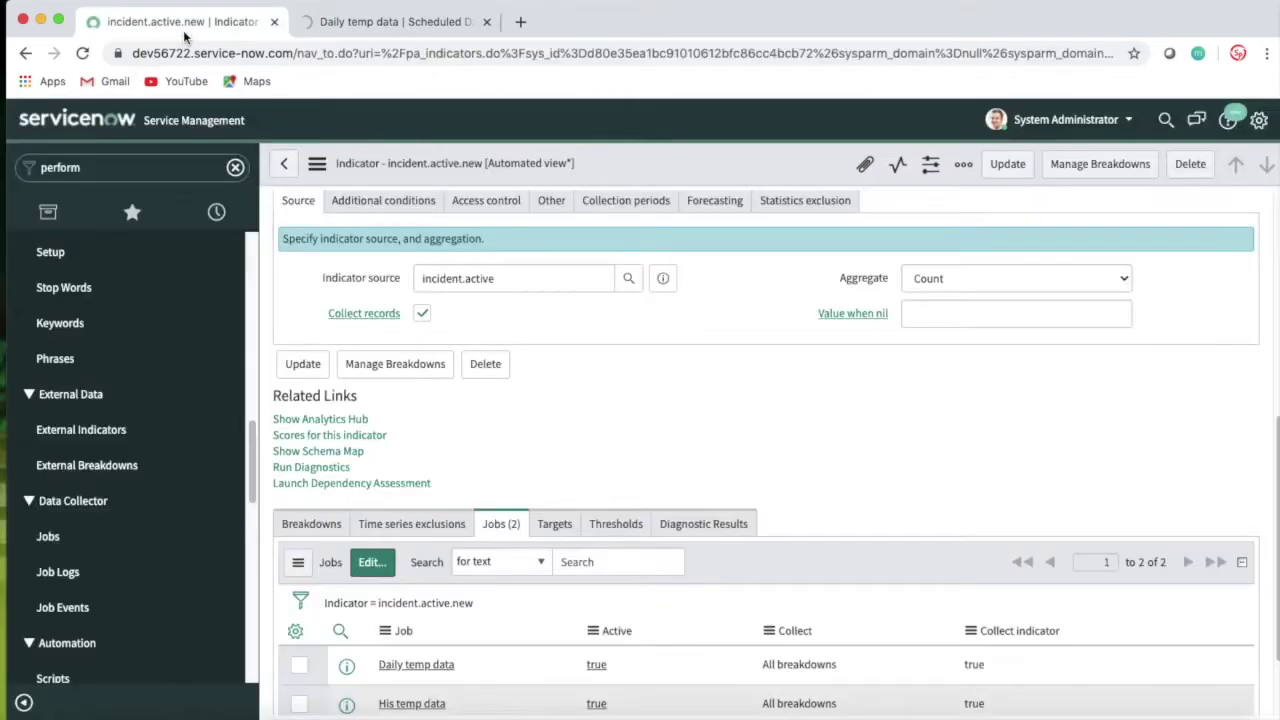
{"action": "left_click", "coordinate": [418, 704], "text": "super"}
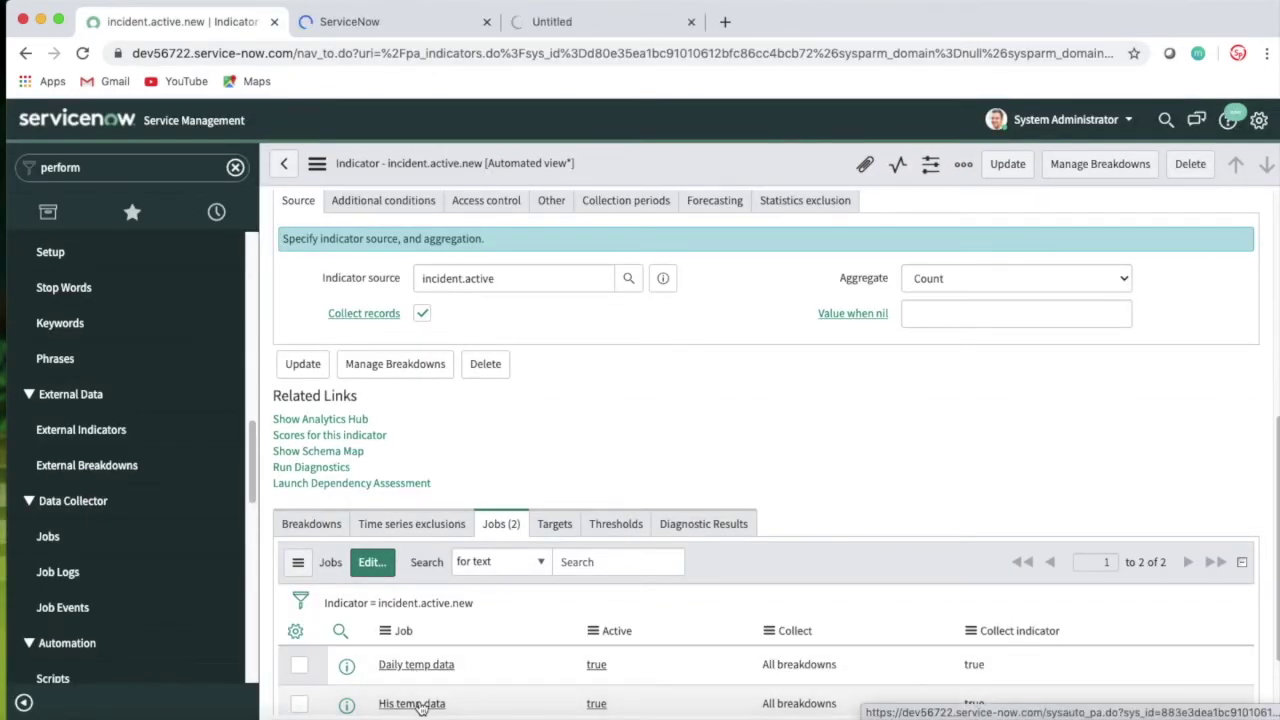
{"action": "left_click", "coordinate": [486, 21]}
{"action": "left_click", "coordinate": [410, 30]}
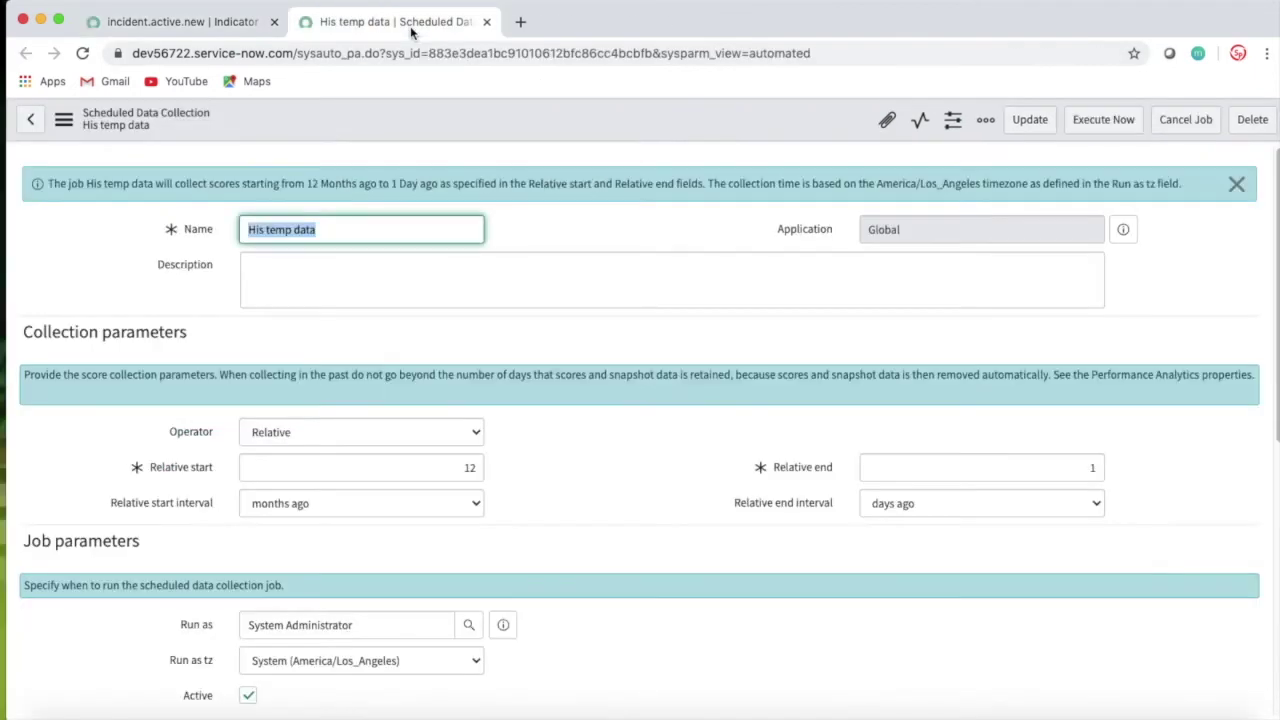
{"action": "left_click", "coordinate": [1098, 121]}
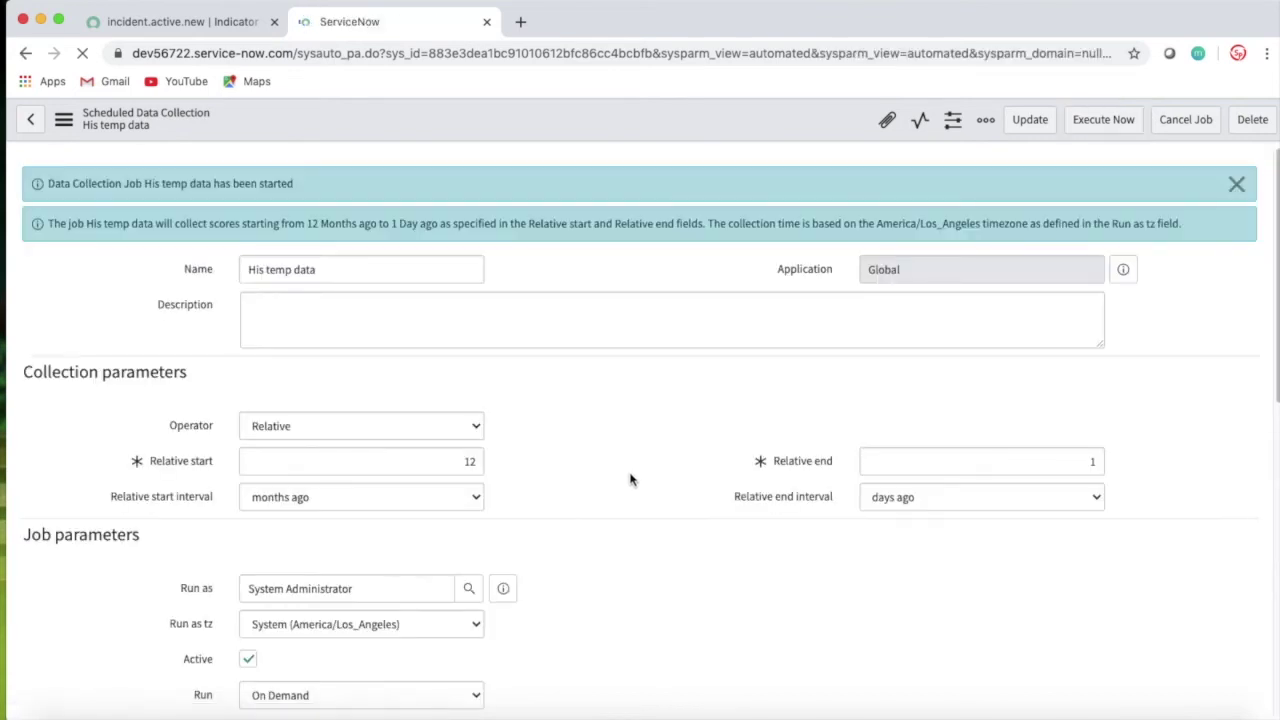
Check the His temp data job logs, then reload the incident.active.new indicator page and close the job's browser tab.
{"action": "left_click_drag", "start_coordinate": [1276, 215], "coordinate": [1276, 505]}
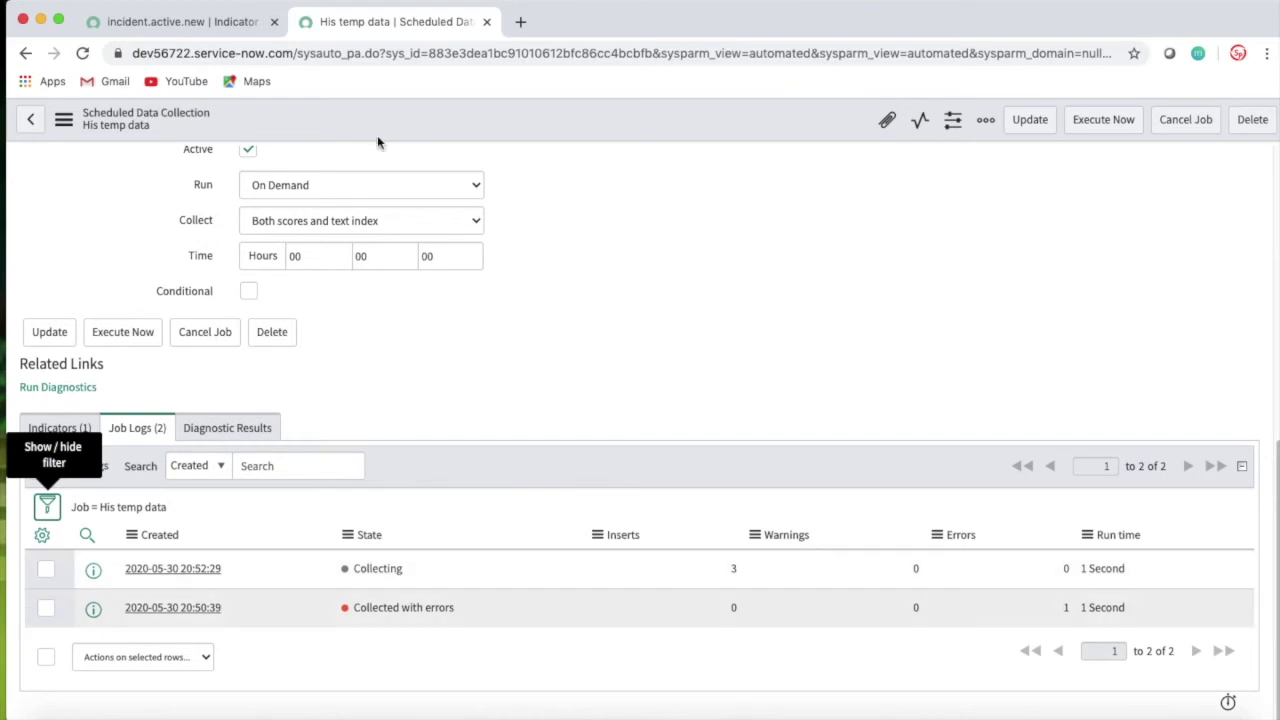
{"action": "left_click", "coordinate": [228, 30]}
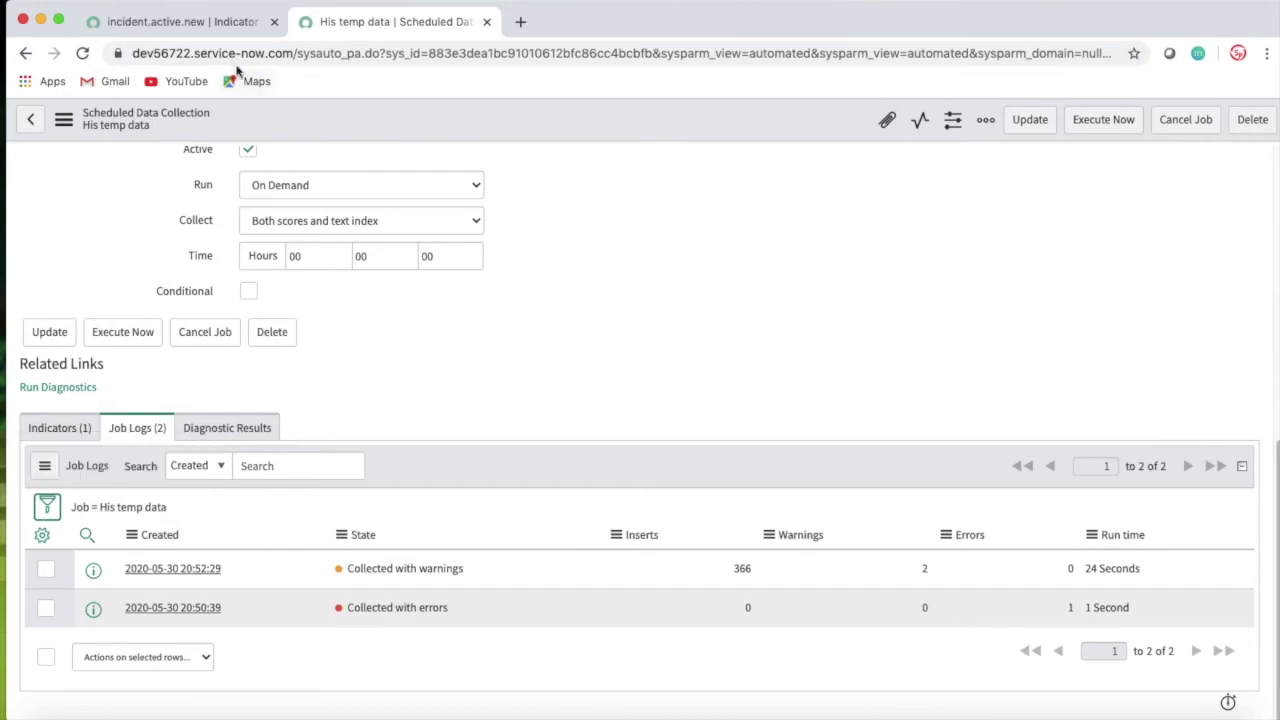
{"action": "left_click", "coordinate": [232, 28]}
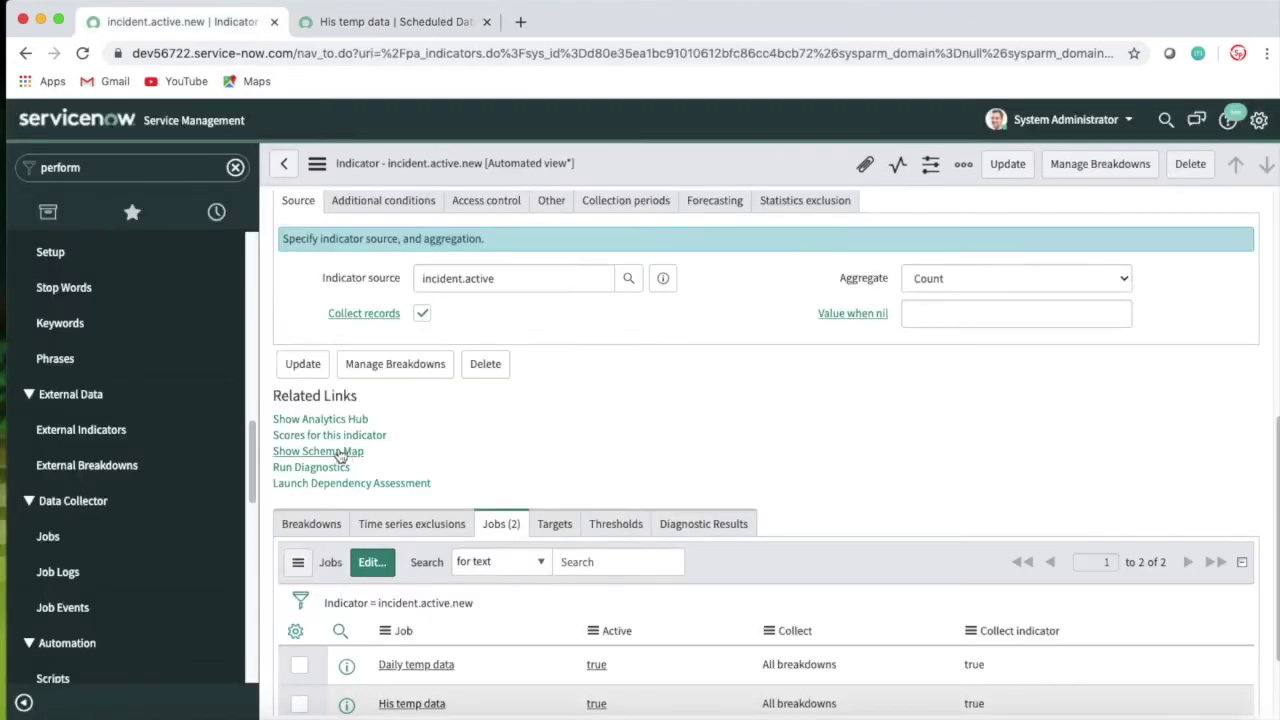
{"action": "left_click", "coordinate": [84, 53]}
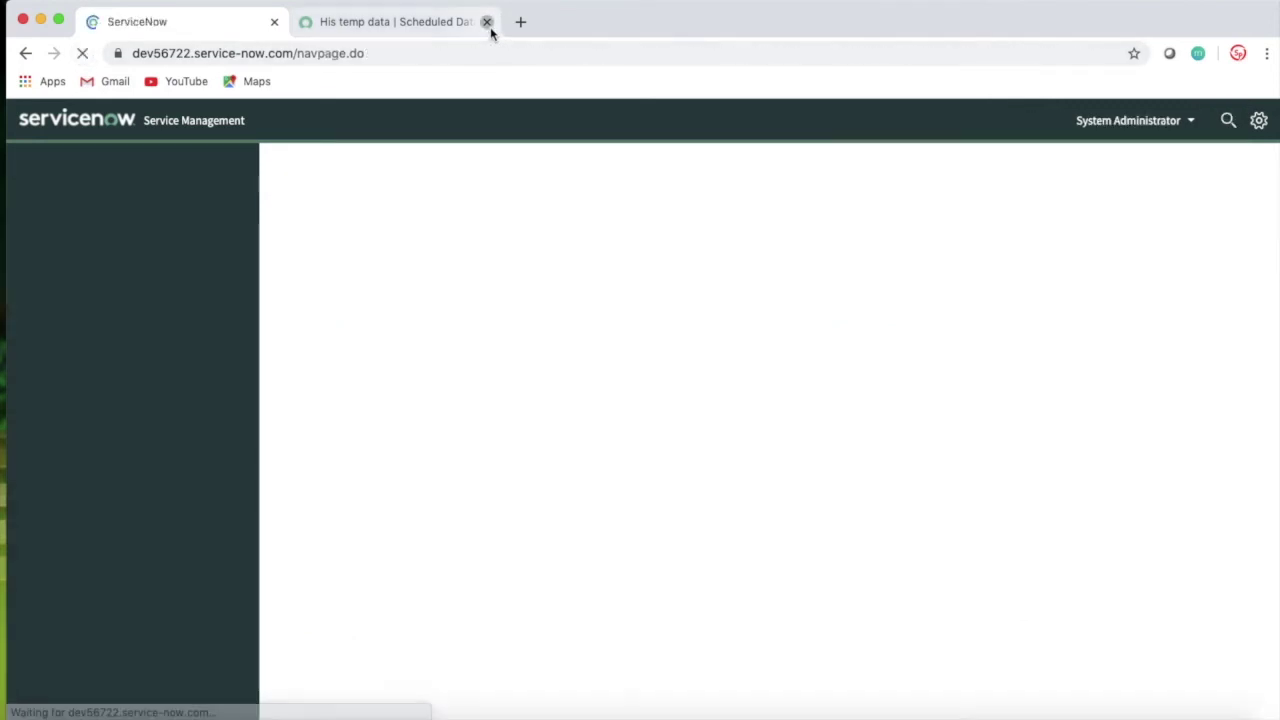
{"action": "left_click", "coordinate": [487, 21]}
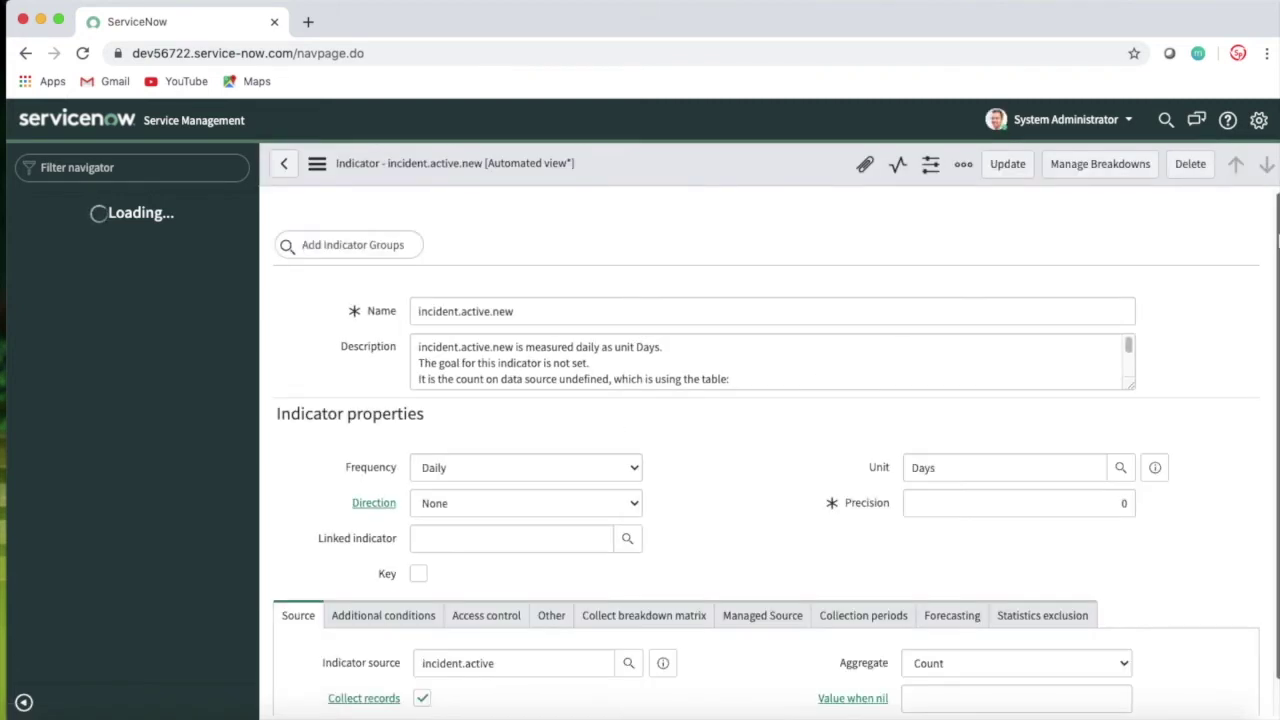
Open the scoresheet of the incident.active.new indicator from its related links.
{"action": "scroll", "coordinate": [372, 572], "scroll_direction": "down", "scroll_amount": 3}
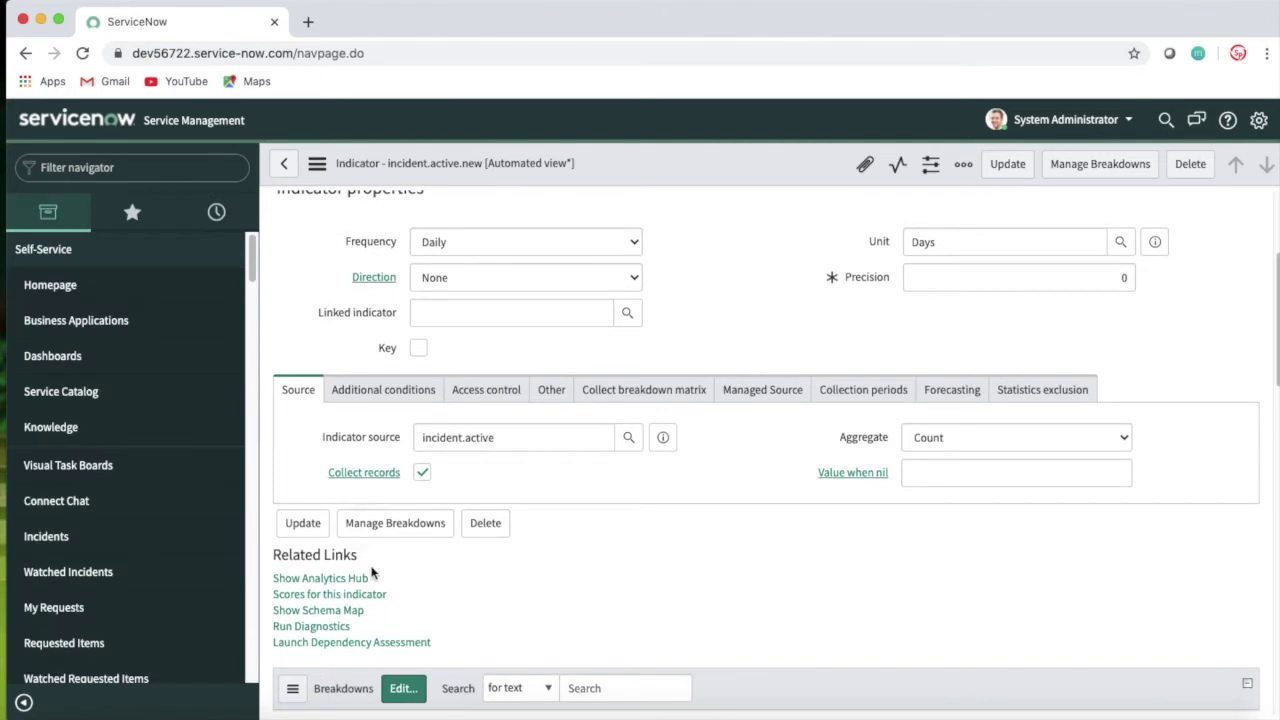
{"action": "left_click", "coordinate": [362, 578]}
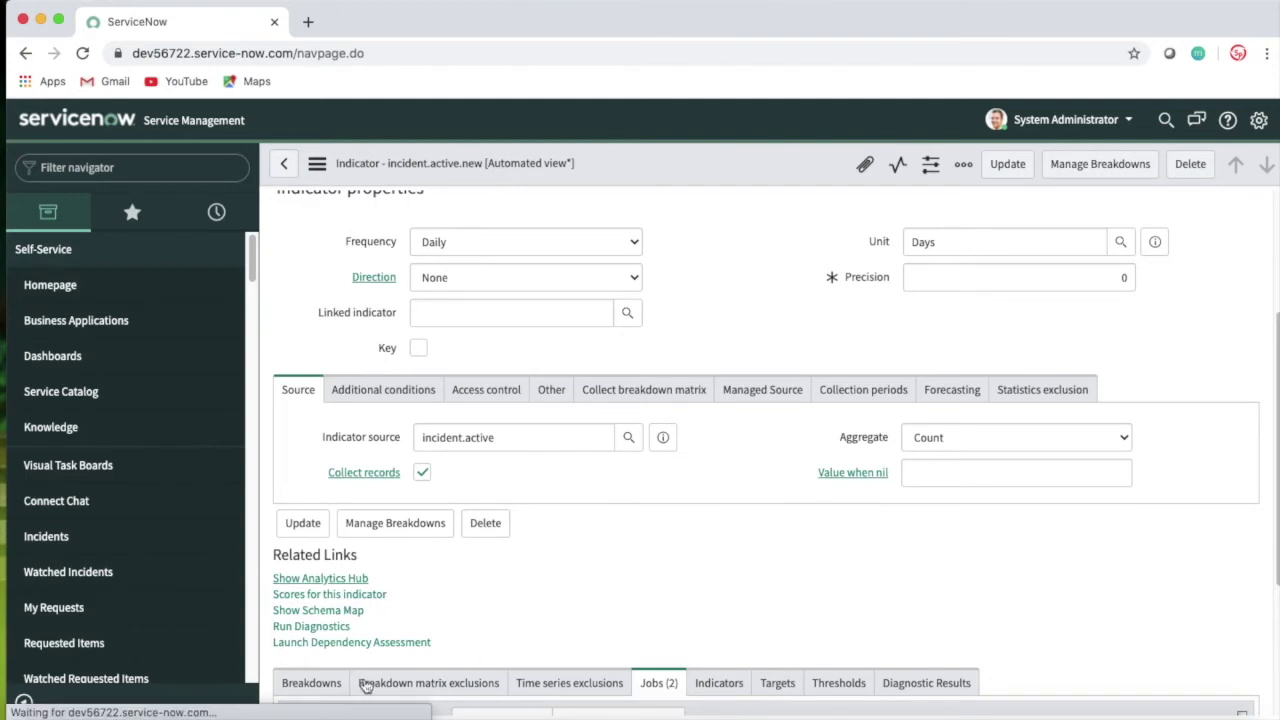
{"action": "left_click", "coordinate": [362, 584]}
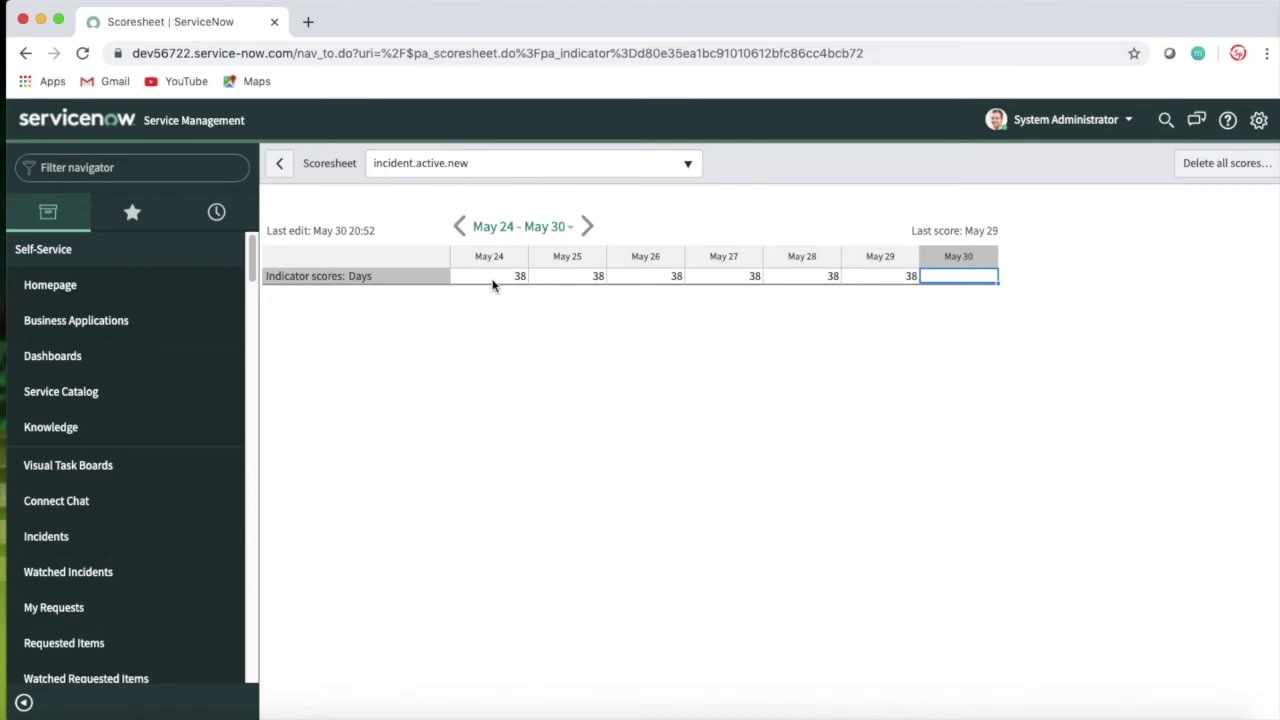
Examine the indicator's daily scores from May 24 to May 29 and the scoresheet's date range calendar.
{"action": "left_click", "coordinate": [492, 285]}
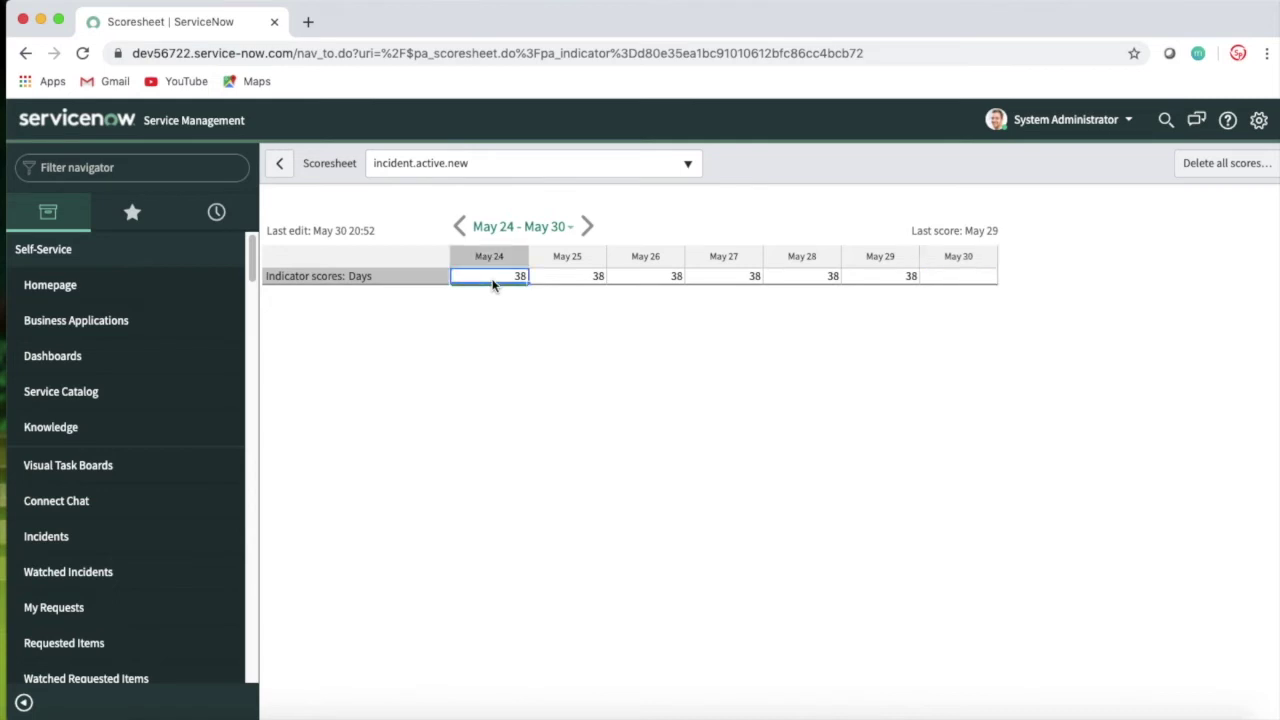
{"action": "left_click", "coordinate": [600, 279]}
{"action": "left_click", "coordinate": [638, 279]}
{"action": "left_click", "coordinate": [742, 280]}
{"action": "left_click", "coordinate": [805, 280]}
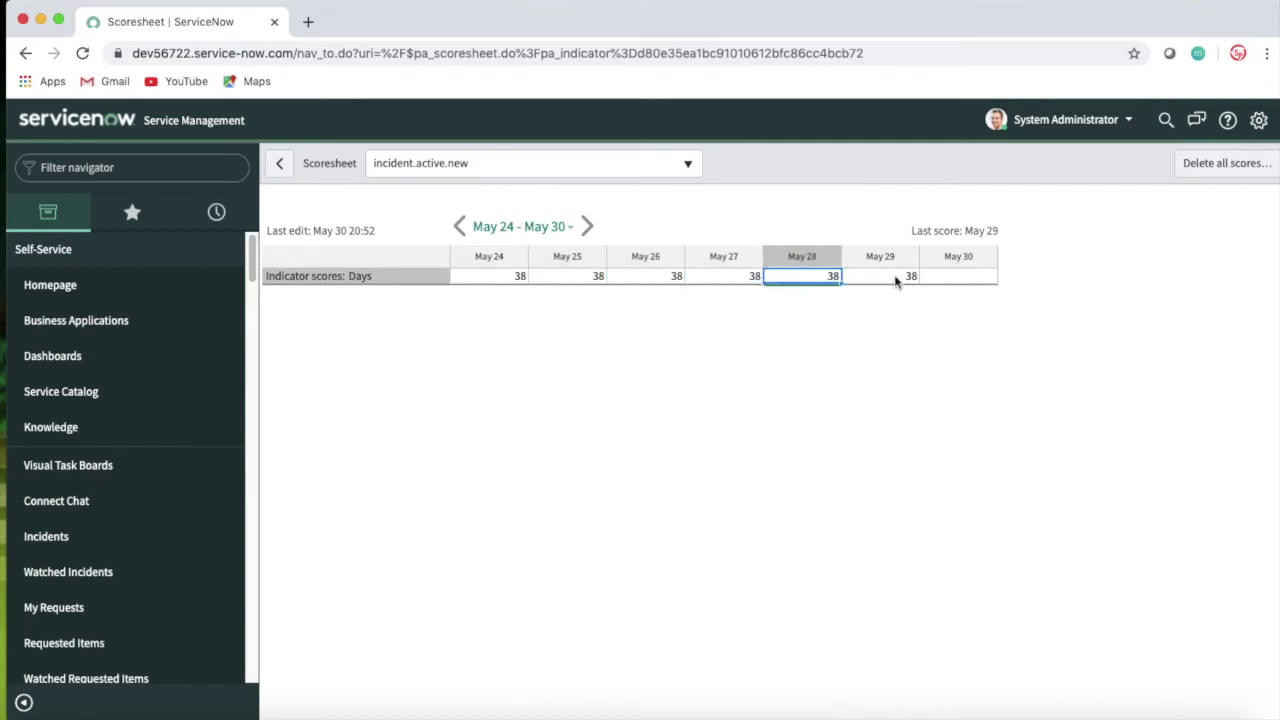
{"action": "left_click", "coordinate": [898, 284]}
{"action": "left_click", "coordinate": [570, 228]}
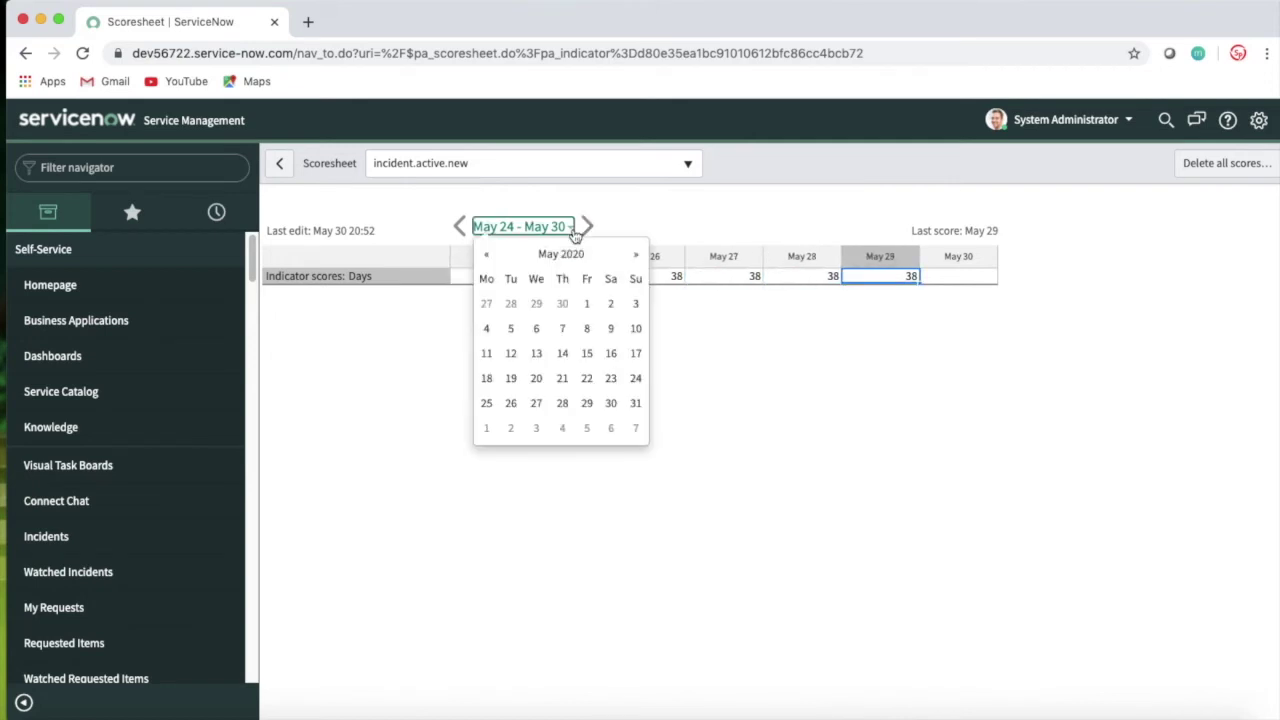
{"action": "left_click", "coordinate": [713, 227]}
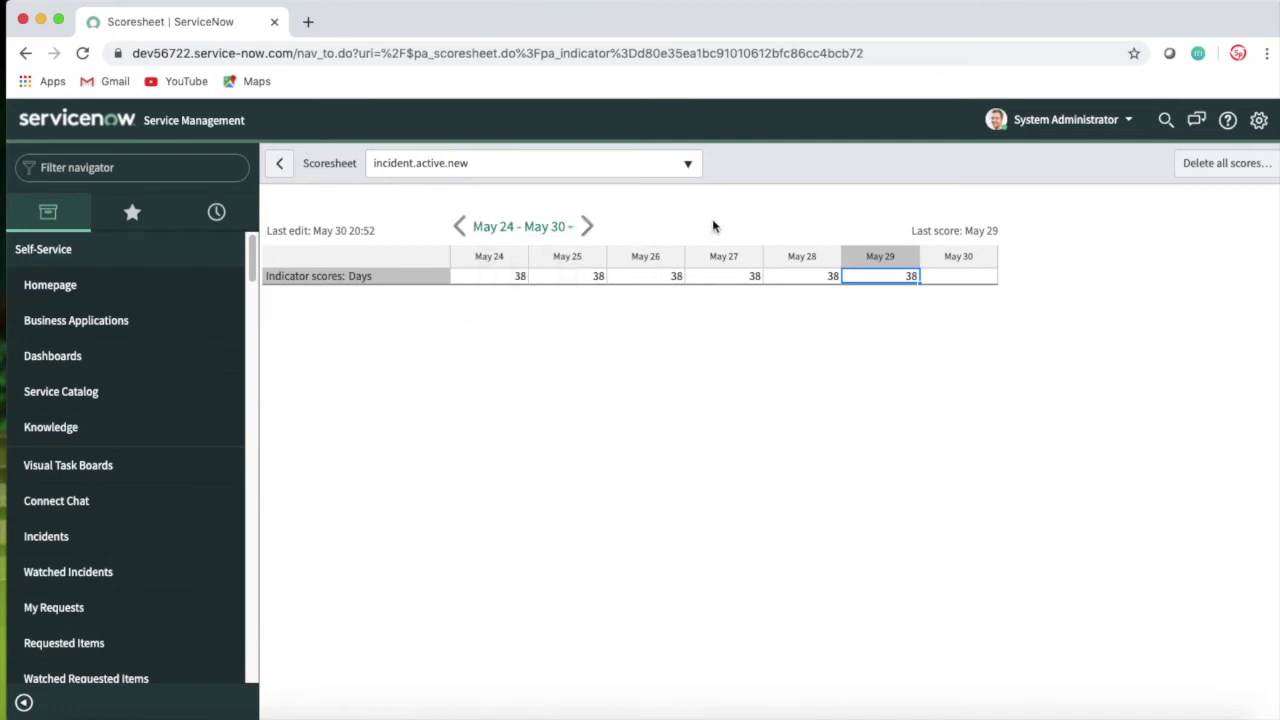
{"action": "left_click", "coordinate": [574, 230]}
{"action": "left_click", "coordinate": [816, 456]}
Open the Dashboards table list in a separate browser tab by entering pa_dashboards.list in the navigator filter.
{"action": "left_click", "coordinate": [146, 162]}
{"action": "type", "text": "d"}
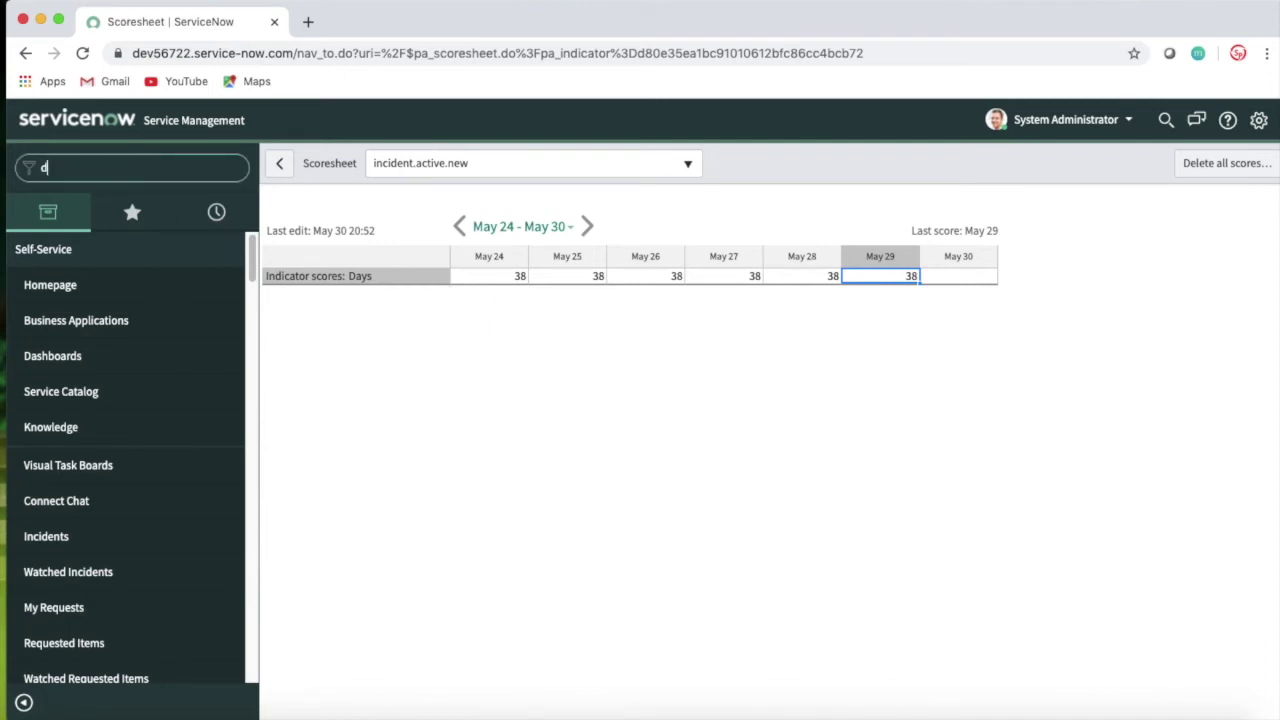
{"action": "type", "text": "ashboard"}
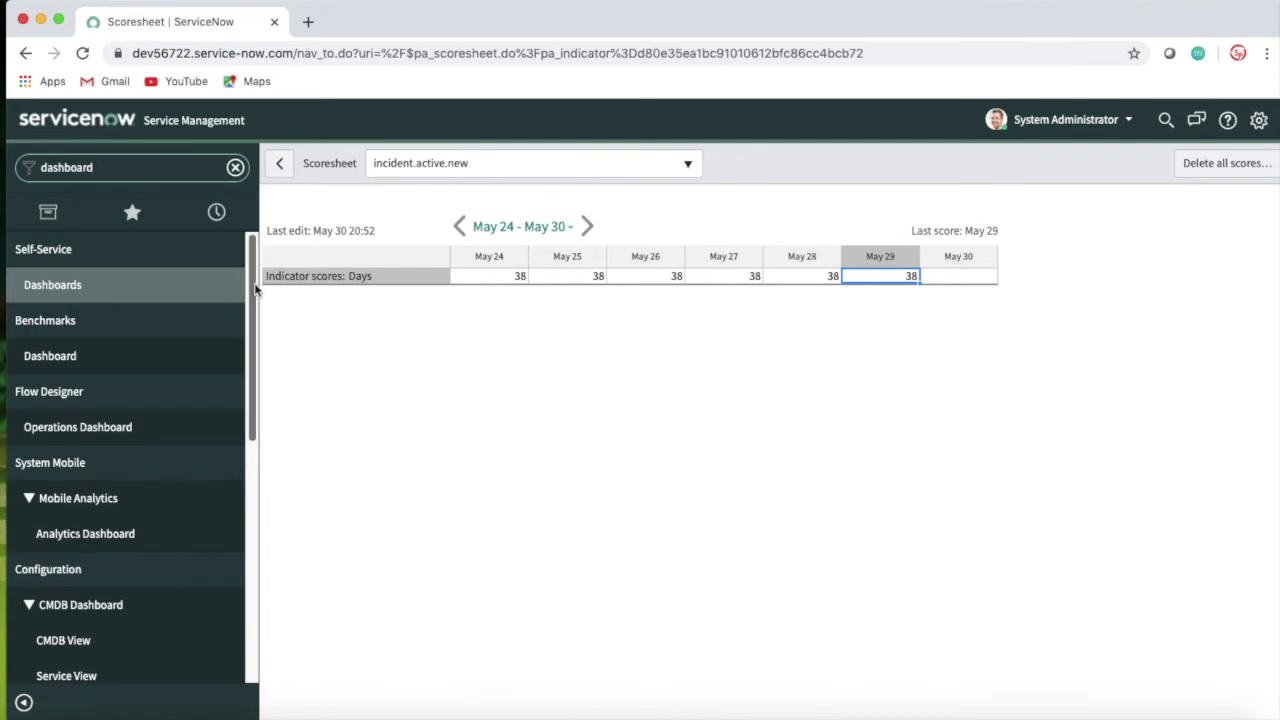
{"action": "left_click", "coordinate": [45, 169]}
{"action": "type", "text": "pa_"}
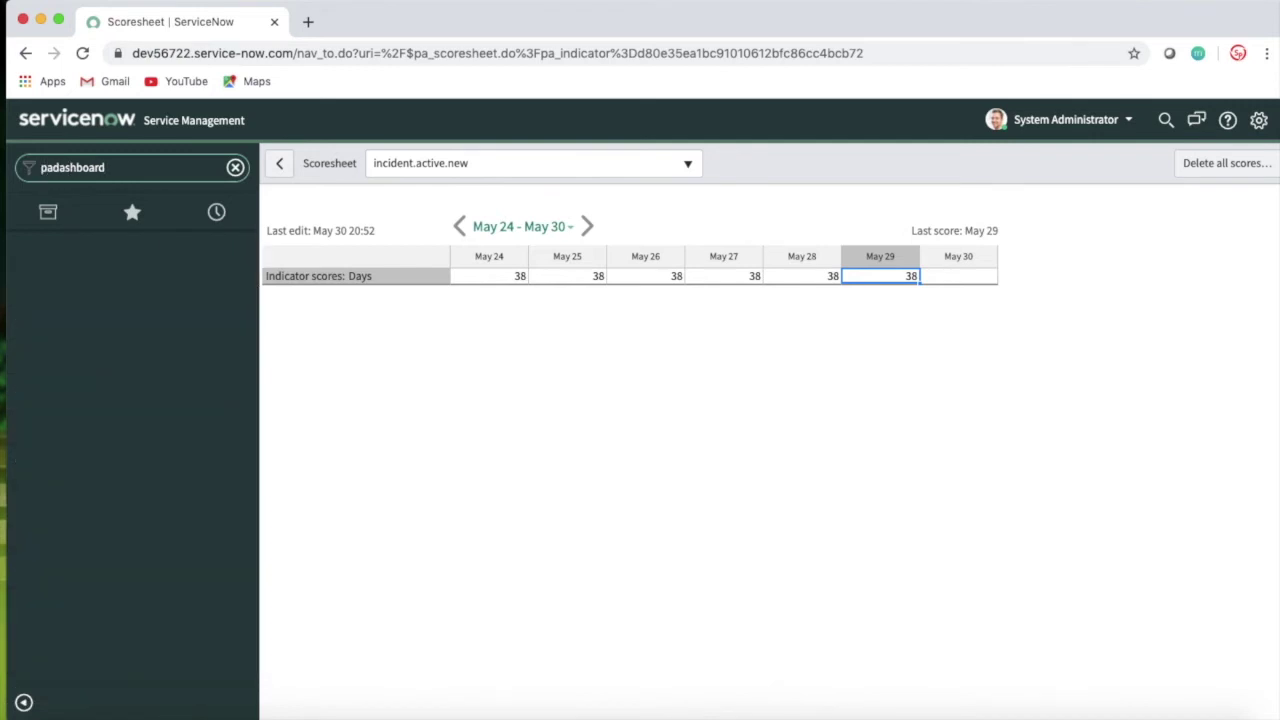
{"action": "left_click", "coordinate": [112, 167]}
{"action": "type", "text": "s.list"}
{"action": "key", "text": "Return"}
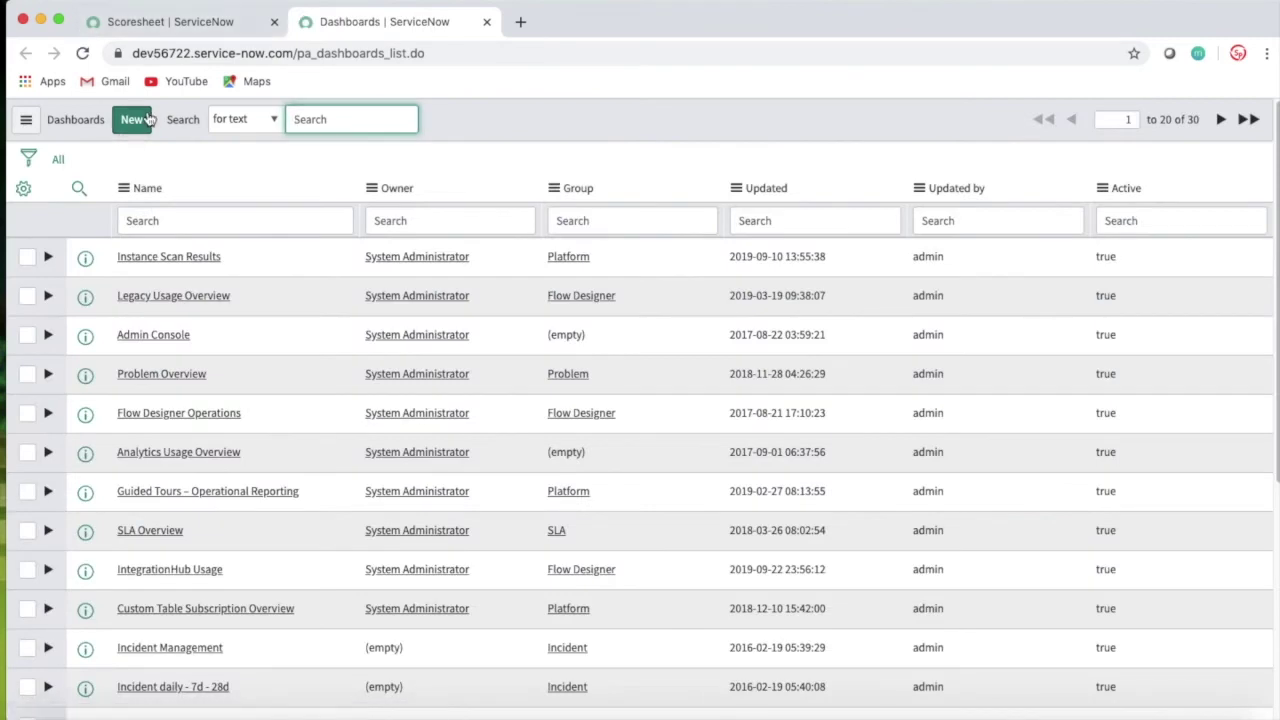
Create a dashboard named with the owner's first name followed by "Dashboard" and save it without leaving its record.
{"action": "left_click", "coordinate": [132, 119]}
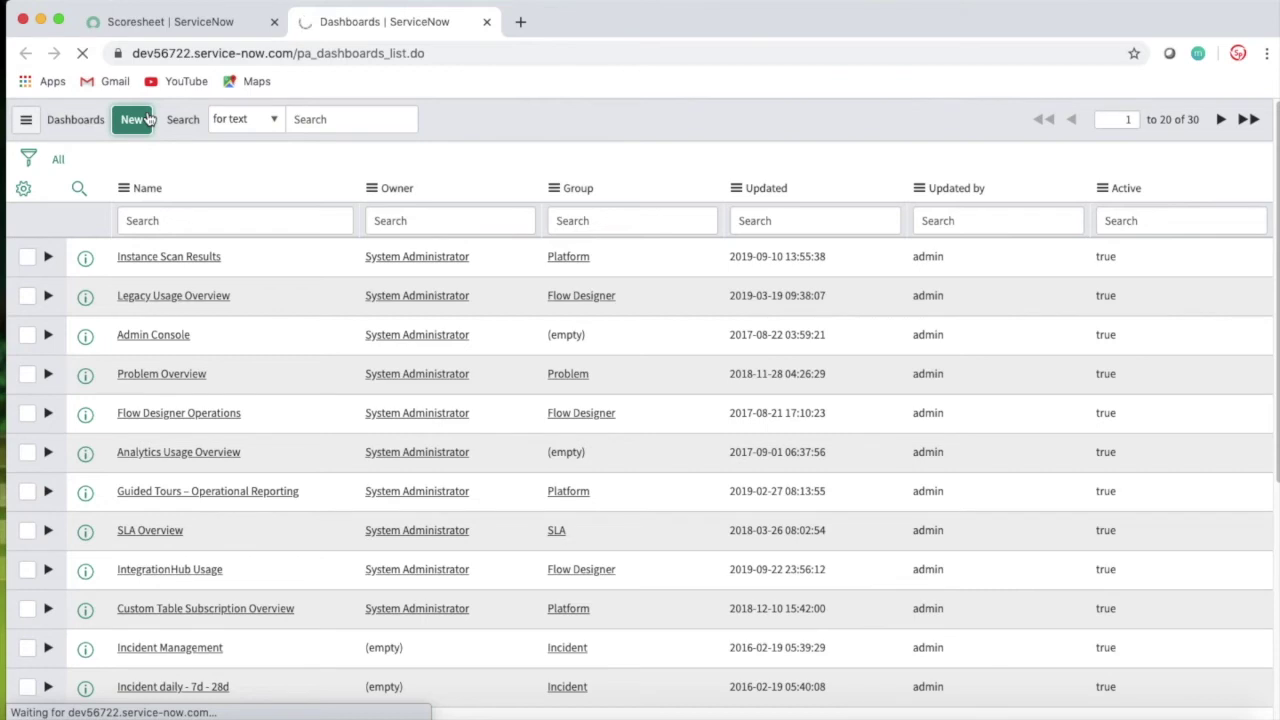
{"action": "left_click", "coordinate": [185, 25]}
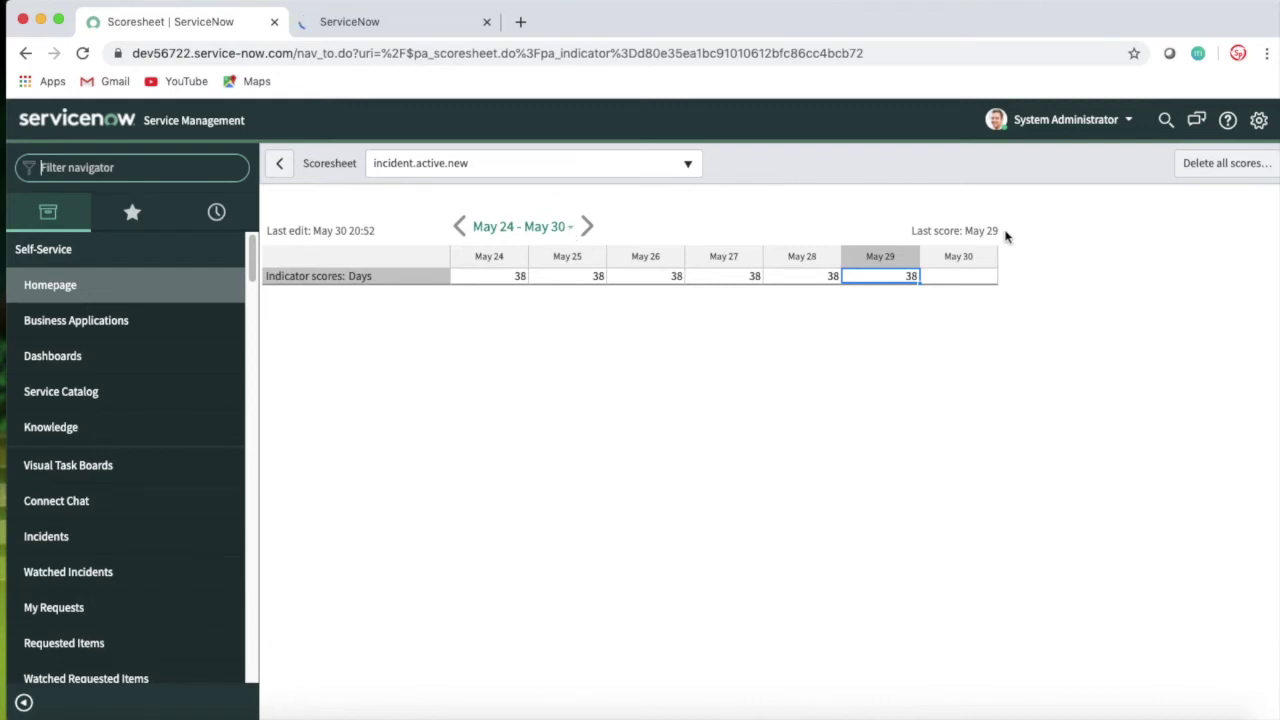
{"action": "mouse_move", "coordinate": [987, 236]}
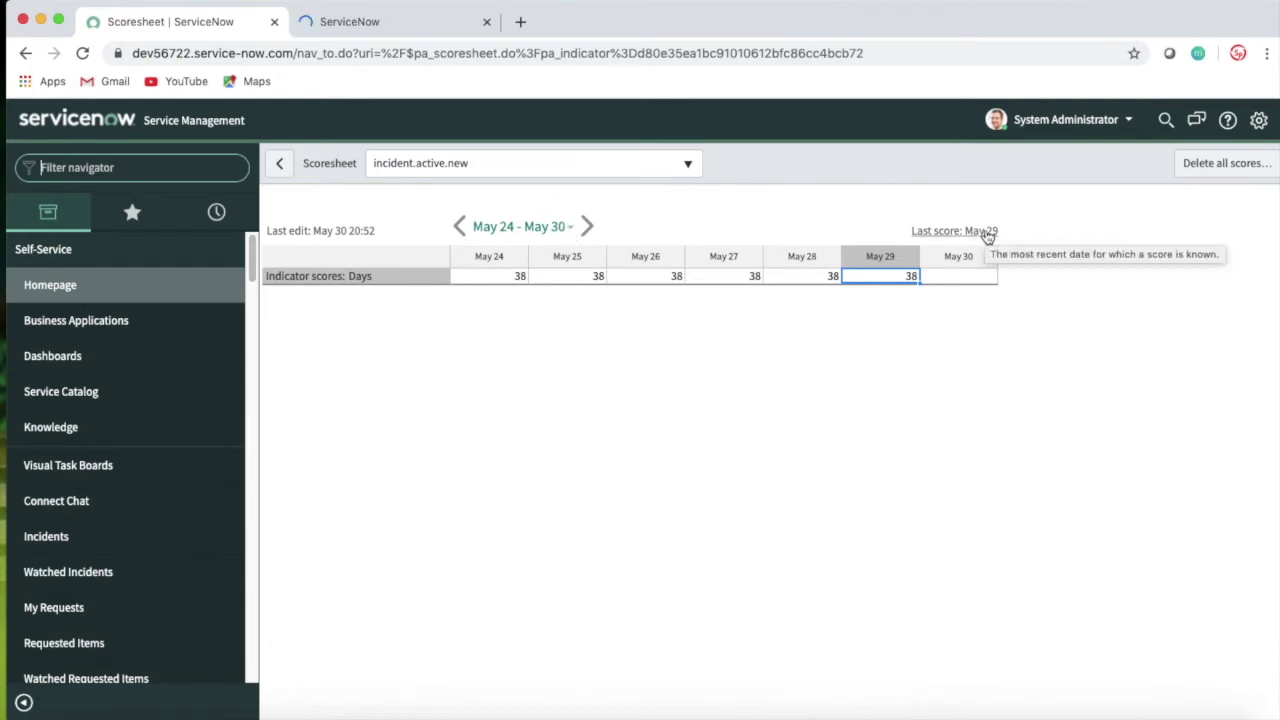
{"action": "left_click", "coordinate": [430, 33]}
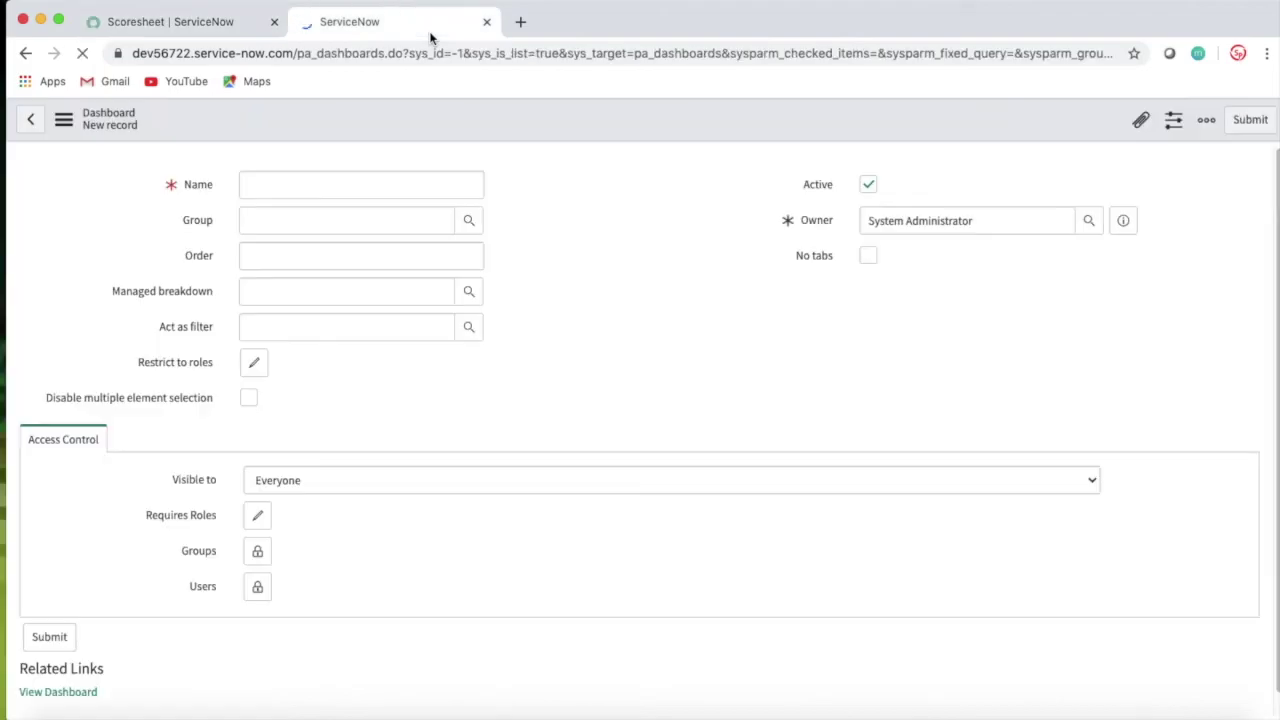
{"action": "type", "text": "ohi"}
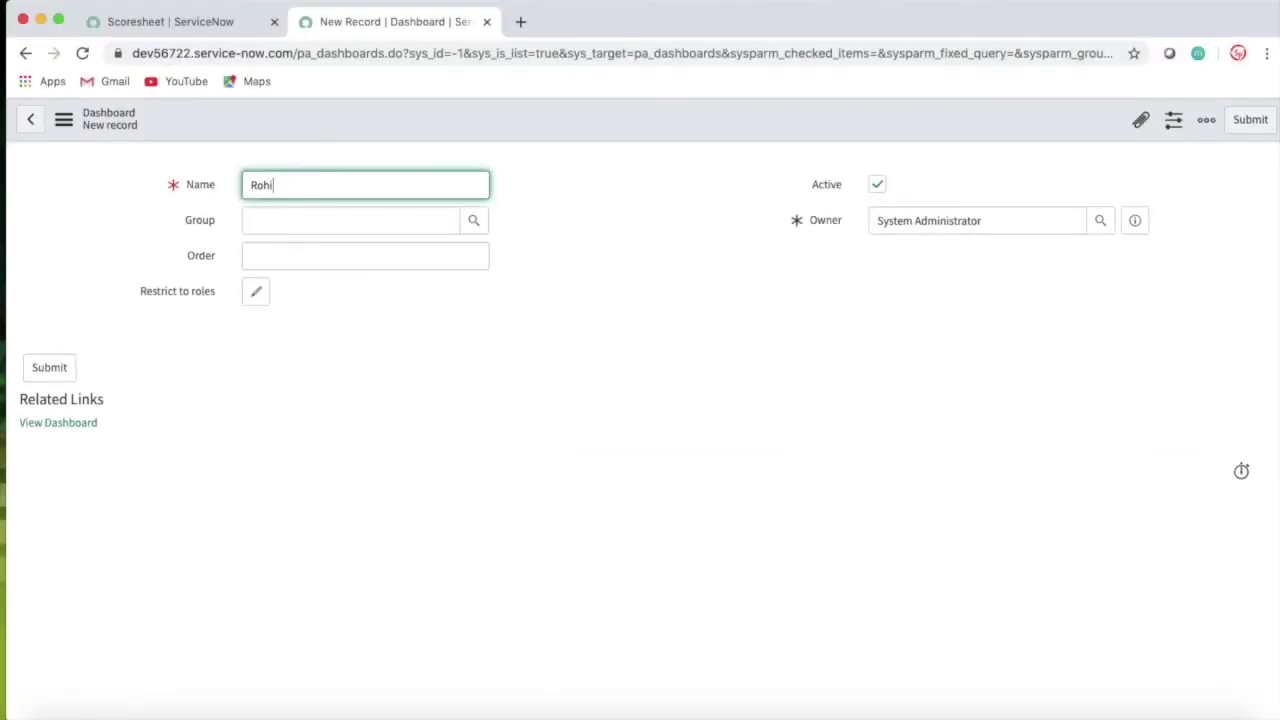
{"action": "type", "text": "t Dashboard"}
{"action": "left_click", "coordinate": [558, 180]}
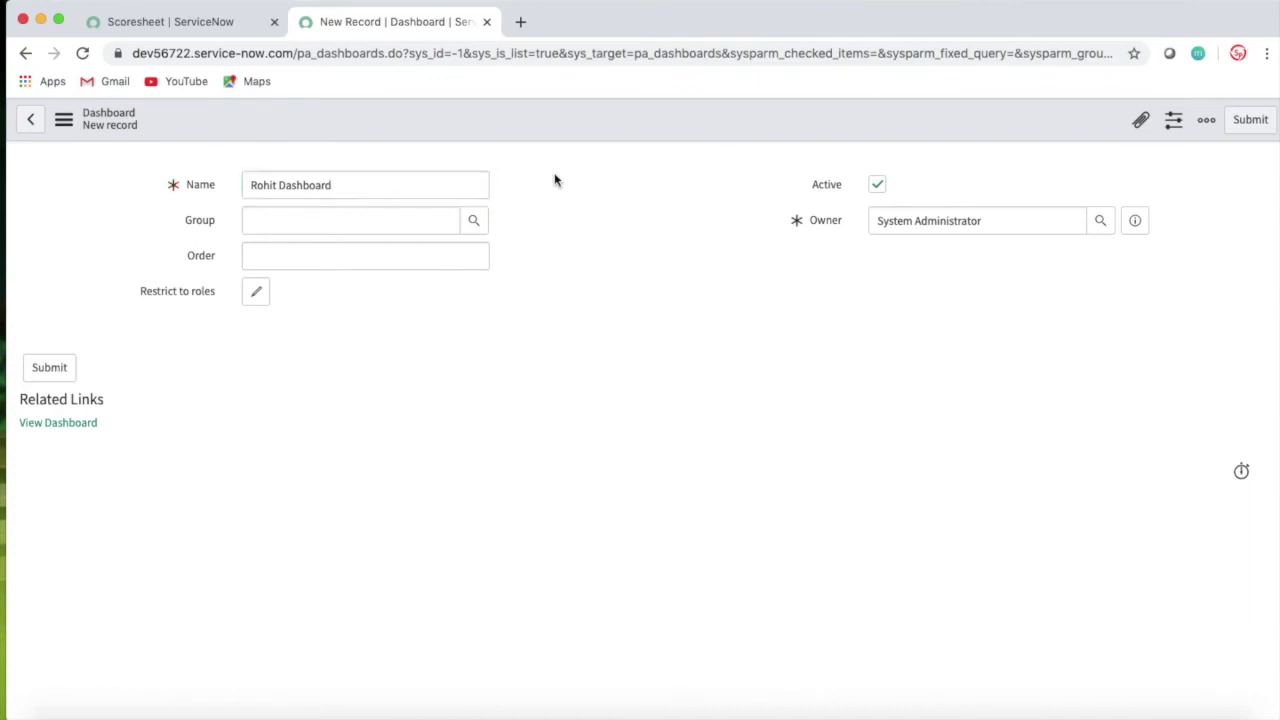
{"action": "right_click", "coordinate": [640, 117]}
{"action": "left_click", "coordinate": [660, 120]}
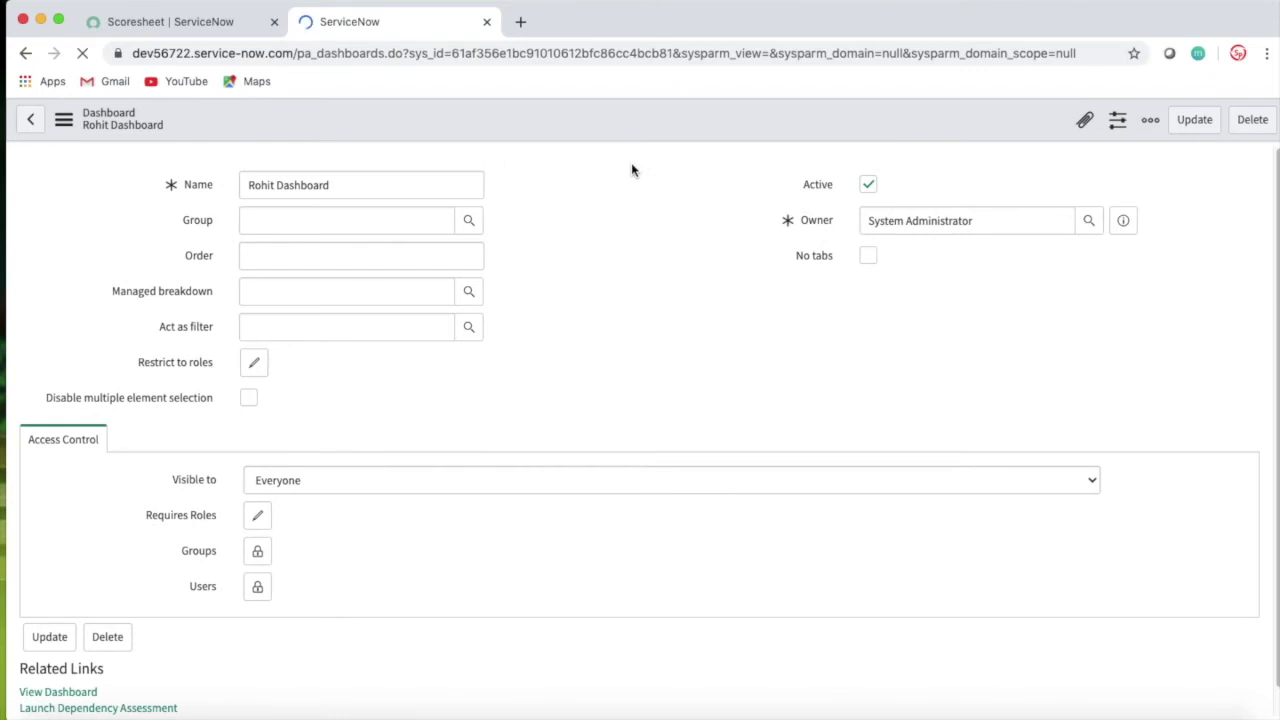
Open the new dashboard for viewing and return from the scoresheet to the incident.active.new indicator record in the other browser tab.
{"action": "left_click", "coordinate": [64, 694]}
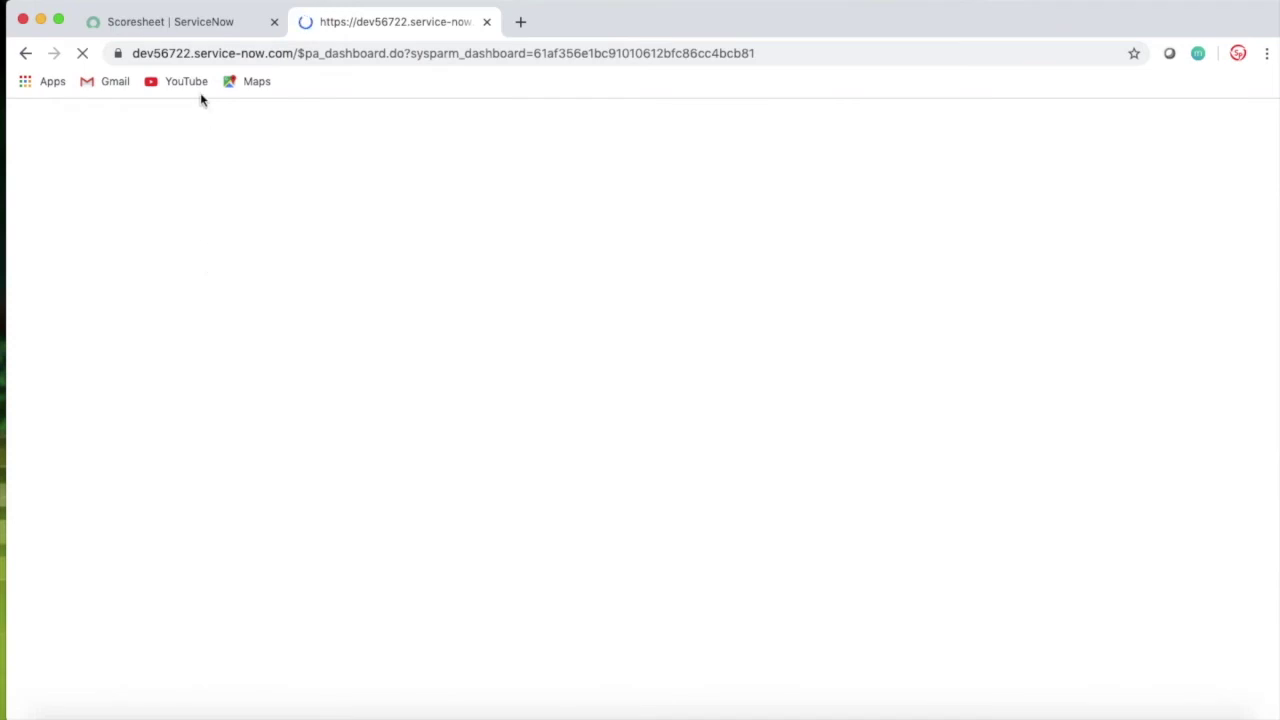
{"action": "left_click", "coordinate": [207, 32]}
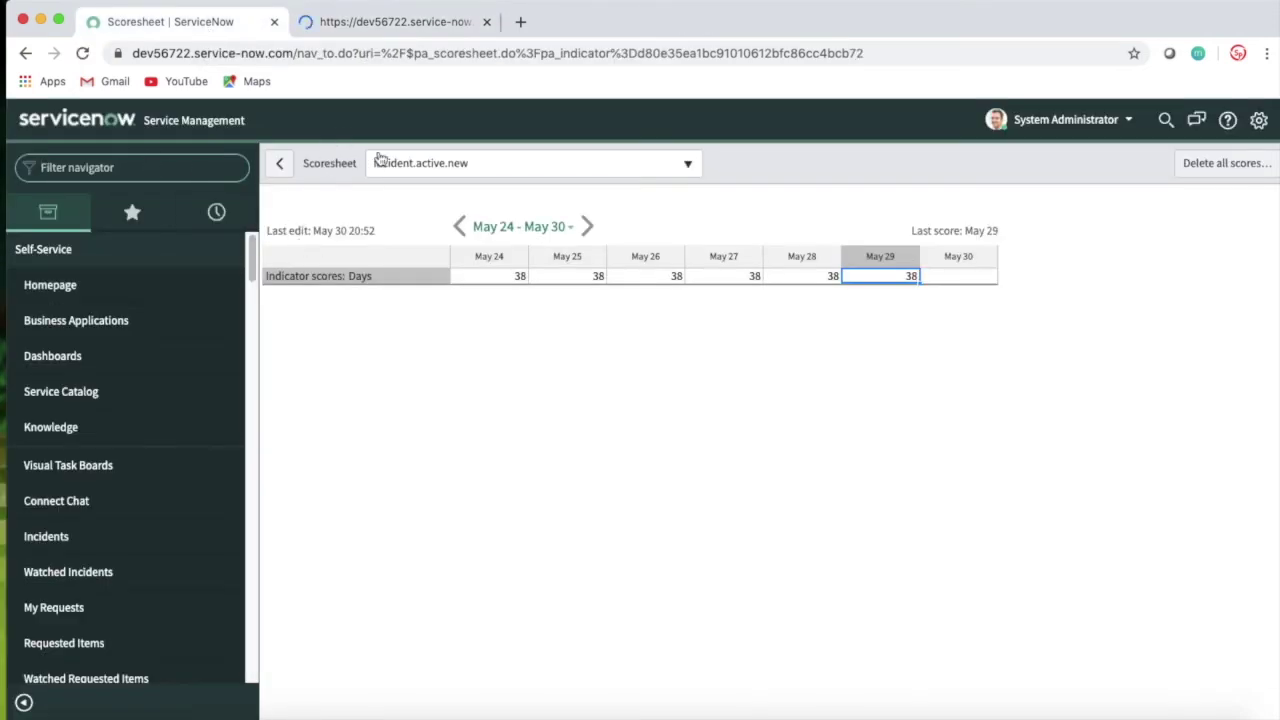
{"action": "left_click", "coordinate": [287, 170]}
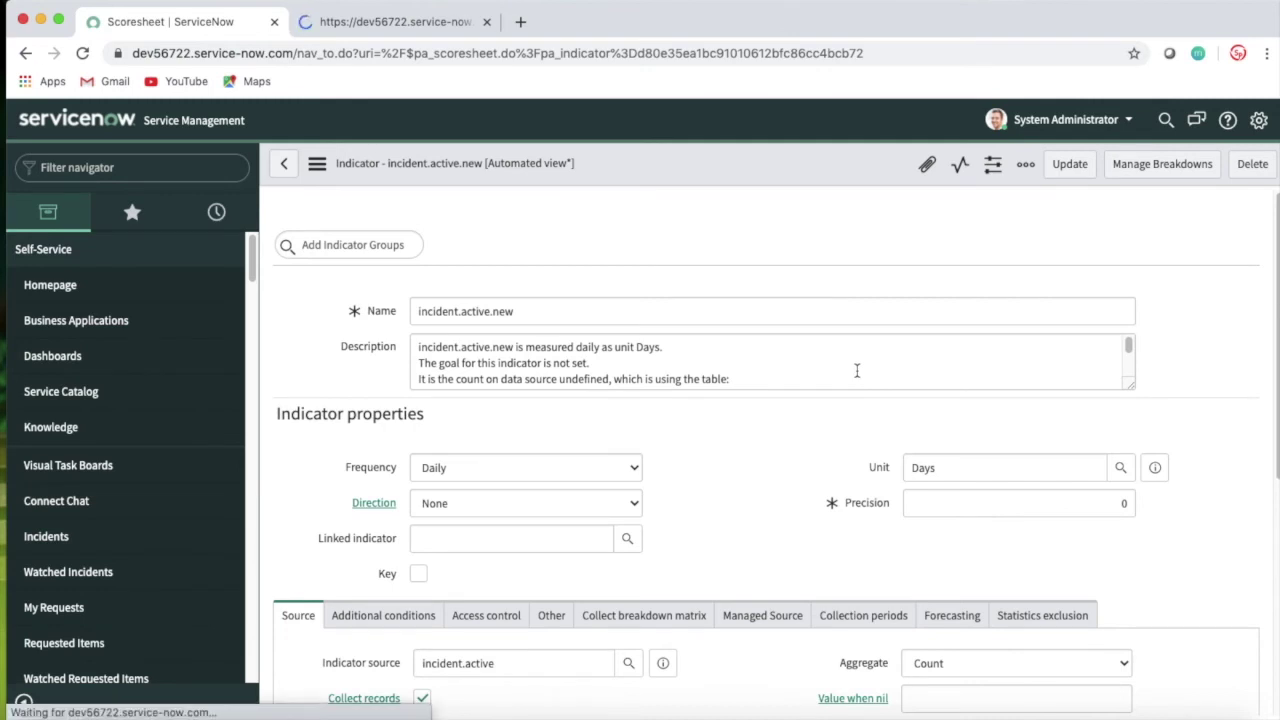
Filter the application navigator for performance from the incident.active.new indicator record.
{"action": "left_click", "coordinate": [418, 33]}
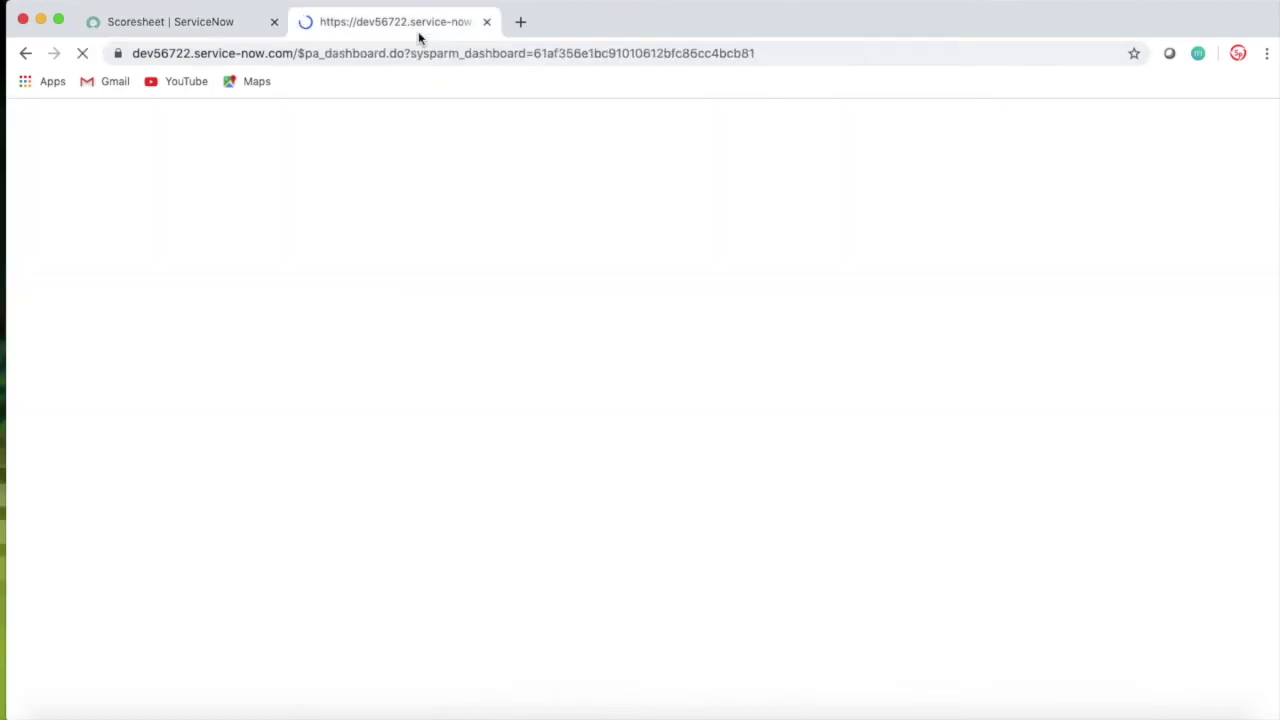
{"action": "left_click", "coordinate": [255, 28]}
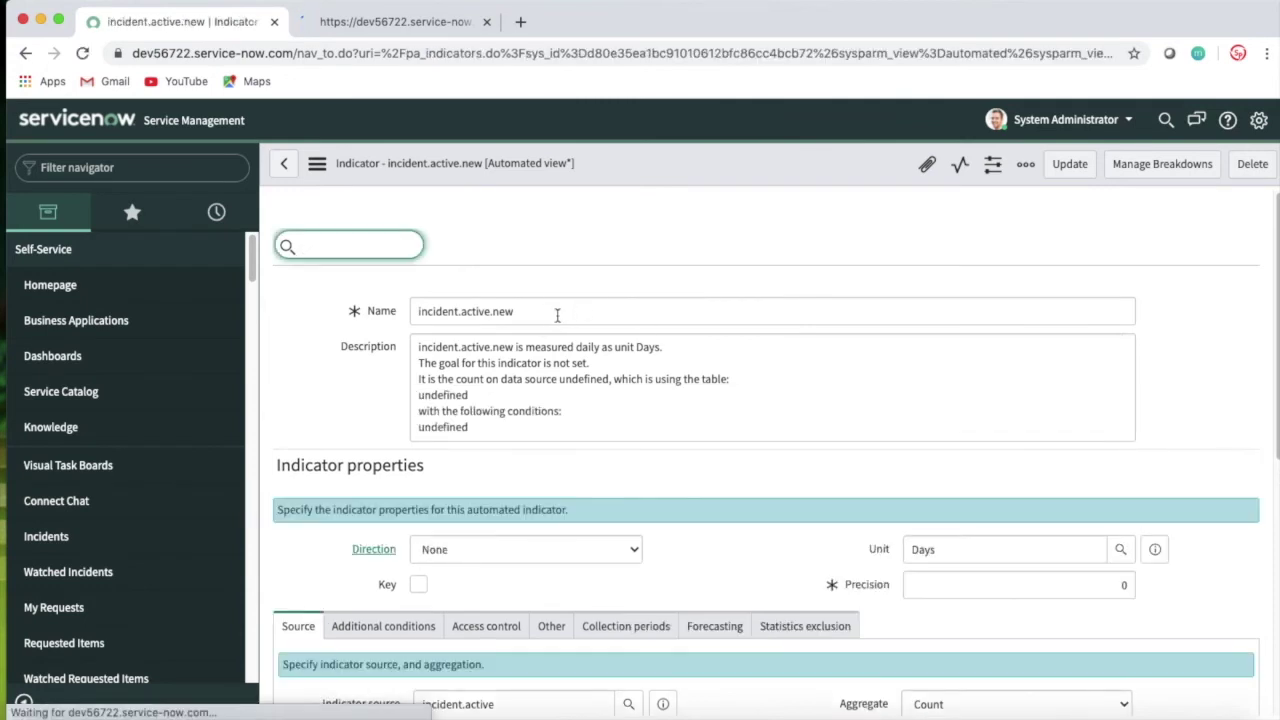
{"action": "left_click", "coordinate": [97, 170]}
{"action": "type", "text": "perfo"}
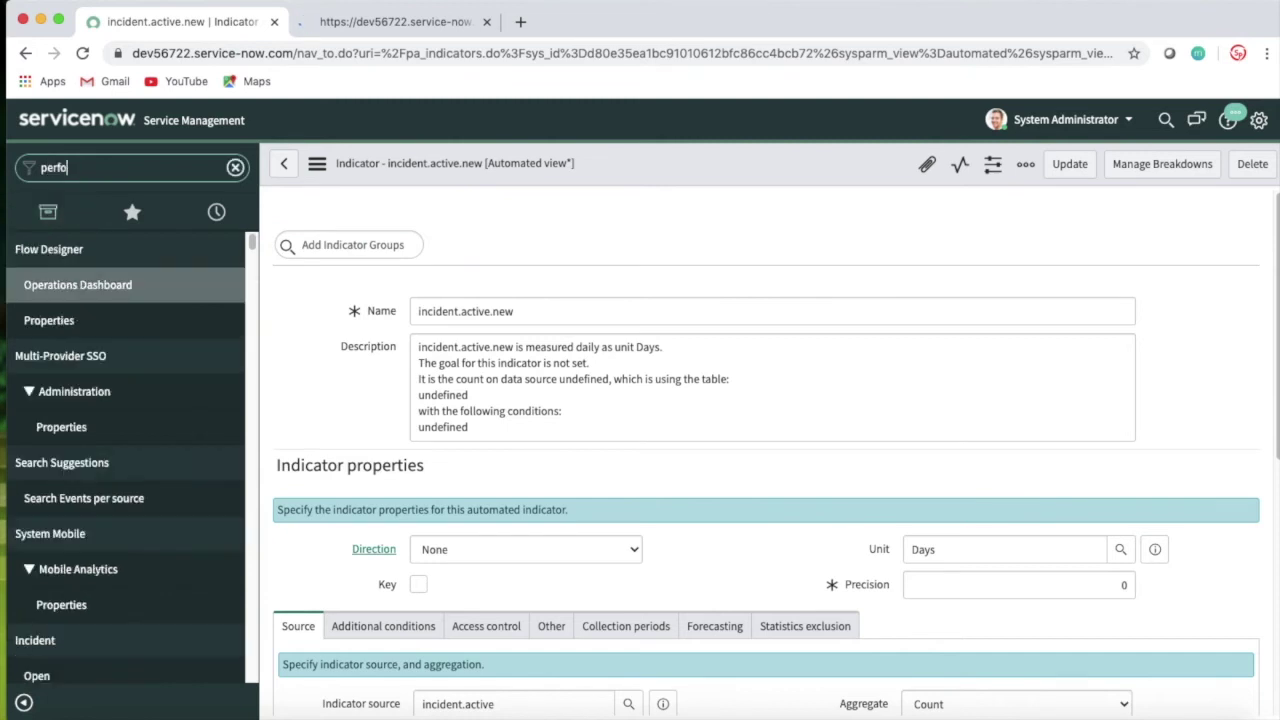
{"action": "type", "text": "rmance"}
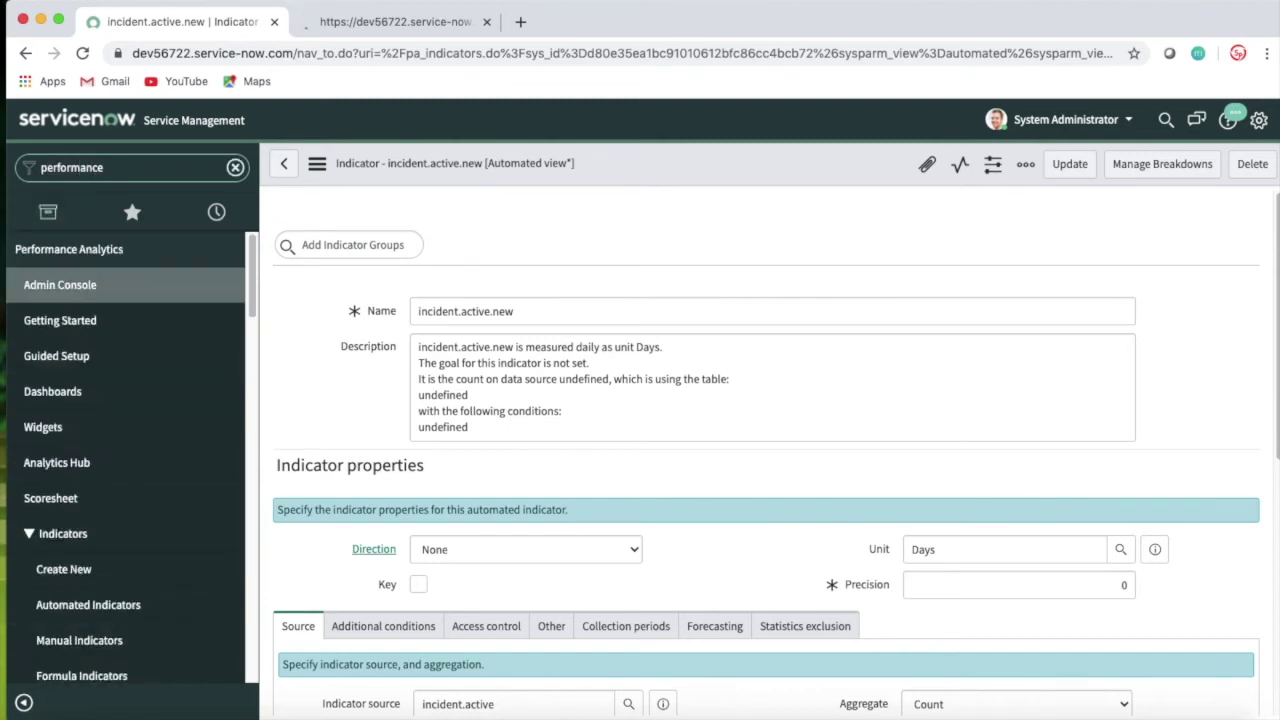
{"action": "scroll", "coordinate": [1275, 410], "scroll_direction": "down", "scroll_amount": 3}
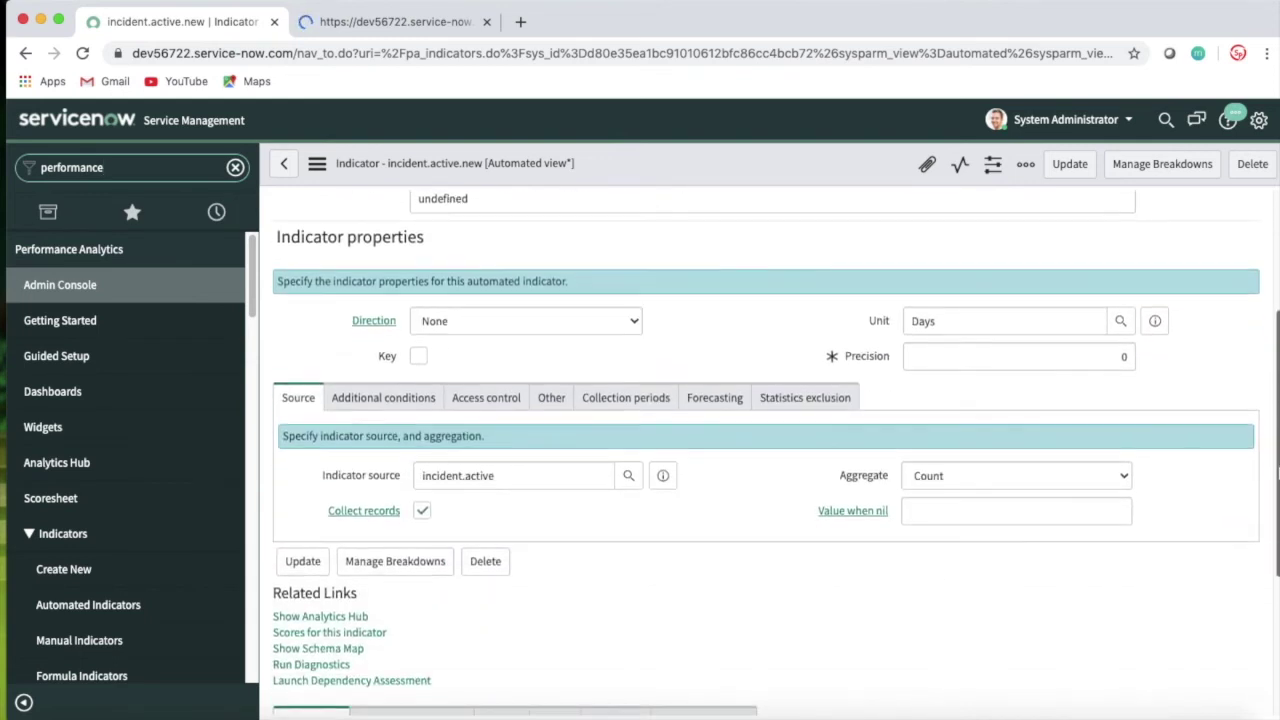
{"action": "left_click", "coordinate": [1060, 483]}
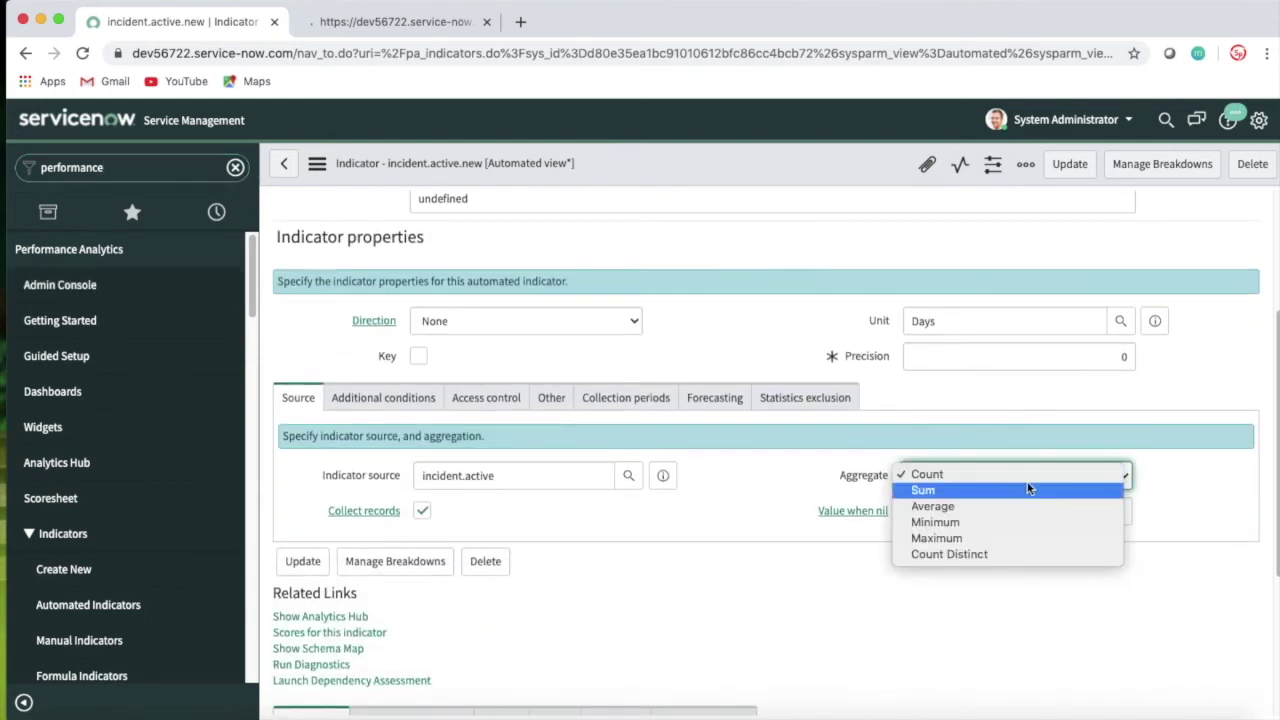
{"action": "left_click", "coordinate": [1218, 502]}
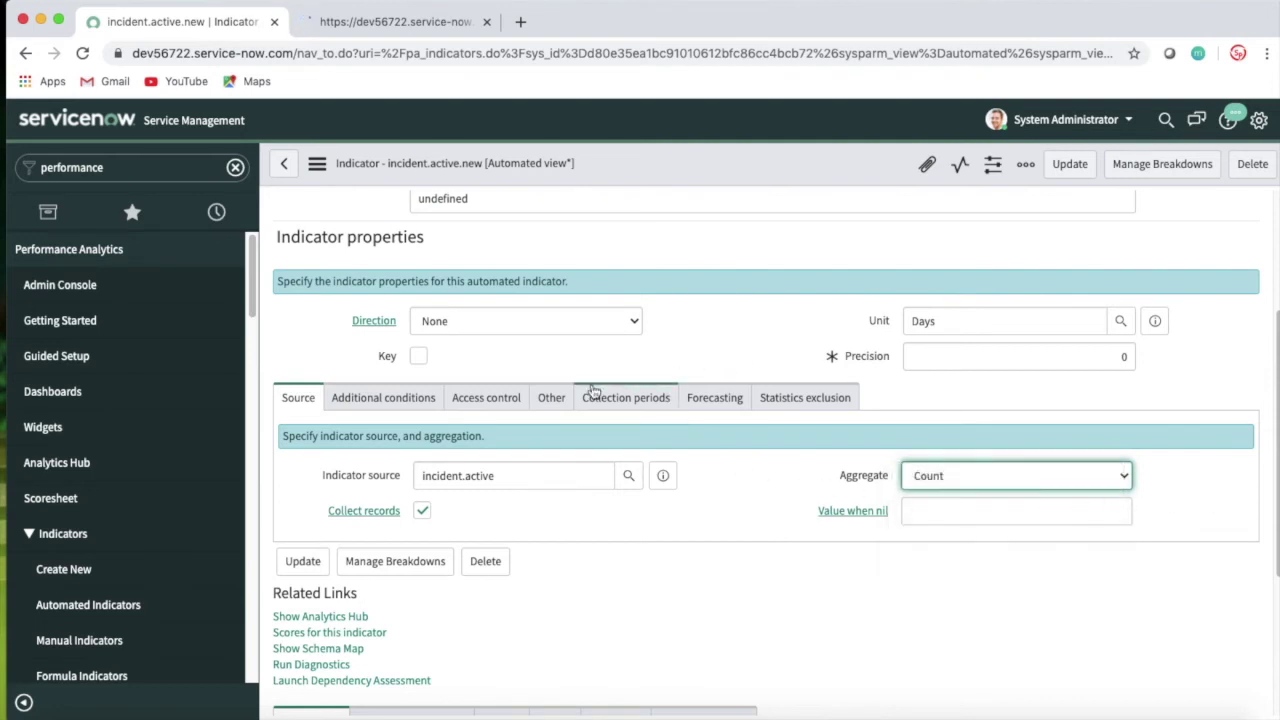
{"action": "left_click", "coordinate": [415, 24]}
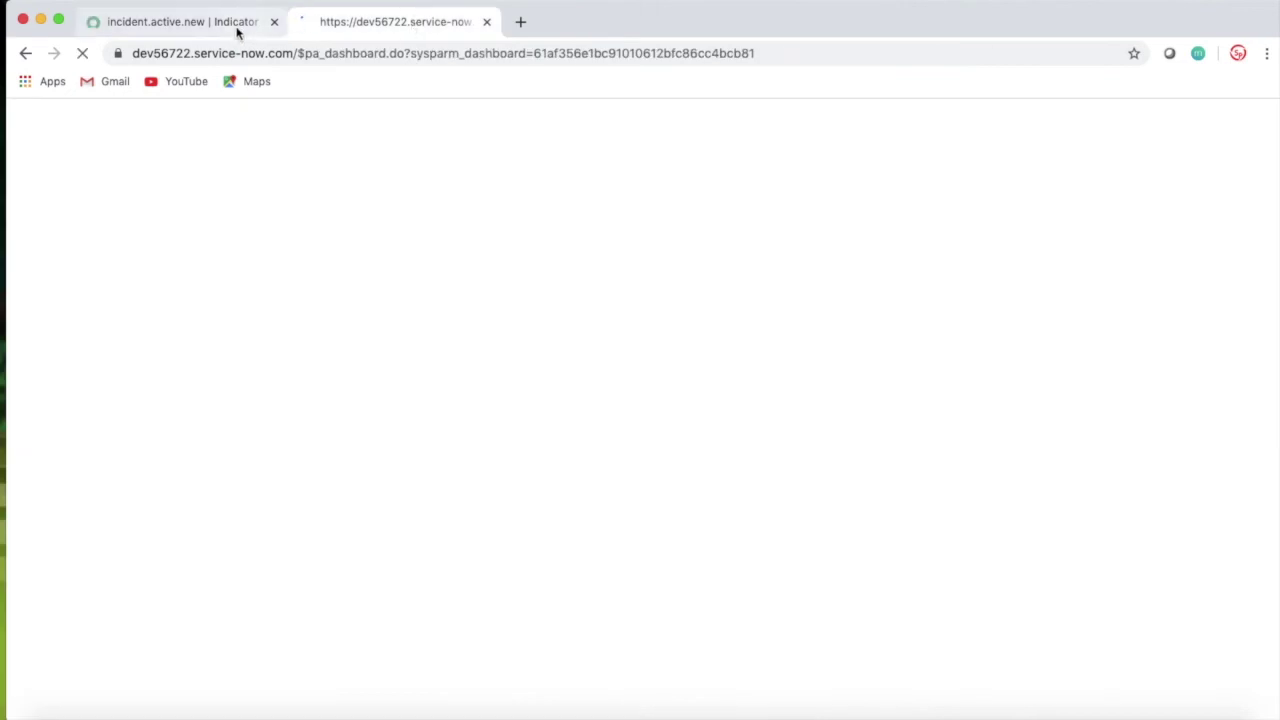
{"action": "left_click", "coordinate": [240, 25]}
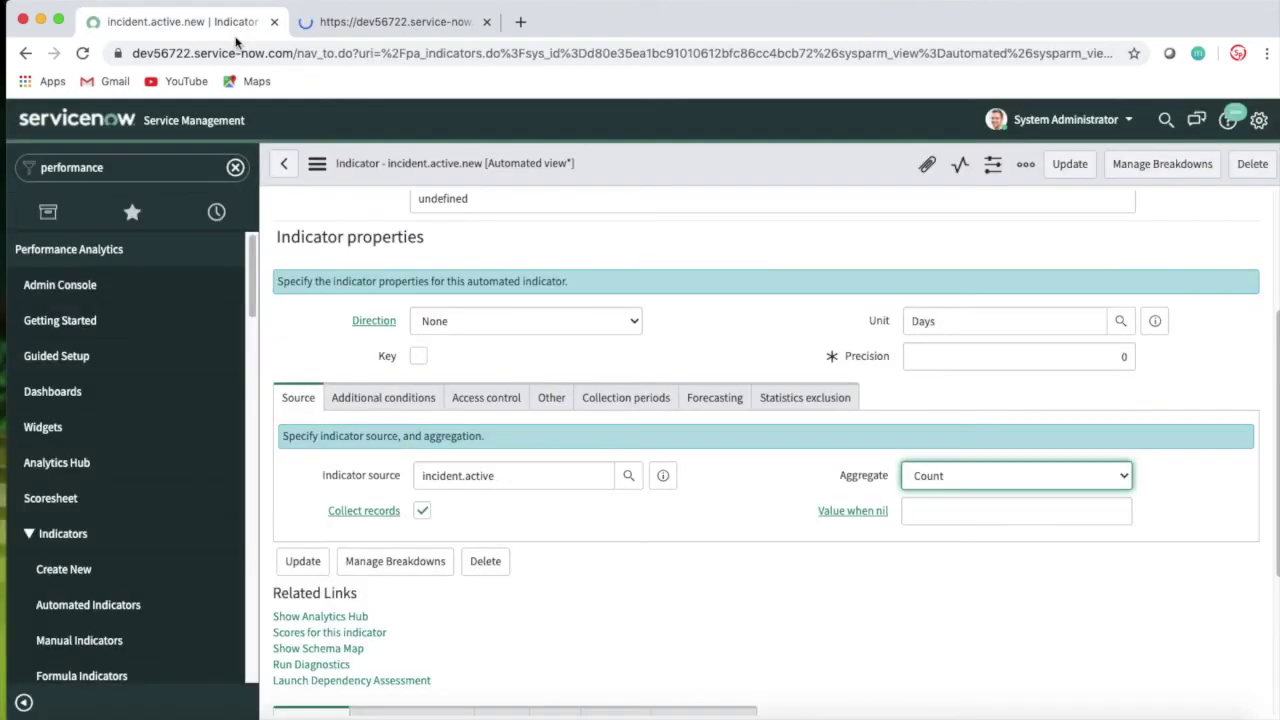
Open the Performance Analytics Widgets list in a separate browser tab and start a new widget record.
{"action": "left_click", "coordinate": [80, 436], "text": "super"}
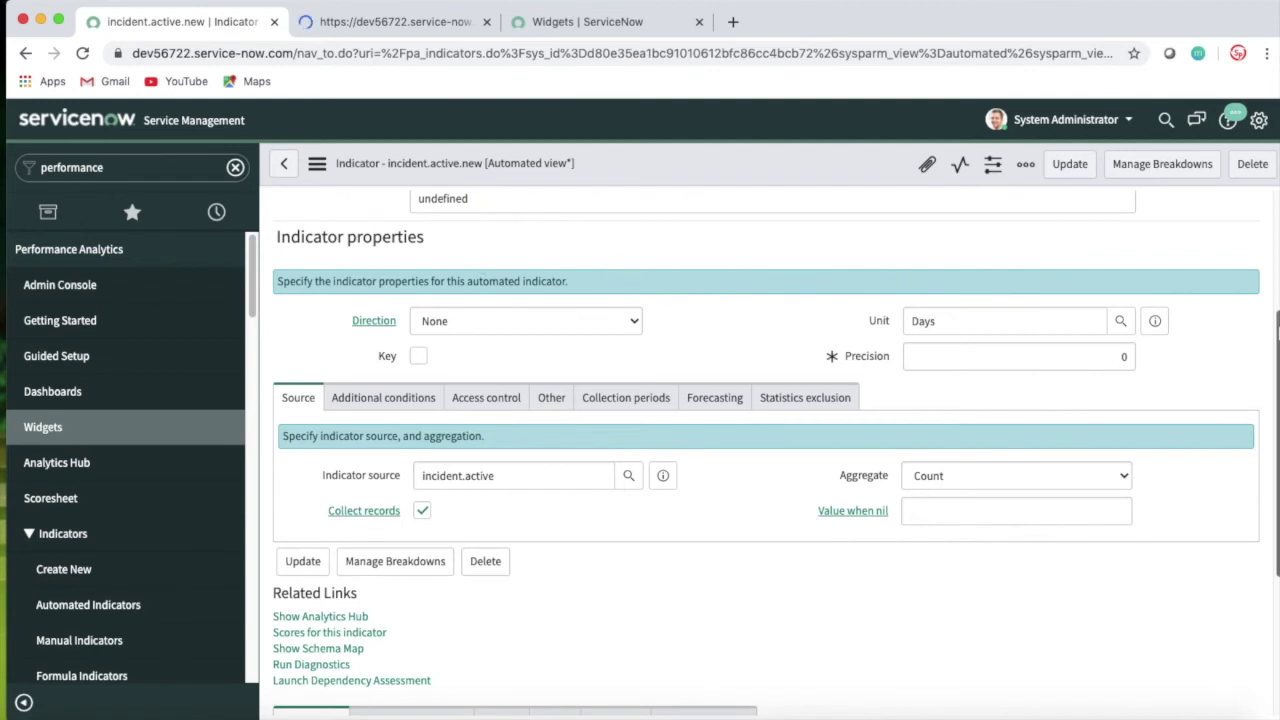
{"action": "scroll", "coordinate": [1060, 272], "scroll_direction": "up", "scroll_amount": 3}
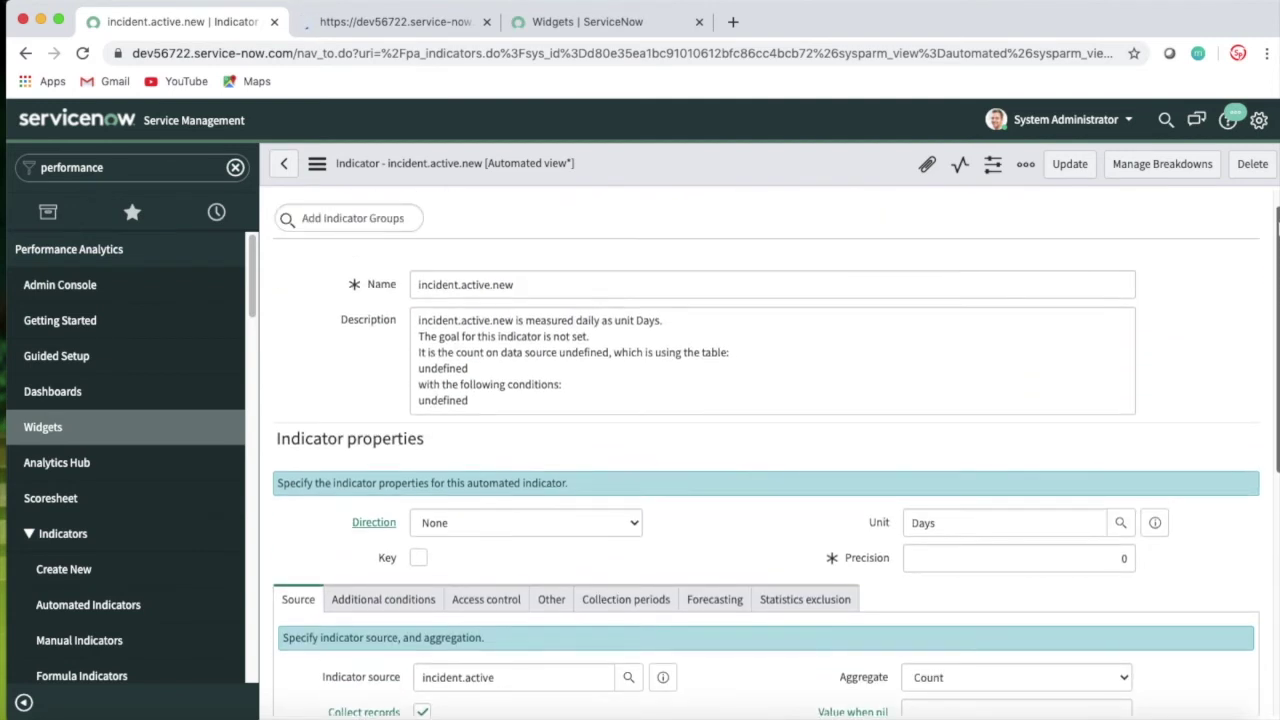
{"action": "left_click", "coordinate": [455, 28]}
{"action": "left_click", "coordinate": [526, 29]}
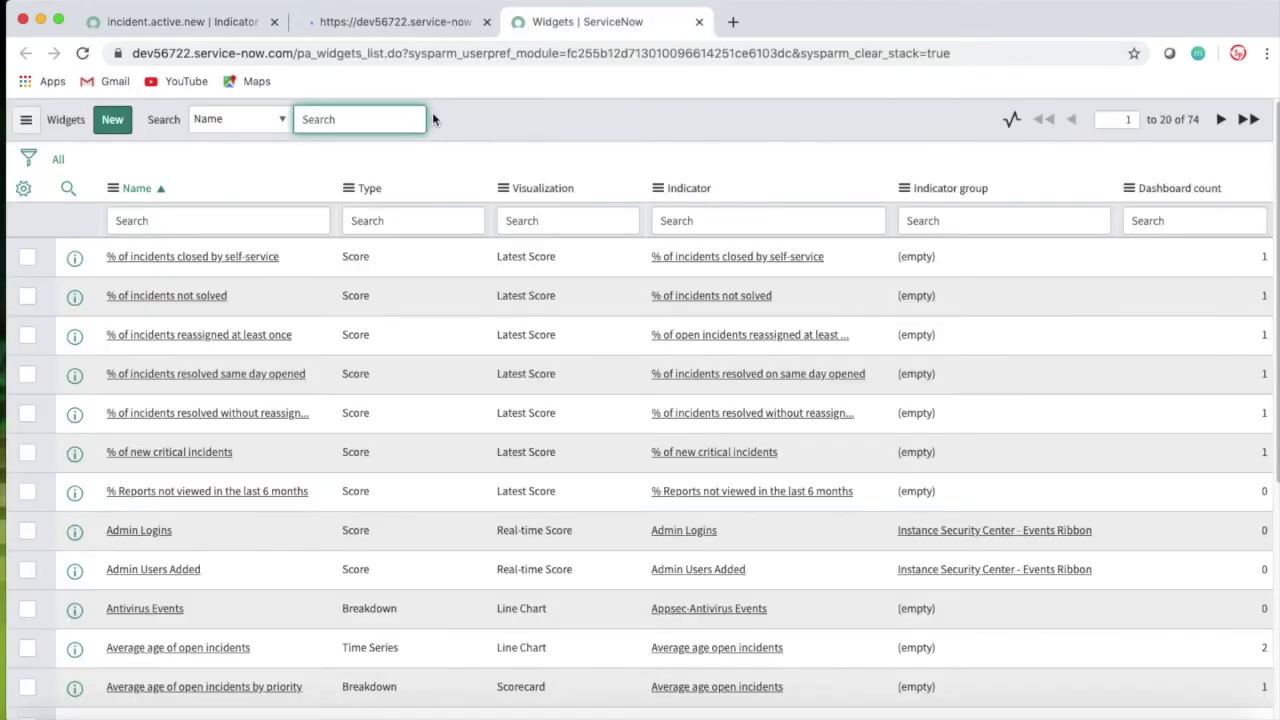
{"action": "left_click", "coordinate": [116, 122]}
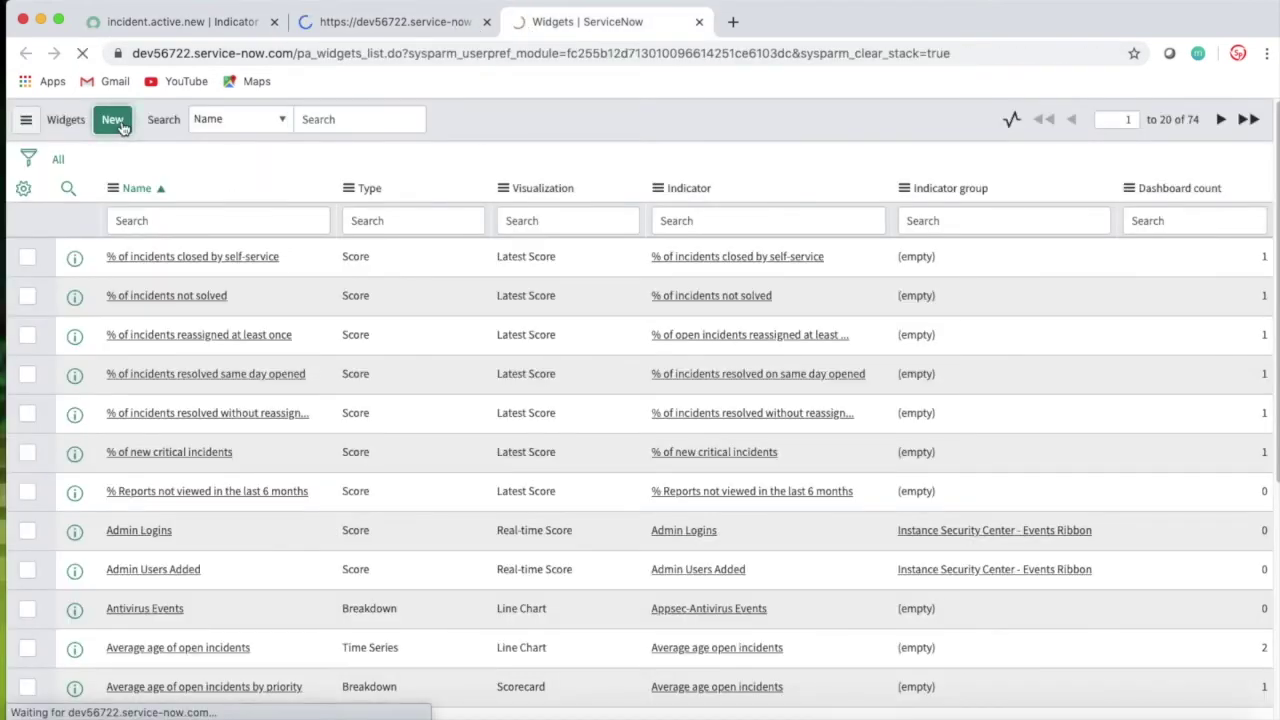
Copy the name incident.active.new from the indicator record and enter it as the new widget's name.
{"action": "left_click", "coordinate": [182, 22]}
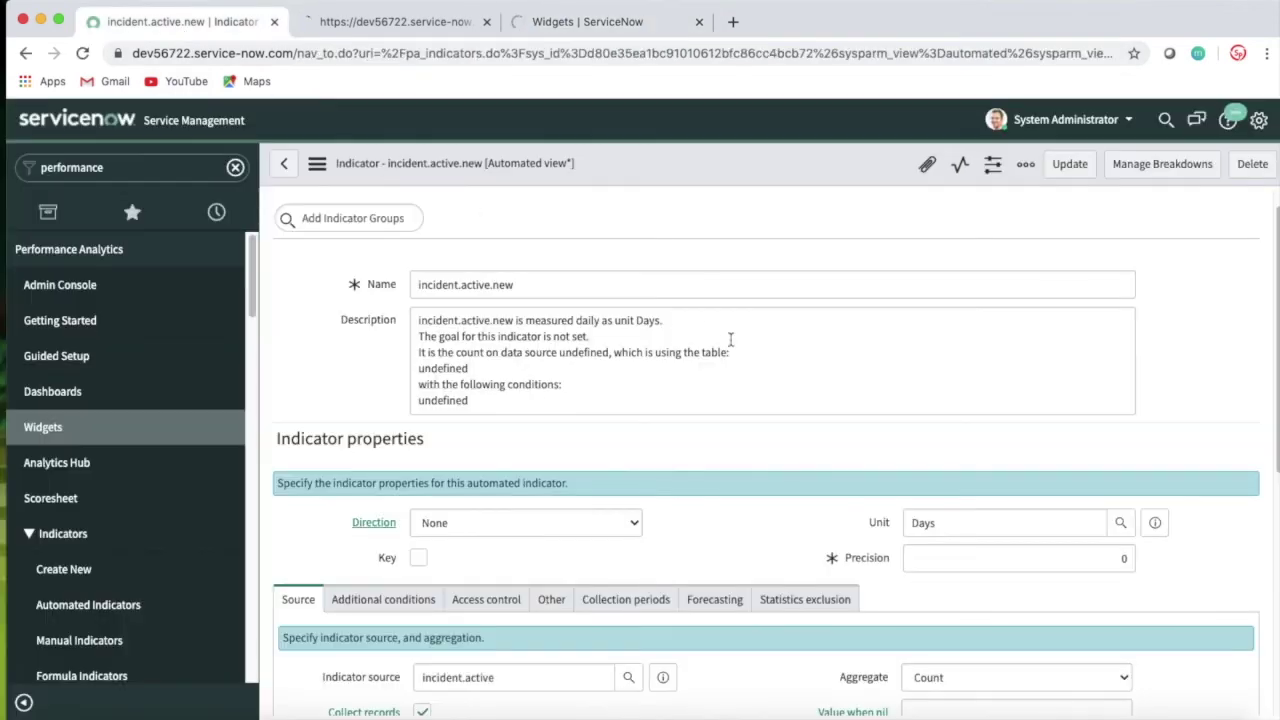
{"action": "left_click_drag", "start_coordinate": [584, 292], "coordinate": [315, 290]}
{"action": "key", "text": "super+c"}
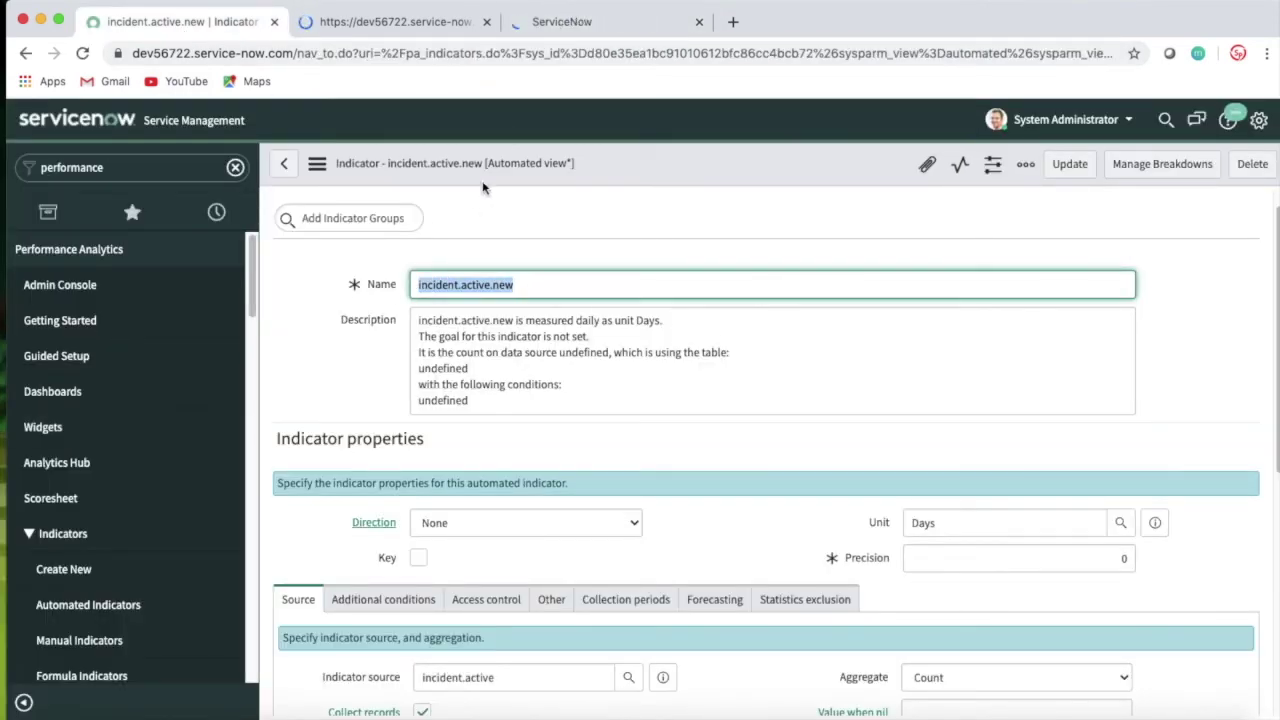
{"action": "left_click", "coordinate": [553, 25]}
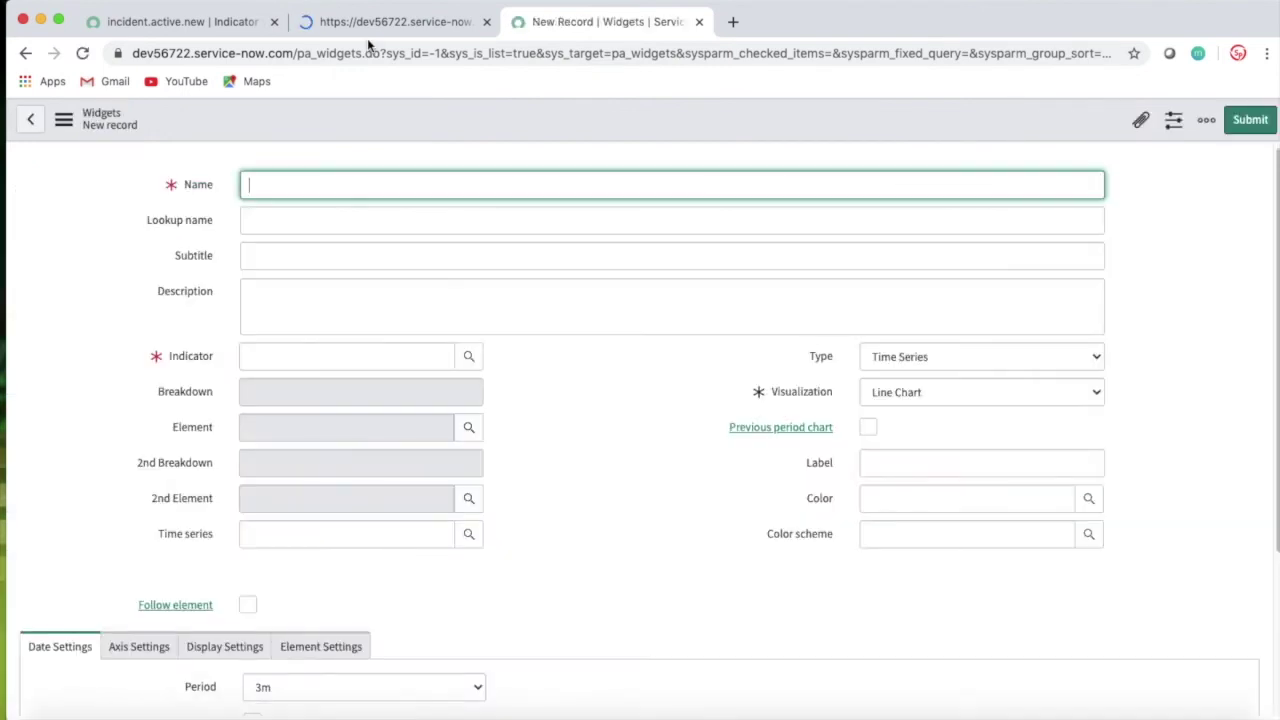
{"action": "key", "text": "super+v"}
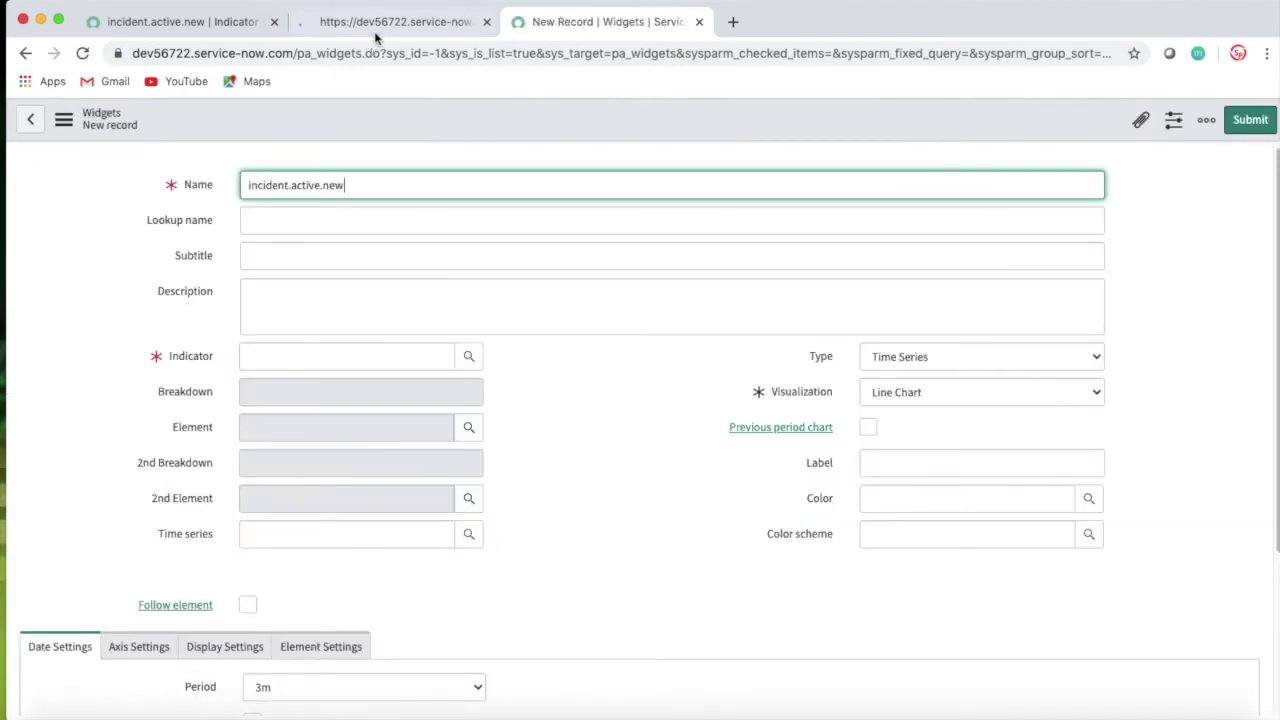
{"action": "left_click", "coordinate": [640, 374]}
Choose Time Series as the widget's type and Line Chart as its visualization.
{"action": "left_click", "coordinate": [938, 358]}
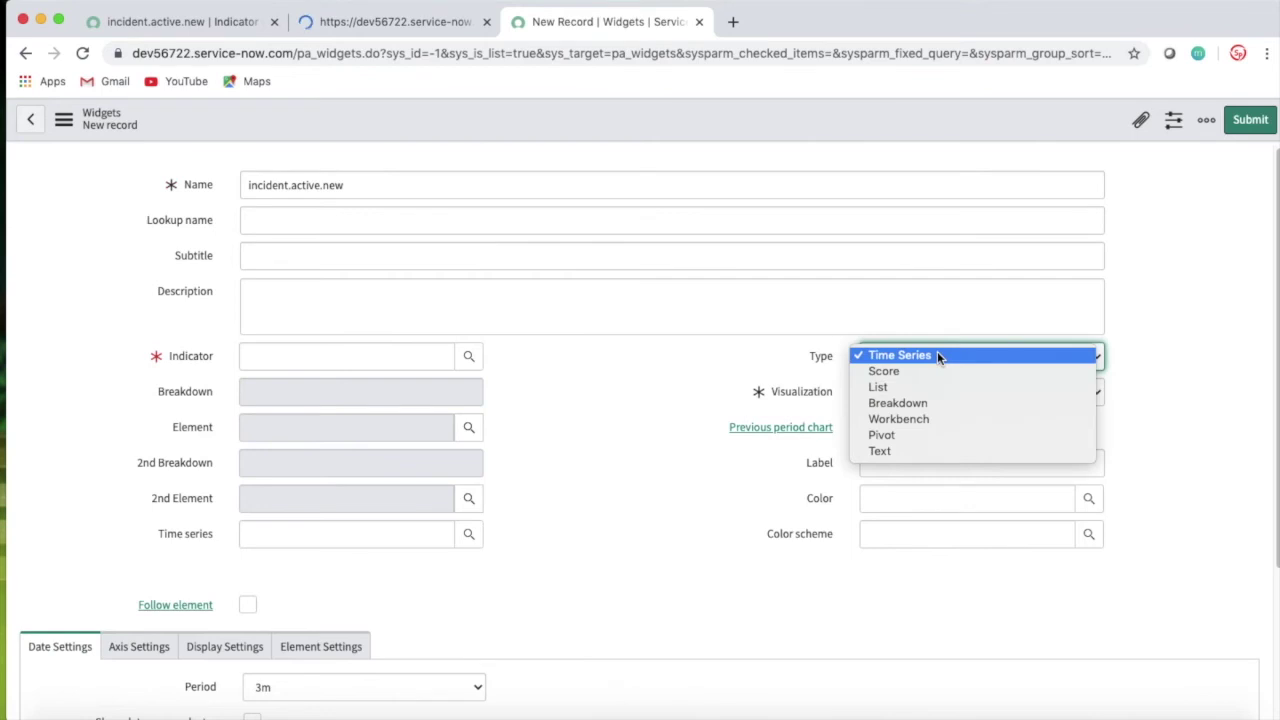
{"action": "left_click", "coordinate": [937, 355]}
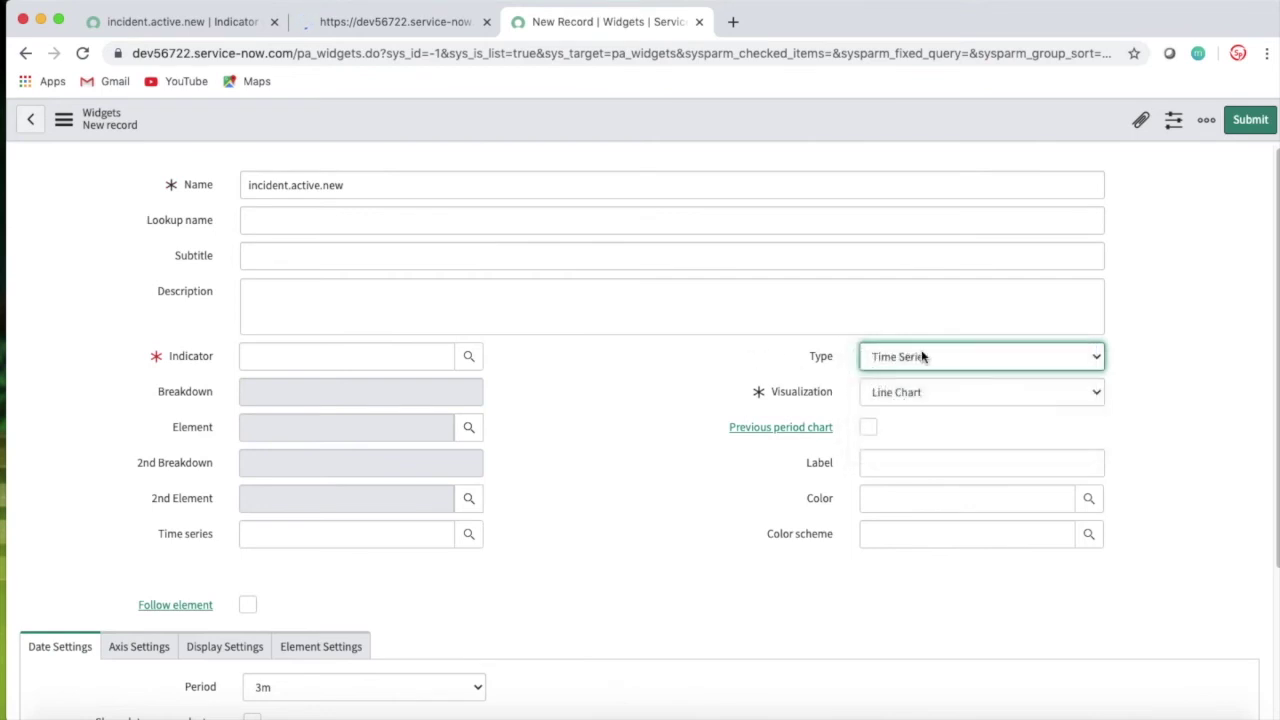
{"action": "left_click", "coordinate": [933, 357]}
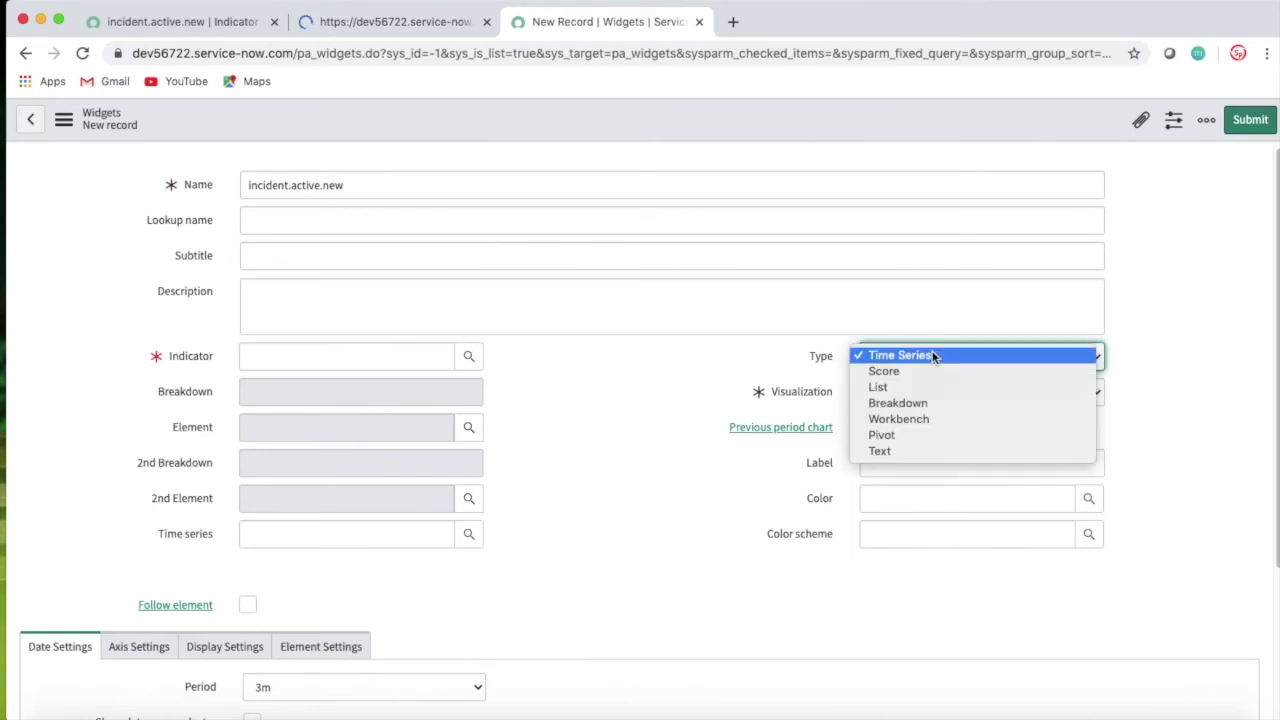
{"action": "left_click", "coordinate": [686, 369]}
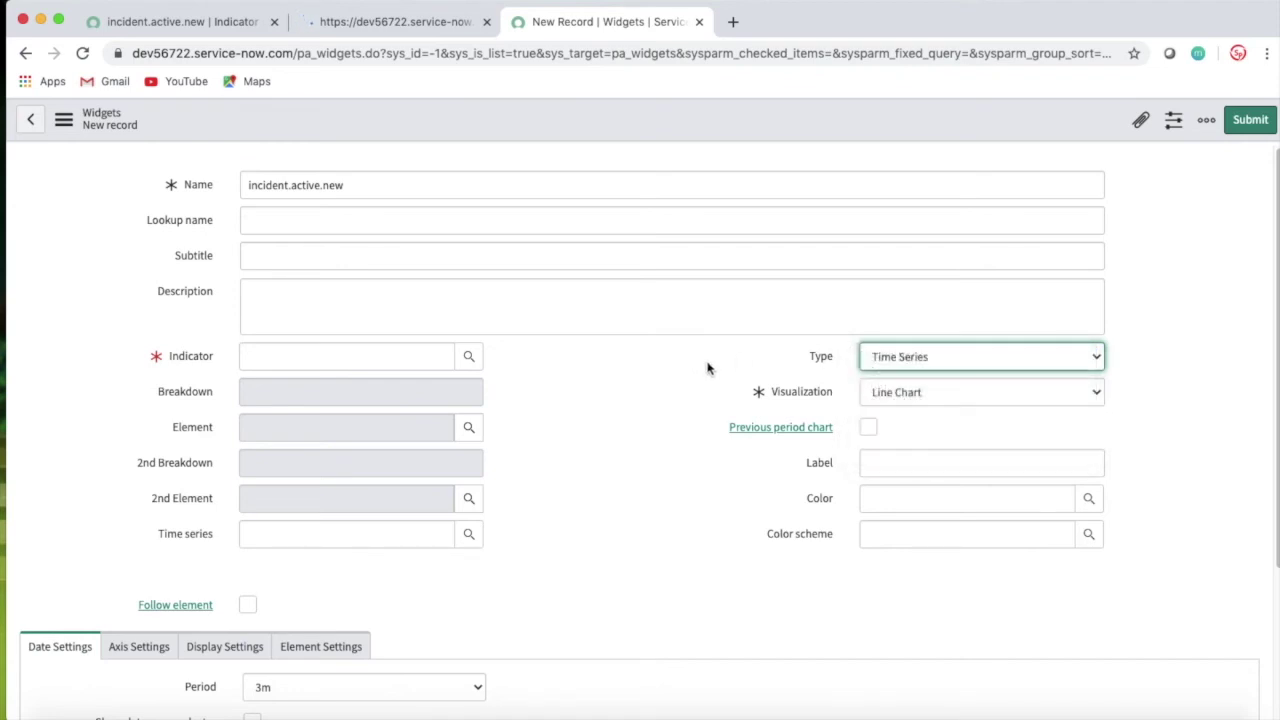
{"action": "left_click", "coordinate": [893, 366]}
{"action": "left_click", "coordinate": [630, 385]}
{"action": "left_click", "coordinate": [886, 393]}
Set the widget's indicator to incident.active.new and save the widget without leaving its record.
{"action": "left_click", "coordinate": [371, 360]}
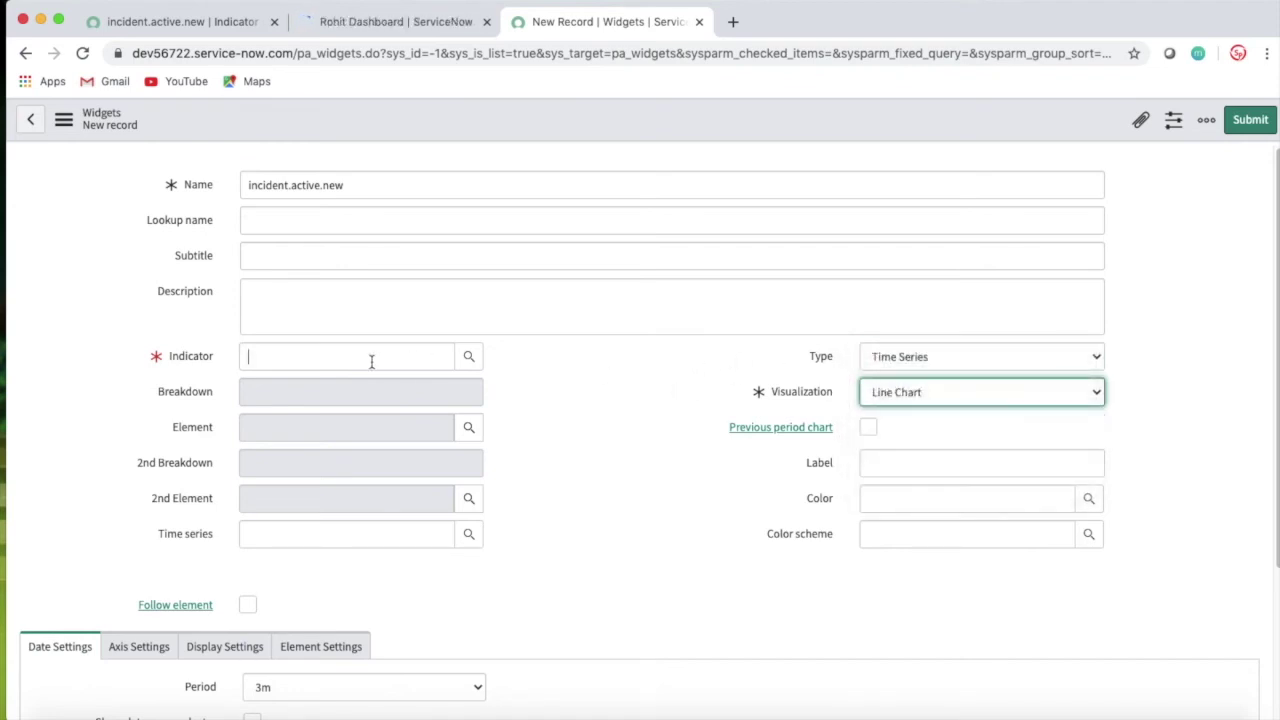
{"action": "key", "text": "super+v"}
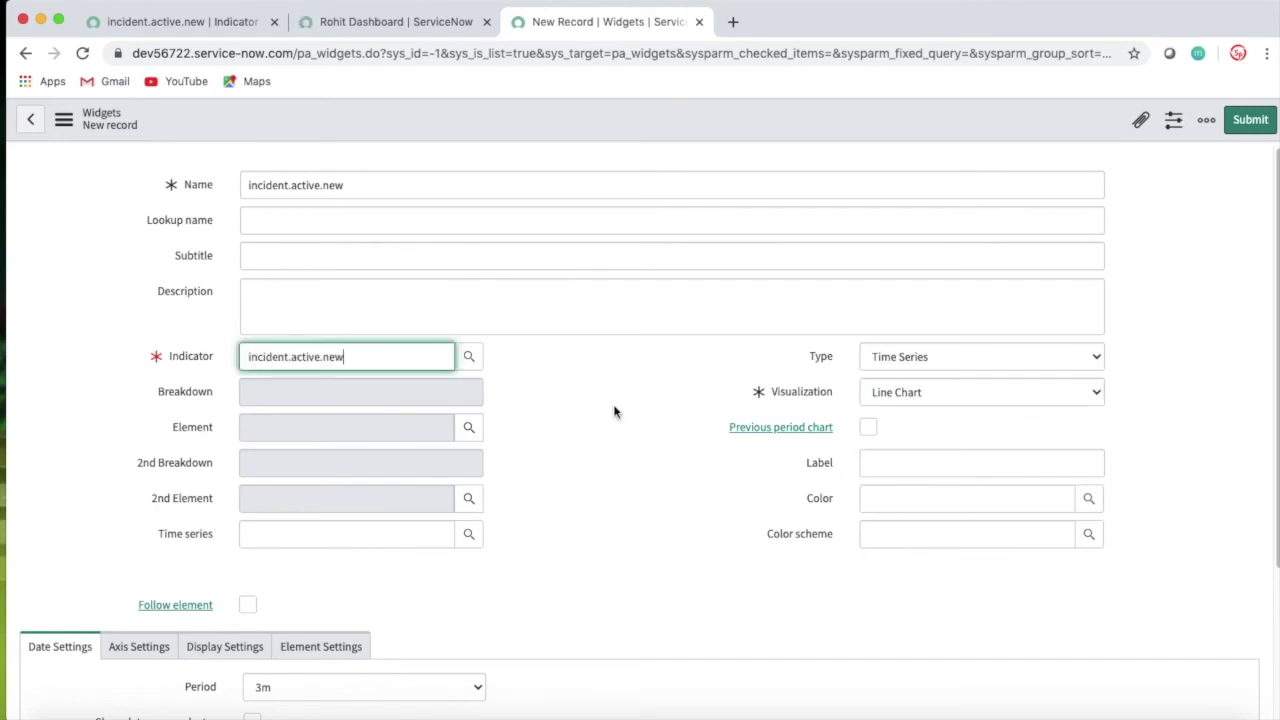
{"action": "left_click", "coordinate": [614, 411]}
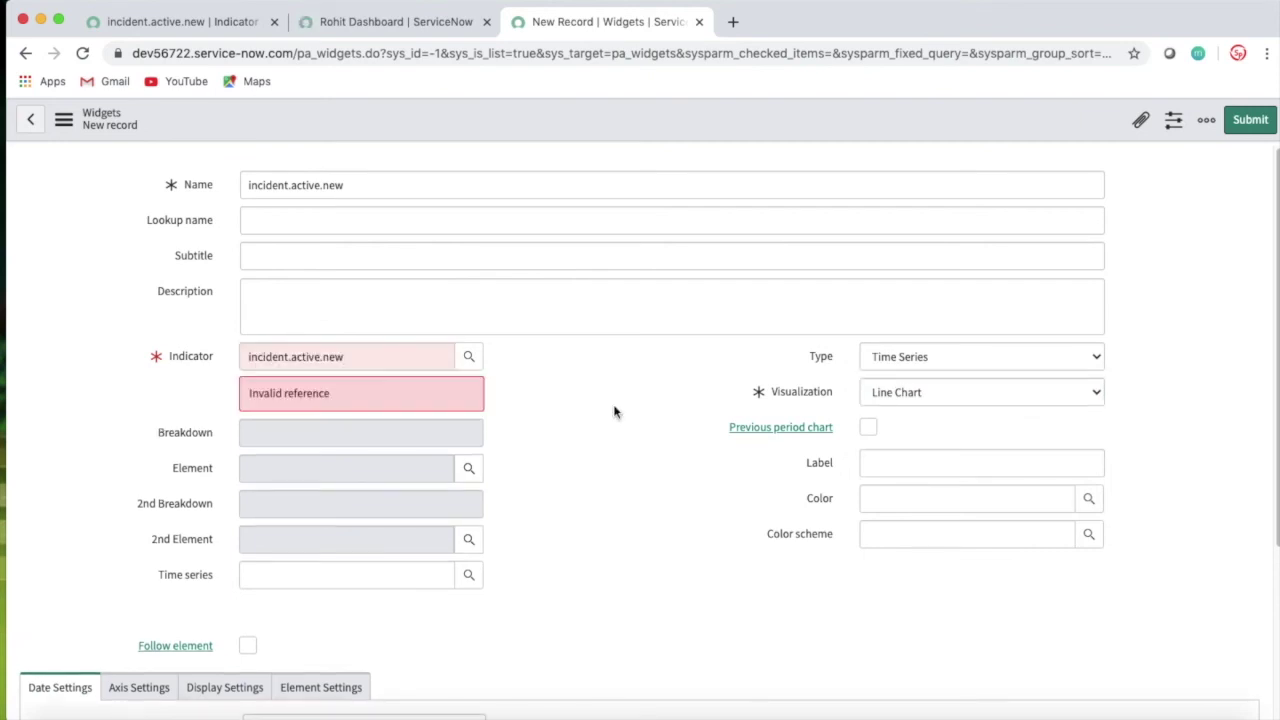
{"action": "left_click", "coordinate": [347, 364]}
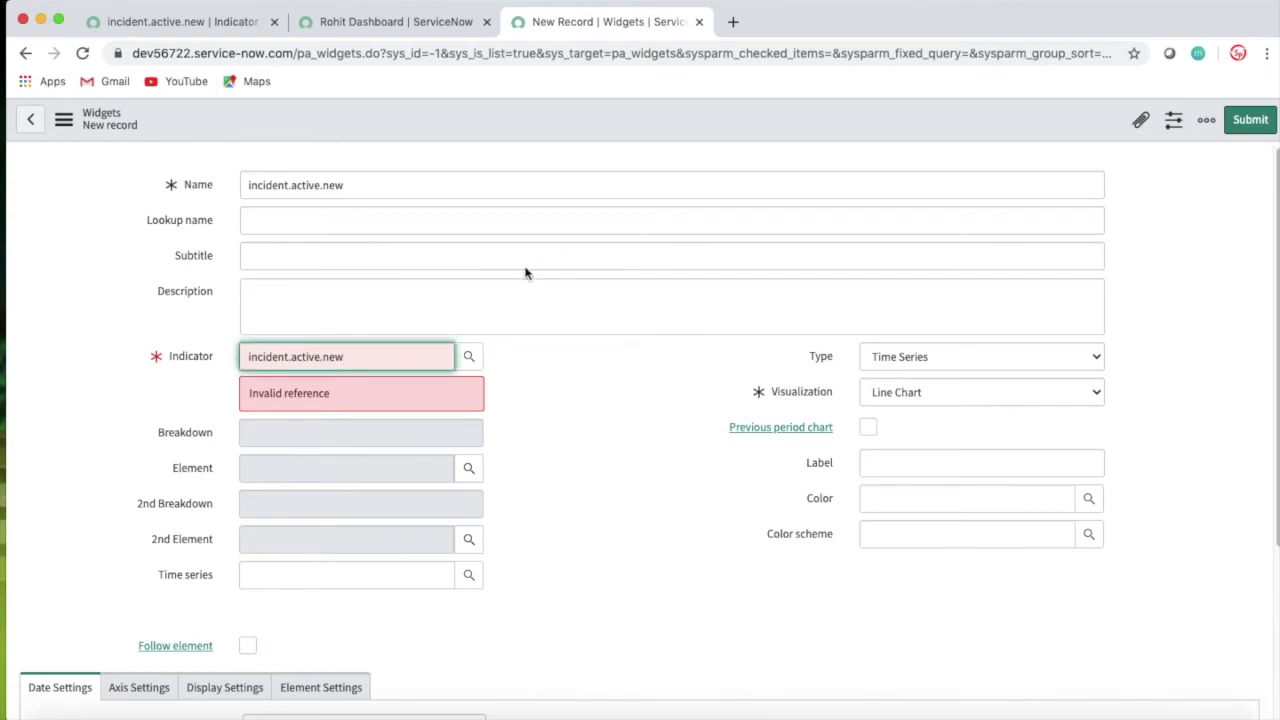
{"action": "left_click", "coordinate": [192, 30]}
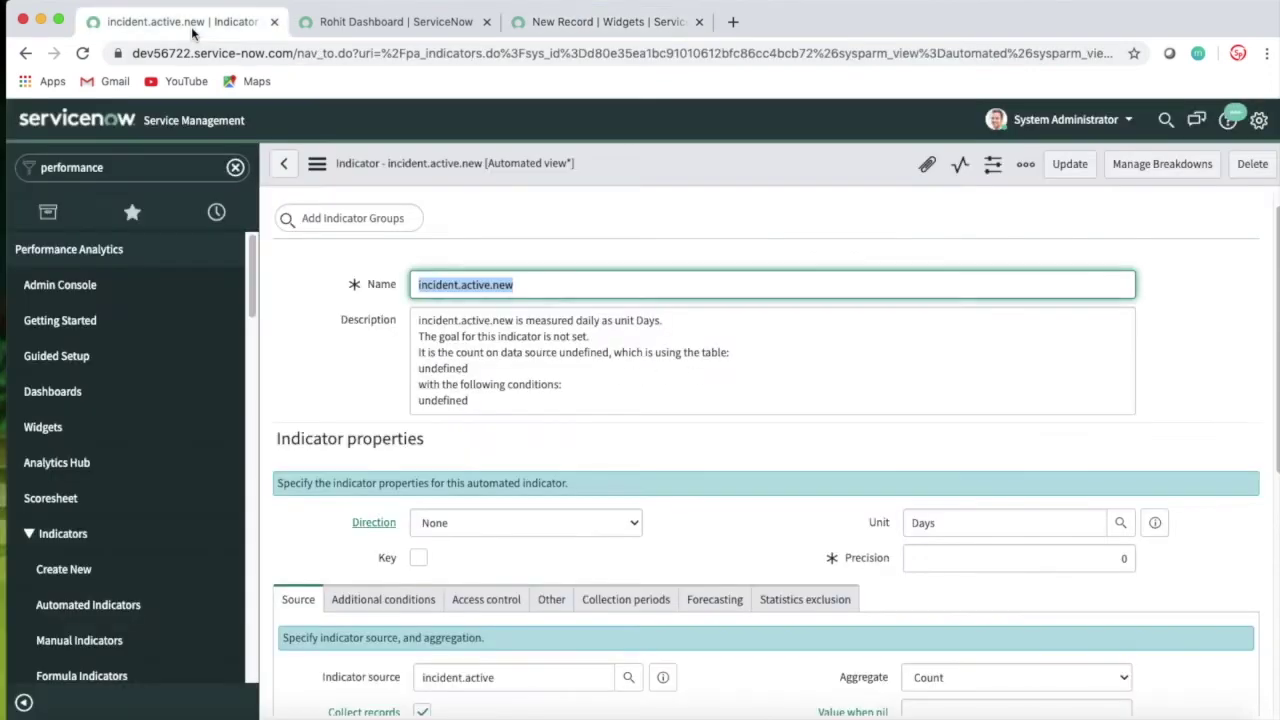
{"action": "left_click", "coordinate": [587, 35]}
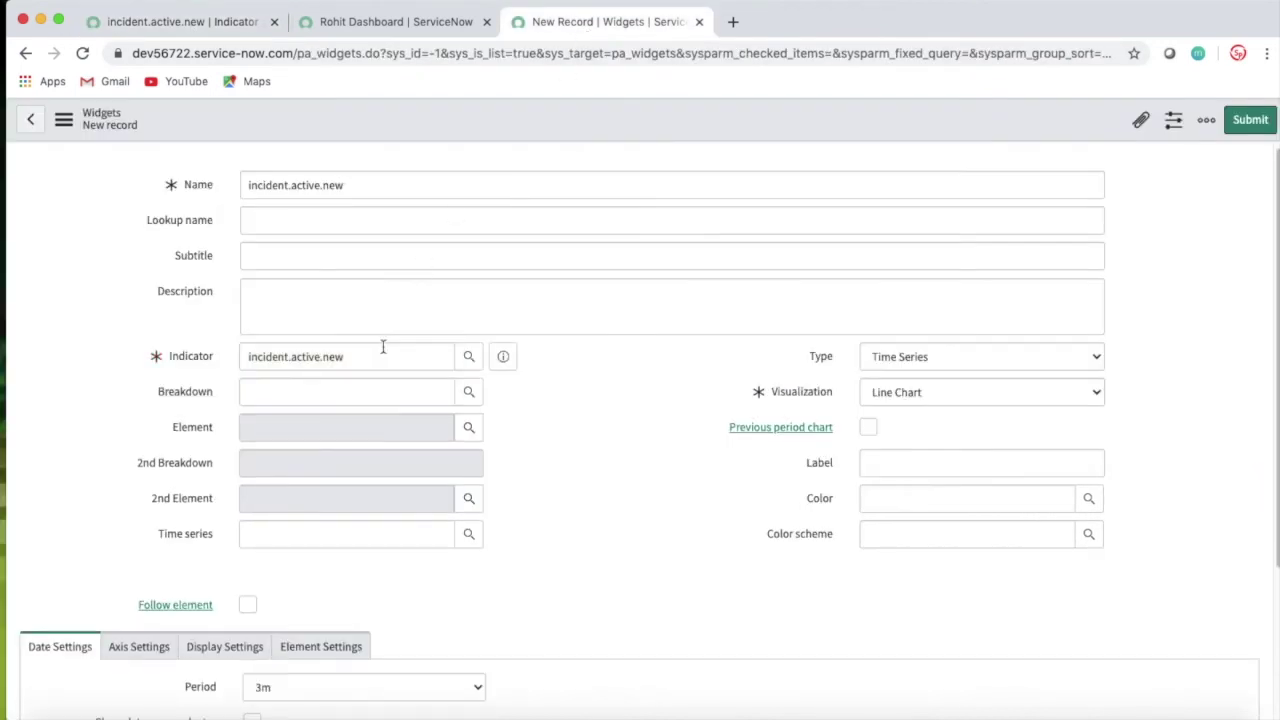
{"action": "right_click", "coordinate": [502, 124]}
{"action": "left_click", "coordinate": [512, 132]}
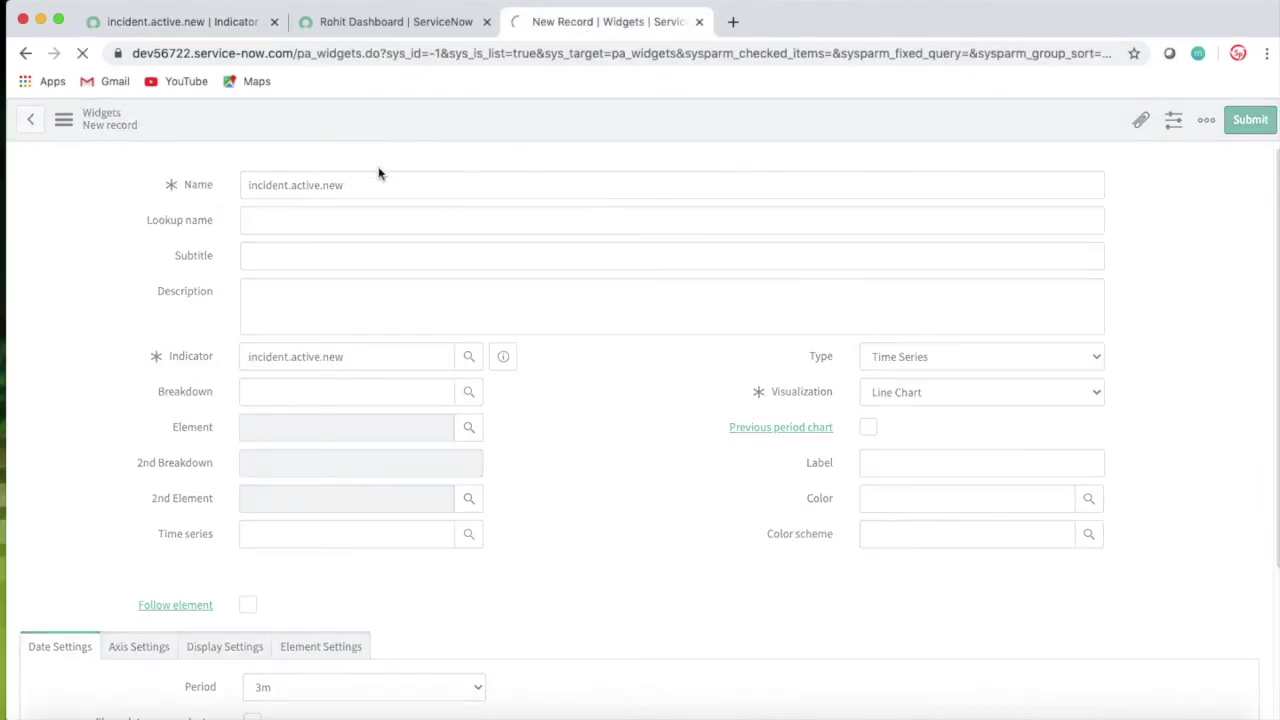
Copy the widget's name incident.active.new and switch to the new dashboard's browser tab.
{"action": "left_click_drag", "start_coordinate": [346, 185], "coordinate": [231, 190]}
{"action": "key", "text": "super+c"}
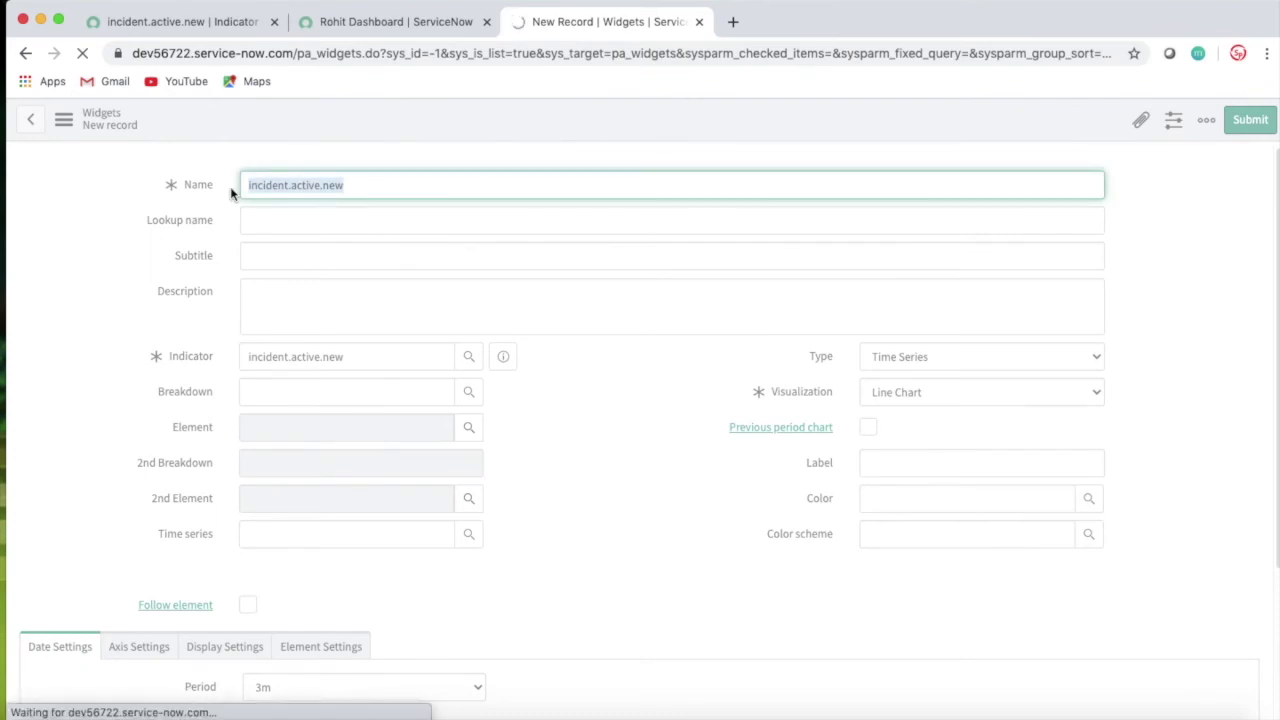
{"action": "left_click", "coordinate": [377, 29]}
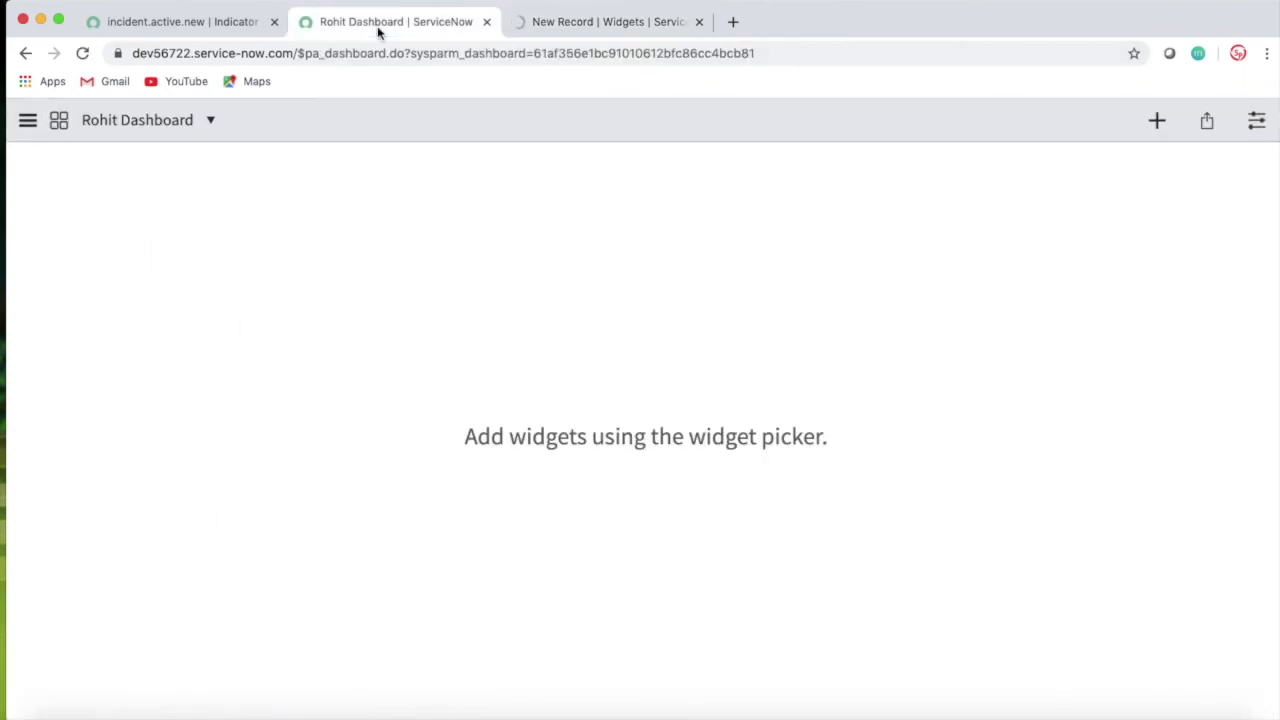
{"action": "left_click", "coordinate": [564, 30]}
{"action": "left_click", "coordinate": [390, 30]}
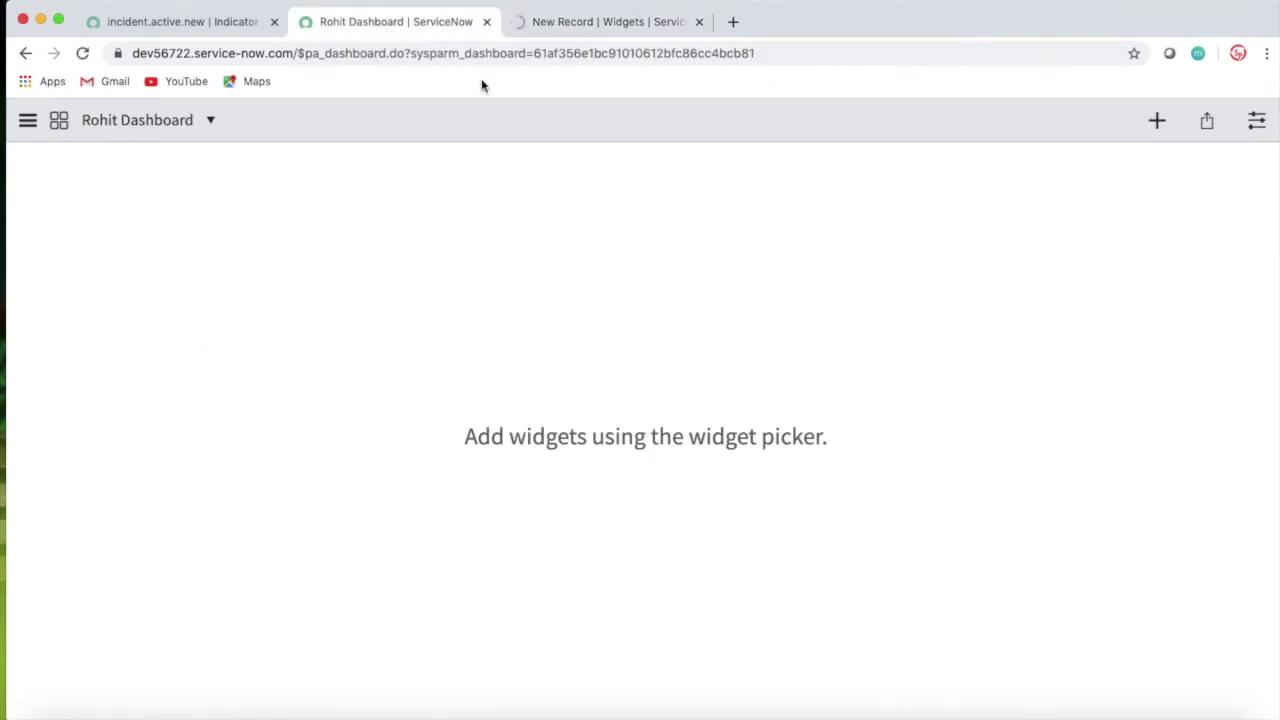
{"action": "left_click", "coordinate": [540, 24]}
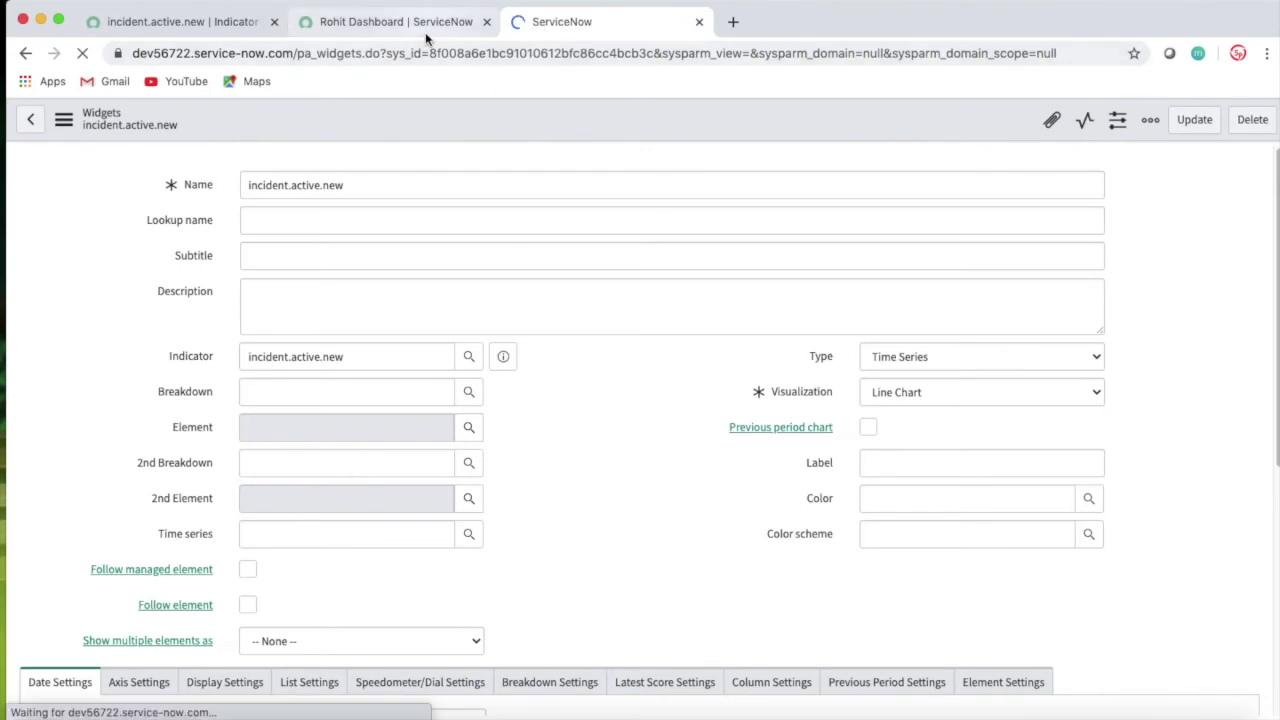
{"action": "left_click", "coordinate": [425, 30]}
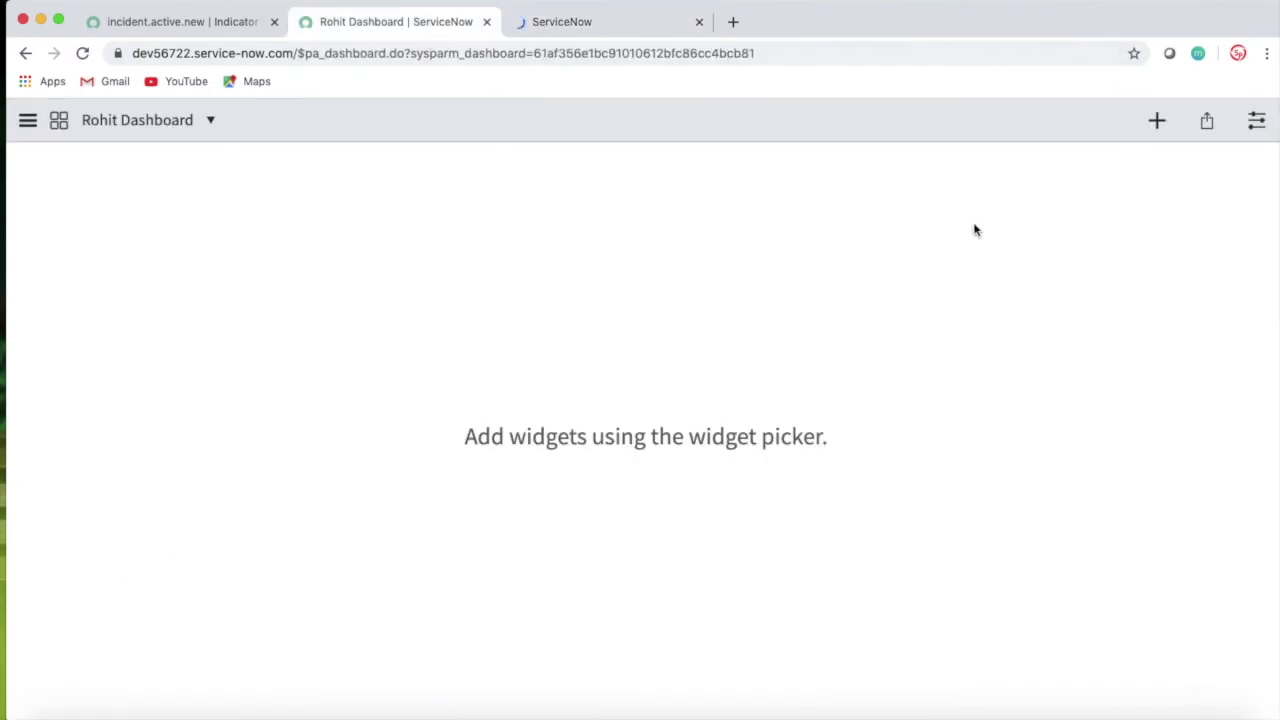
Open the dashboard's widget picker and select the Performance Analytics category.
{"action": "left_click", "coordinate": [1158, 126]}
{"action": "left_click", "coordinate": [1122, 226]}
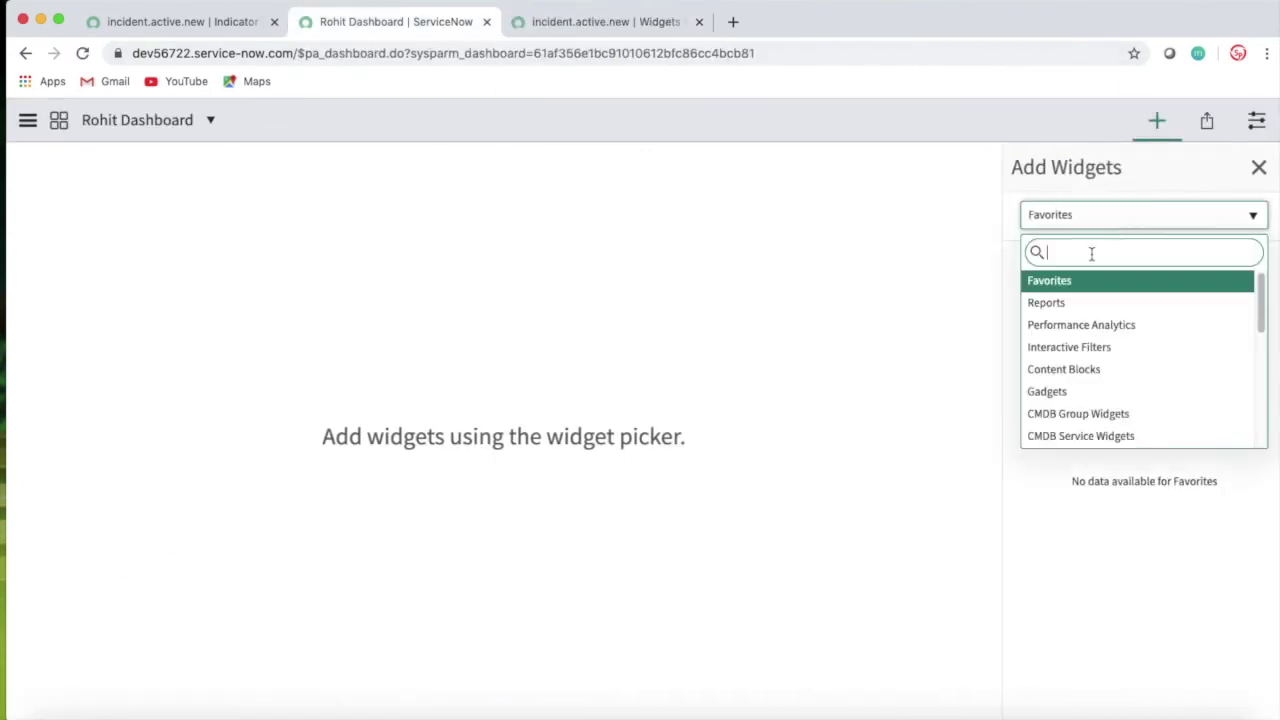
{"action": "left_click", "coordinate": [1071, 325]}
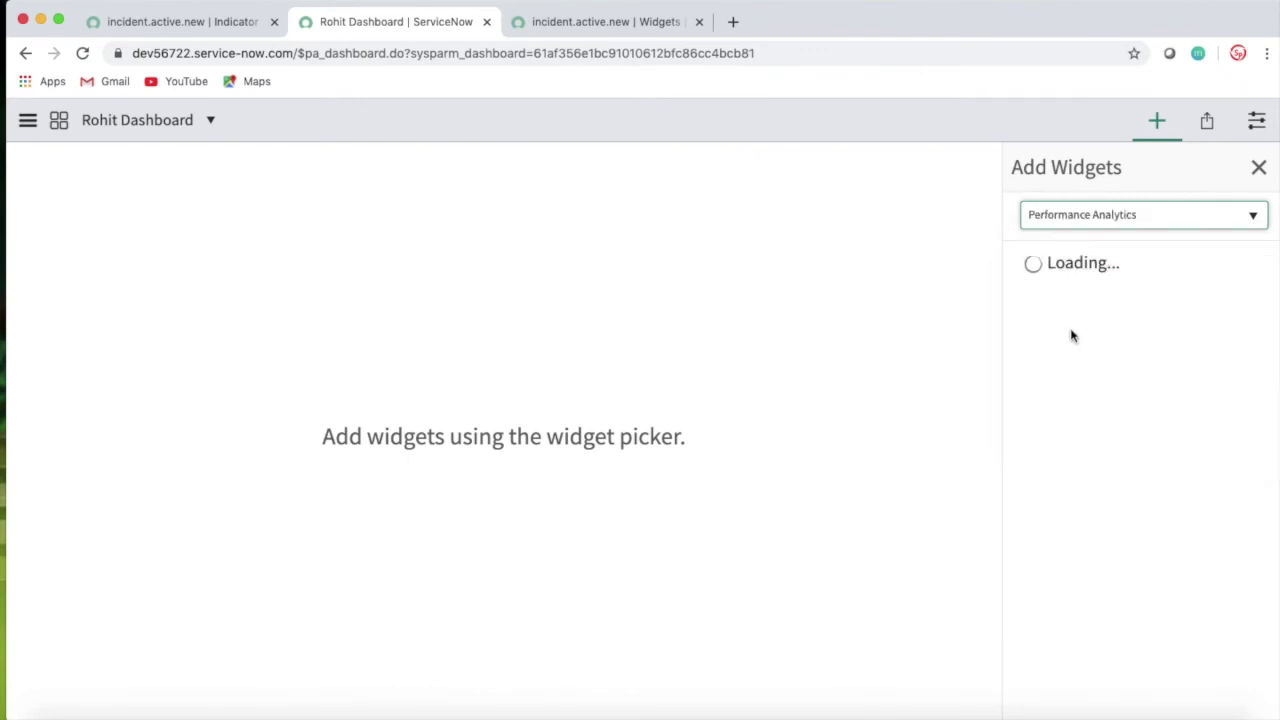
Filter the widget picker for incident.active.new, add the matching Time Series widget to the dashboard, and close the picker.
{"action": "left_click", "coordinate": [1103, 272]}
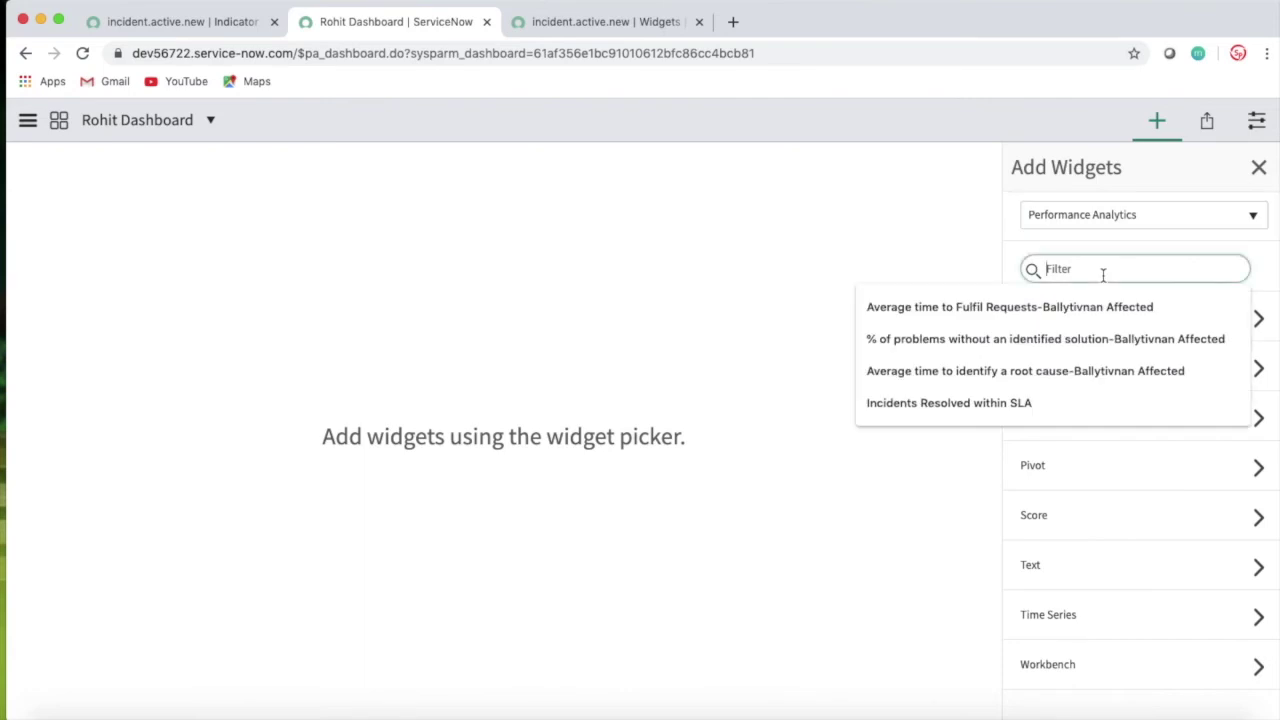
{"action": "key", "text": "super+v"}
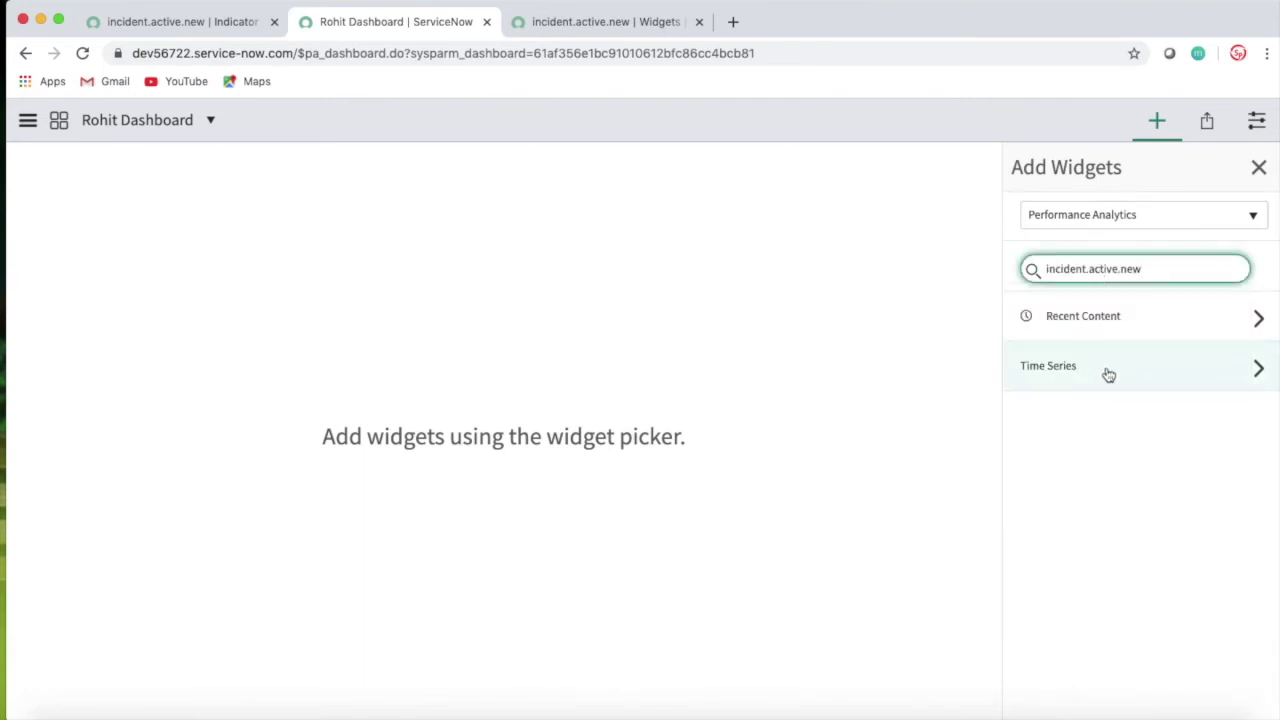
{"action": "left_click", "coordinate": [1254, 369]}
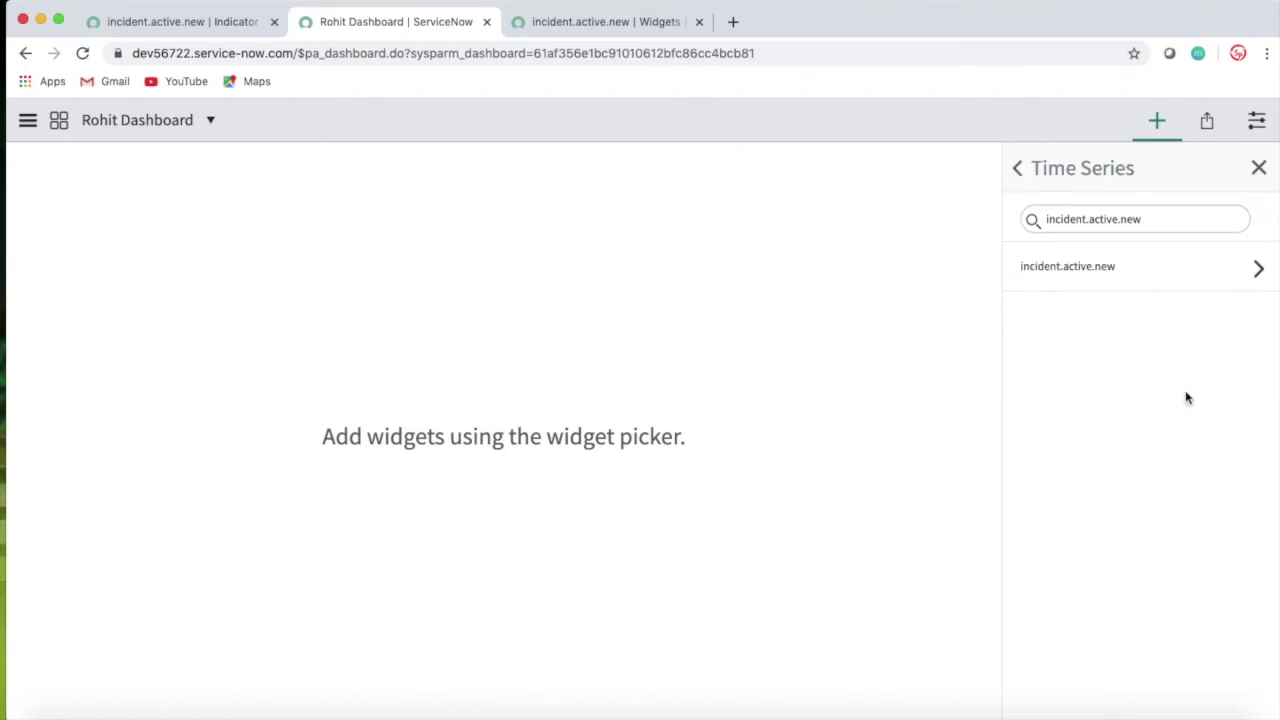
{"action": "left_click", "coordinate": [1132, 281]}
{"action": "left_click", "coordinate": [1134, 535]}
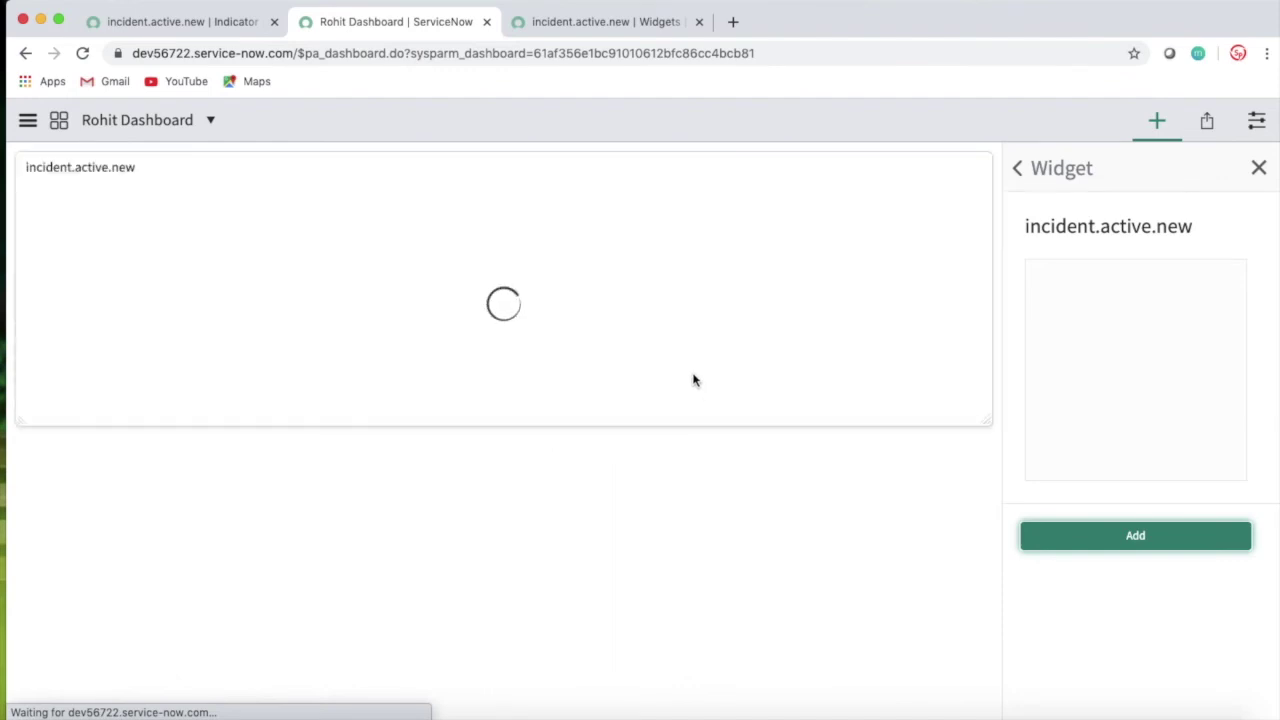
{"action": "left_click", "coordinate": [1259, 168]}
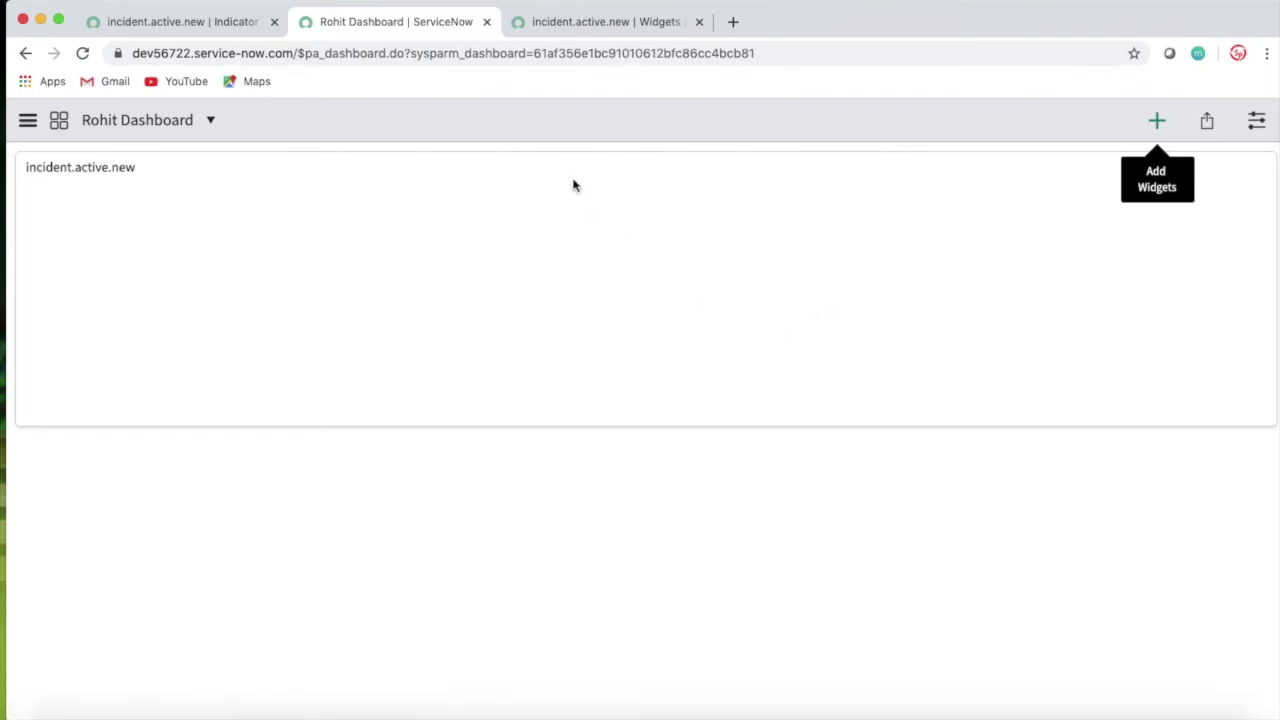
Check the widget record's type setting and reload the dashboard to examine the incident.active.new chart.
{"action": "left_click", "coordinate": [569, 30]}
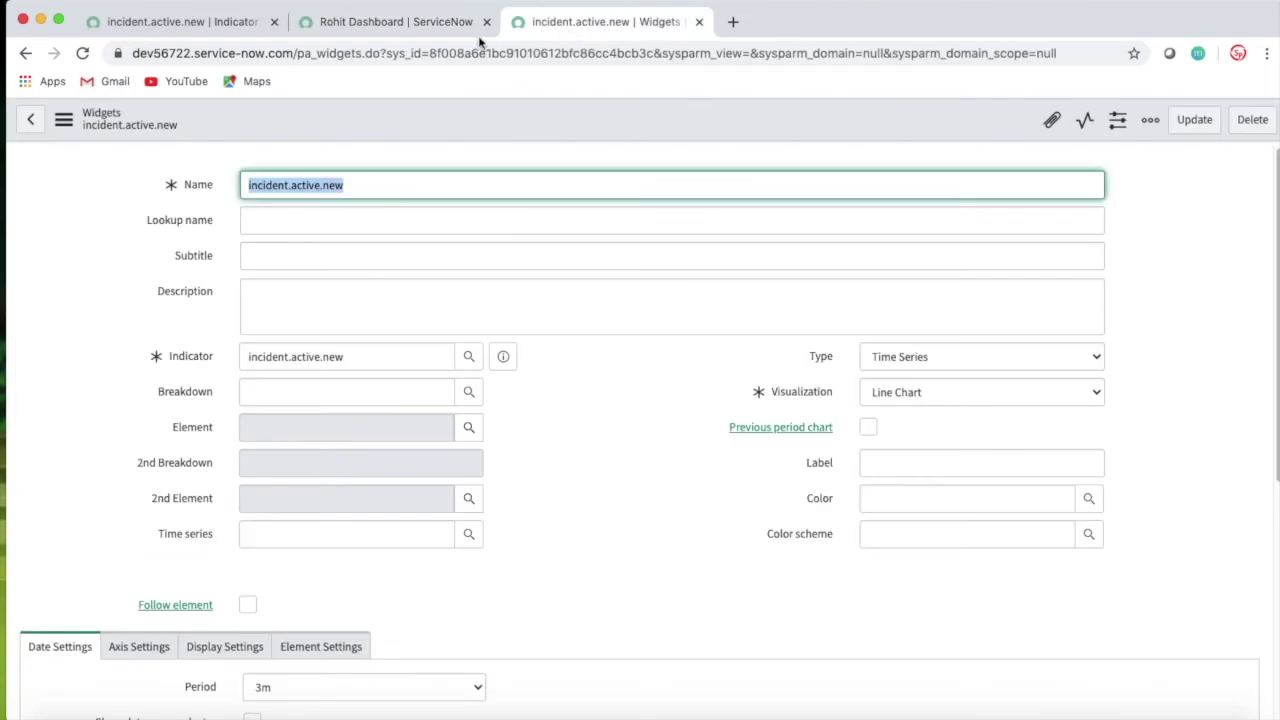
{"action": "left_click", "coordinate": [438, 30]}
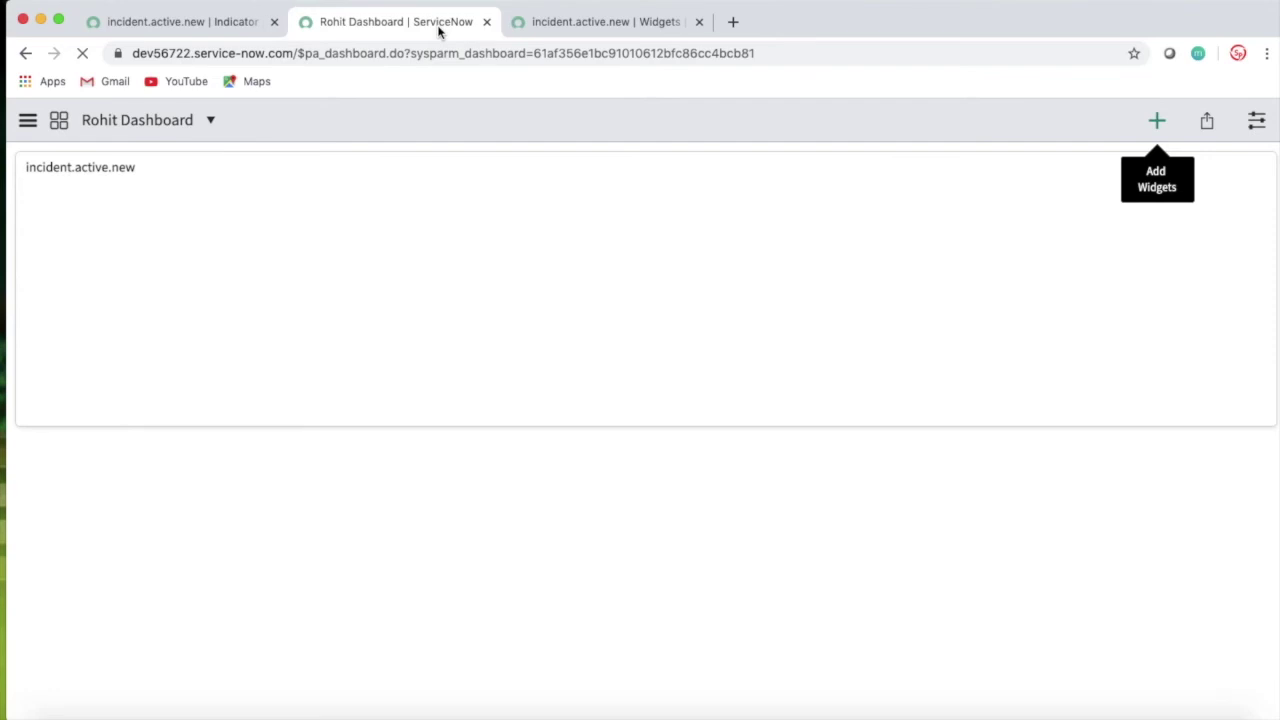
{"action": "left_click", "coordinate": [560, 22]}
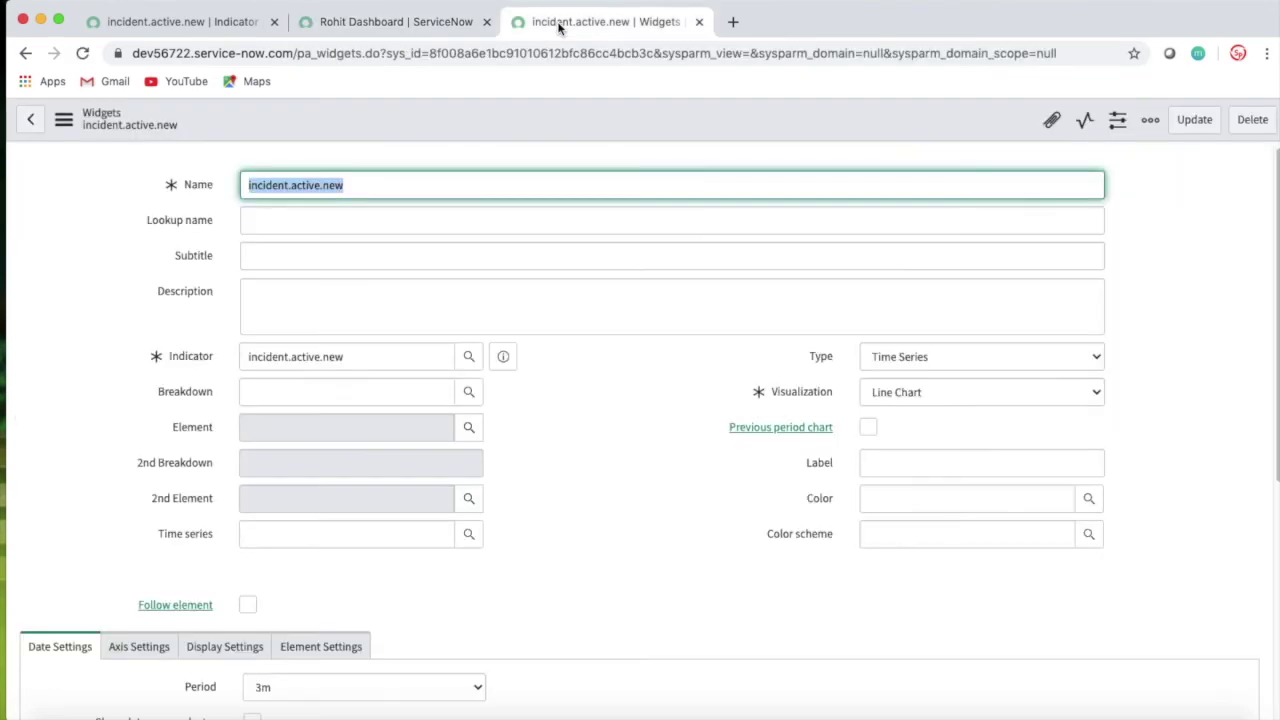
{"action": "left_click", "coordinate": [381, 30]}
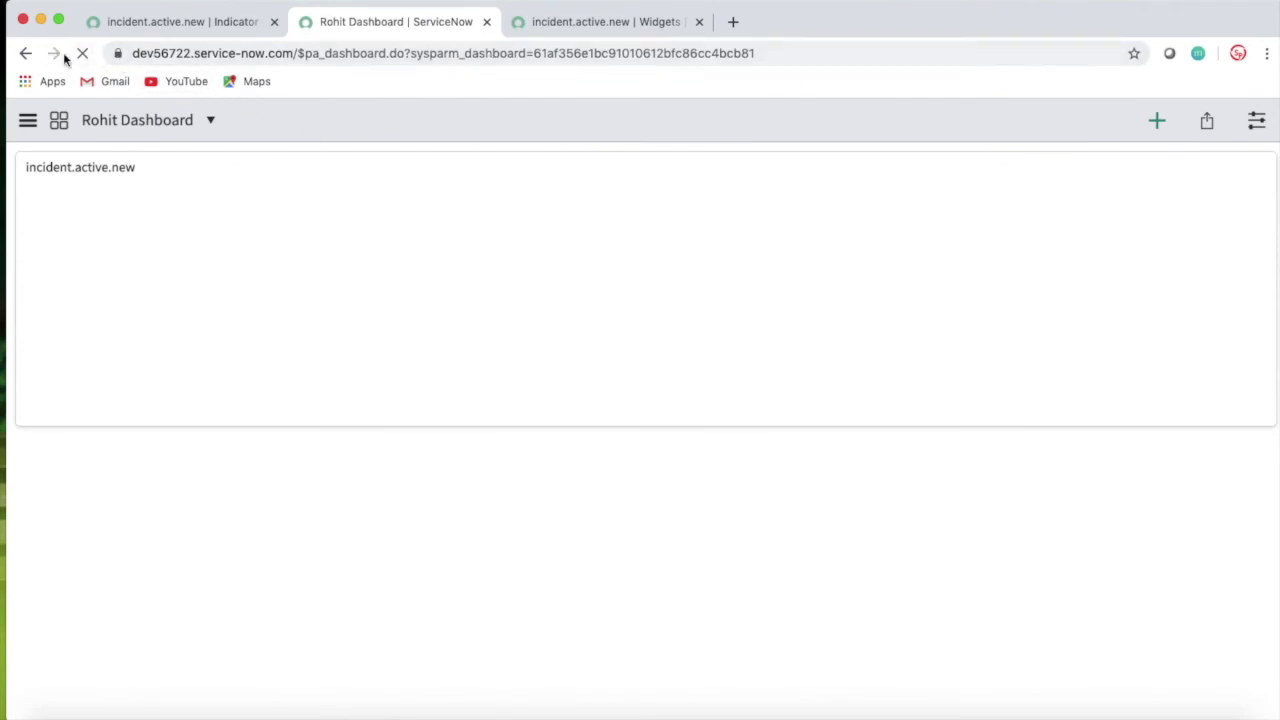
{"action": "left_click", "coordinate": [569, 25]}
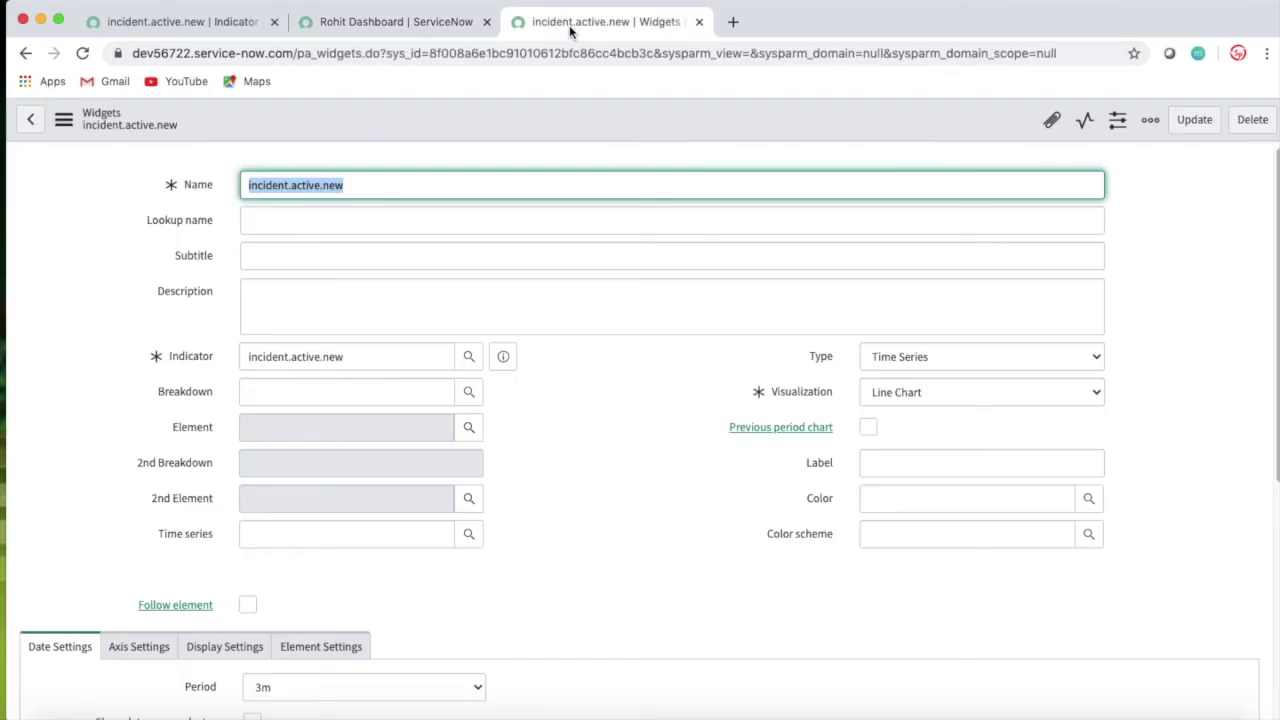
{"action": "left_click", "coordinate": [930, 356]}
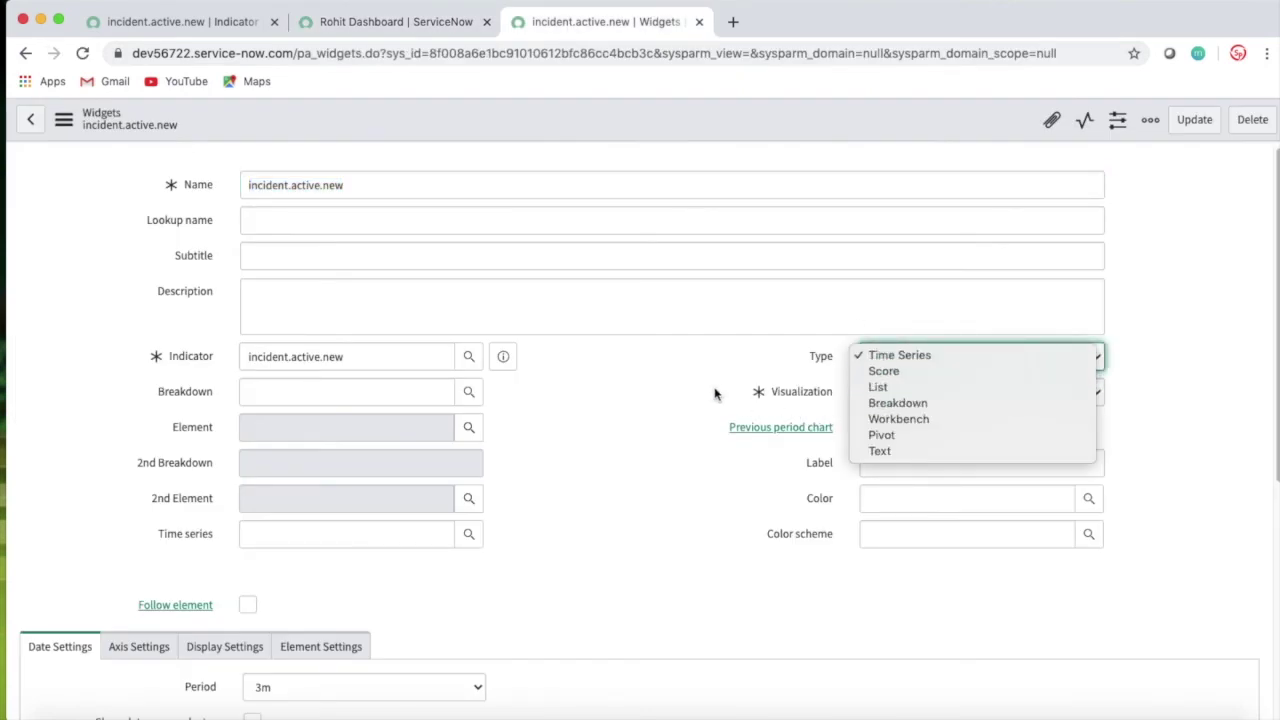
{"action": "left_click", "coordinate": [694, 409]}
{"action": "left_click", "coordinate": [403, 29]}
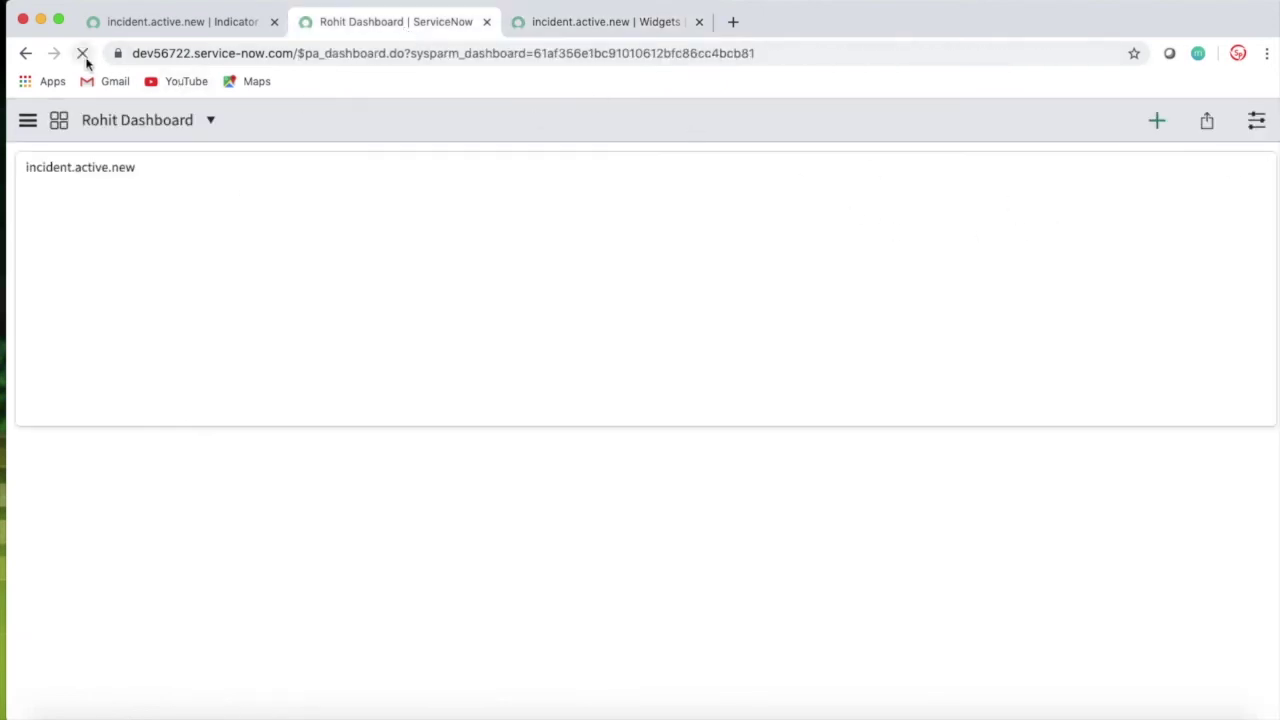
{"action": "left_click", "coordinate": [84, 55]}
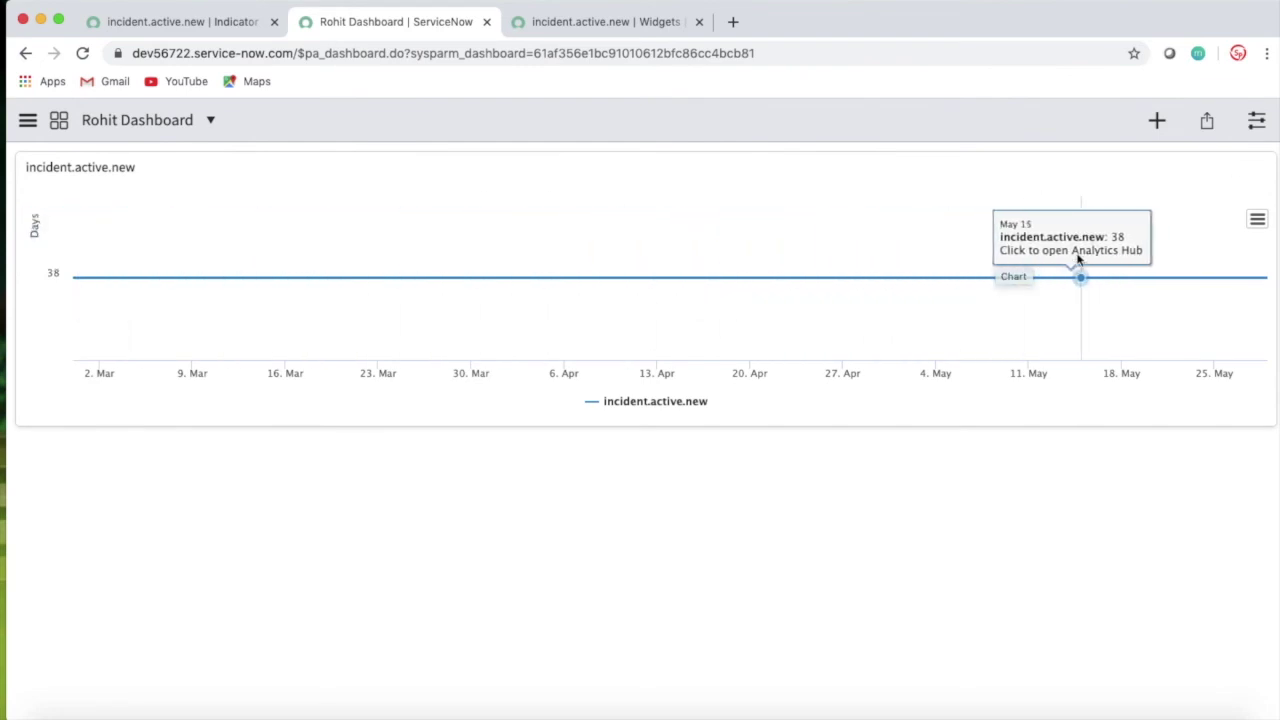
{"action": "left_click", "coordinate": [591, 25]}
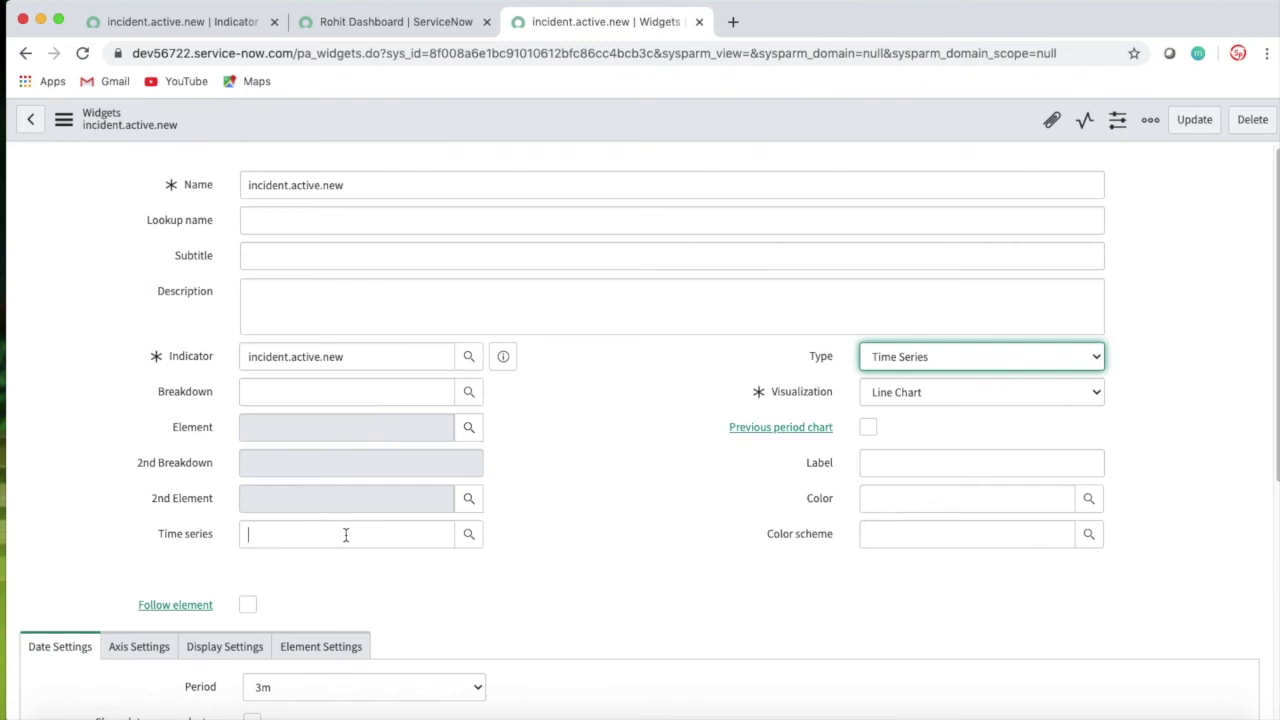
{"action": "left_click", "coordinate": [470, 537]}
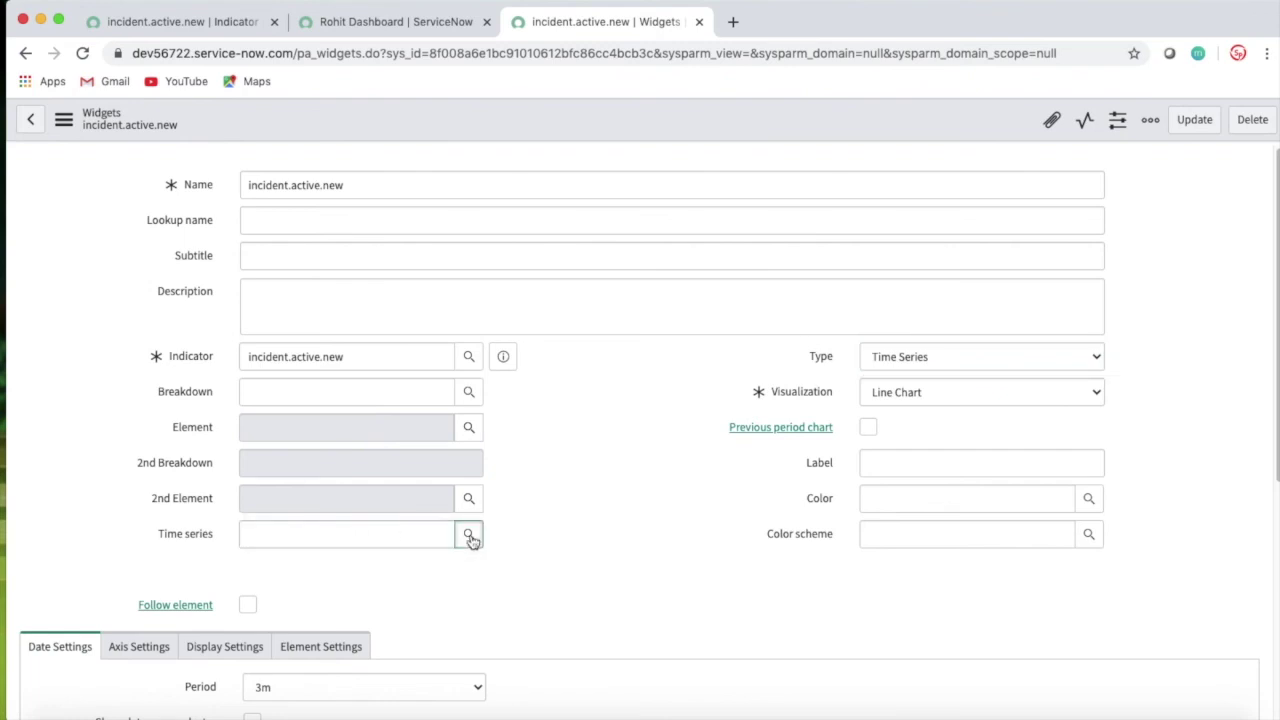
{"action": "left_click", "coordinate": [400, 22]}
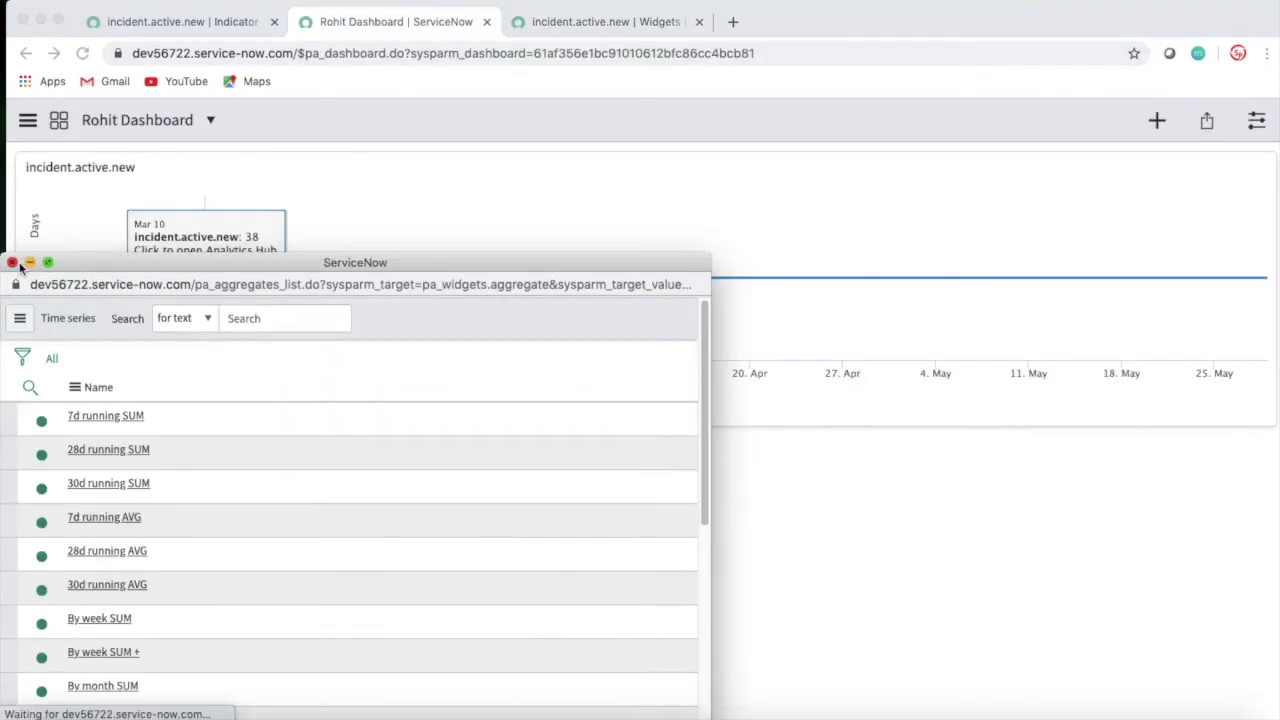
{"action": "left_click", "coordinate": [12, 262]}
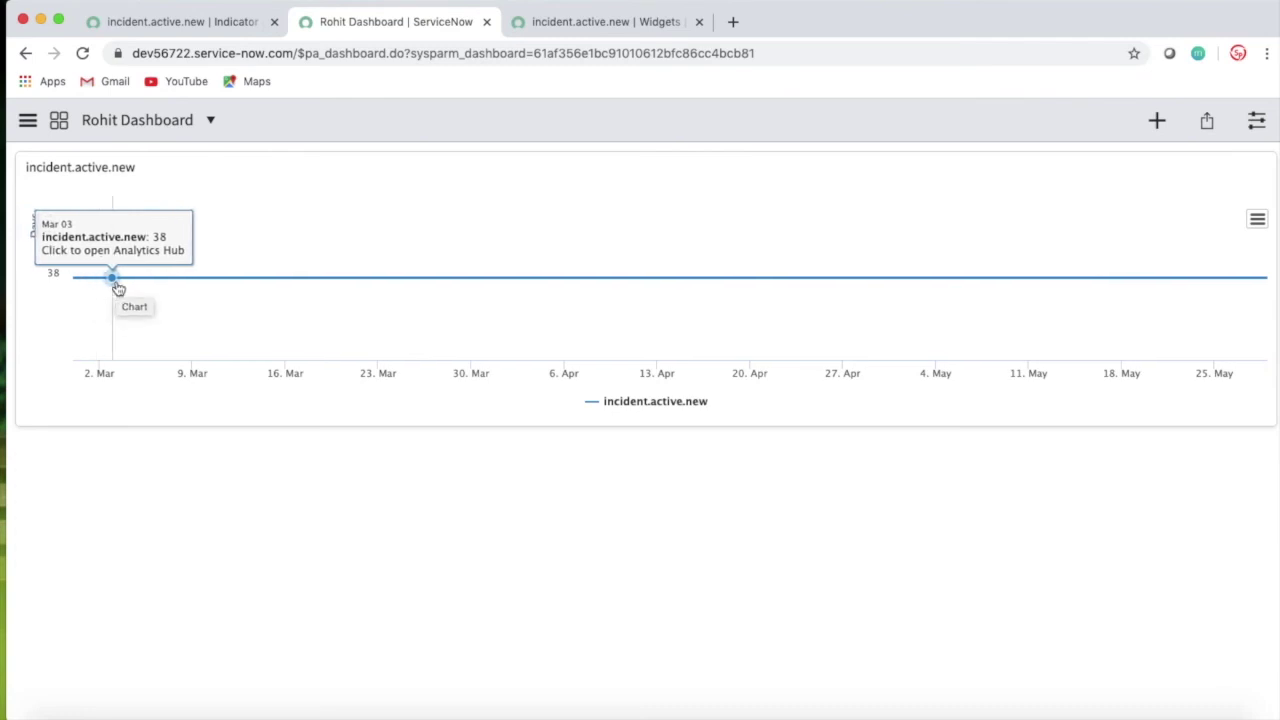
Set the time series of the incident.active.new widget record to 7d running SUM and save the record.
{"action": "left_click", "coordinate": [600, 24]}
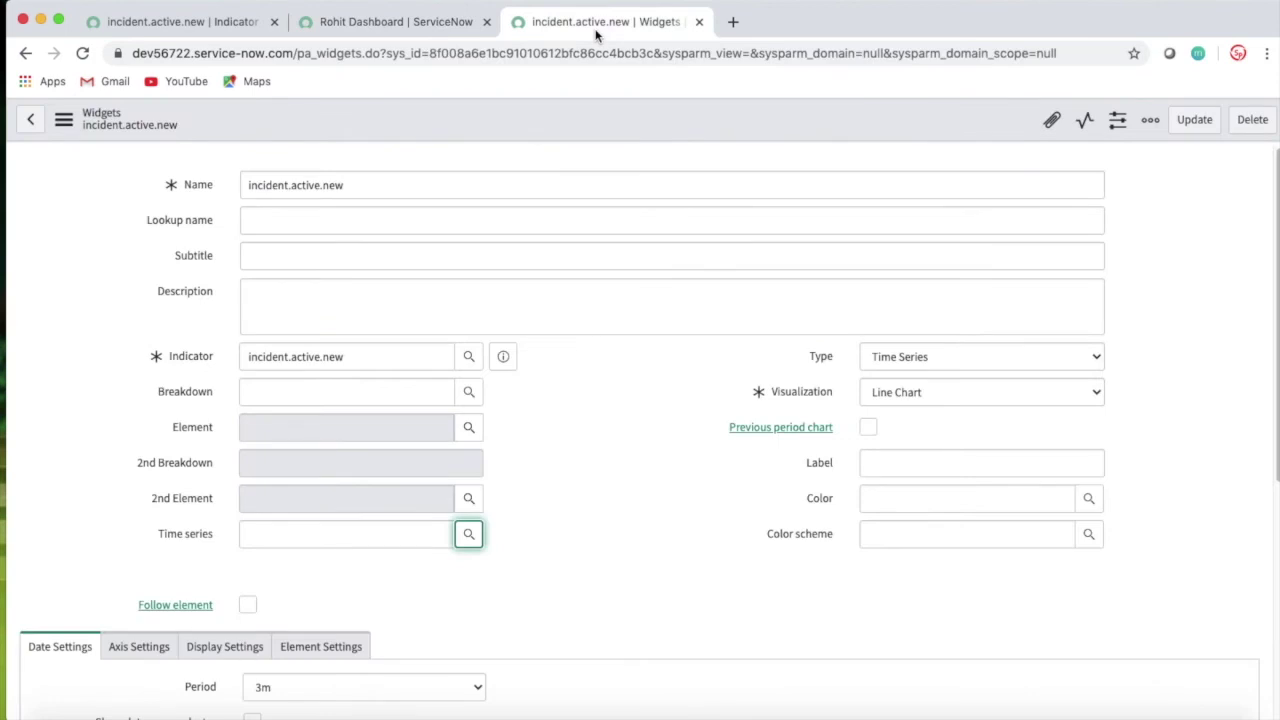
{"action": "left_click", "coordinate": [476, 540]}
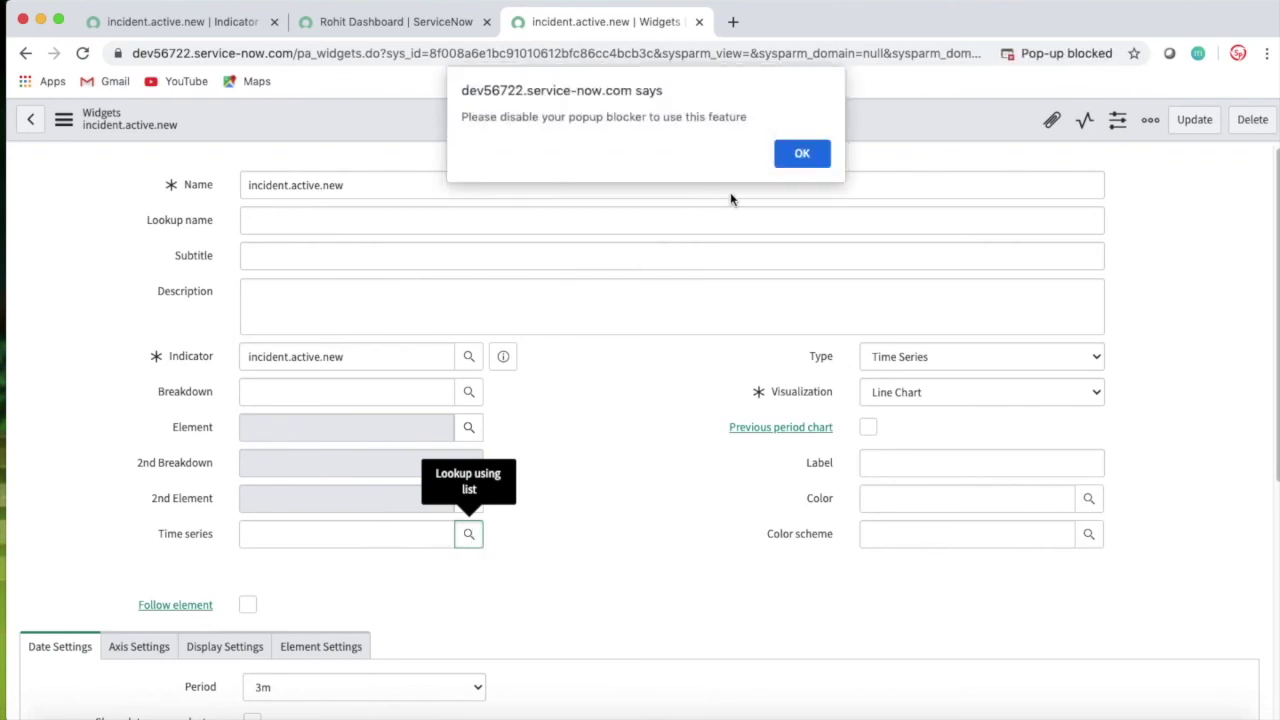
{"action": "left_click", "coordinate": [790, 158]}
{"action": "left_click", "coordinate": [414, 533]}
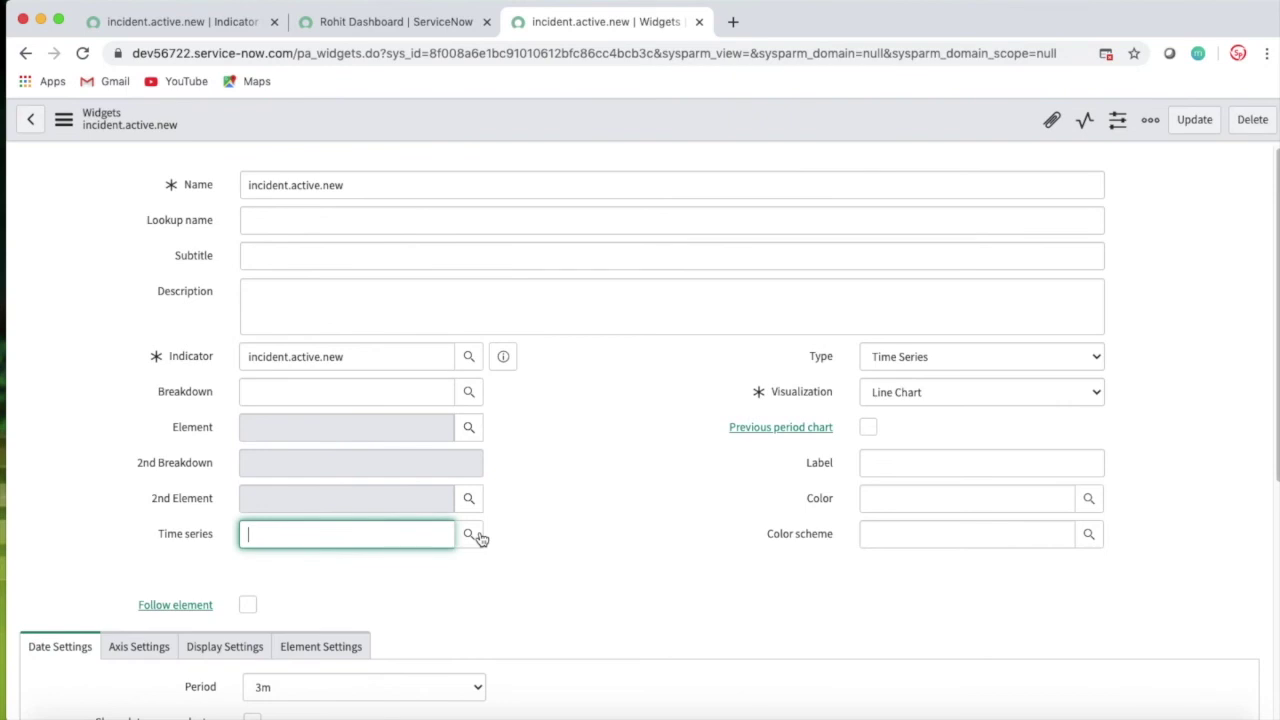
{"action": "left_click", "coordinate": [465, 540]}
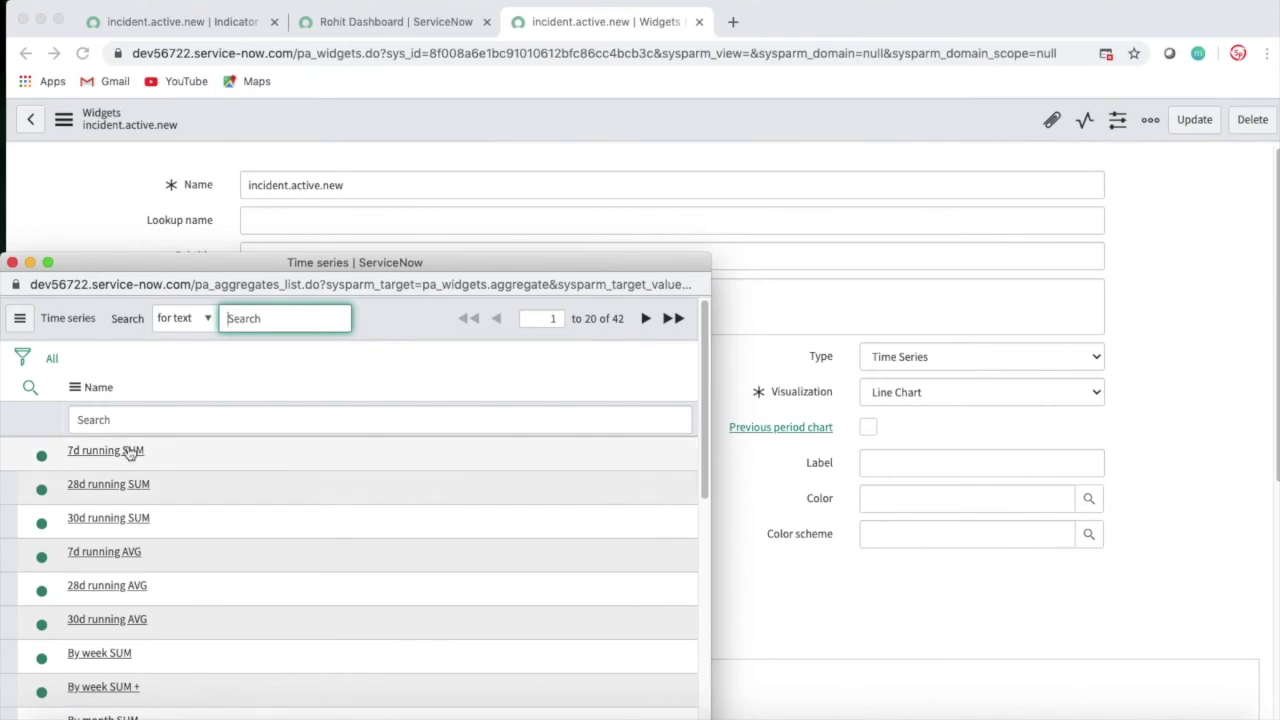
{"action": "left_click", "coordinate": [130, 452]}
{"action": "right_click", "coordinate": [598, 131]}
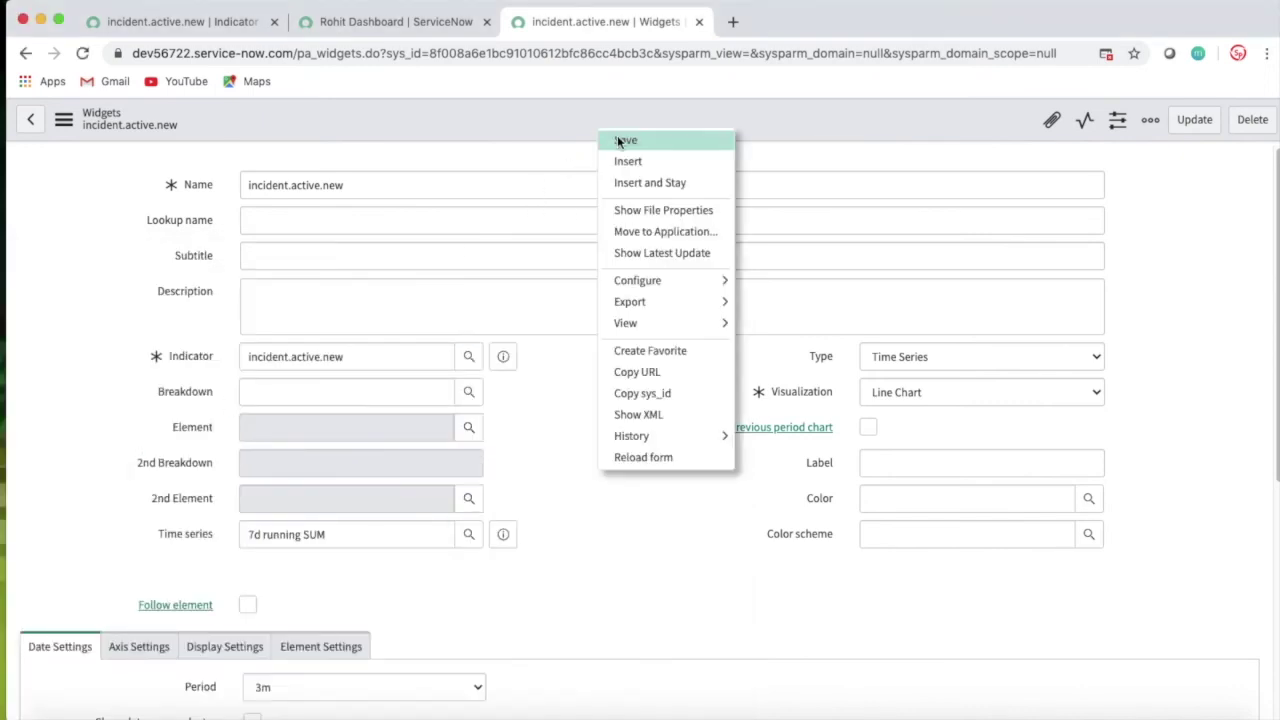
{"action": "left_click", "coordinate": [620, 141]}
Reload the dashboard to examine the 7d running SUM chart, and compare it with the widget's time series setting.
{"action": "left_click", "coordinate": [429, 22]}
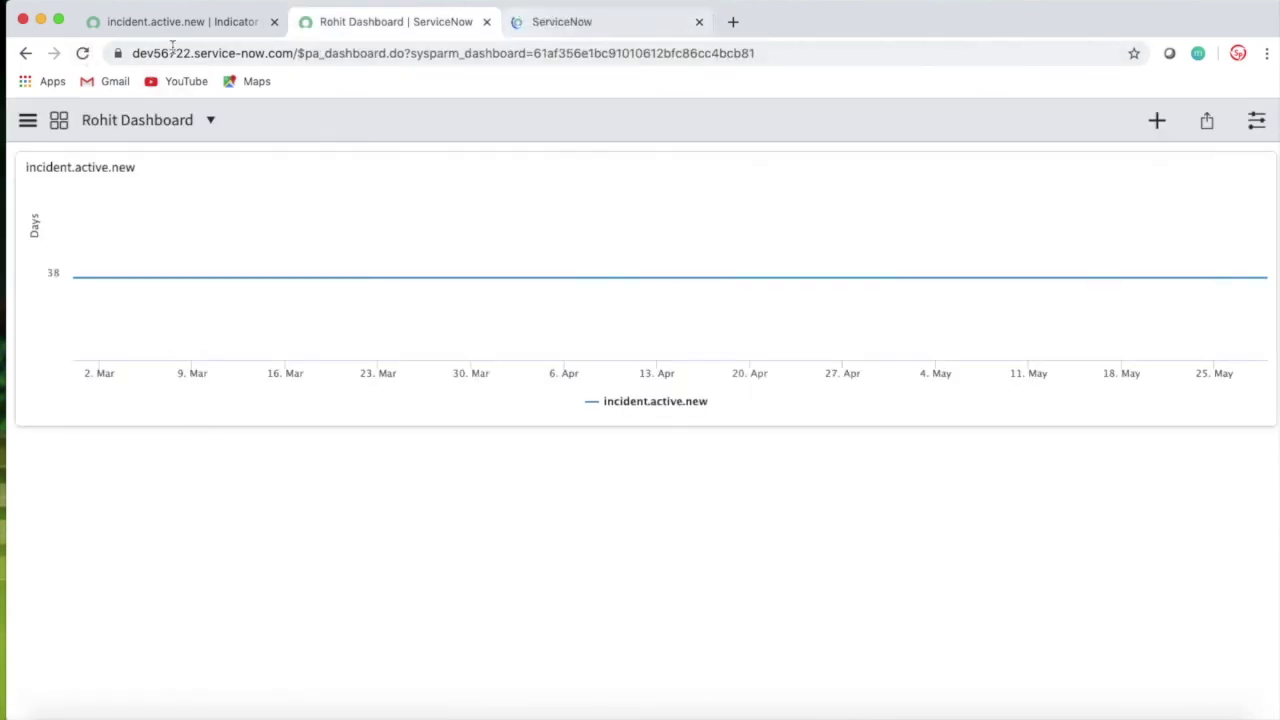
{"action": "left_click", "coordinate": [84, 54]}
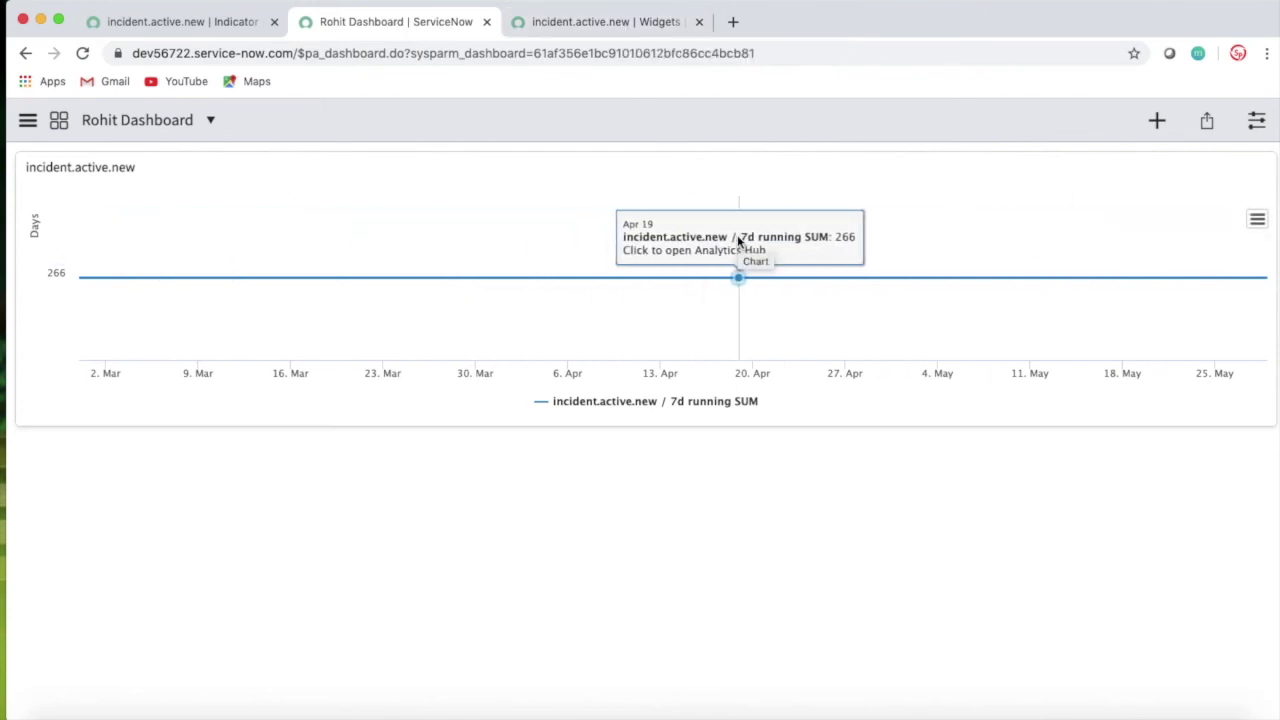
{"action": "left_click", "coordinate": [609, 22]}
{"action": "left_click_drag", "start_coordinate": [366, 530], "coordinate": [224, 544]}
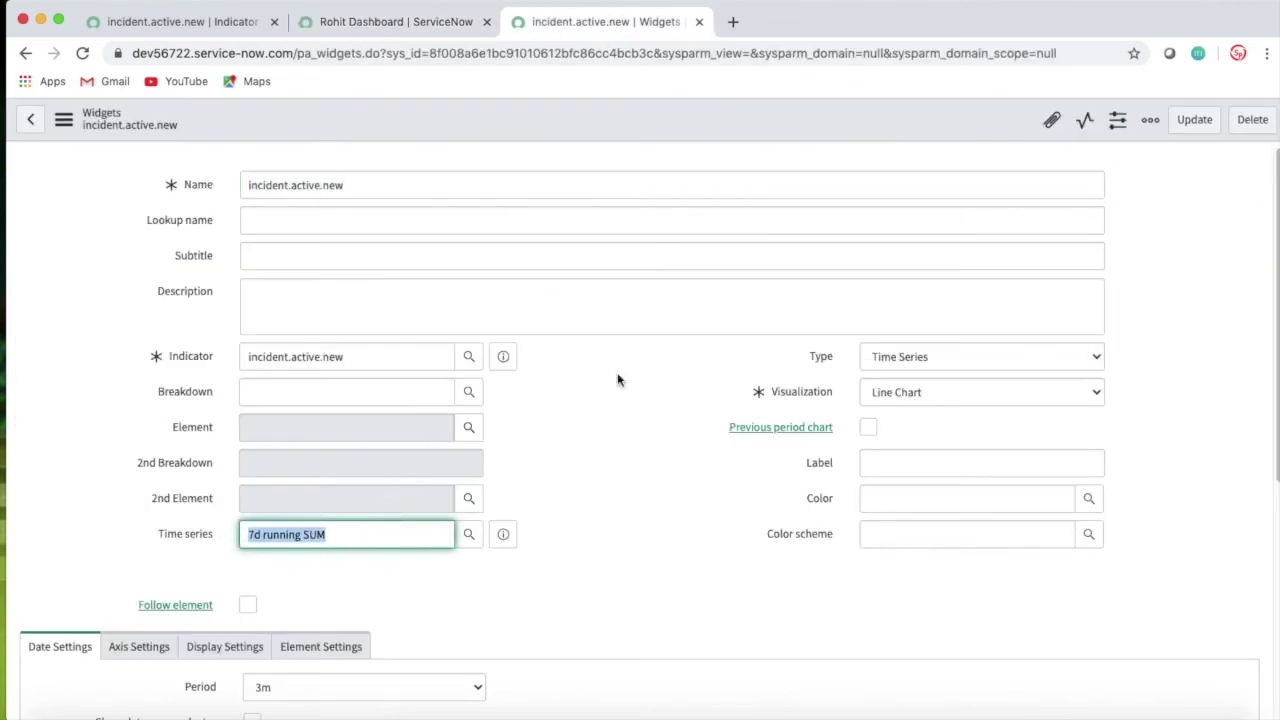
Change the widget's type to Score and its visualization to Latest Score.
{"action": "left_click", "coordinate": [893, 356]}
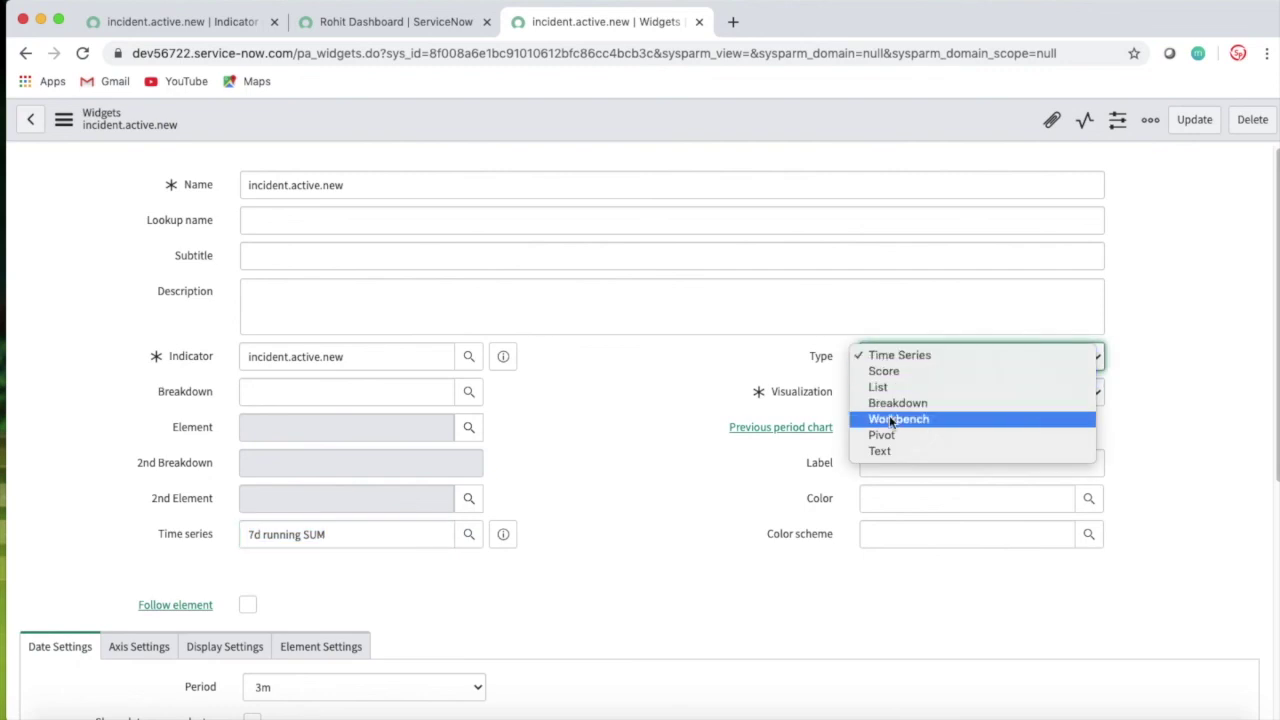
{"action": "left_click", "coordinate": [891, 376]}
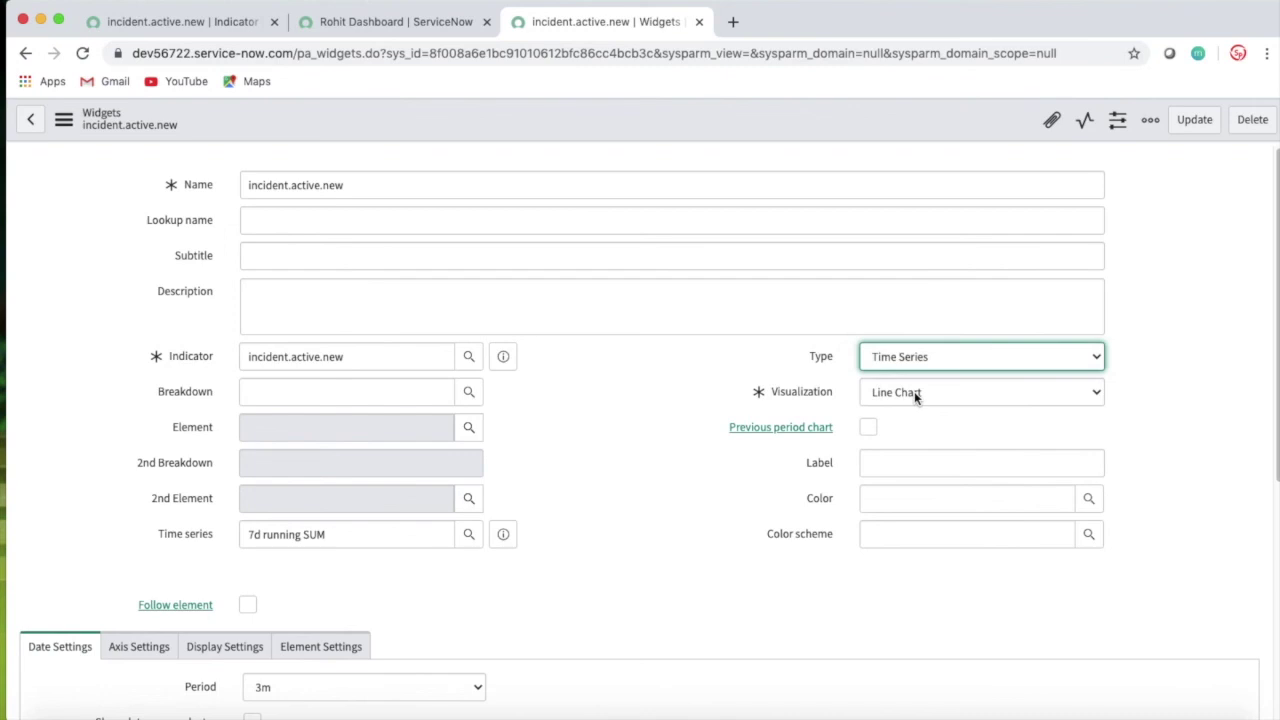
{"action": "left_click", "coordinate": [914, 391]}
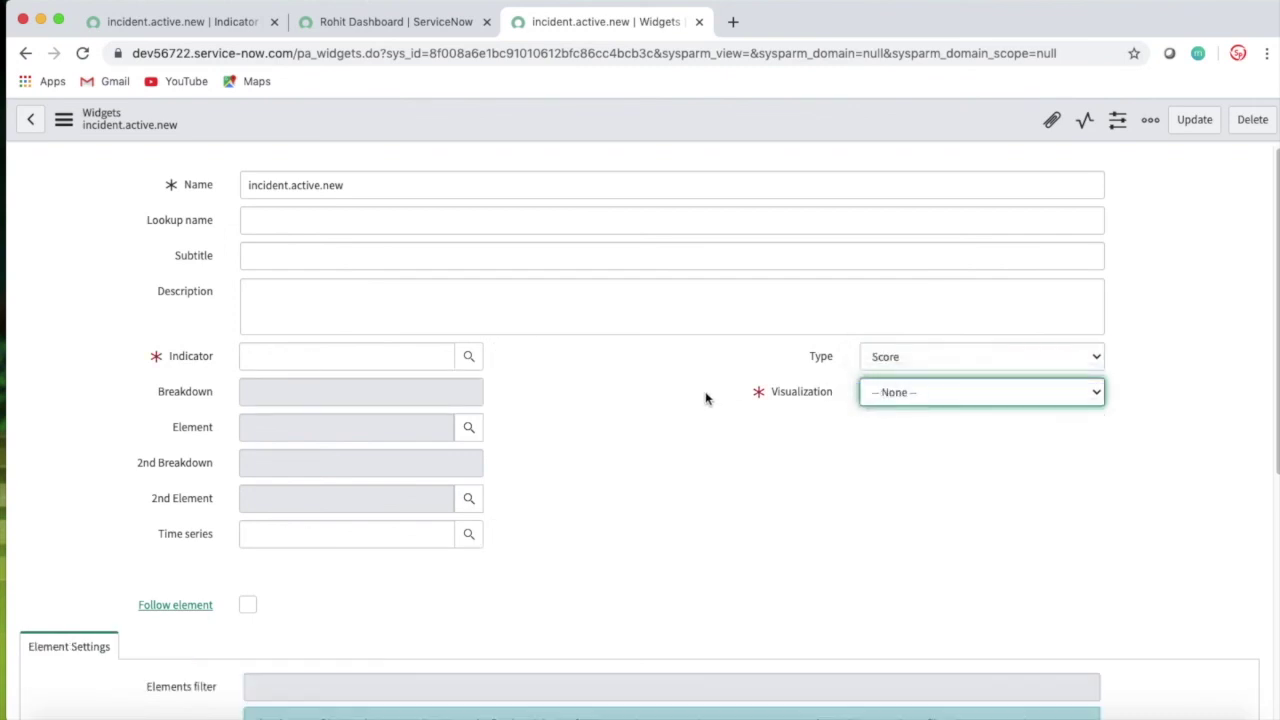
{"action": "left_click", "coordinate": [864, 396]}
{"action": "left_click", "coordinate": [904, 408]}
Set the Score widget's indicator to incident.active.new and save the record.
{"action": "left_click", "coordinate": [322, 364]}
{"action": "type", "text": "incident.active.new"}
{"action": "left_click", "coordinate": [540, 377]}
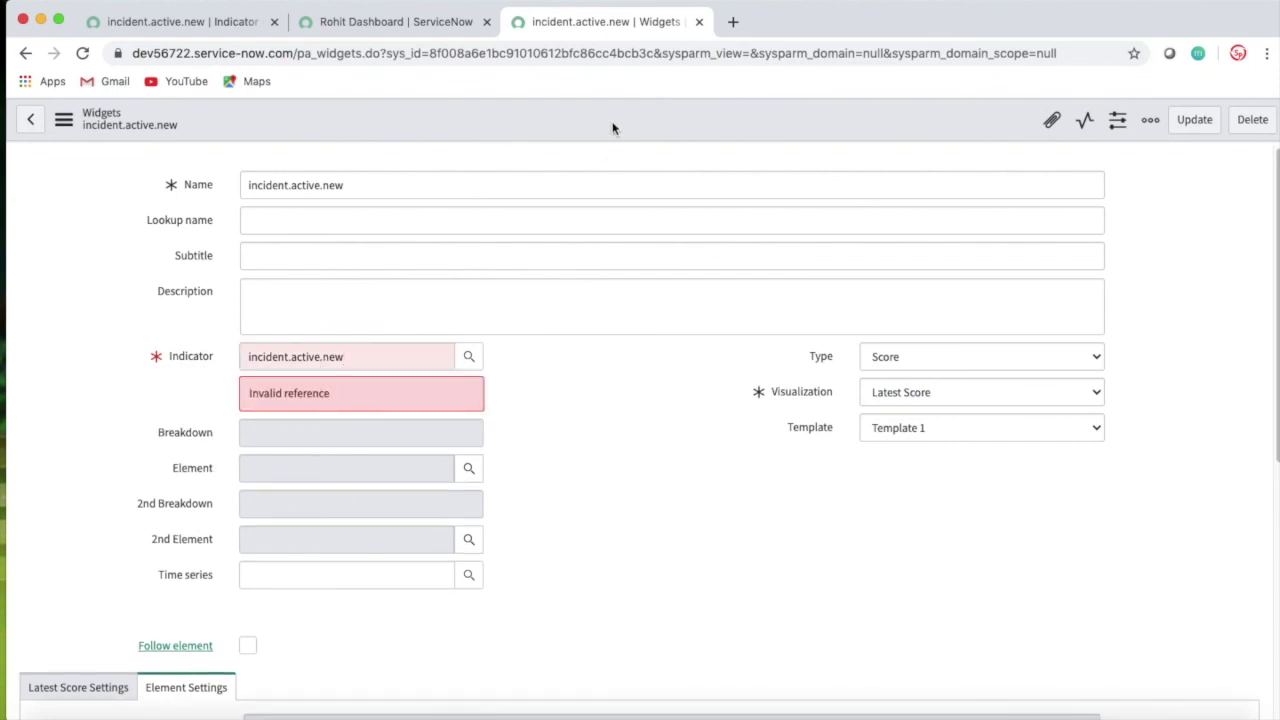
{"action": "left_click", "coordinate": [382, 21]}
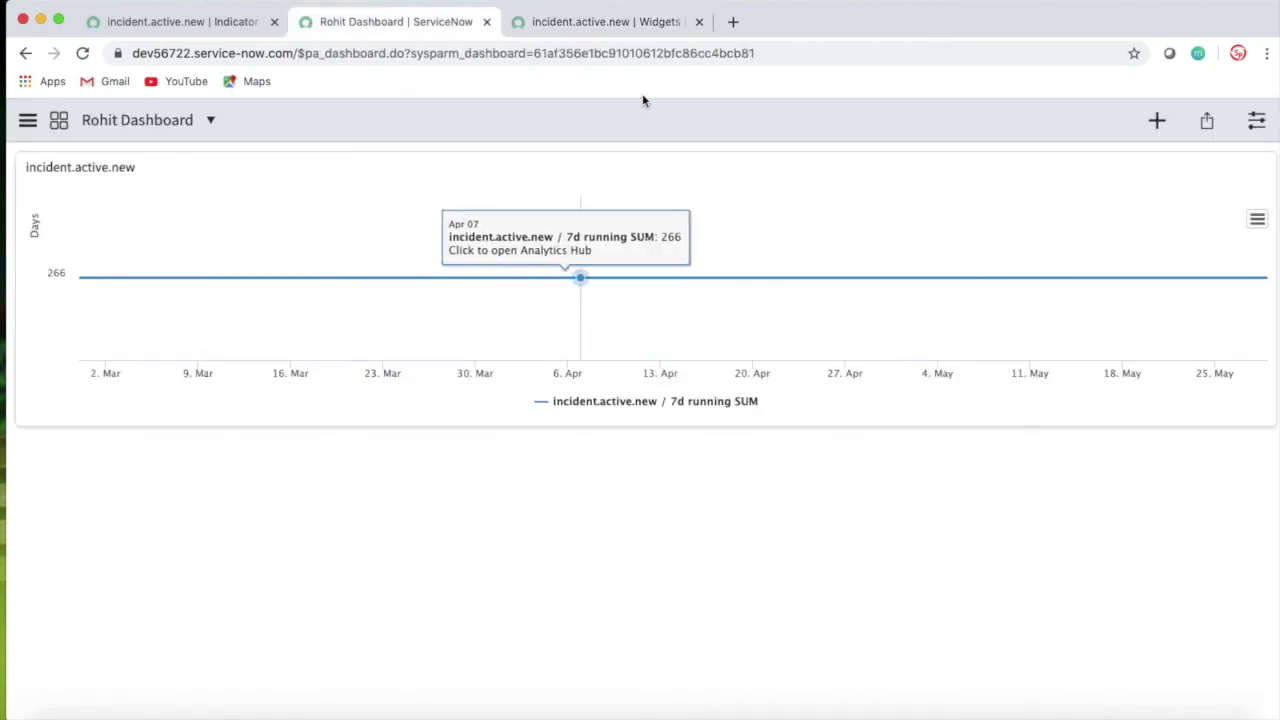
{"action": "left_click", "coordinate": [610, 21]}
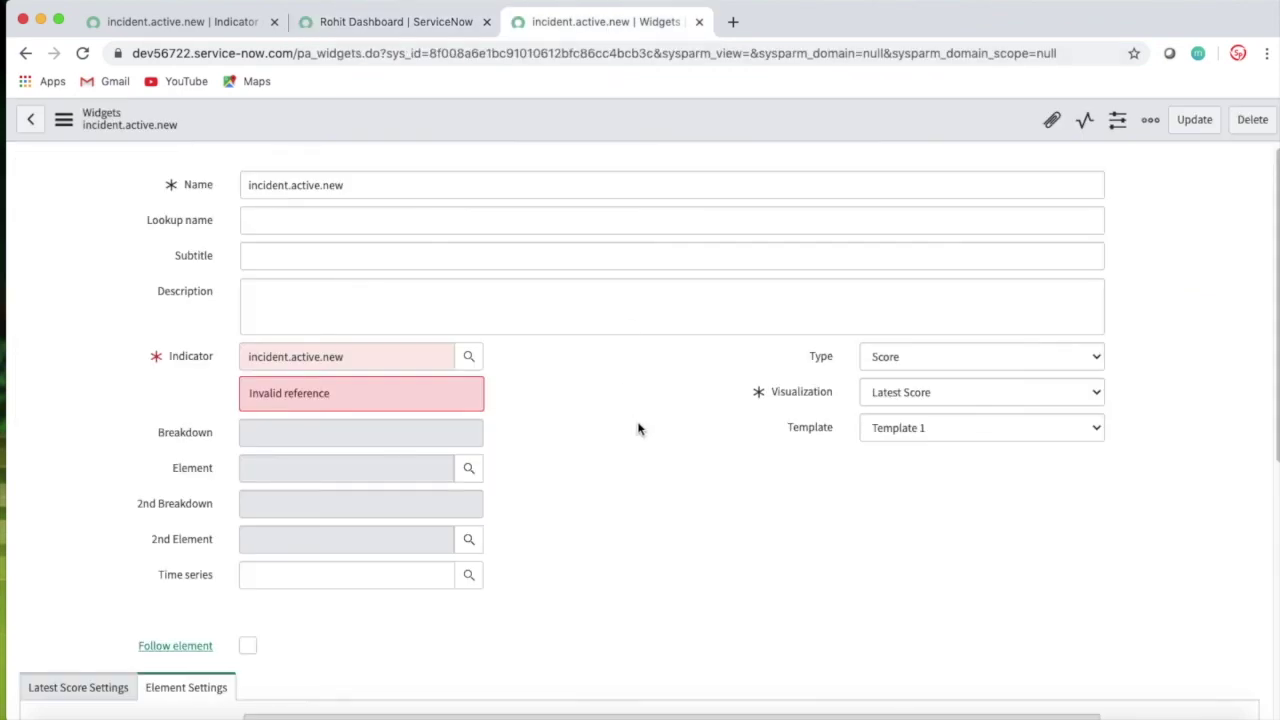
{"action": "right_click", "coordinate": [750, 130]}
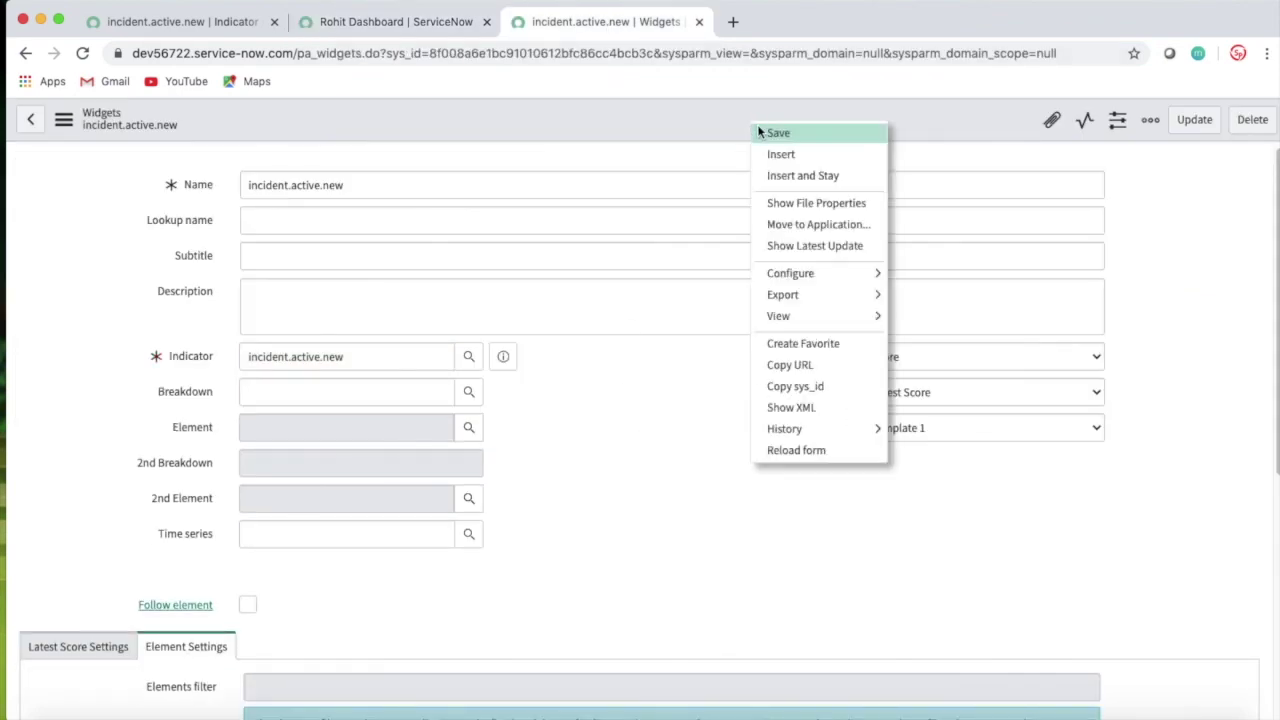
{"action": "left_click", "coordinate": [757, 131]}
Reload the dashboard to view the widget in its Latest Score visualization.
{"action": "left_click", "coordinate": [388, 26]}
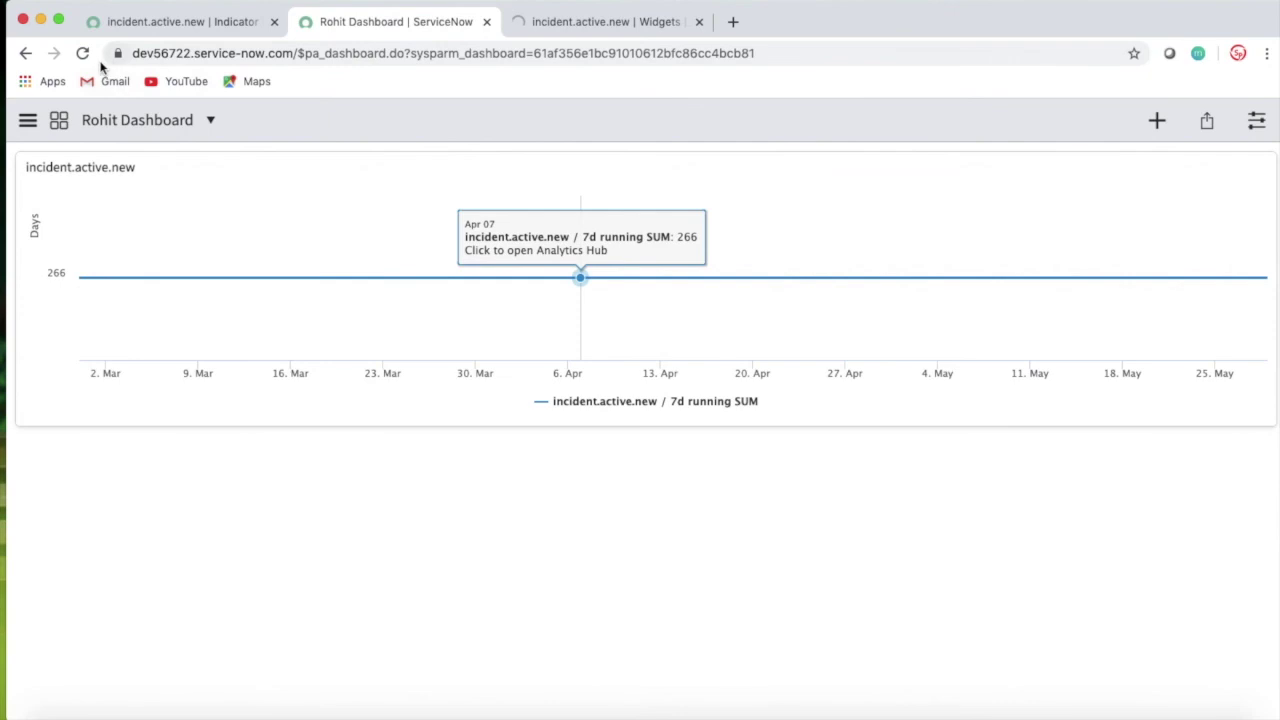
{"action": "left_click", "coordinate": [83, 53]}
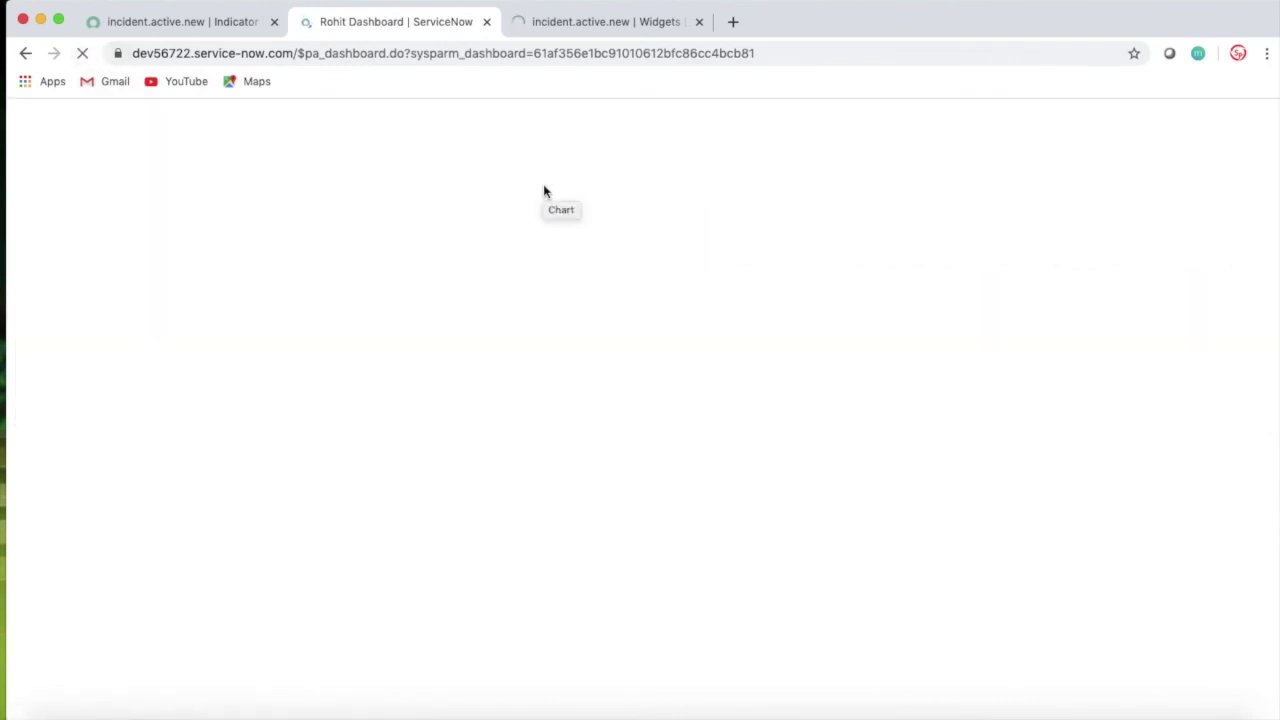
{"action": "left_click", "coordinate": [629, 23]}
{"action": "left_click", "coordinate": [415, 24]}
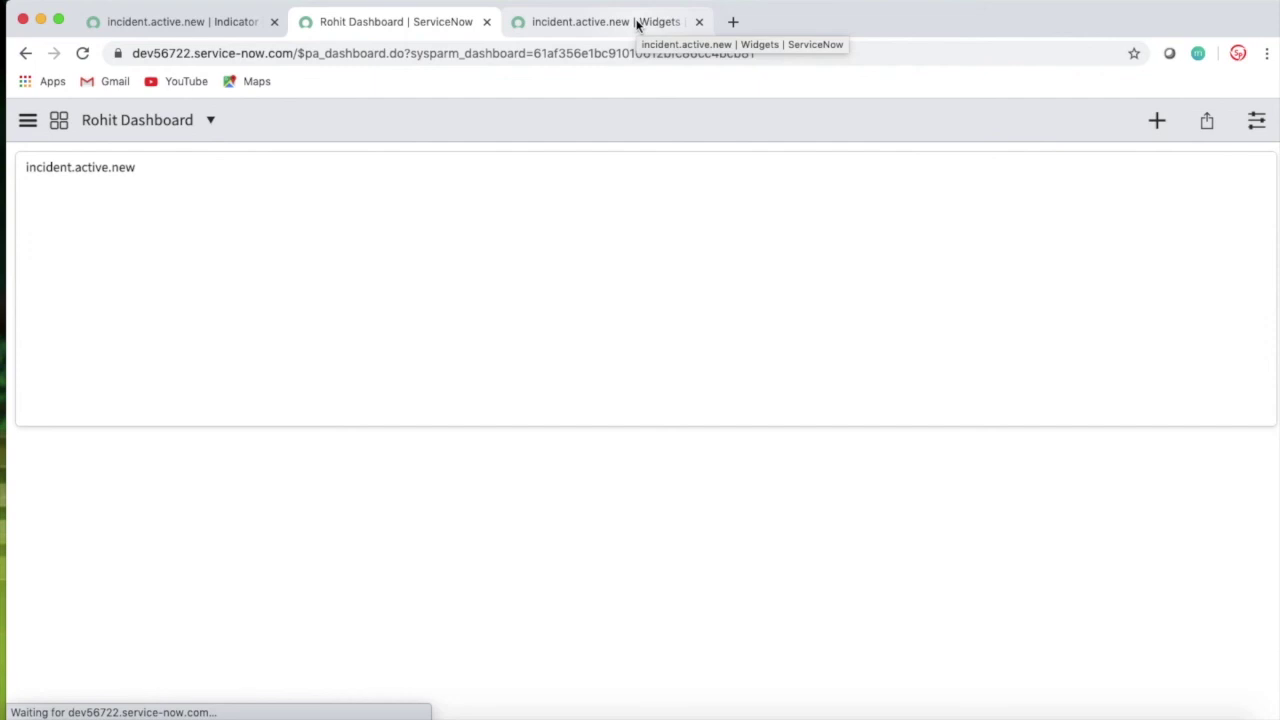
Close the incident.active.new widget record and view the widget on Rohit Dashboard.
{"action": "left_click", "coordinate": [636, 22]}
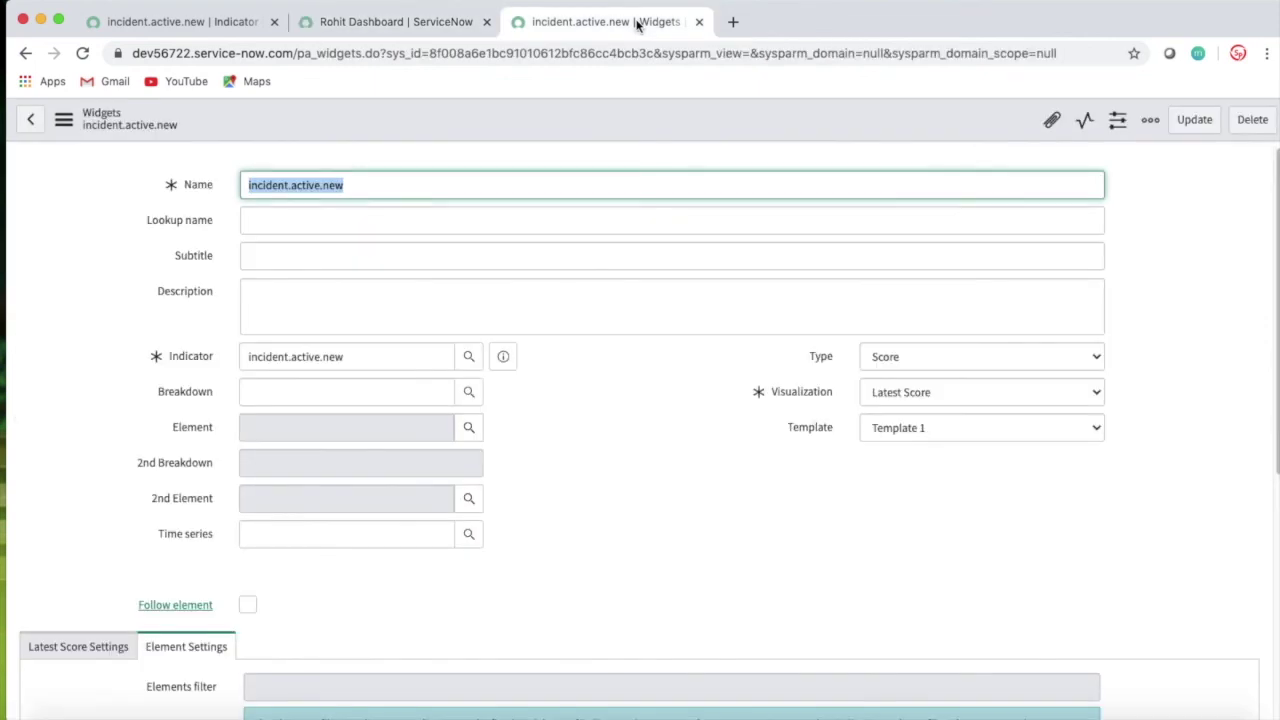
{"action": "left_click", "coordinate": [698, 22]}
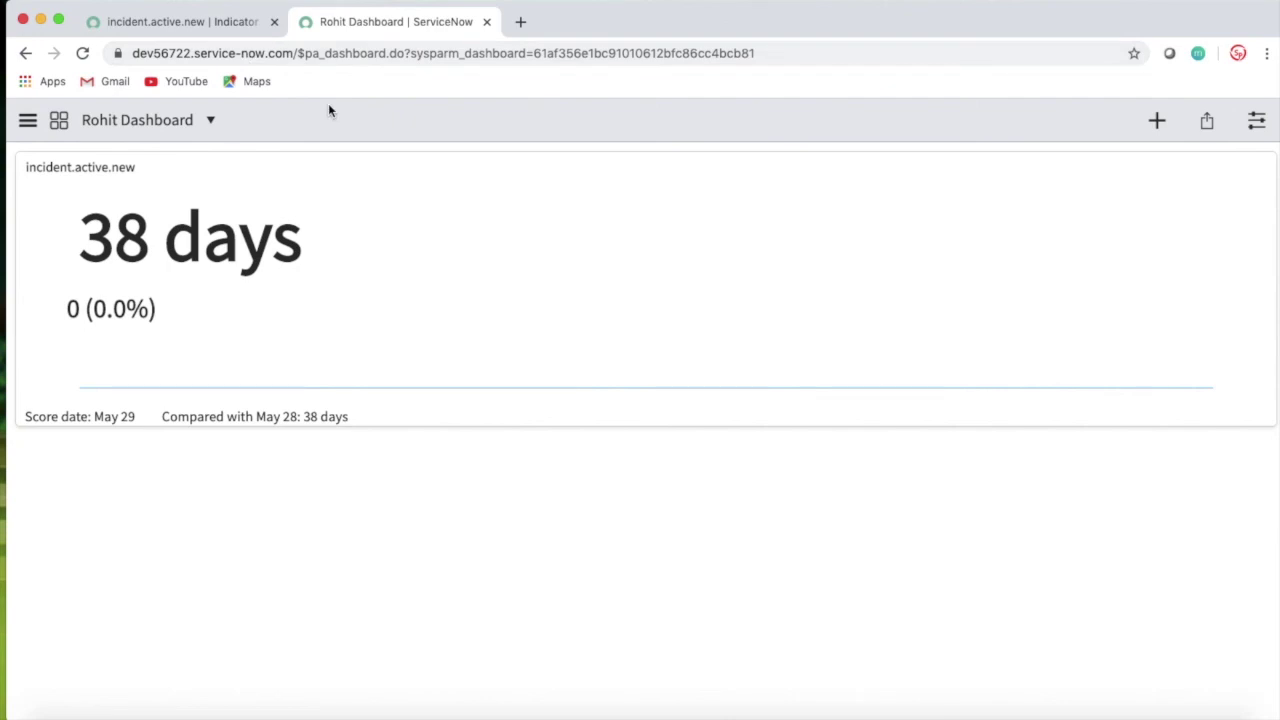
List the formula indicators and open the one named % of incidents resolved by first assigned group.
{"action": "left_click", "coordinate": [185, 30]}
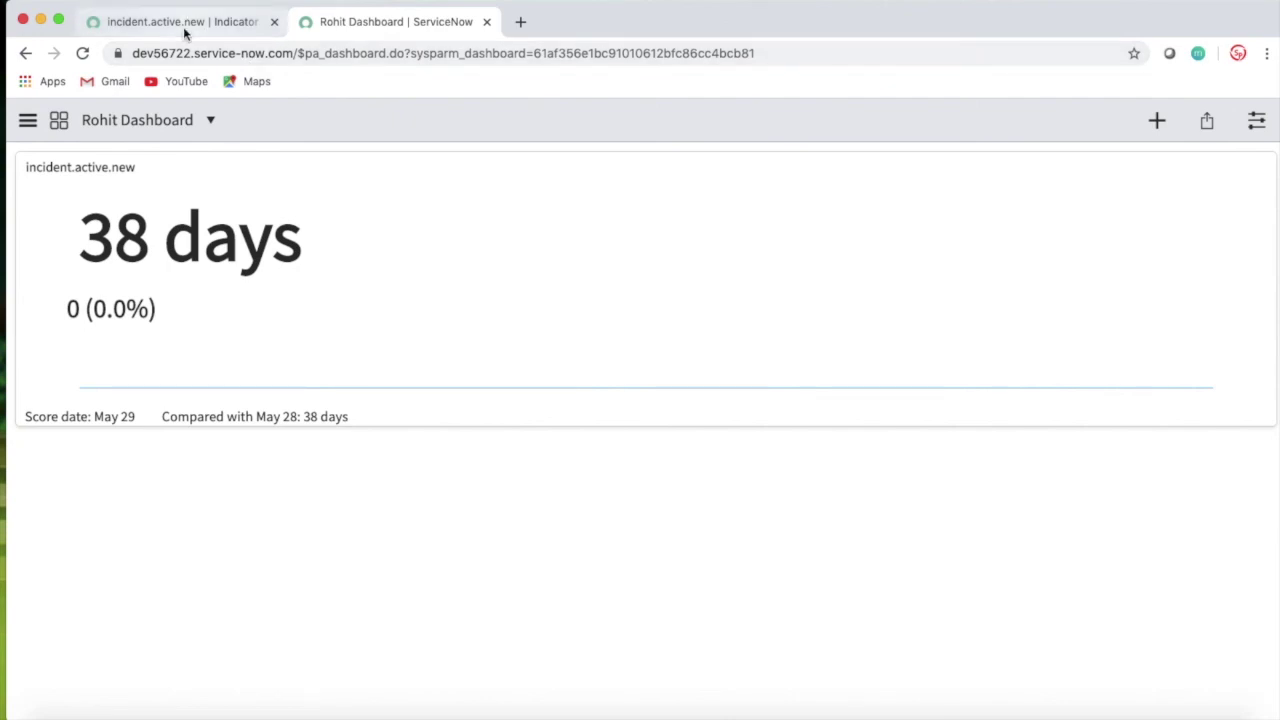
{"action": "left_click_drag", "start_coordinate": [253, 285], "coordinate": [253, 324]}
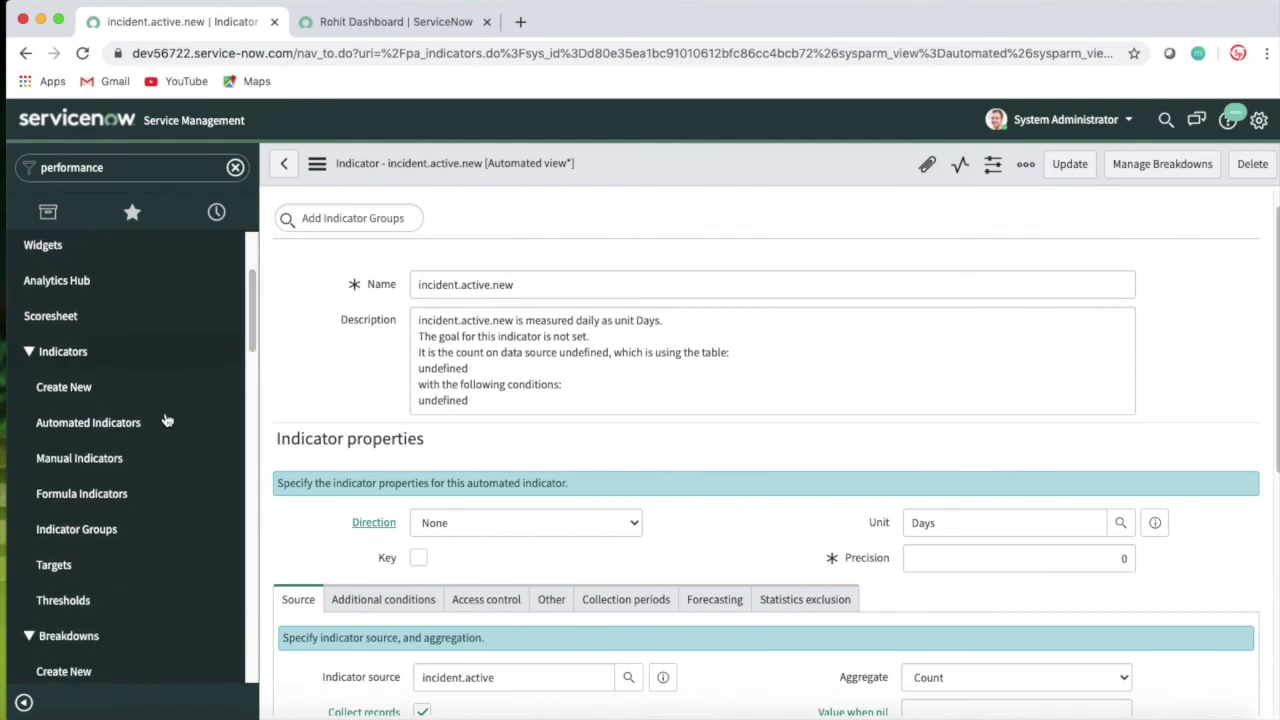
{"action": "left_click", "coordinate": [115, 505]}
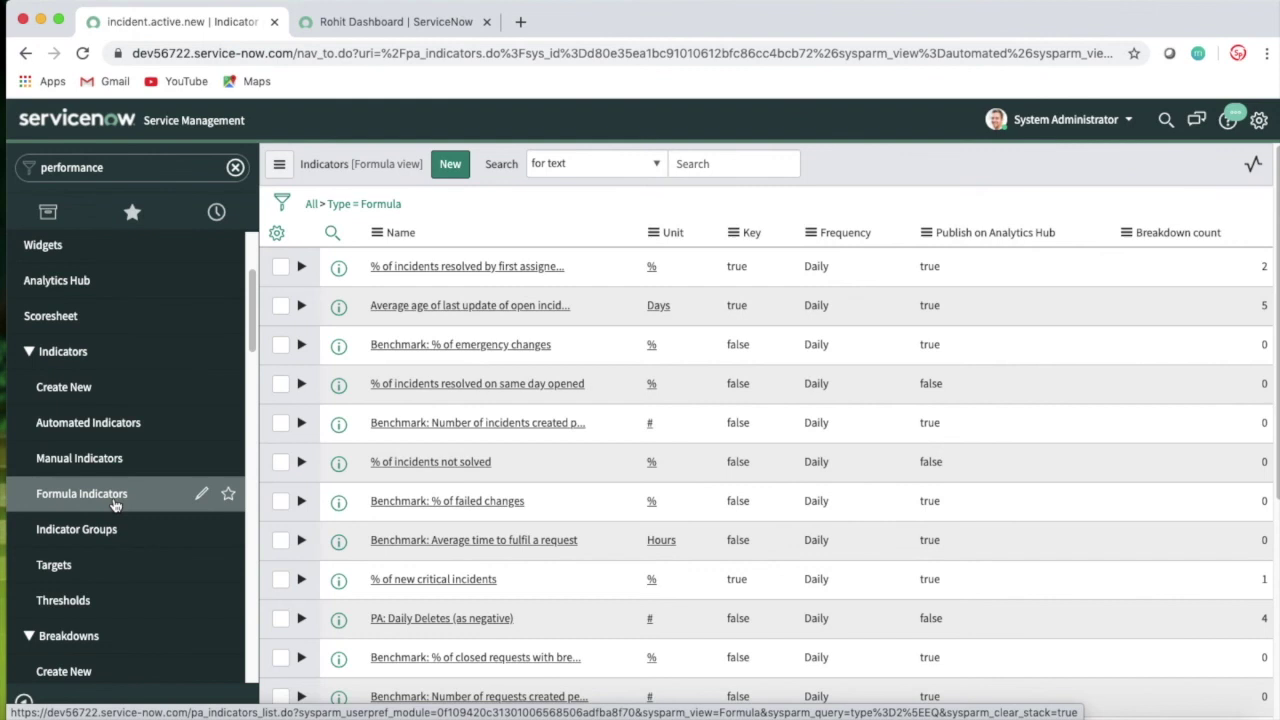
{"action": "left_click", "coordinate": [491, 276]}
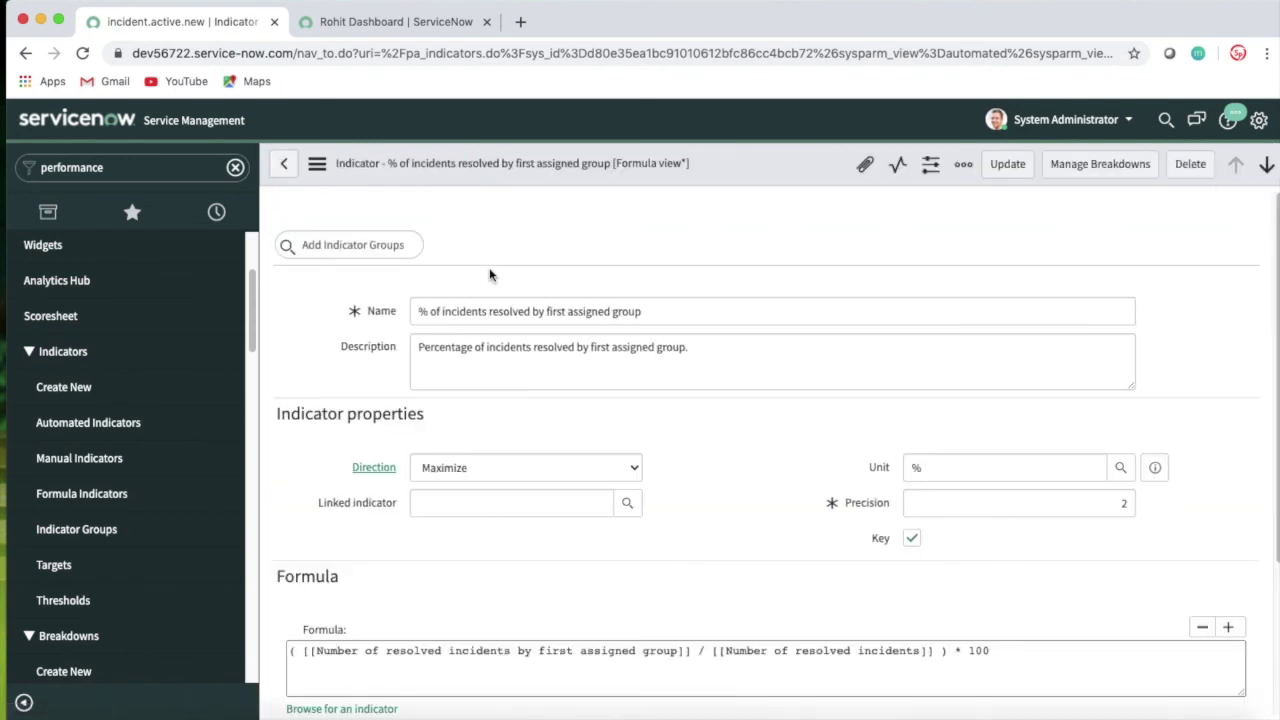
Examine the two indicators combined in the formula: Number of resolved incidents by first assigned group and Number of resolved incidents.
{"action": "left_click", "coordinate": [671, 651]}
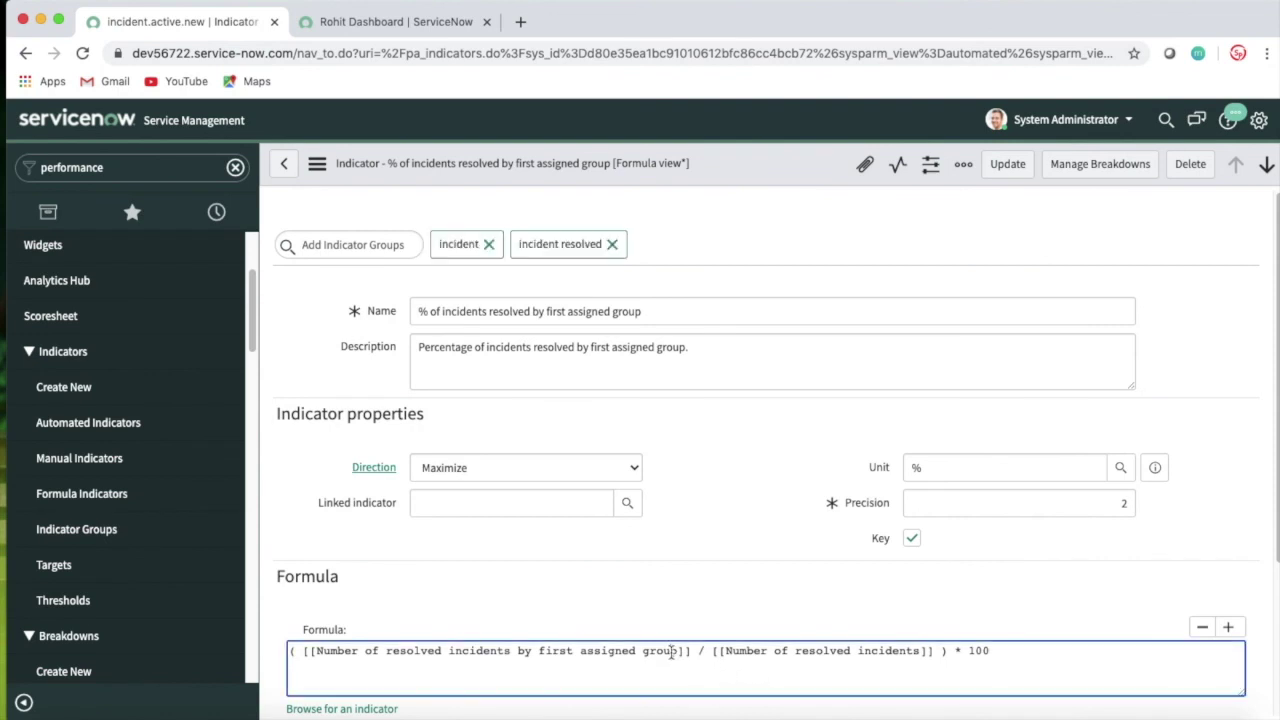
{"action": "left_click_drag", "start_coordinate": [680, 655], "coordinate": [340, 657]}
{"action": "left_click_drag", "start_coordinate": [724, 651], "coordinate": [925, 648]}
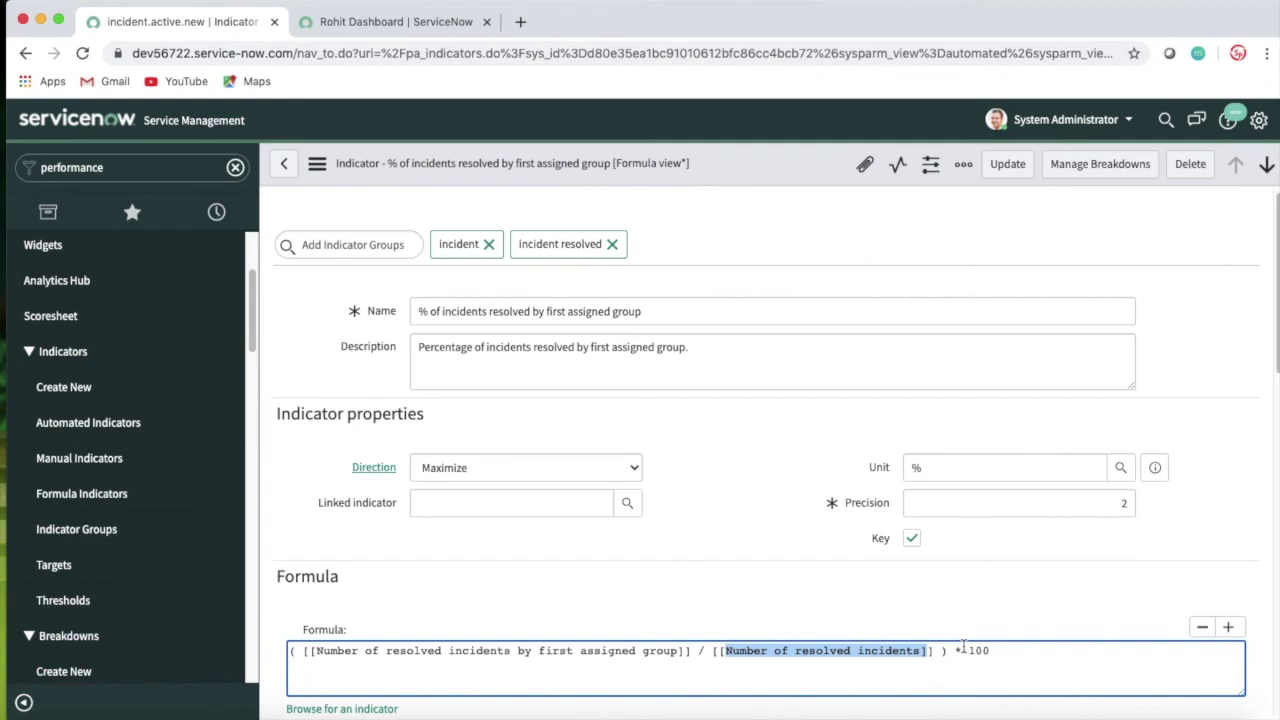
{"action": "left_click", "coordinate": [736, 576]}
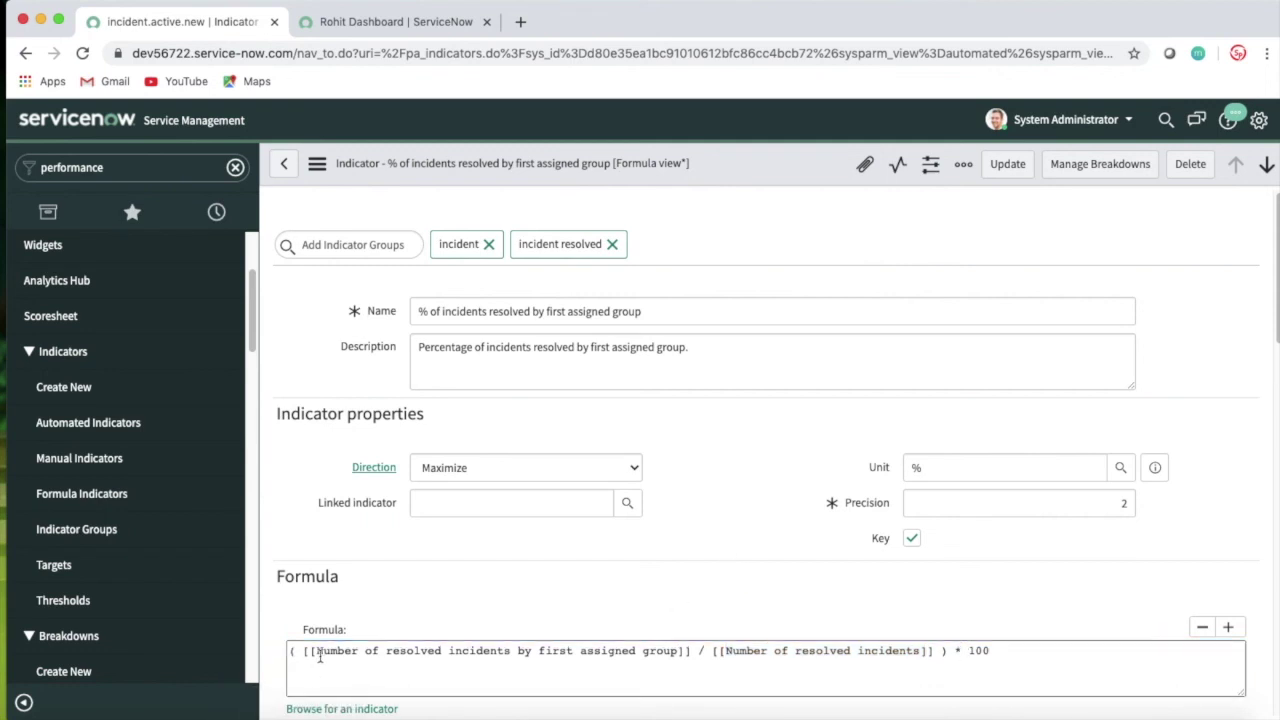
Open the automated indicators list in a separate browser tab, and select the formula's first indicator name for lookup.
{"action": "left_click", "coordinate": [124, 428], "text": "super"}
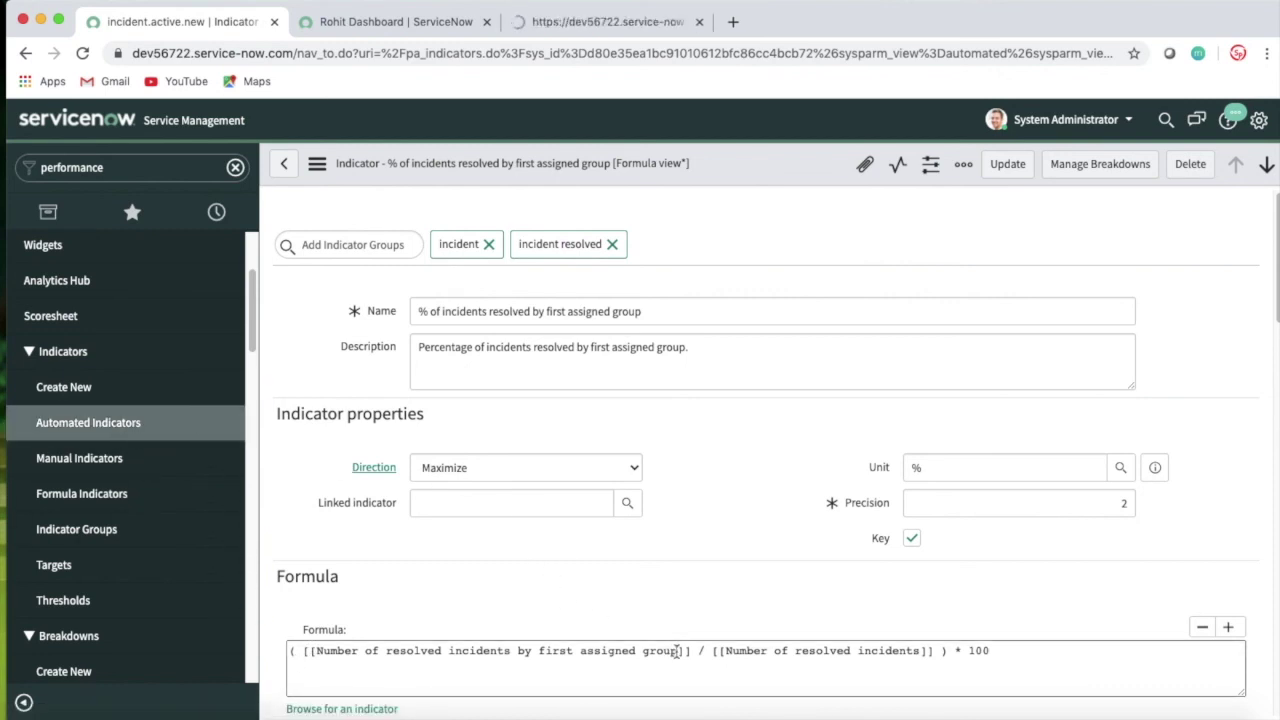
{"action": "left_click_drag", "start_coordinate": [678, 651], "coordinate": [317, 652]}
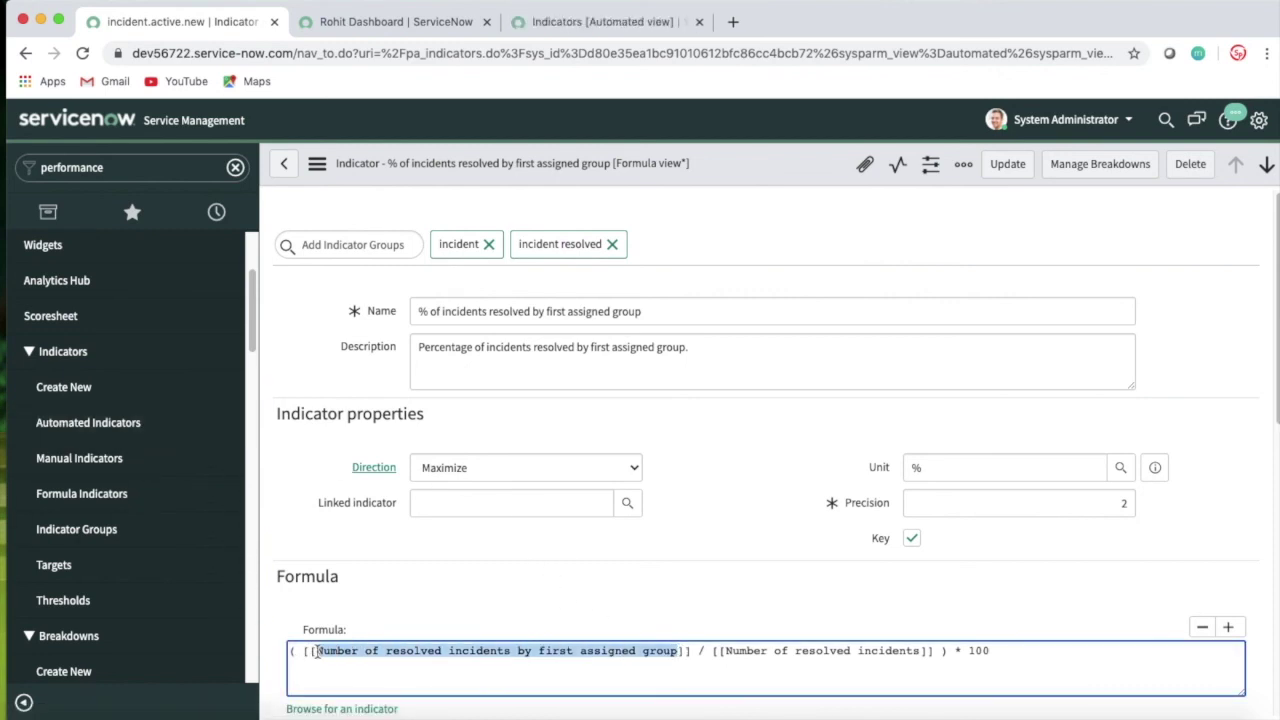
{"action": "left_click", "coordinate": [610, 21]}
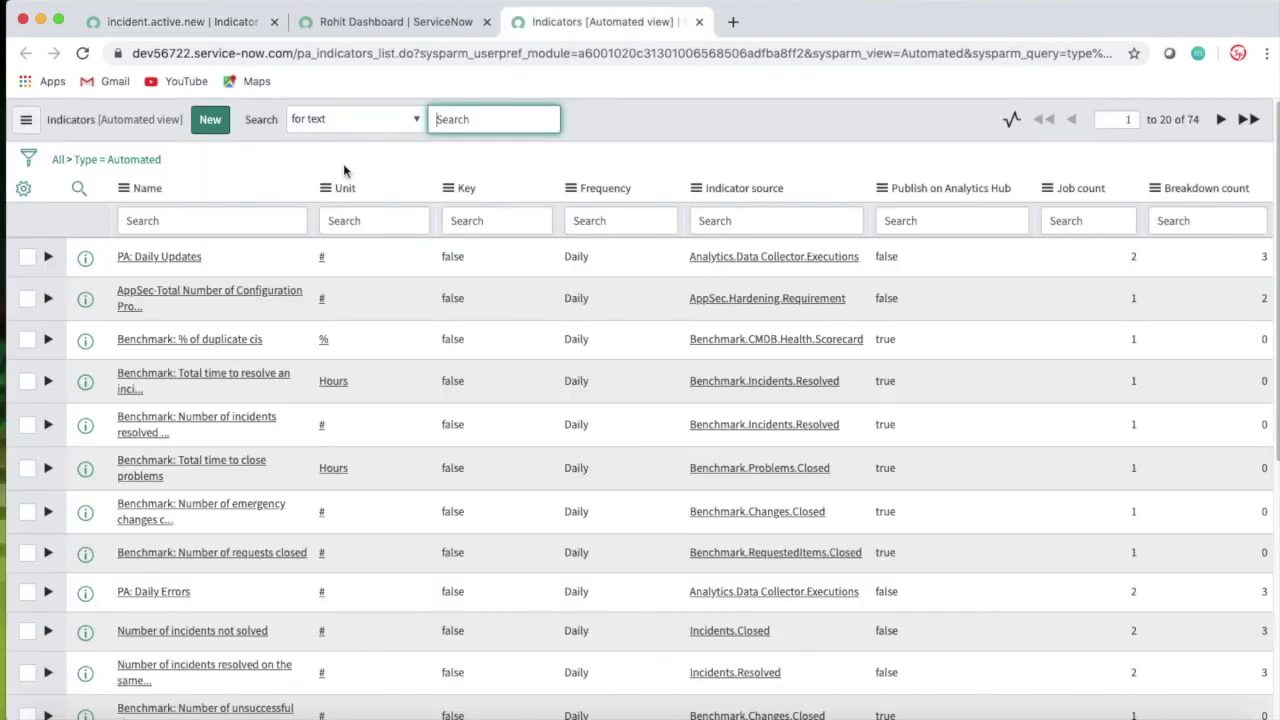
{"action": "left_click", "coordinate": [254, 220]}
{"action": "type", "text": "incident.active.new"}
{"action": "key", "text": "Return"}
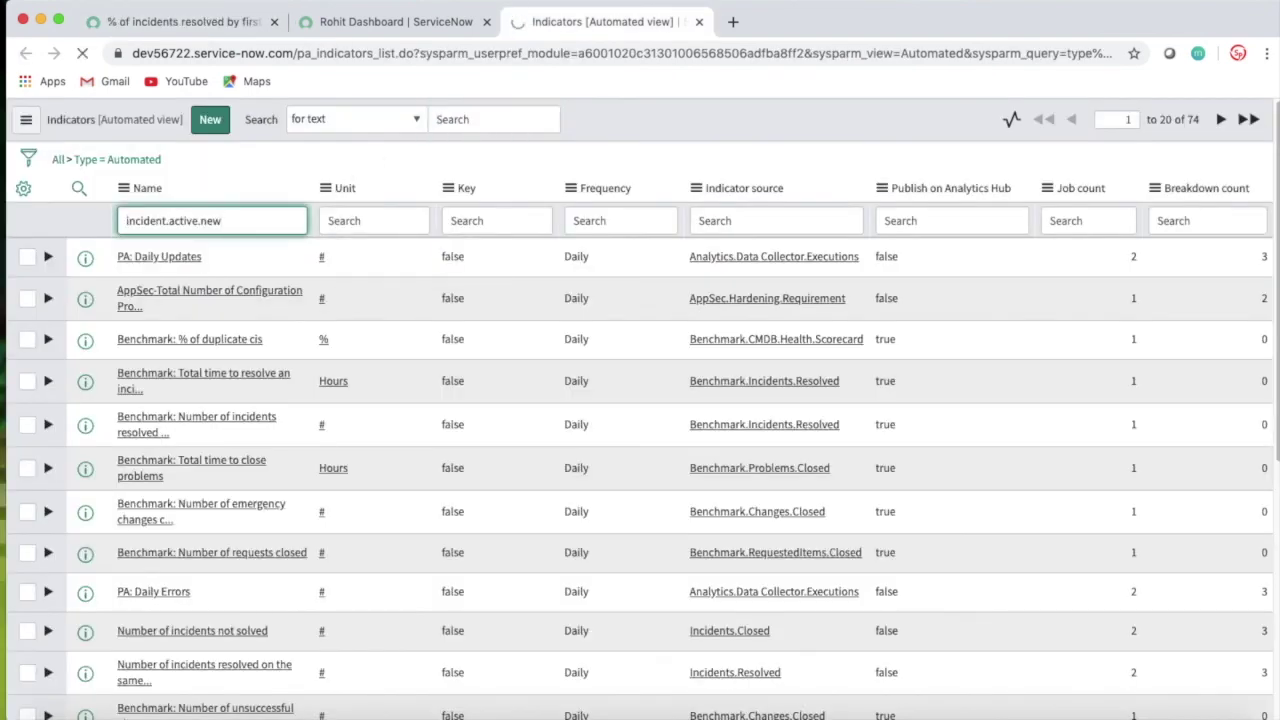
{"action": "key", "text": "super+l"}
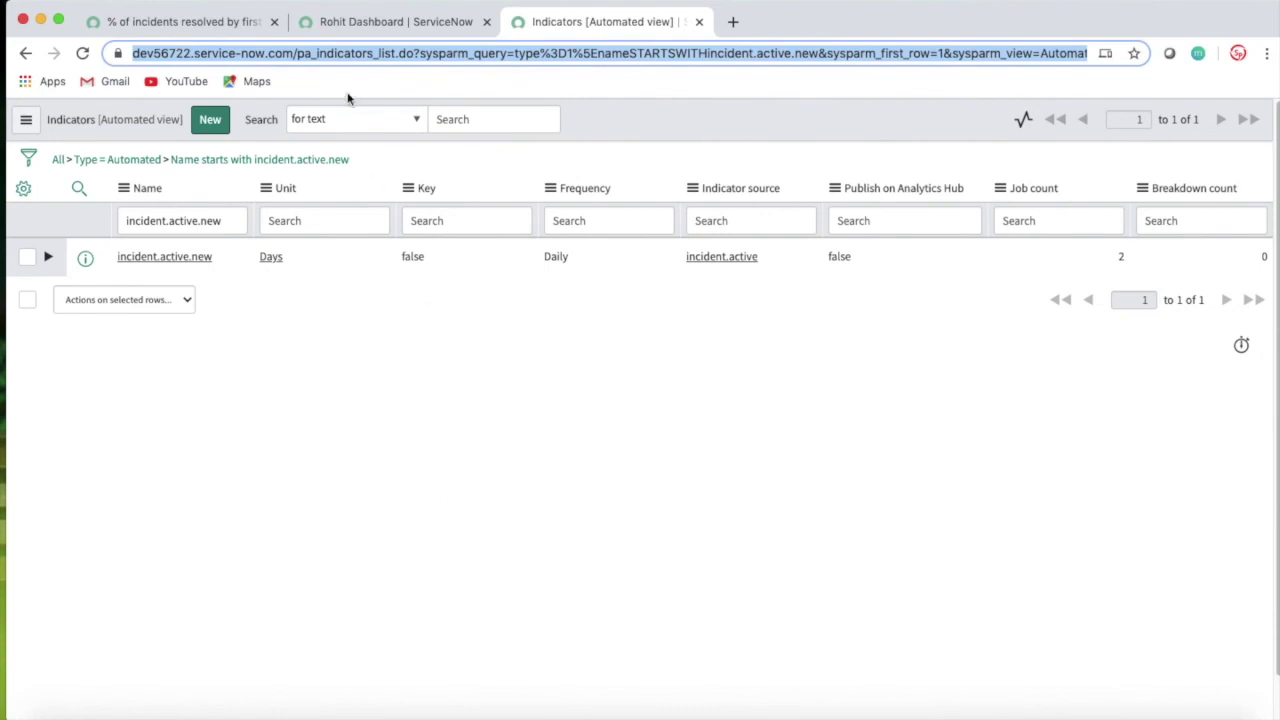
Copy the first indicator name from the formula and filter the automated indicators by Number of resolved incidents by first assigned group.
{"action": "left_click", "coordinate": [166, 22]}
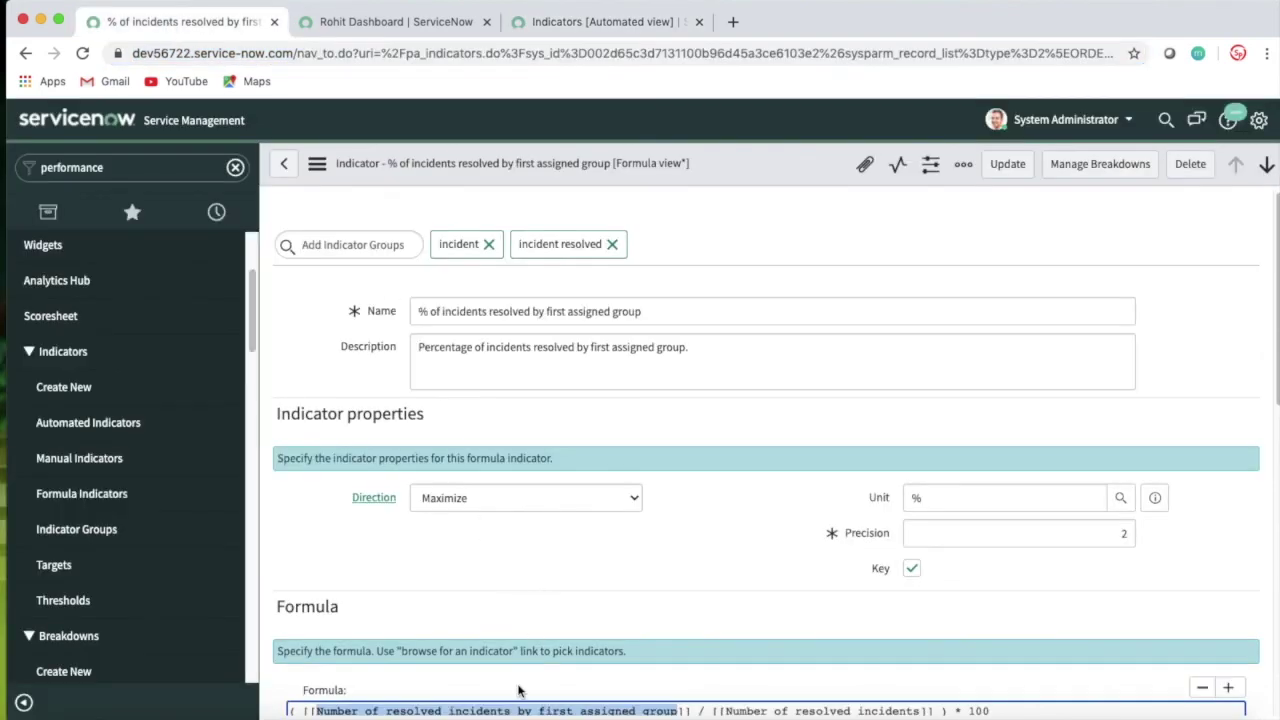
{"action": "left_click", "coordinate": [632, 35]}
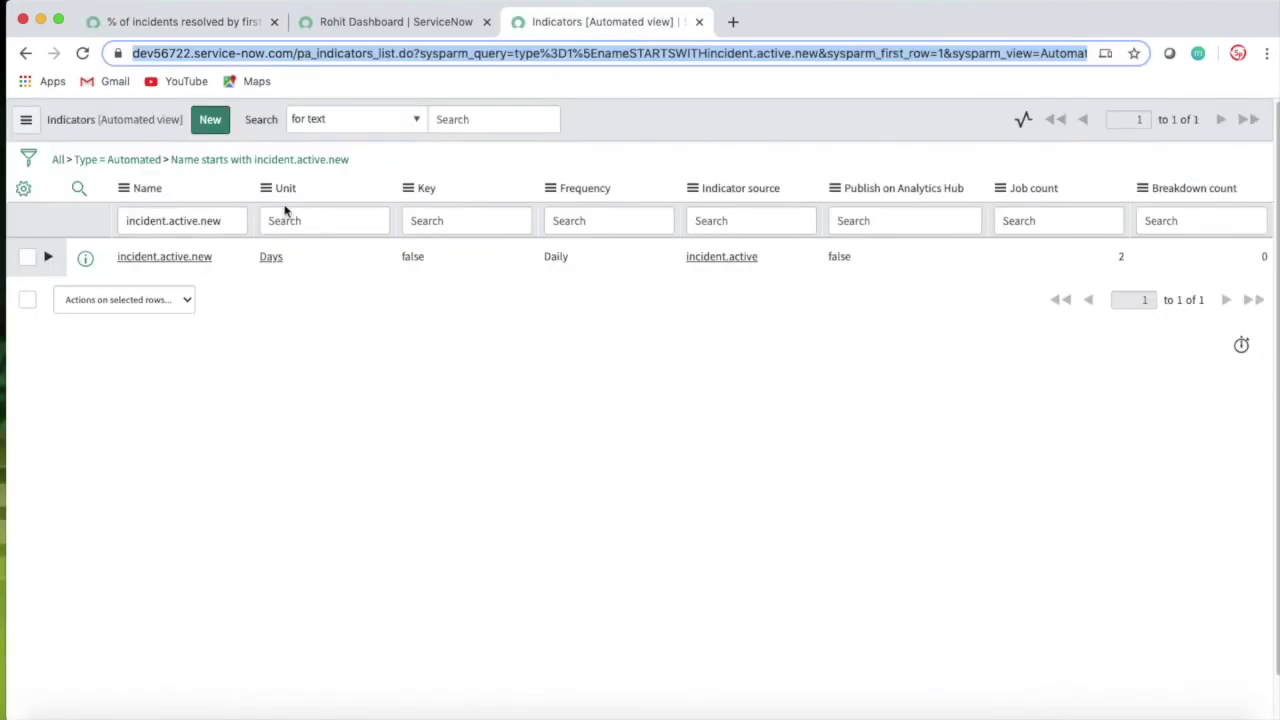
{"action": "triple_click", "coordinate": [249, 220]}
{"action": "key", "text": "ctrl+v"}
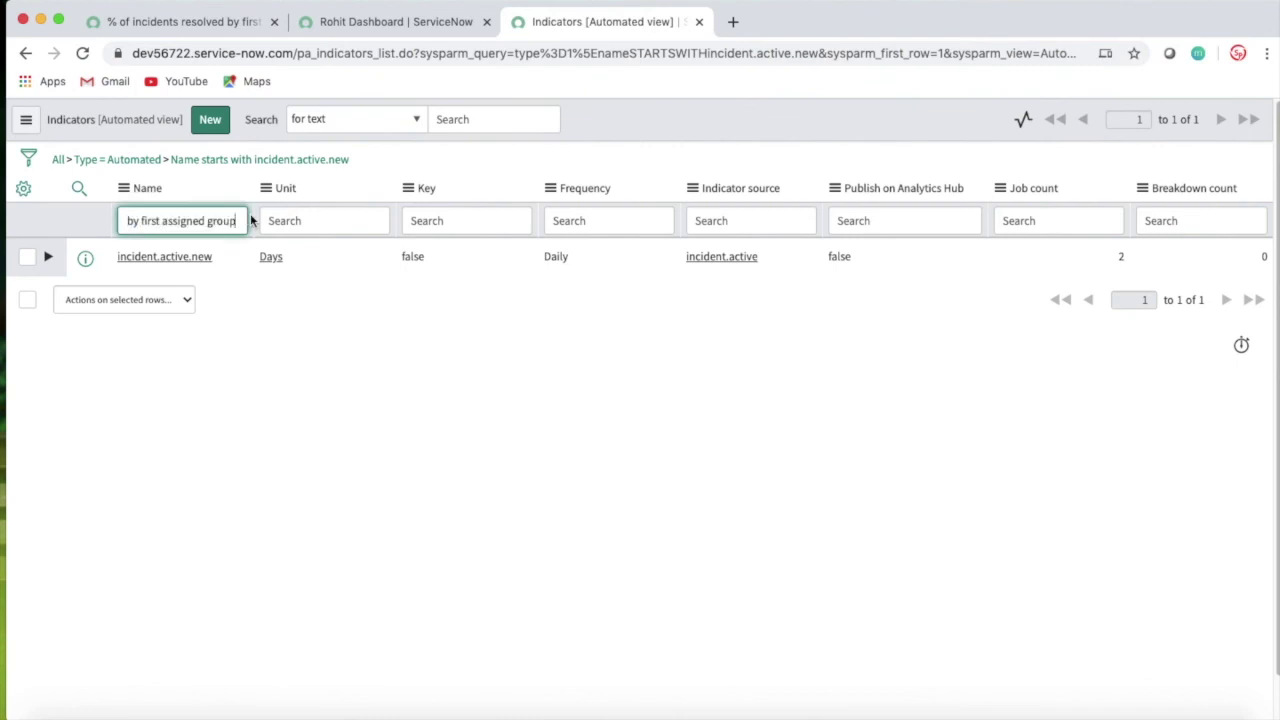
{"action": "key", "text": "Return"}
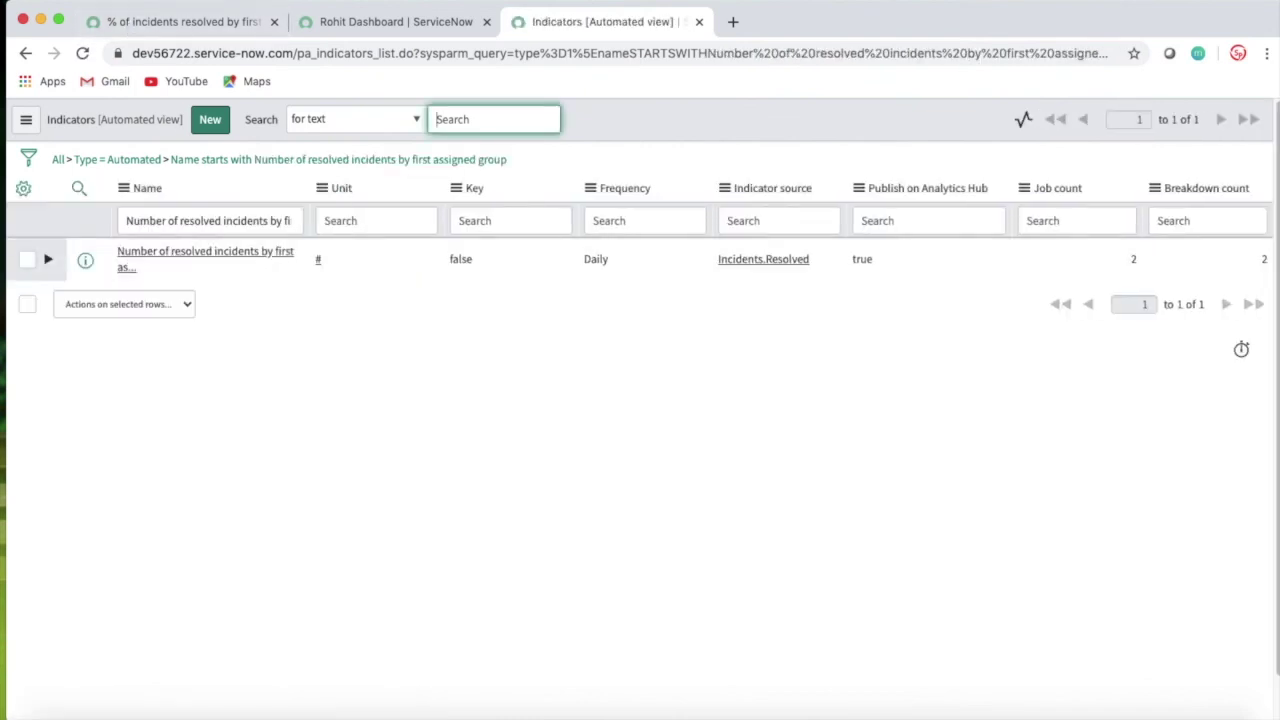
Return to the formula indicator to look at the Number of resolved incidents term in its formula.
{"action": "left_click", "coordinate": [200, 24]}
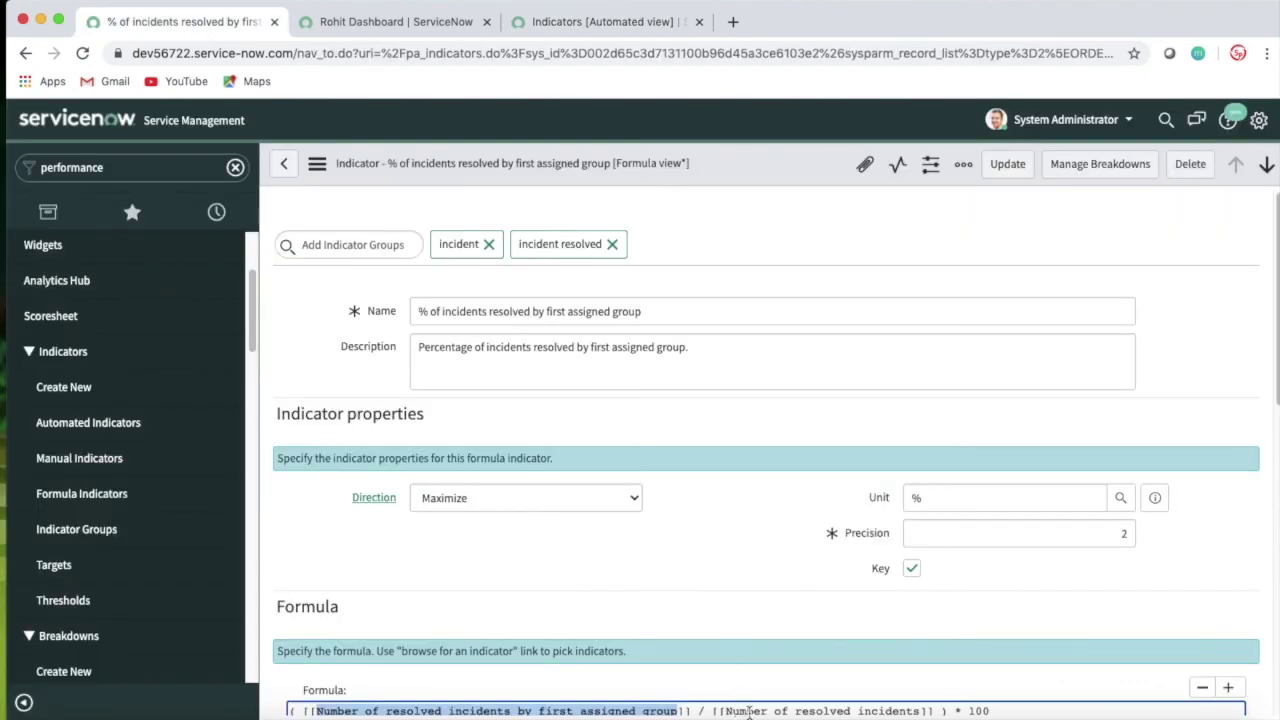